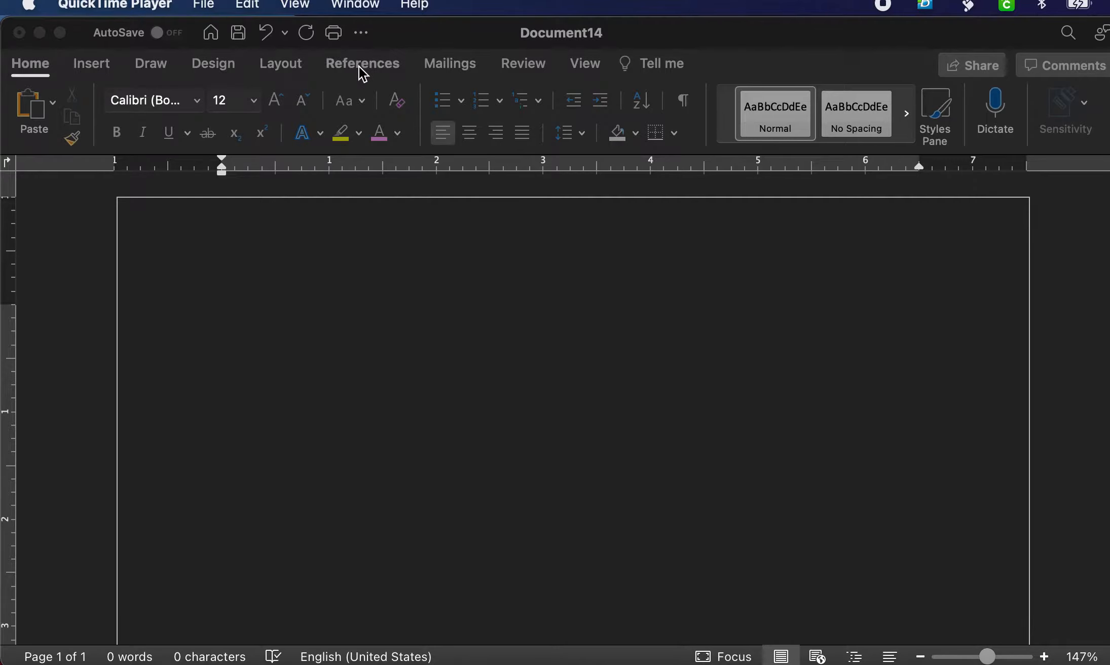
Confirm custom margins of 1" on all four sides with a 0" gutter, applied to the whole document.
click(282, 69)
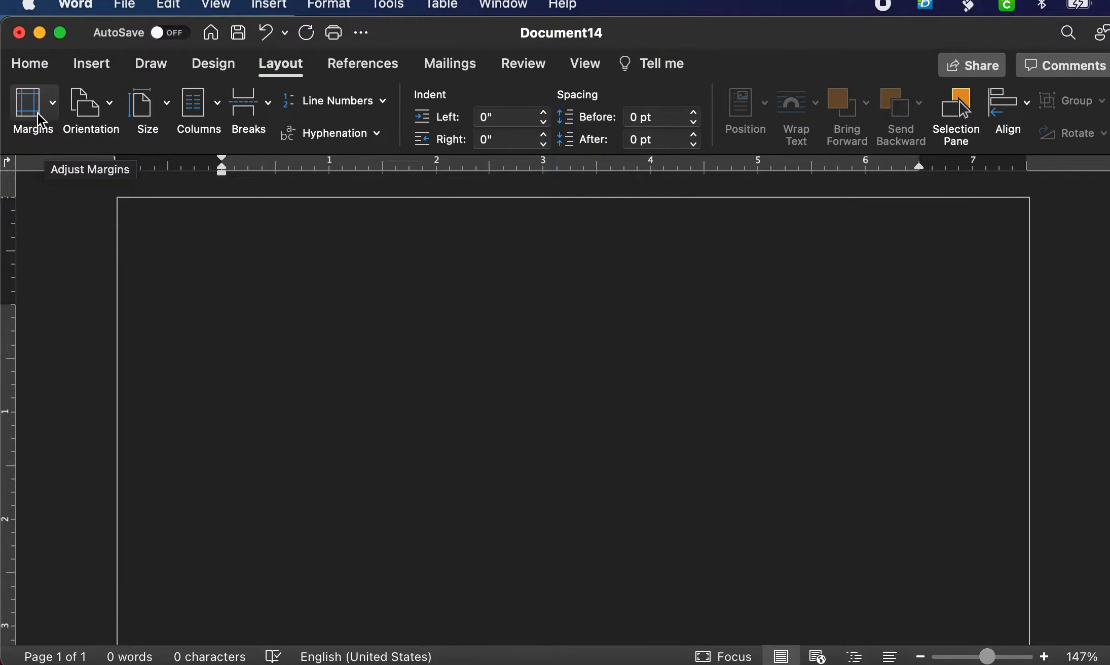
click(55, 109)
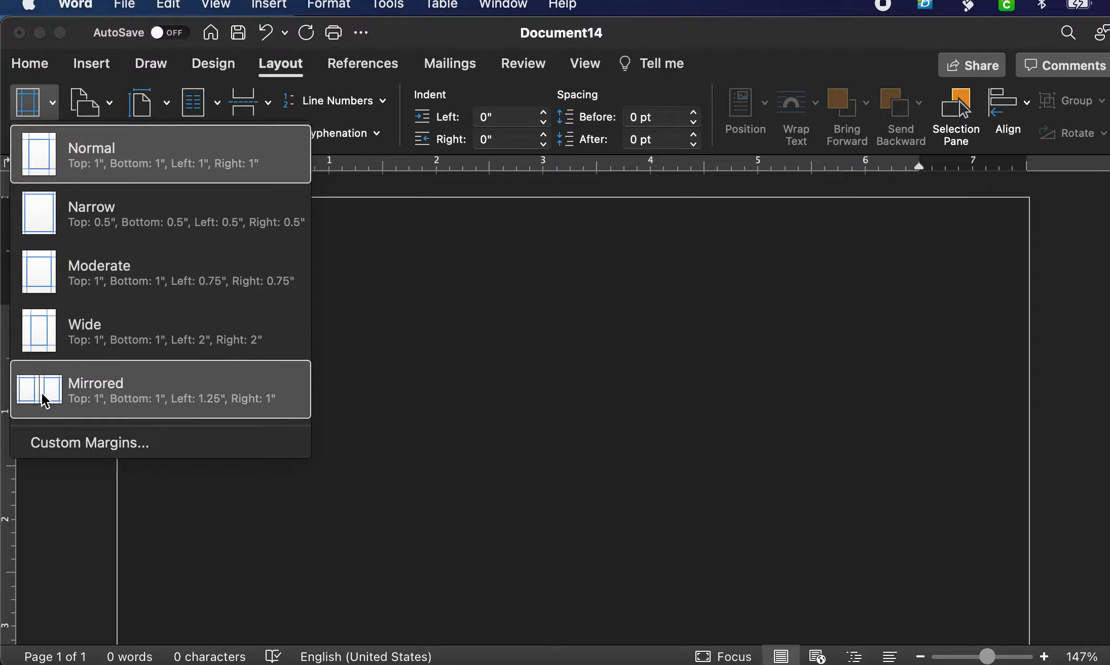
click(94, 451)
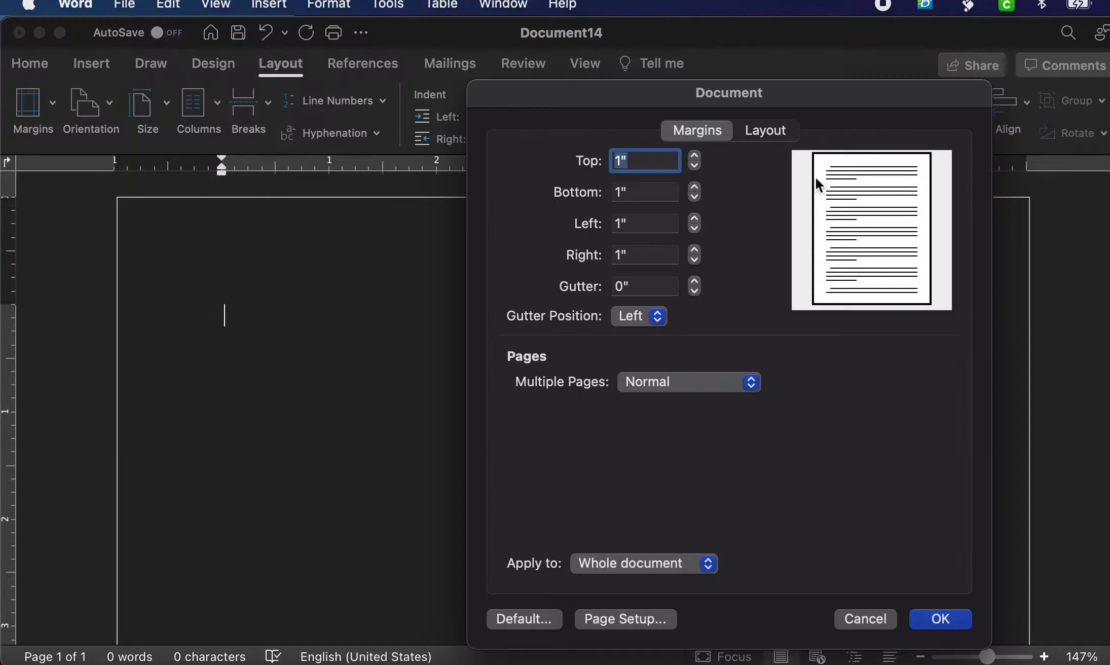
drag(829, 91, 702, 71)
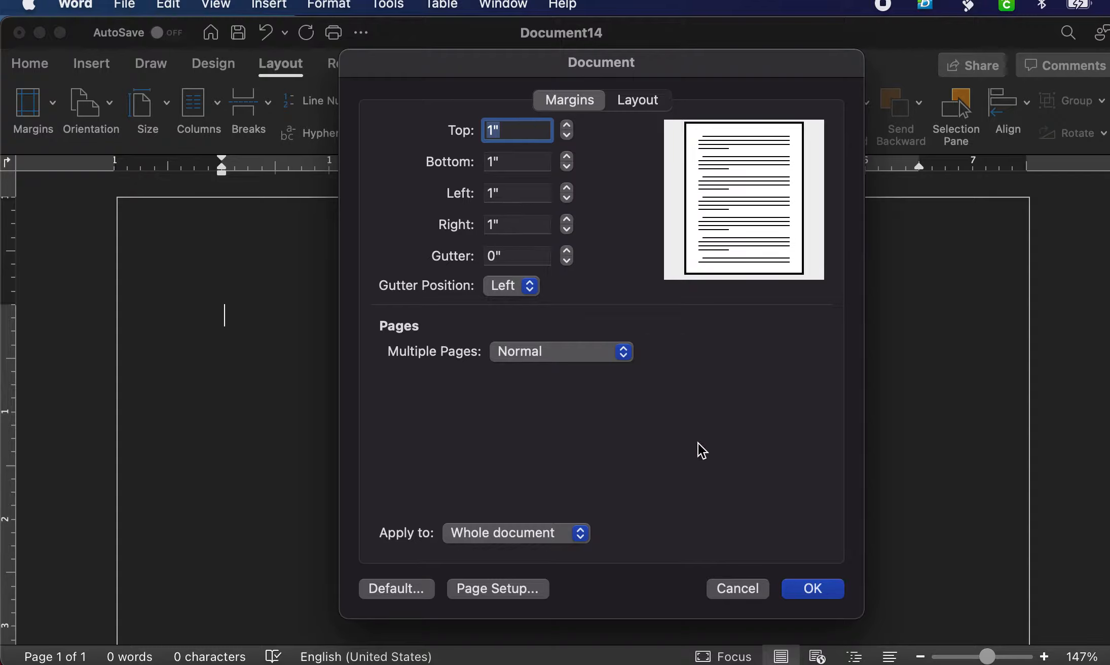
click(819, 590)
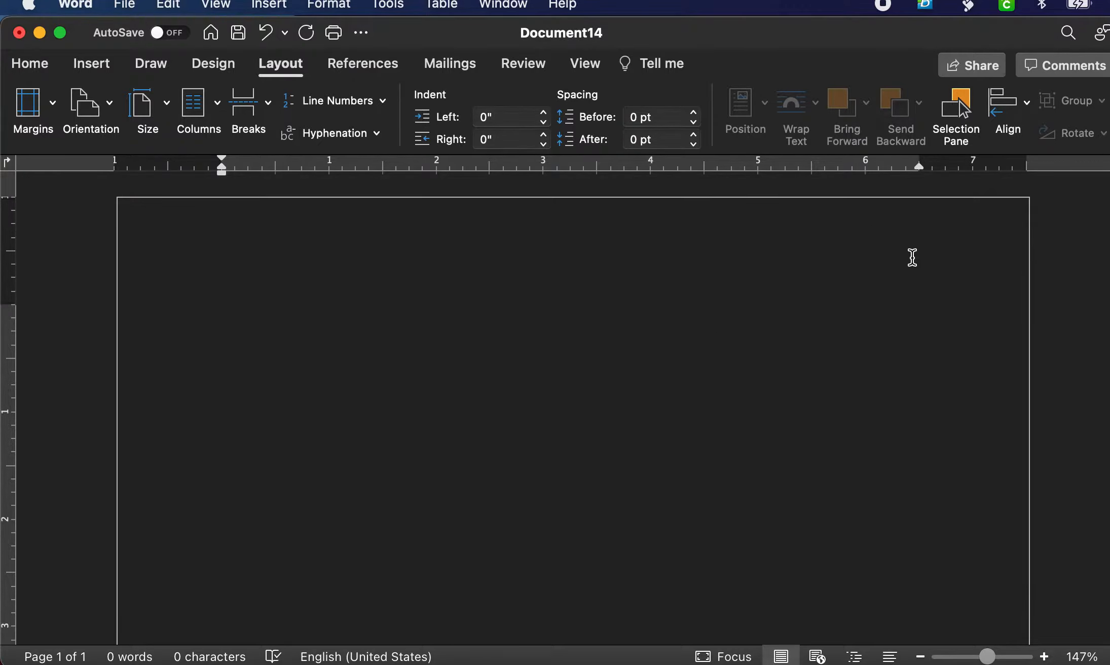
scroll(521, 432, down, 10)
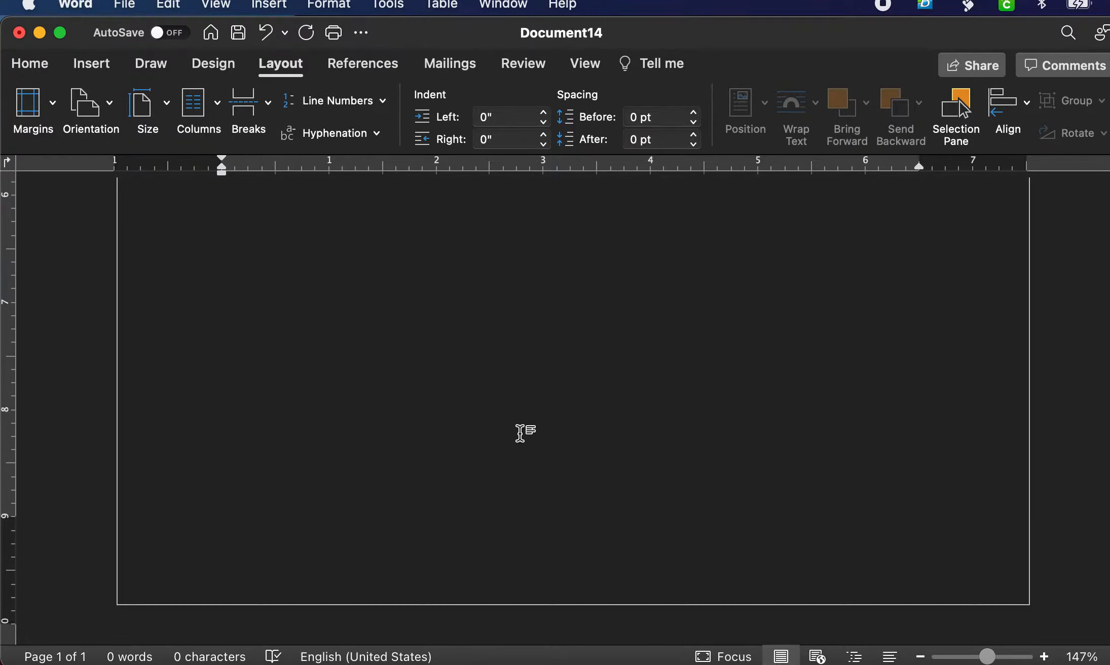
scroll(598, 379, up, 4)
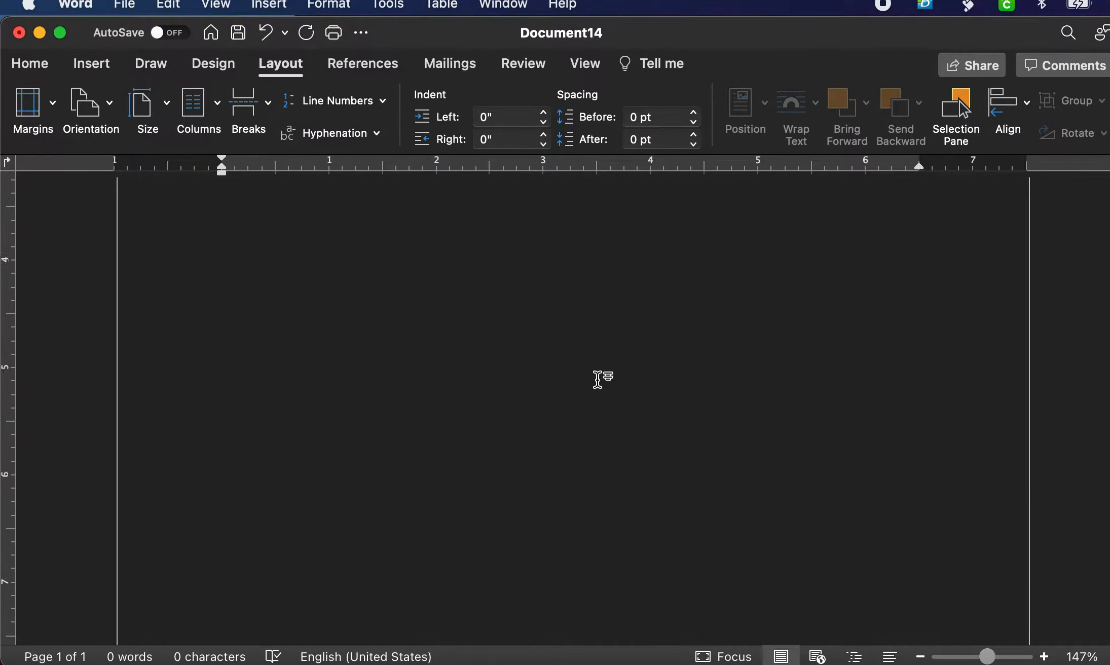
scroll(600, 378, up, 9)
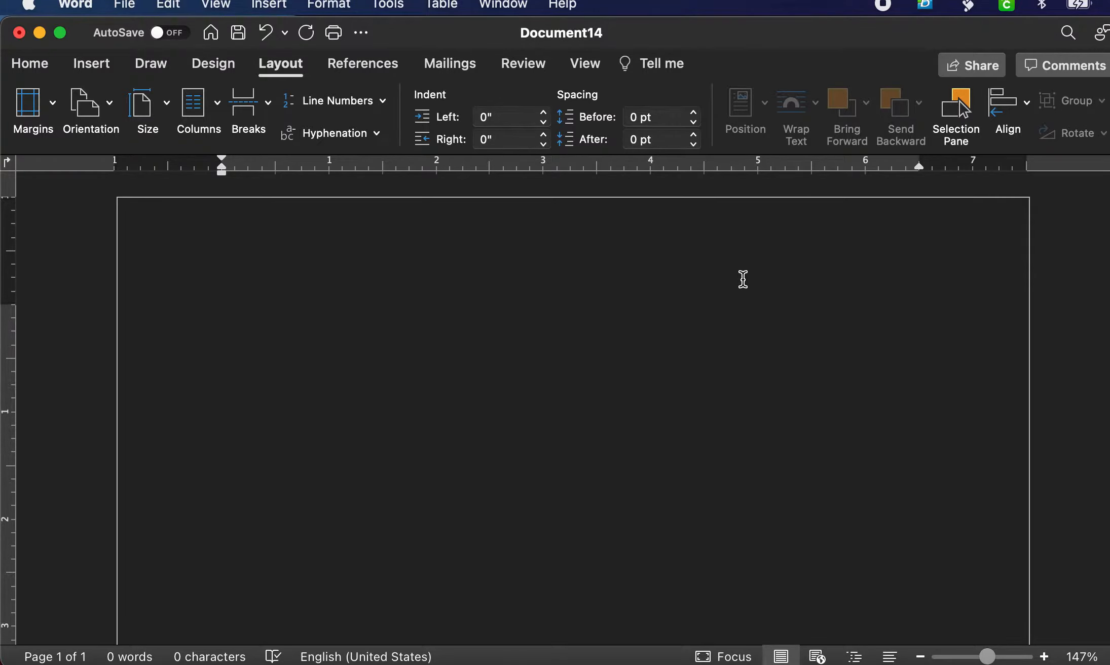
Insert a Blank header and delete its placeholder text.
click(89, 66)
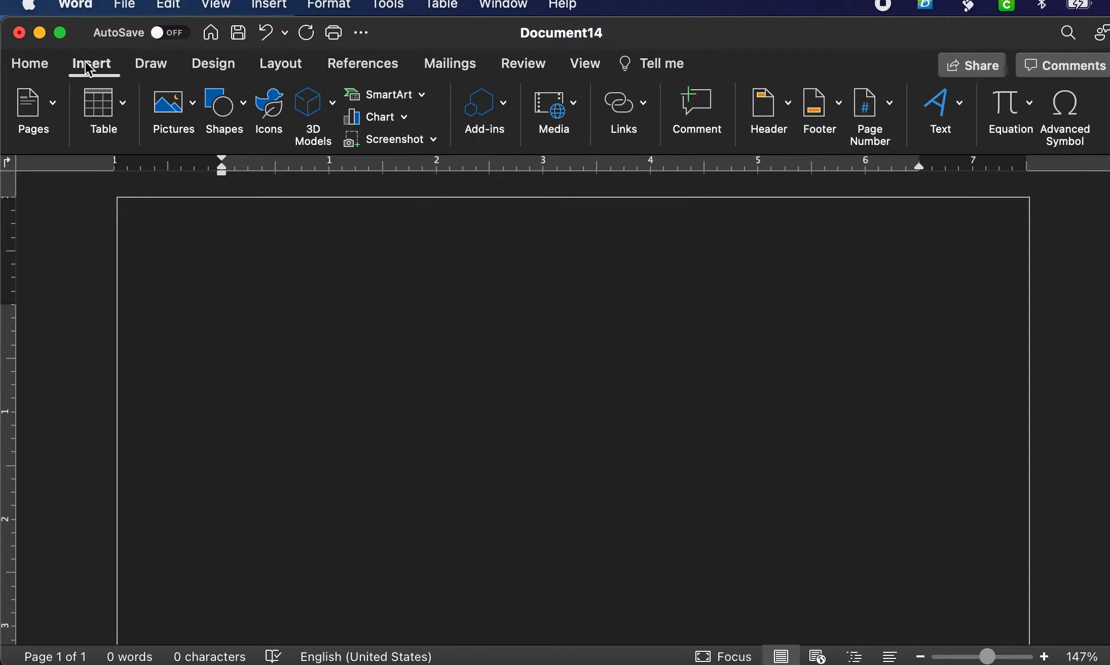
click(764, 112)
click(763, 112)
click(762, 112)
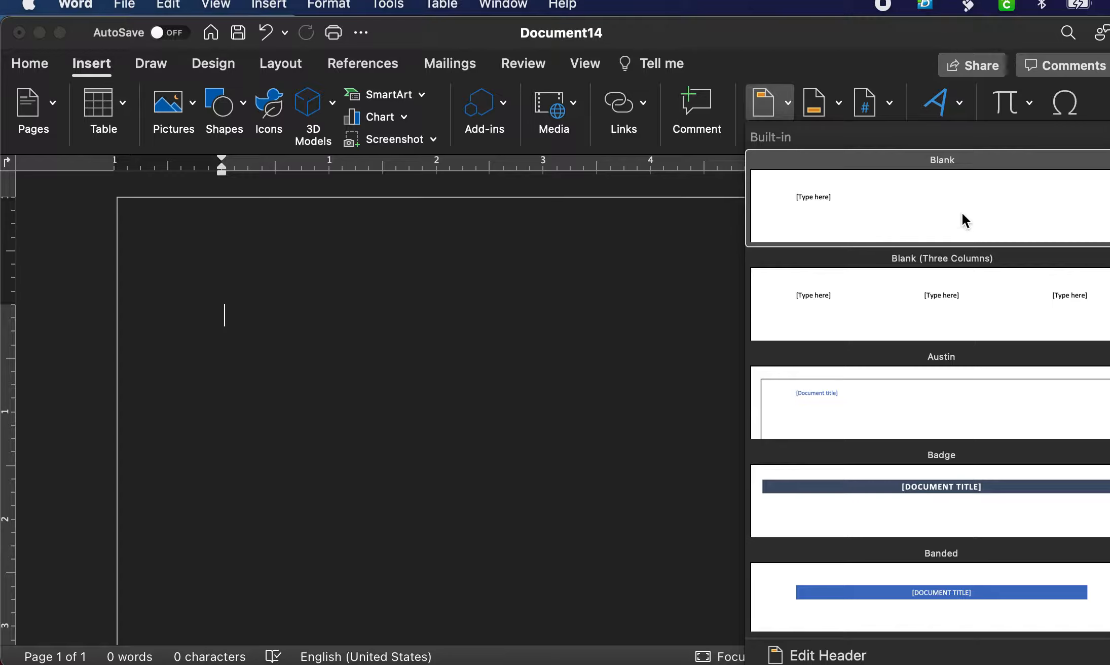
click(914, 216)
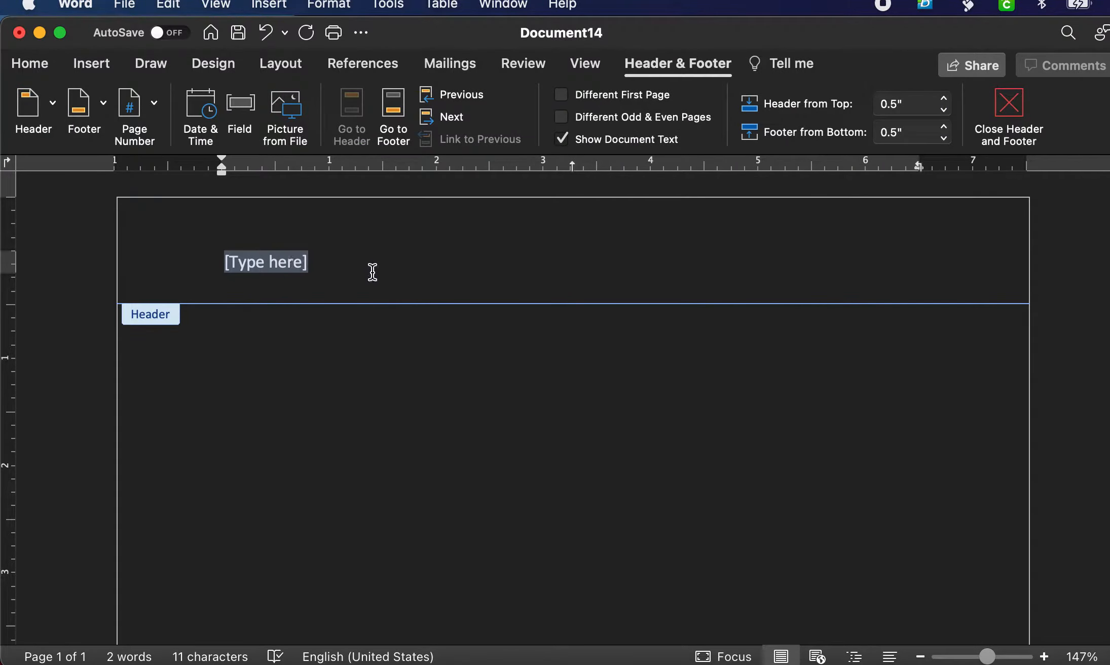
key(BackSpace)
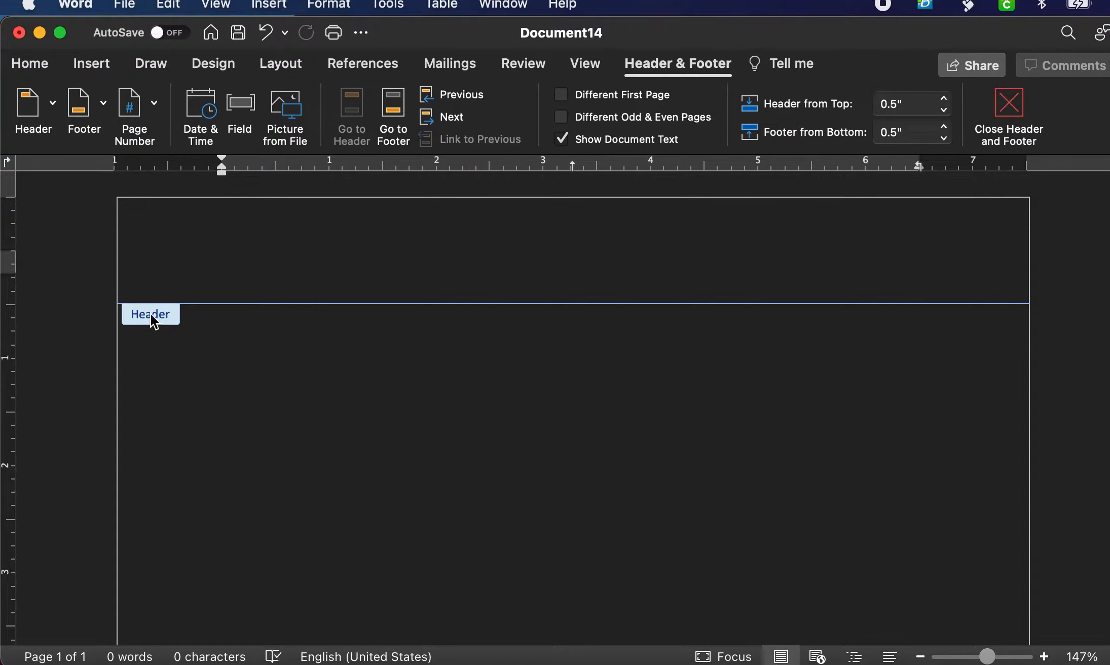
scroll(684, 484, down, 15)
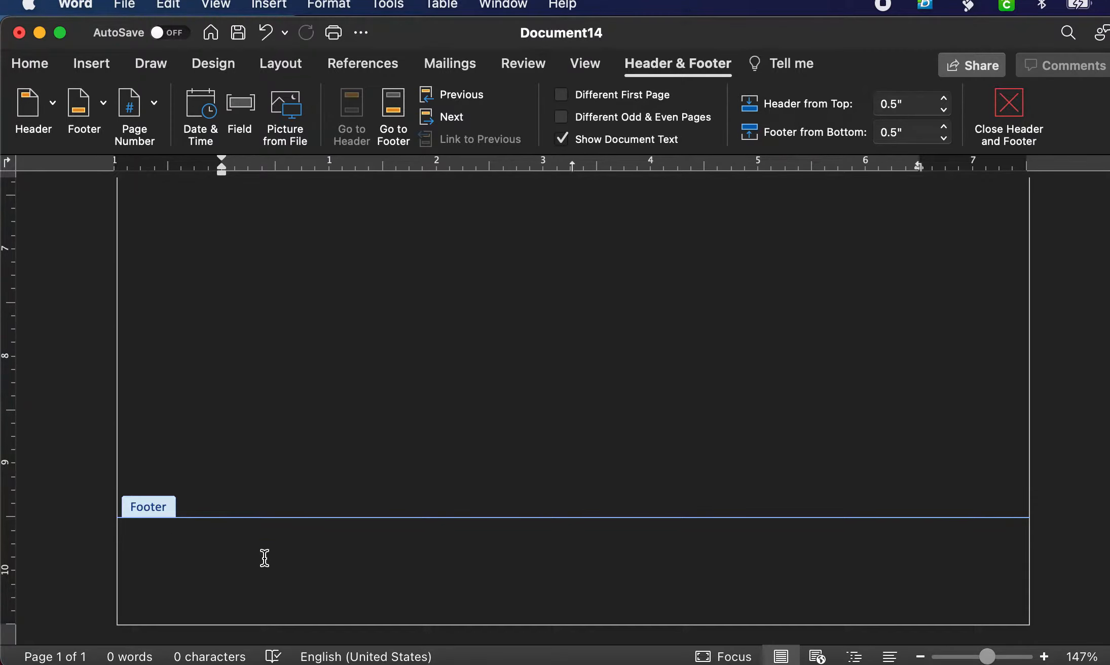
double_click(803, 434)
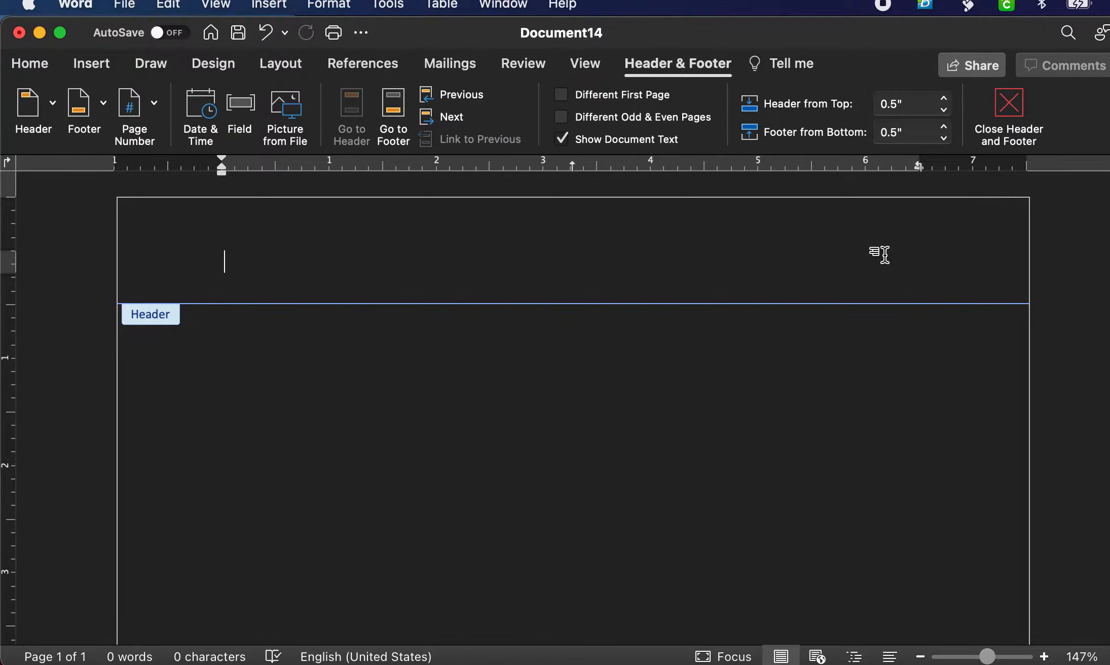
Insert a right-aligned page number in the header, with the number shown on the first page.
click(90, 61)
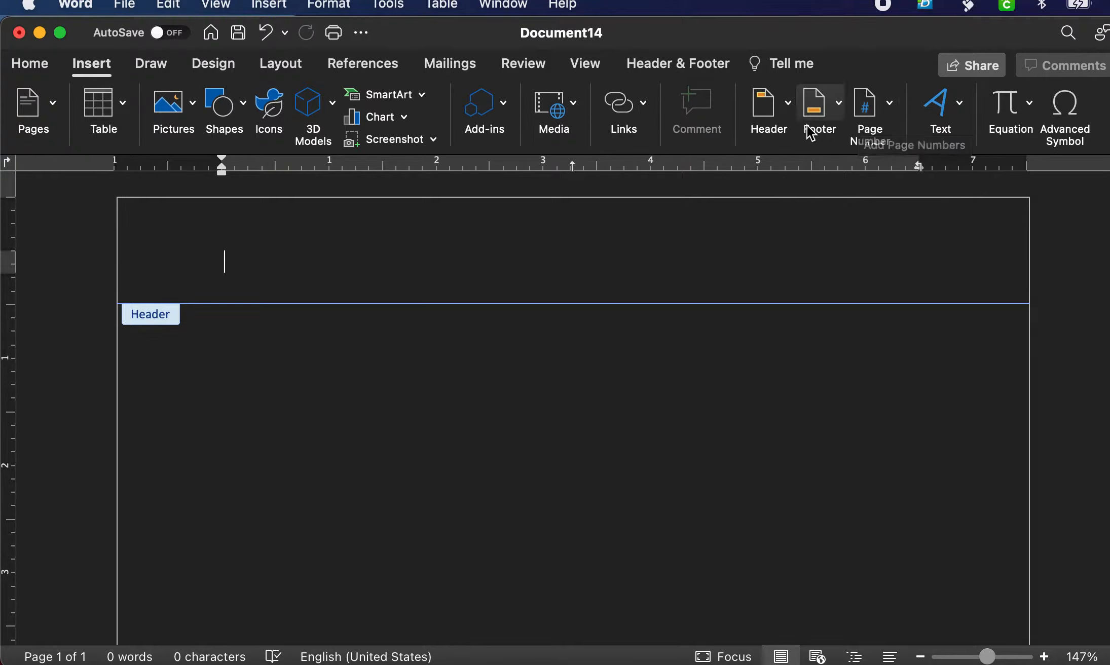
click(890, 104)
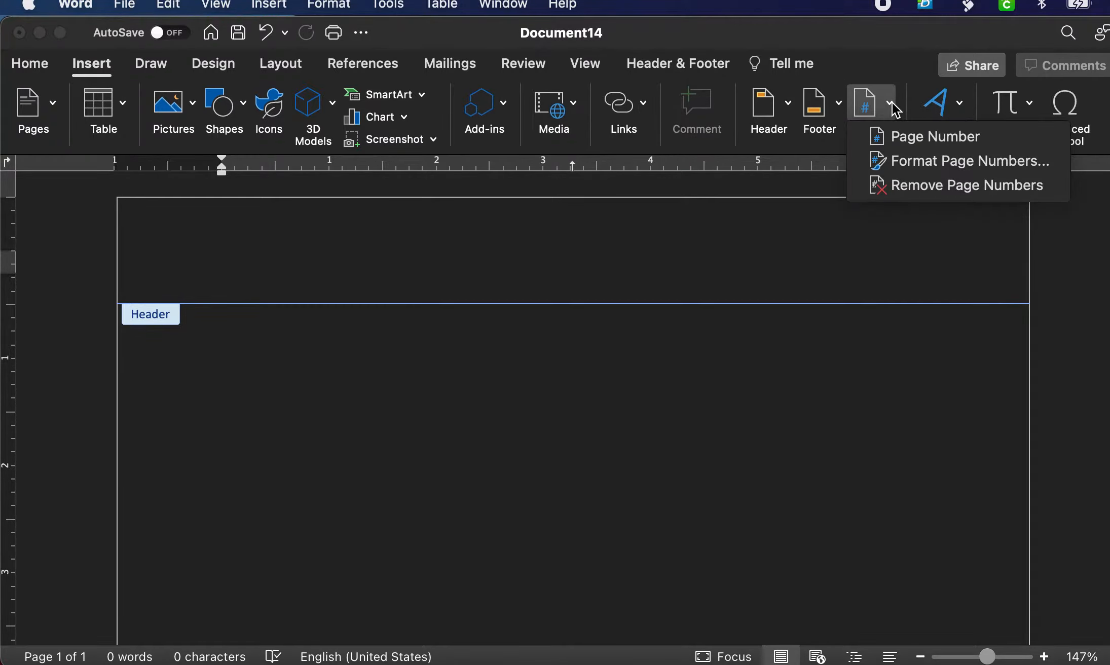
click(920, 144)
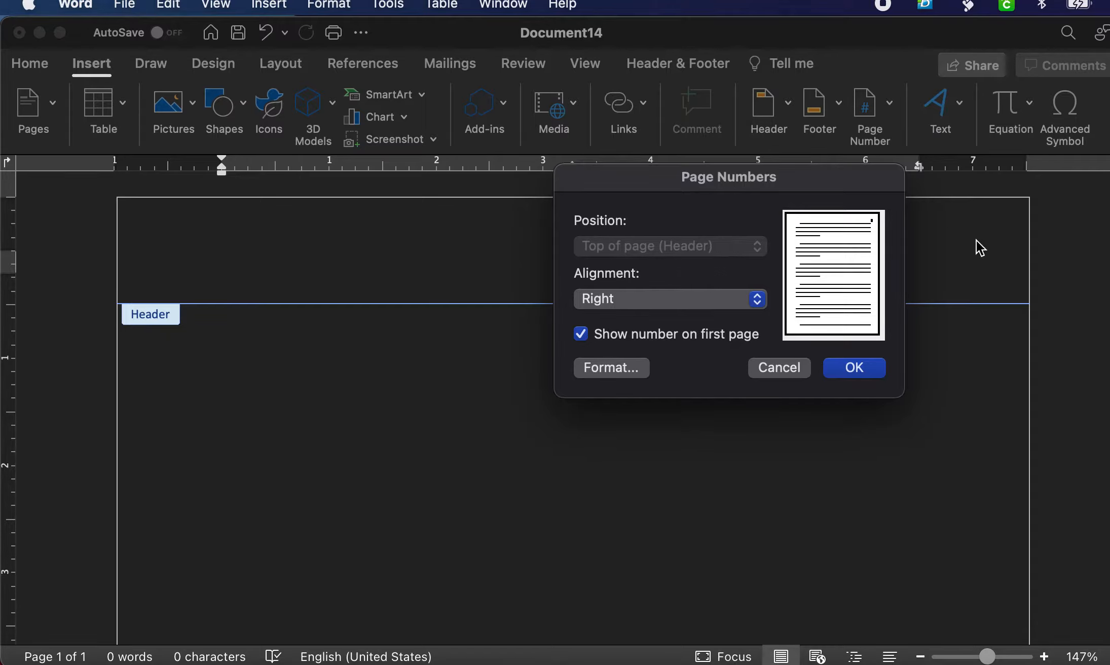
click(665, 298)
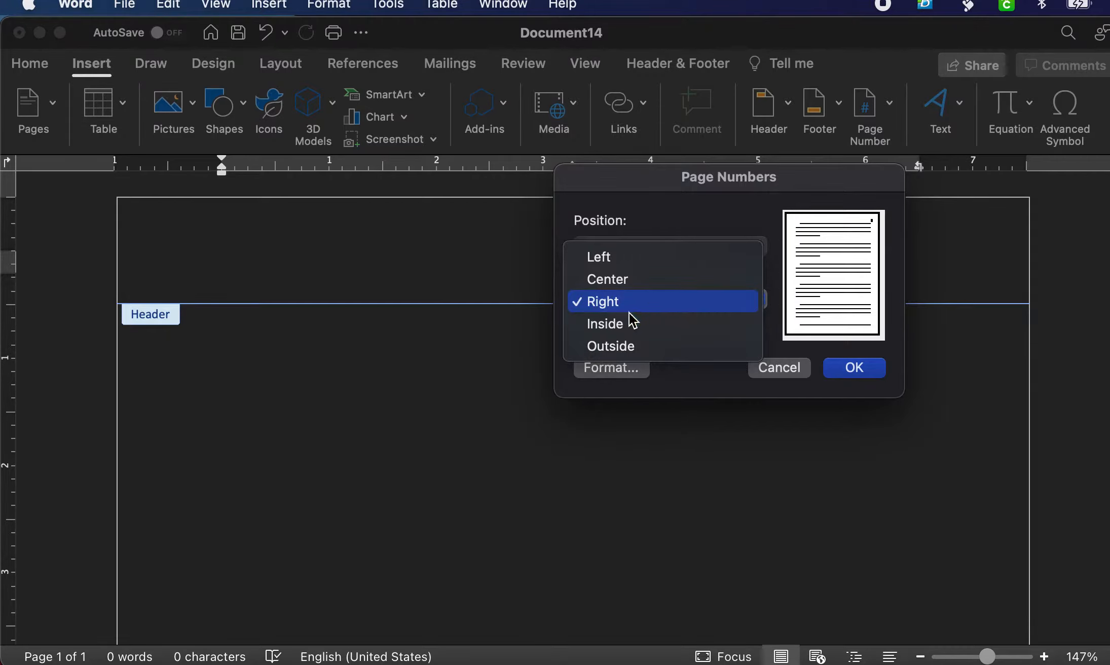
click(615, 306)
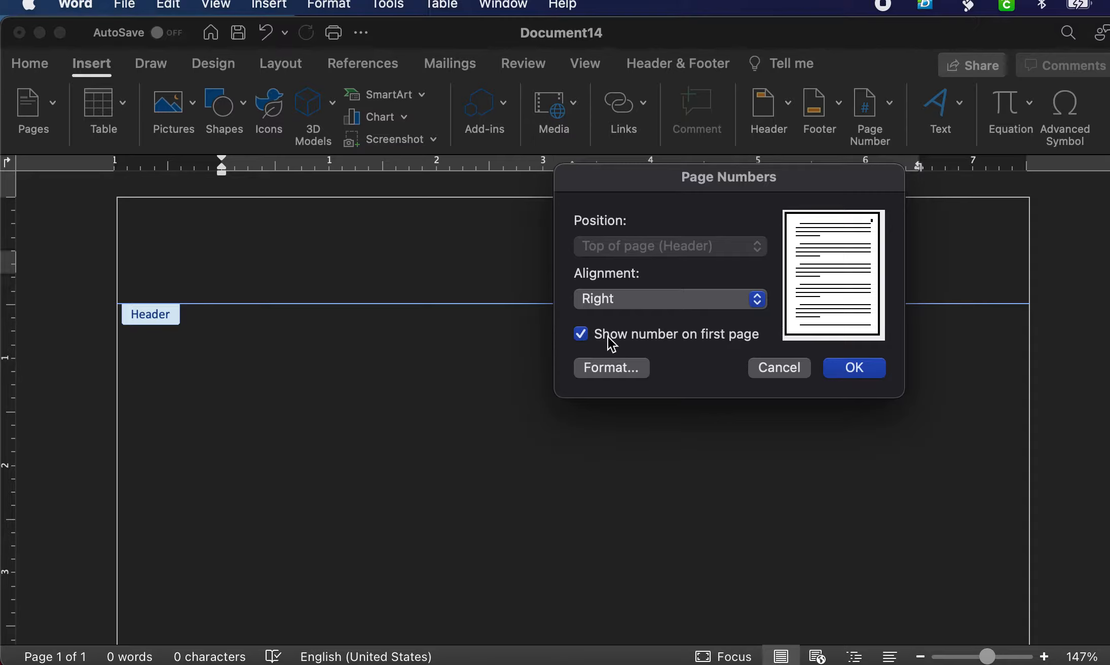
click(583, 336)
click(582, 337)
click(855, 366)
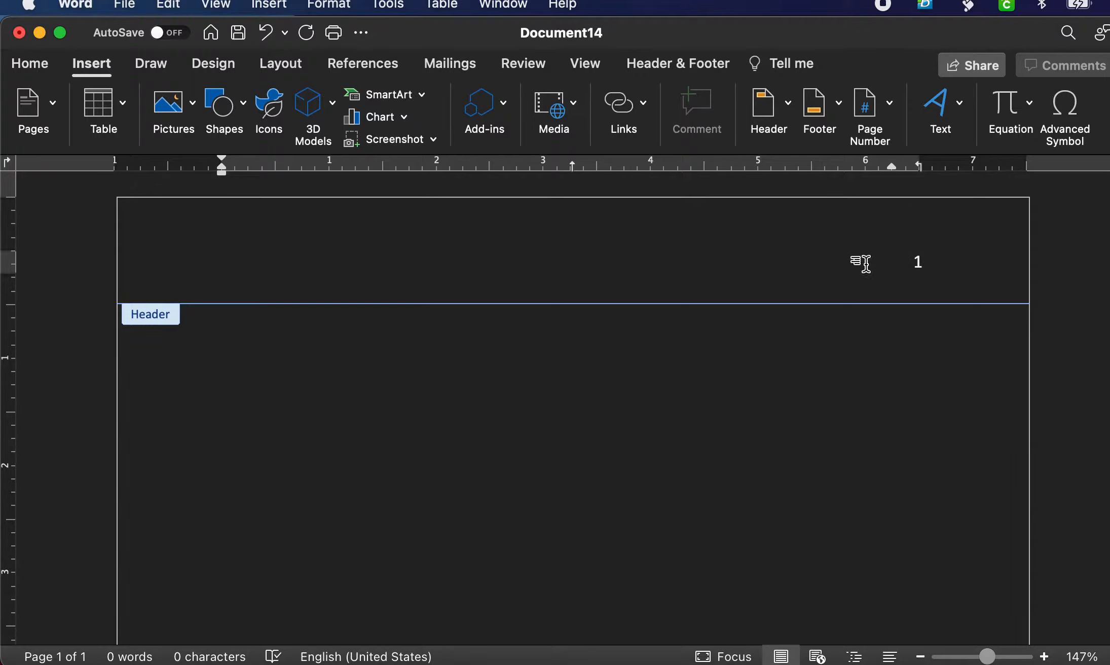
Add the author's last name and a space before the page number in the header, and return to the document body.
double_click(911, 258)
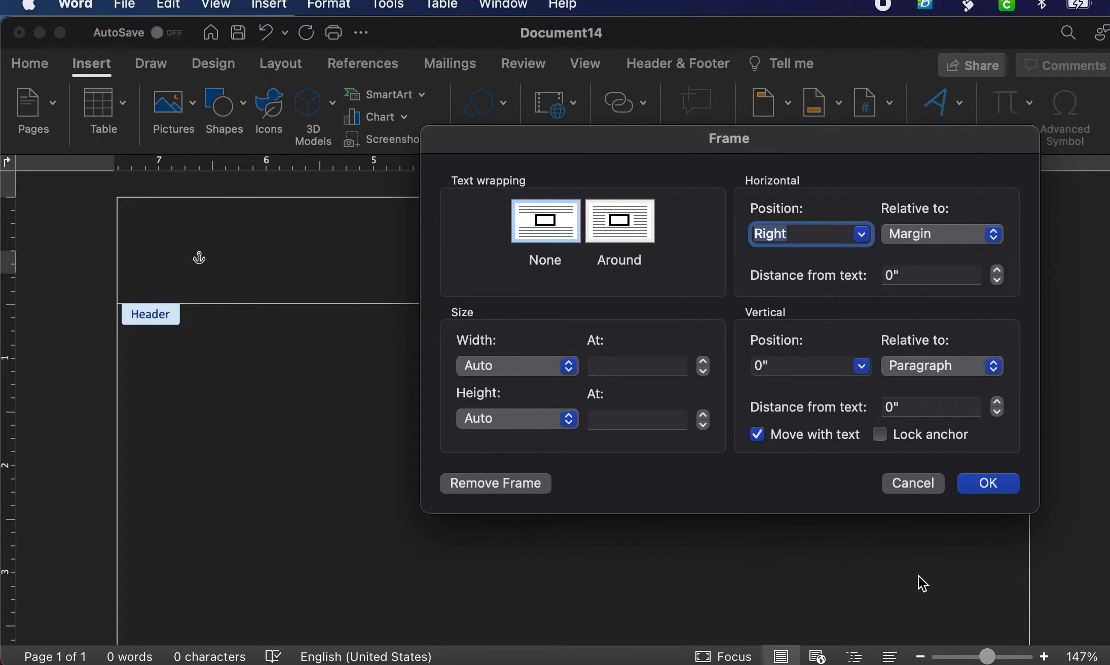
click(892, 490)
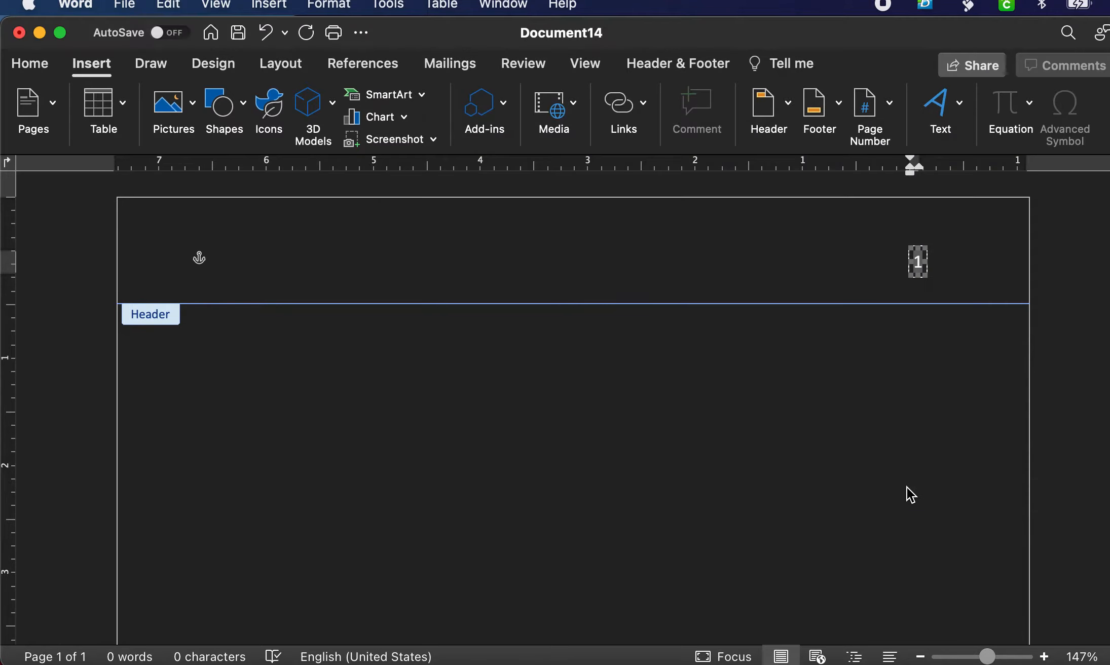
click(917, 261)
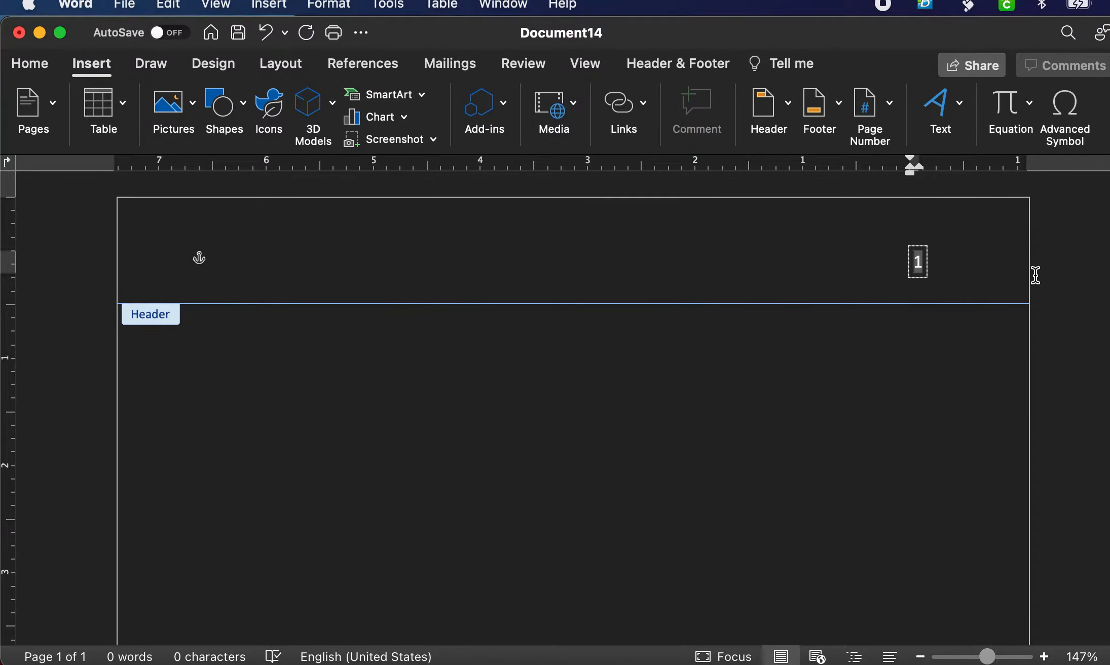
text(Lorch)
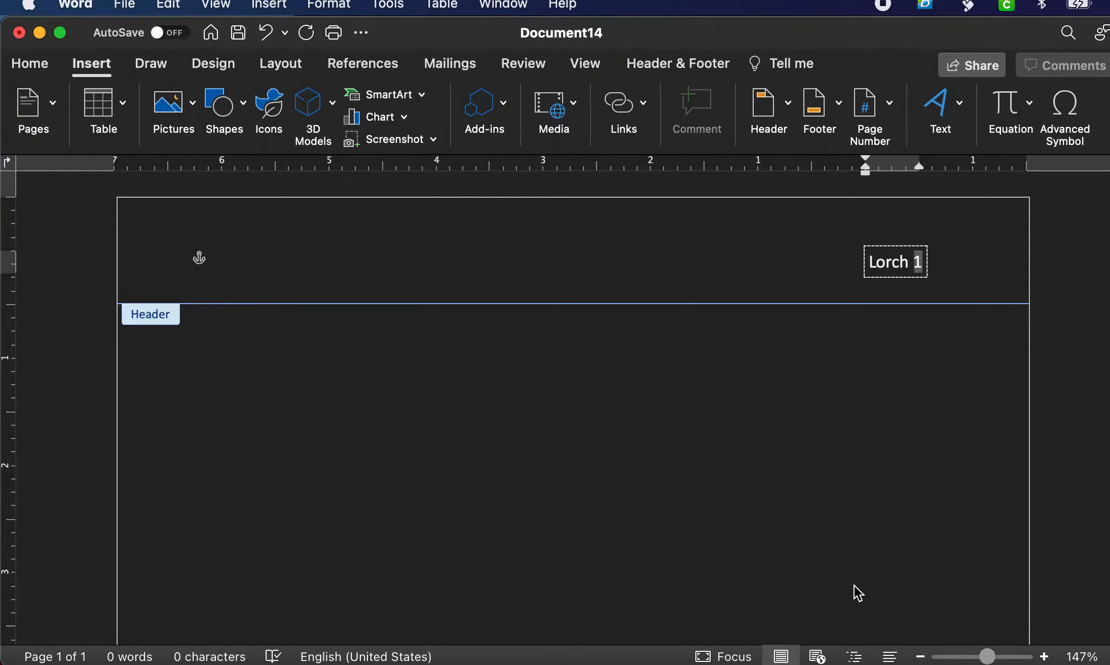
scroll(854, 584, down, 15)
scroll(854, 584, up, 15)
double_click(828, 453)
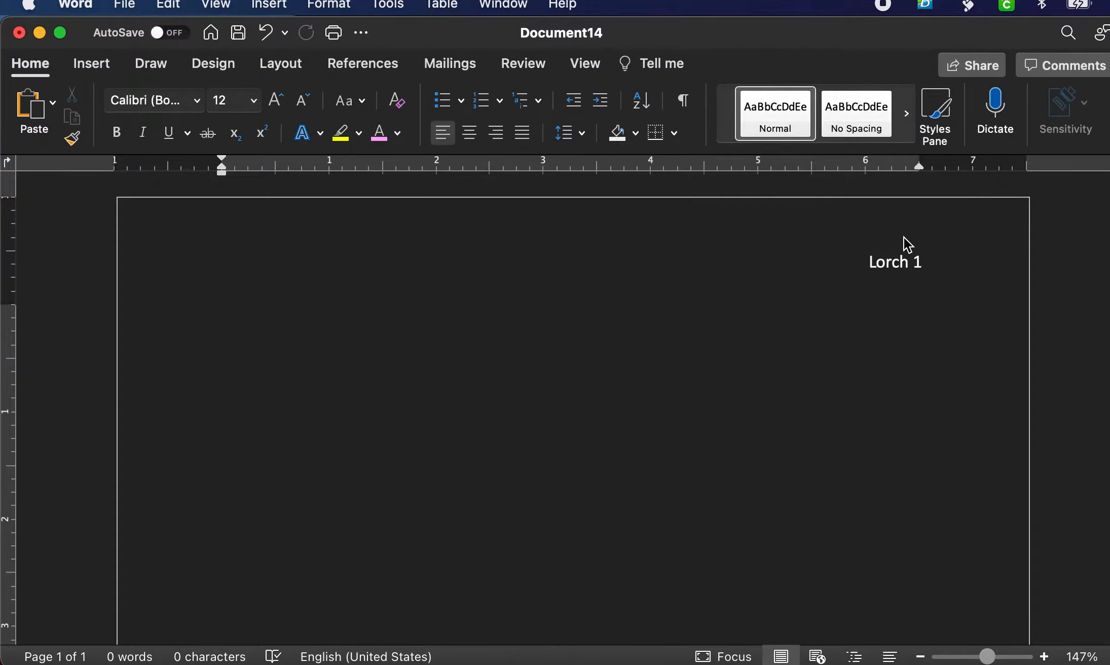
Try the Different First Page option for the header and footer, turn it off again, and return to the document body.
double_click(852, 262)
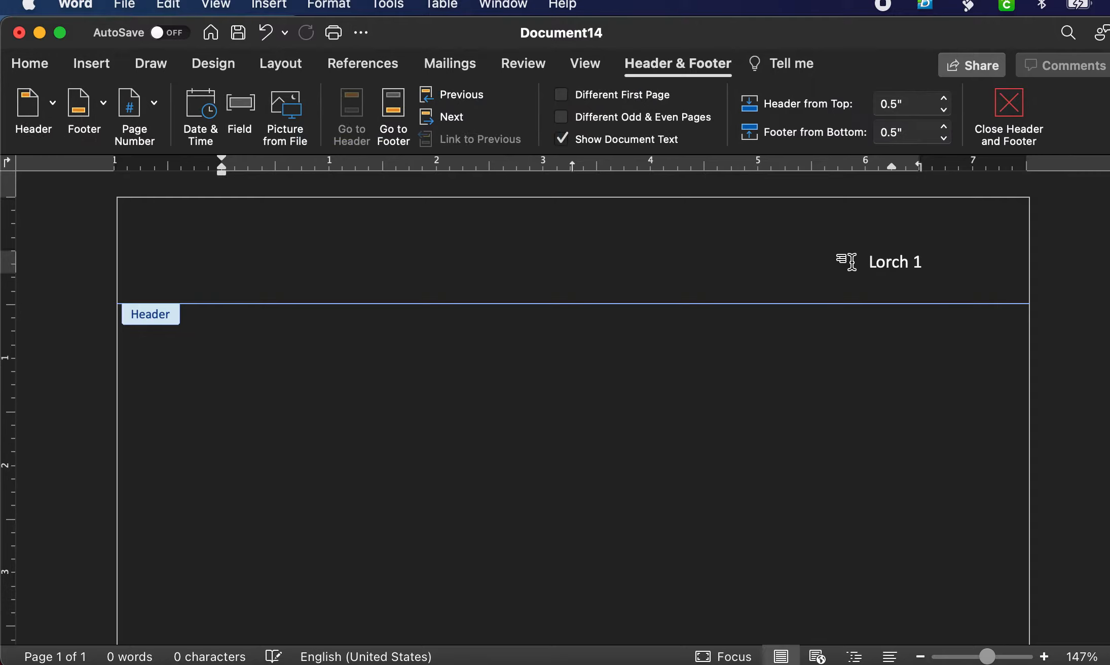
double_click(779, 261)
click(562, 95)
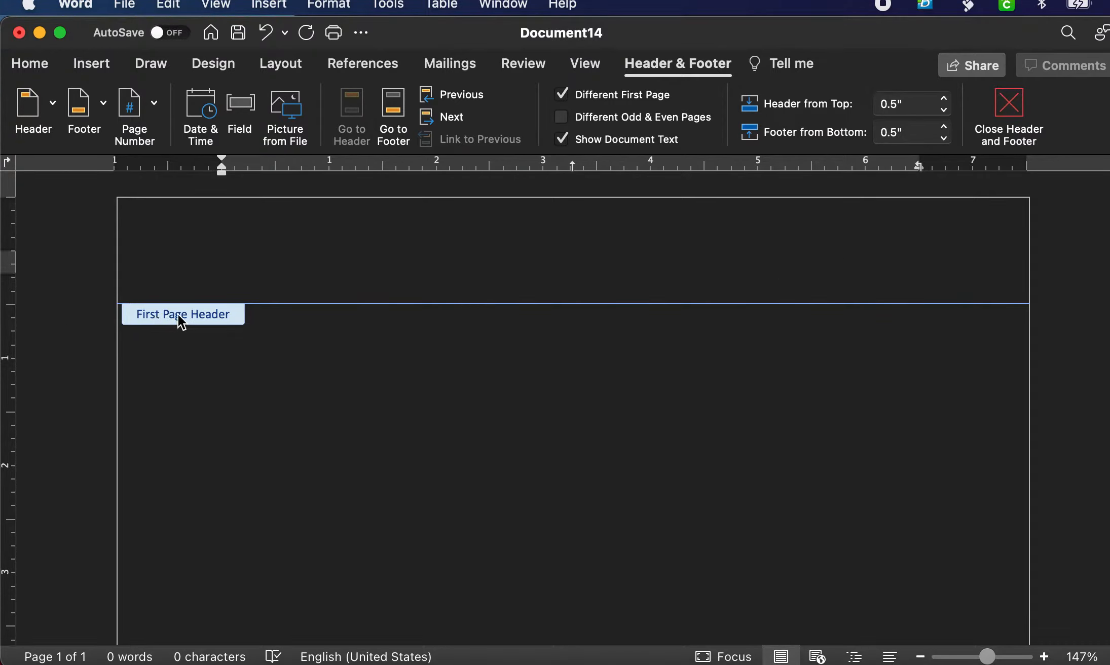
scroll(419, 483, down, 15)
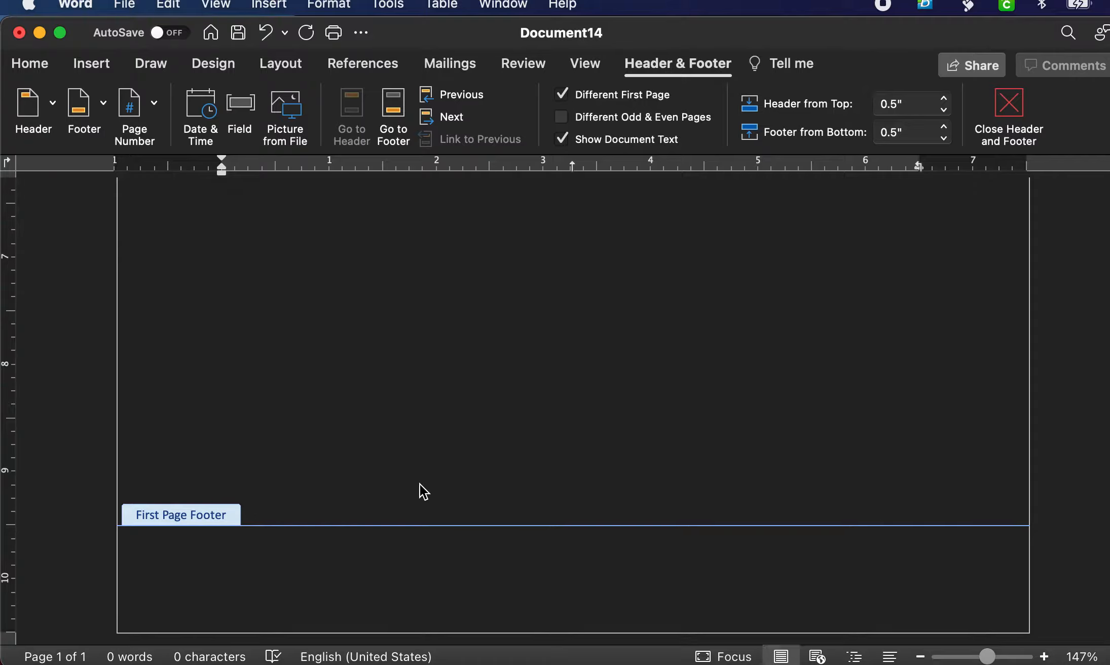
scroll(418, 483, up, 15)
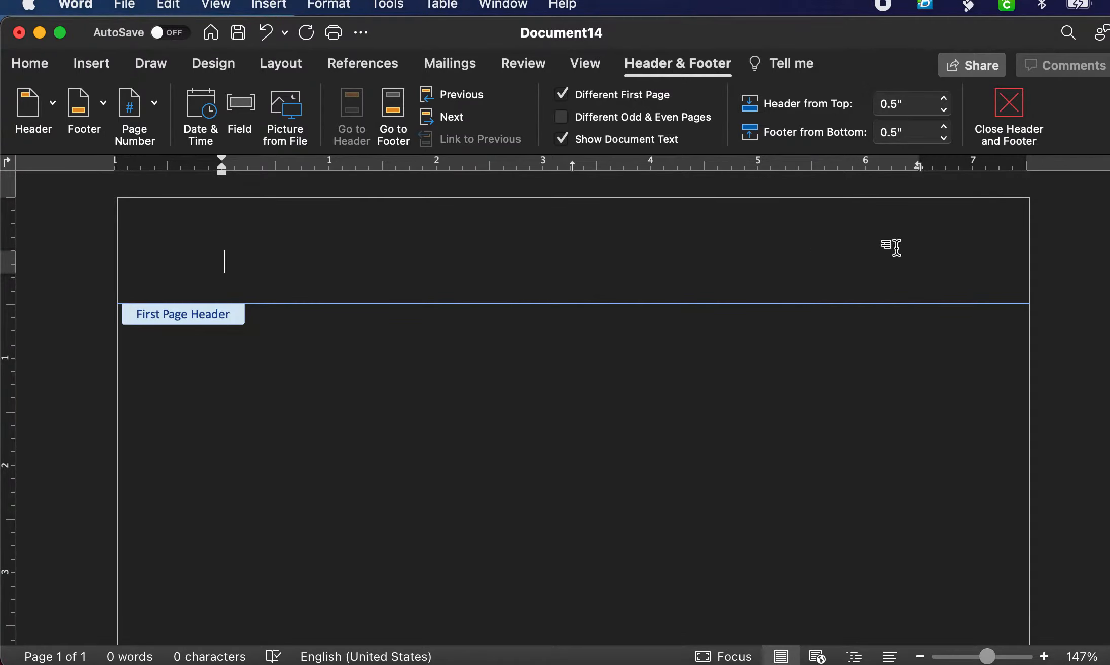
click(562, 93)
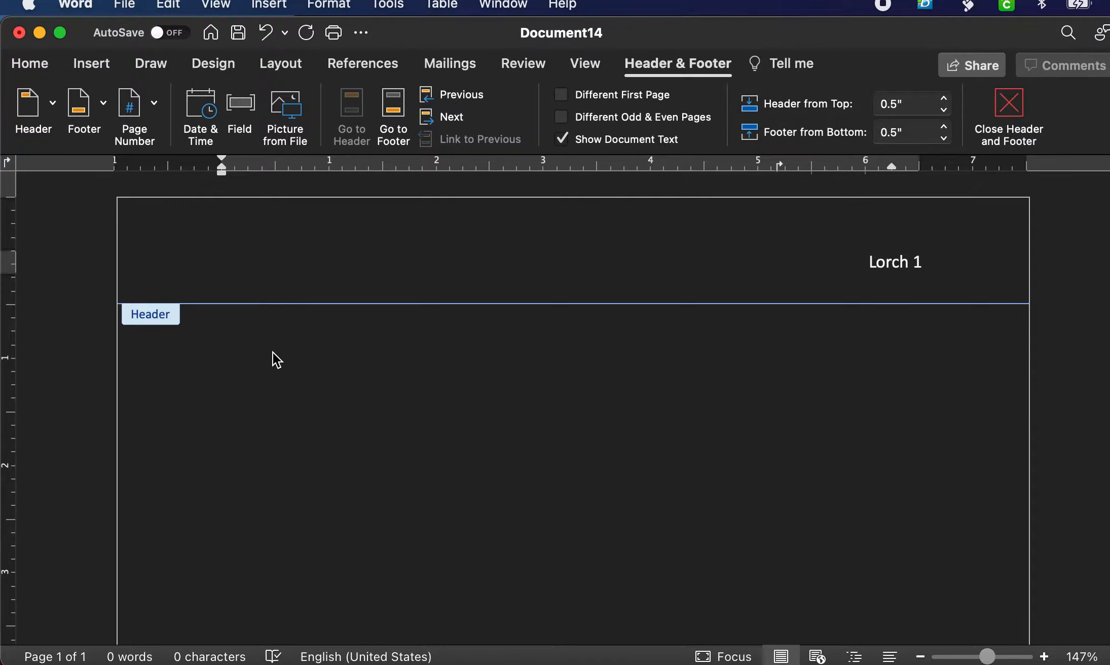
double_click(314, 361)
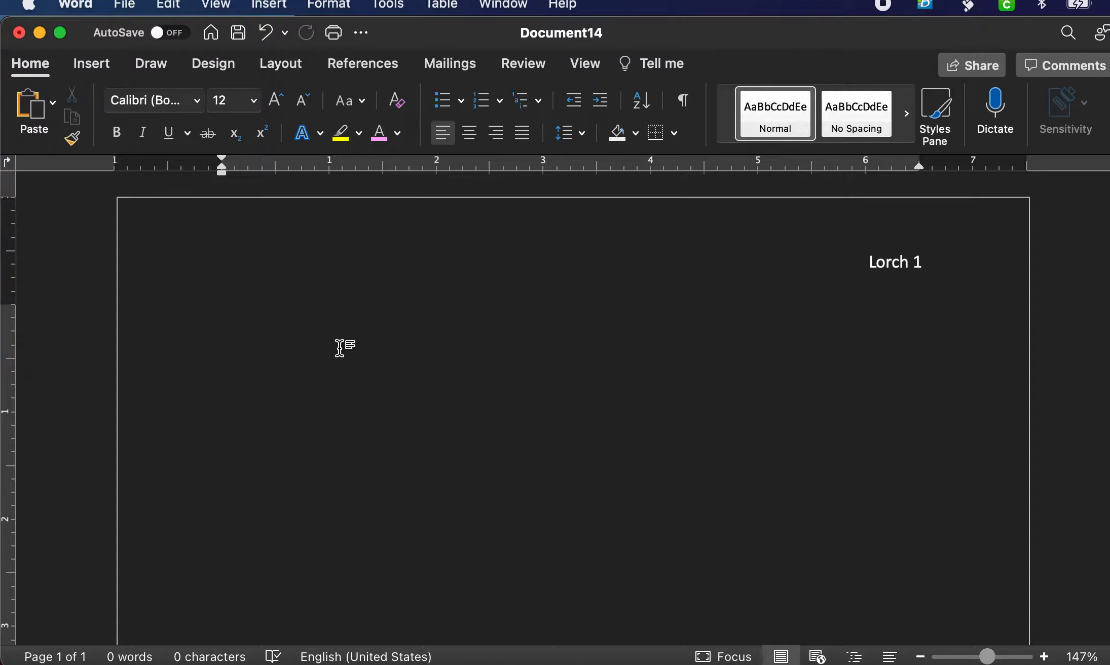
Enter the heading lines "Your Name", "Instructor's Name" and "Course" on separate lines at the start of the body.
text(Yo)
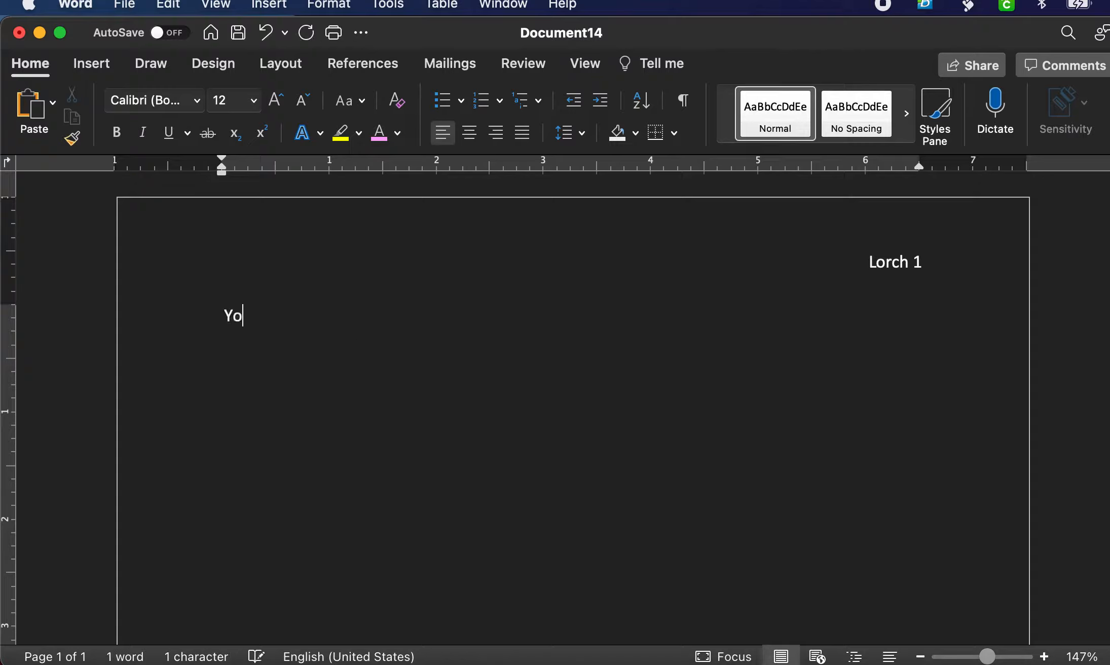
text(ur Name)
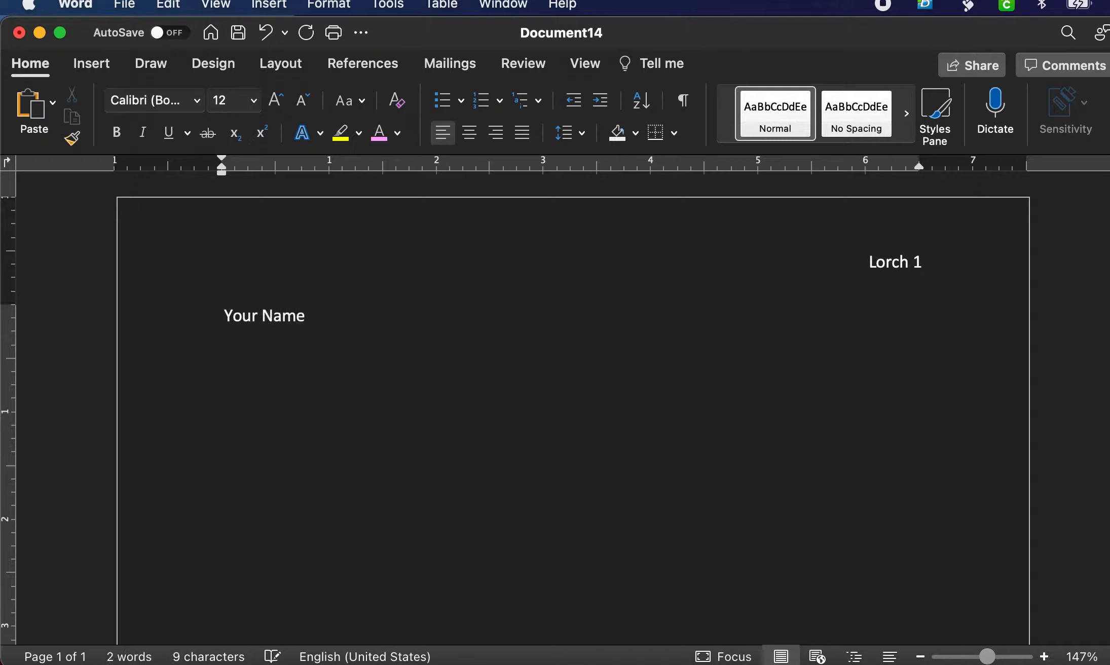
text(Instructor)
text('s Name)
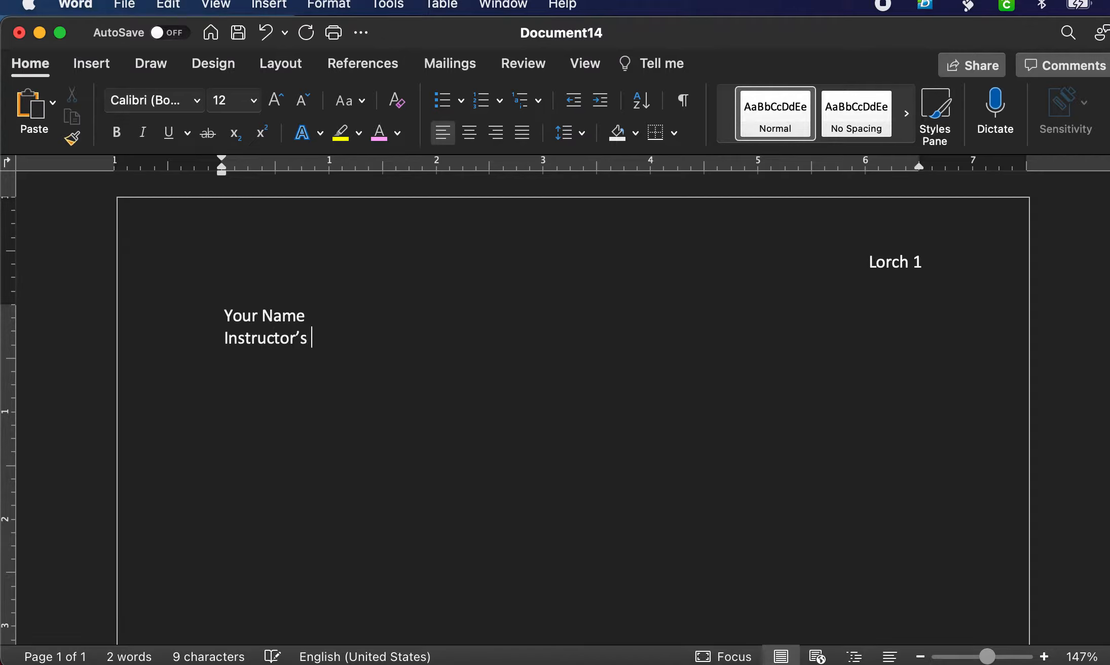
key(Return)
text(Course)
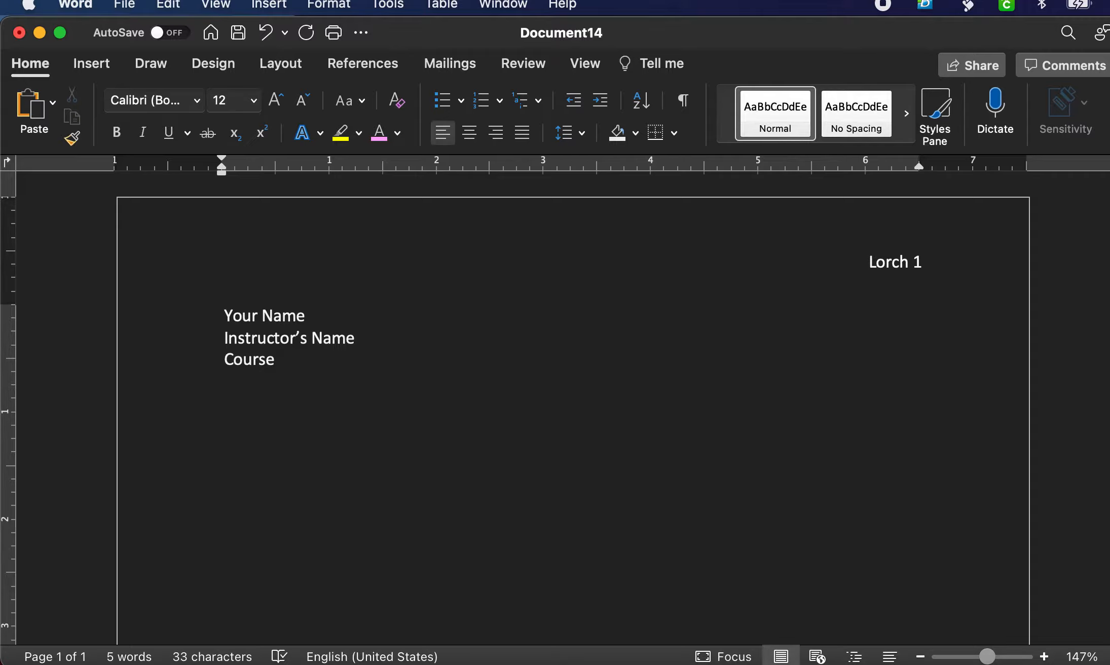
Complete the course line as "Course Name" and add the date "15 August 2021" on the line below it.
text(Name)
key(Return)
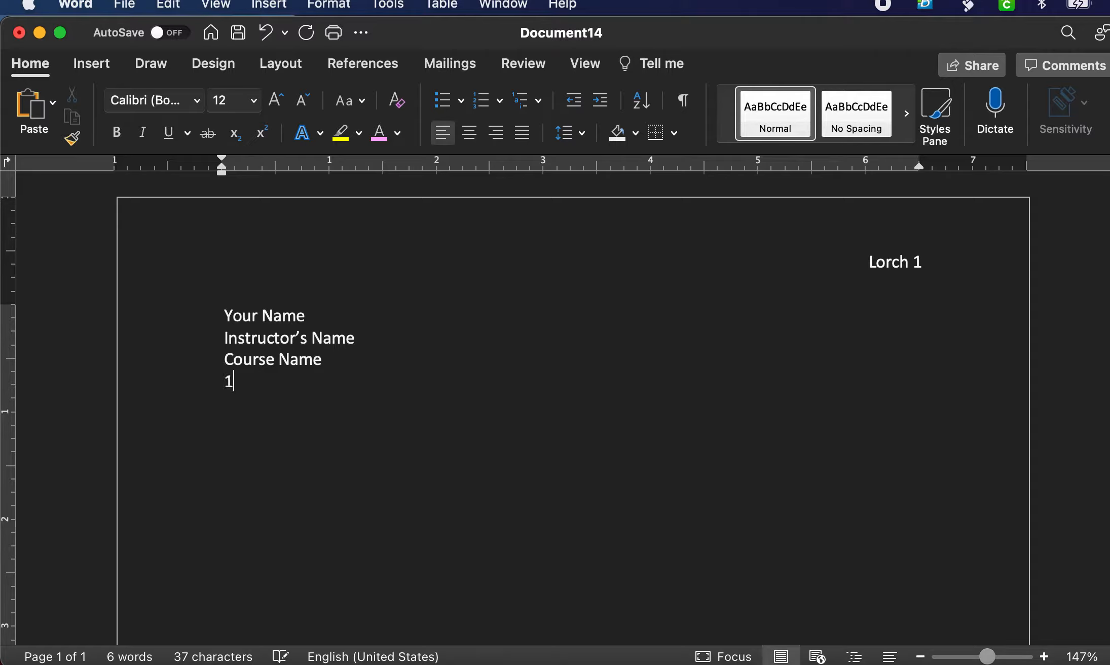
text(August)
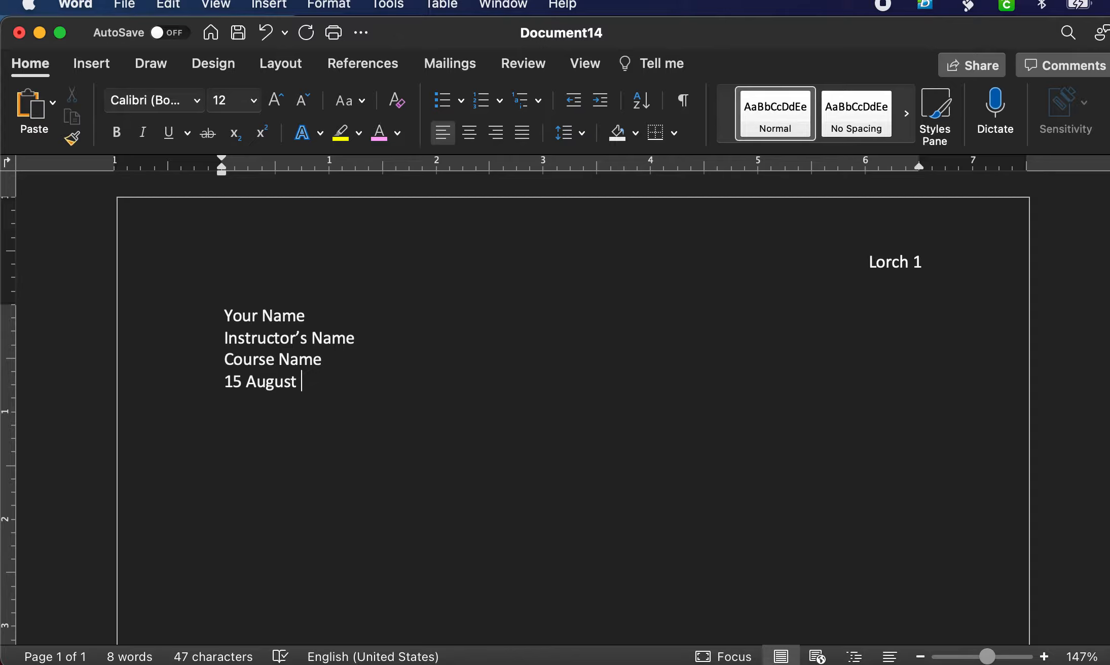
text( 202)
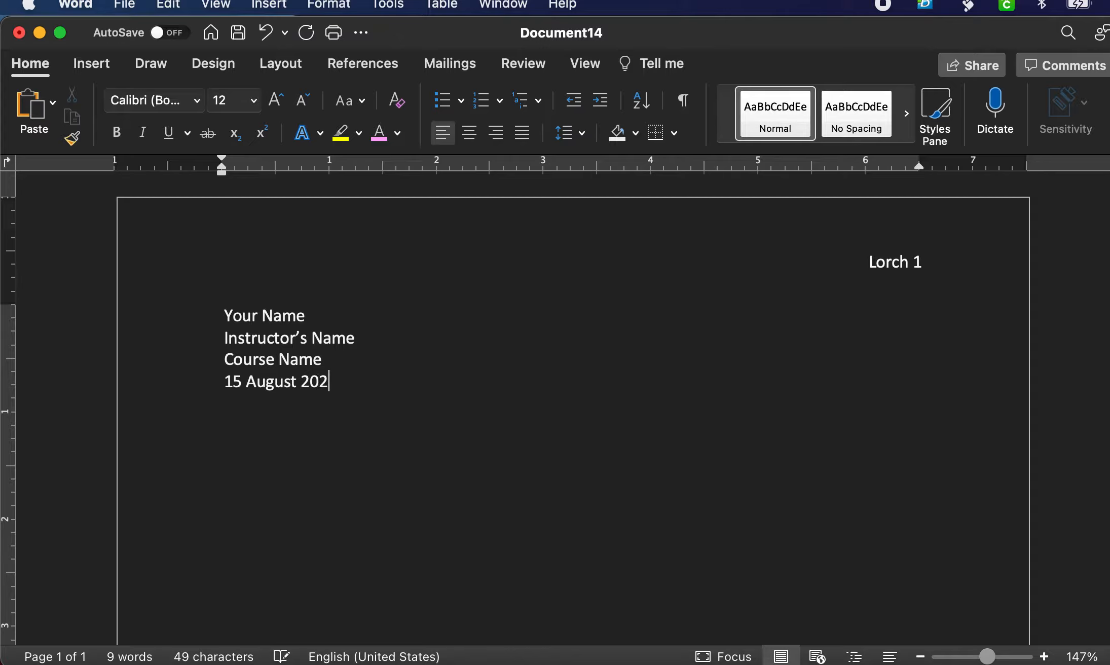
text(1)
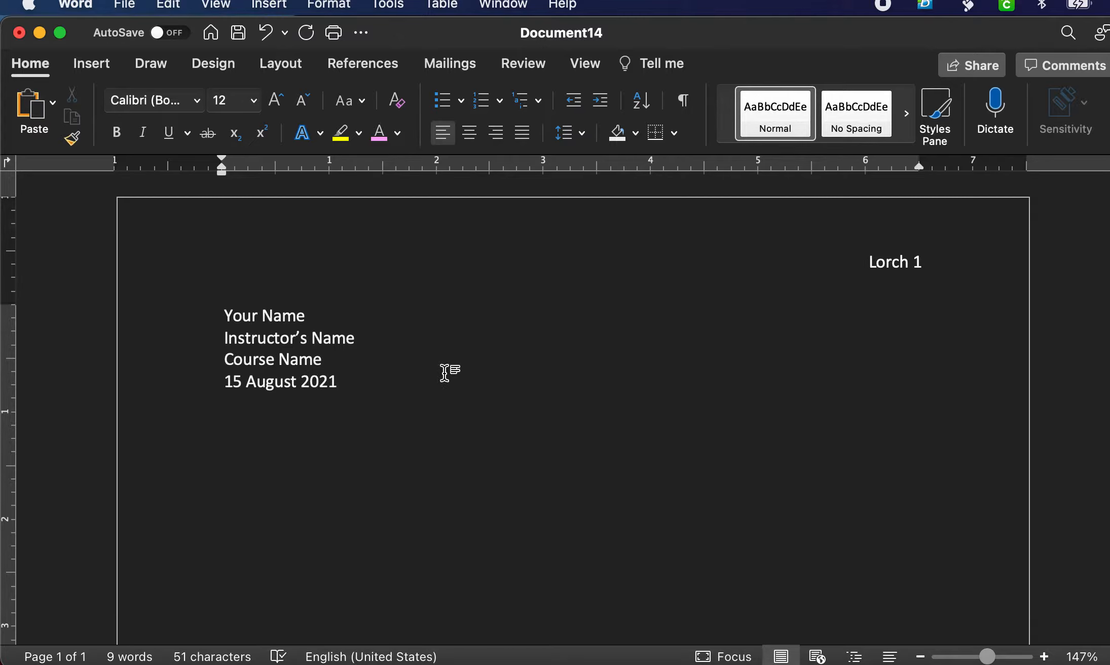
Try the date line in the format "8/15/21", and change it back to "15 August 2021".
drag(344, 380, 198, 380)
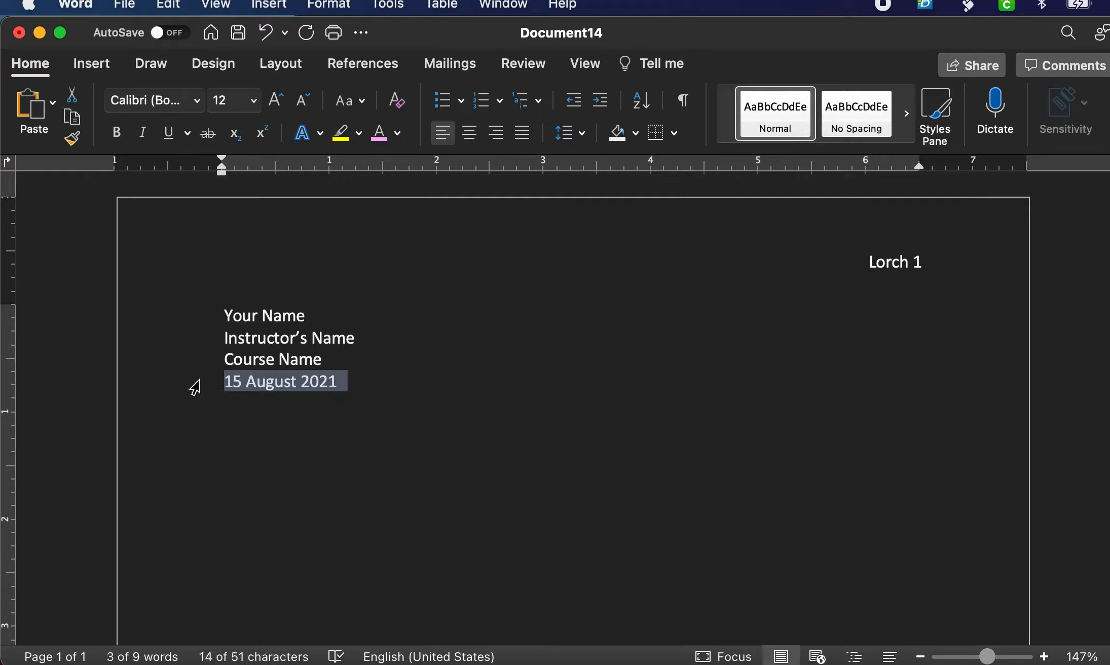
text(8/15)
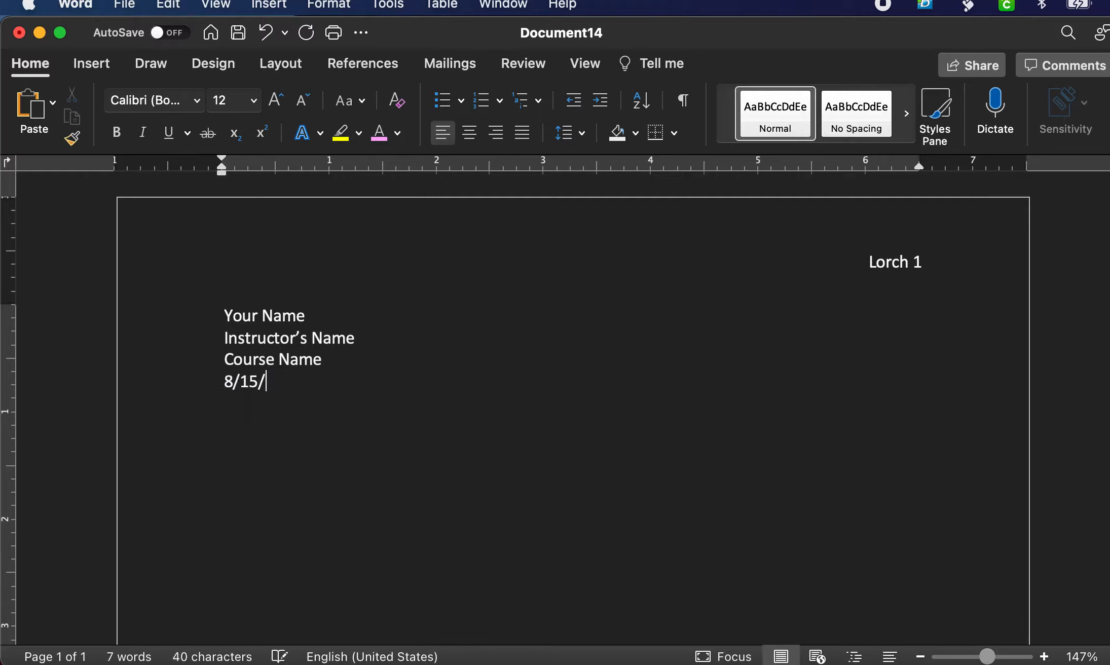
text(/21)
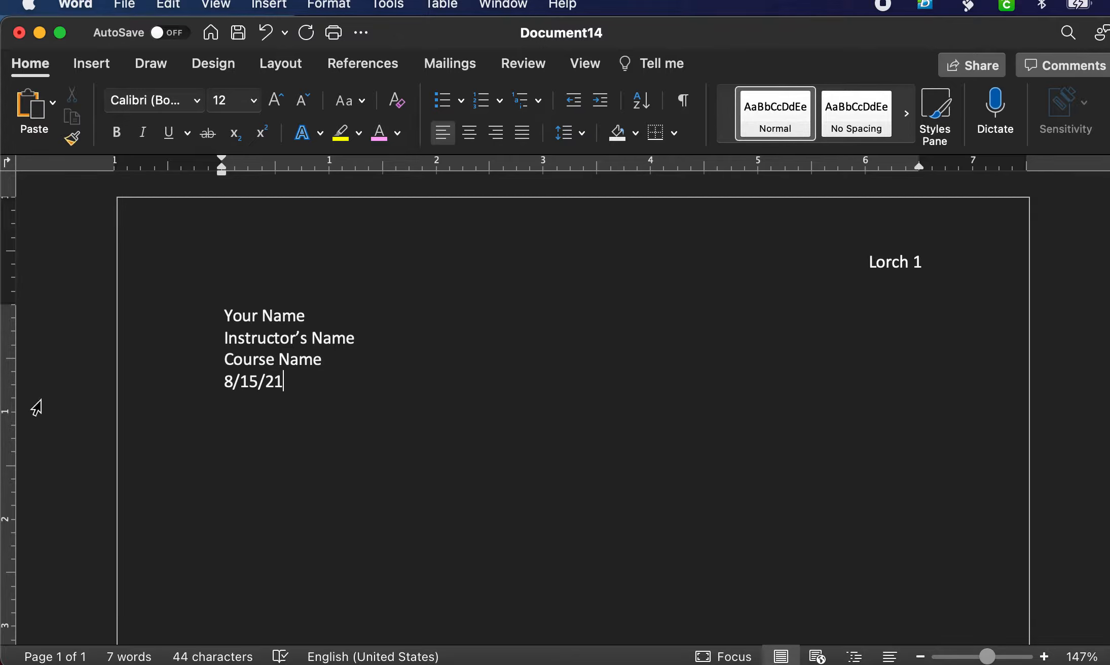
click(304, 381)
click(196, 380)
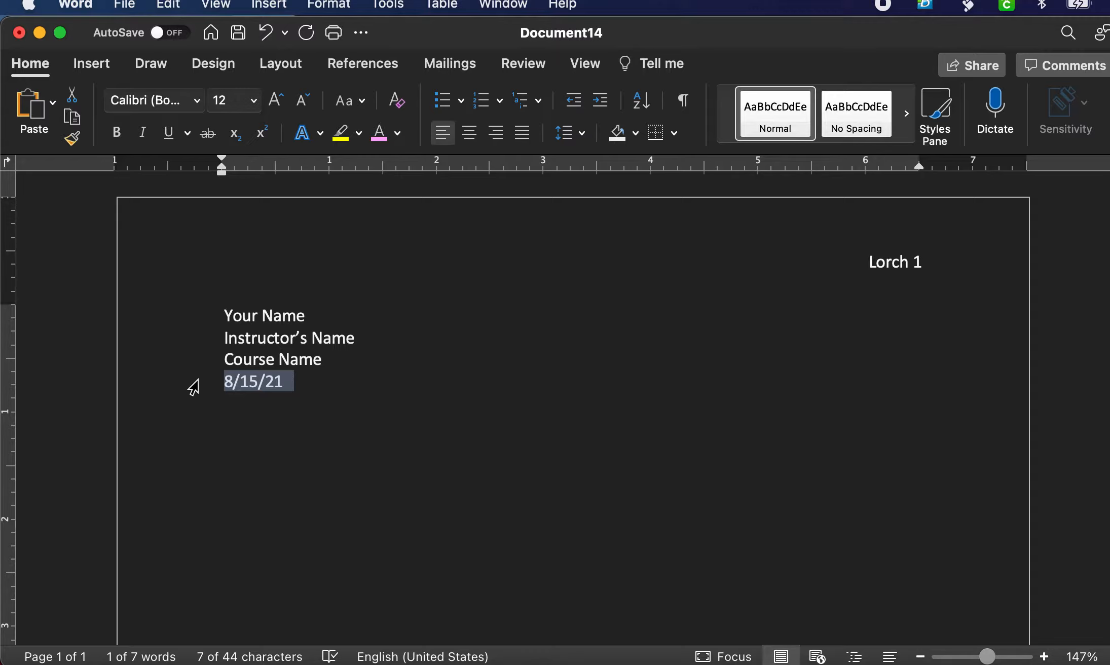
text(15 August 20)
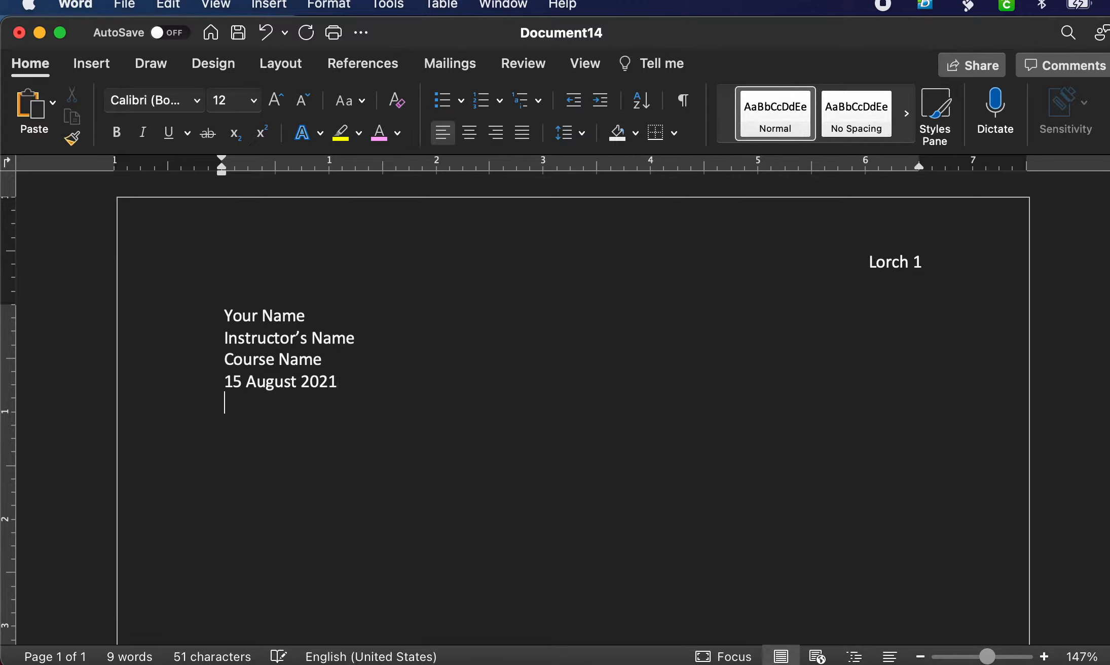
Add a centered title below the date reading "This is where My Title Goes and it Should be Properly Capitalized".
key(Return)
click(475, 140)
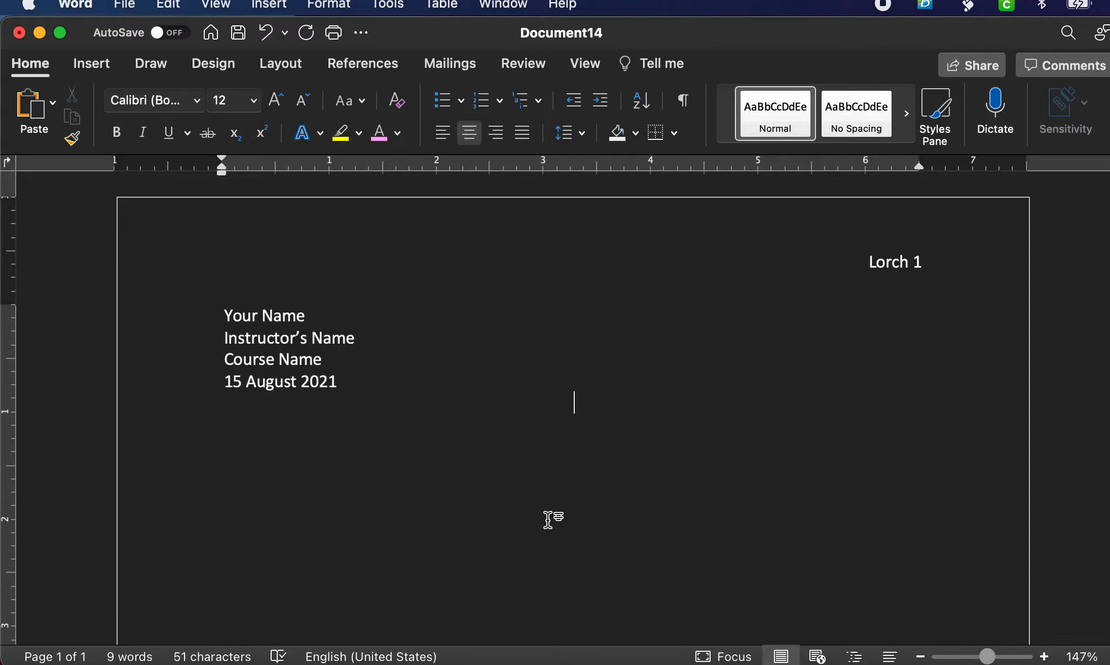
text(This is )
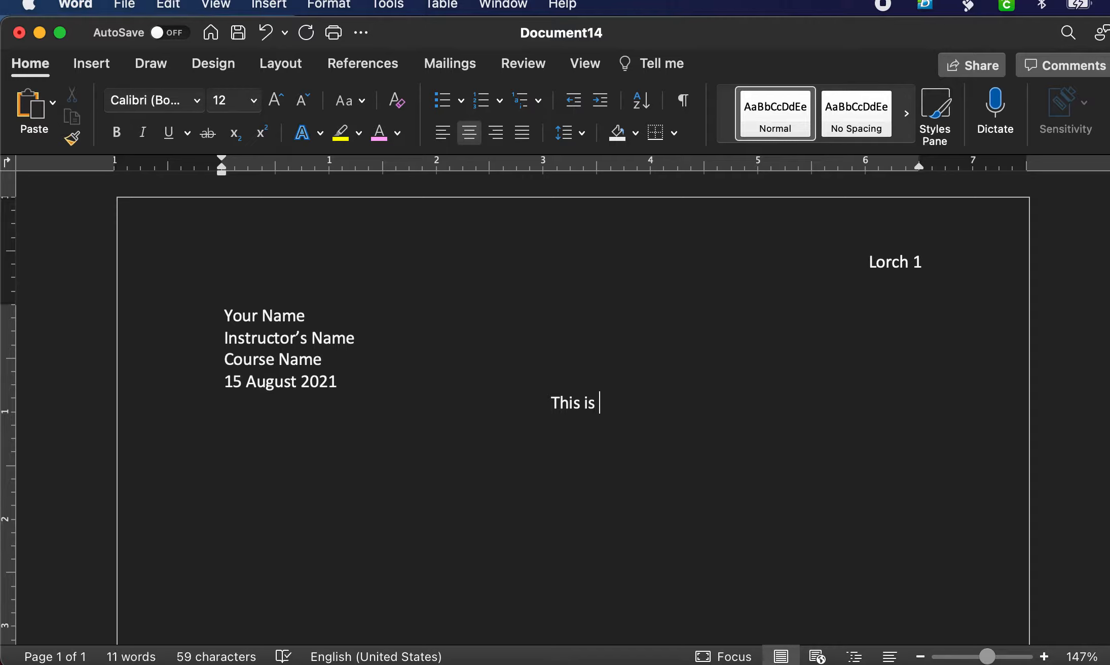
text(where My )
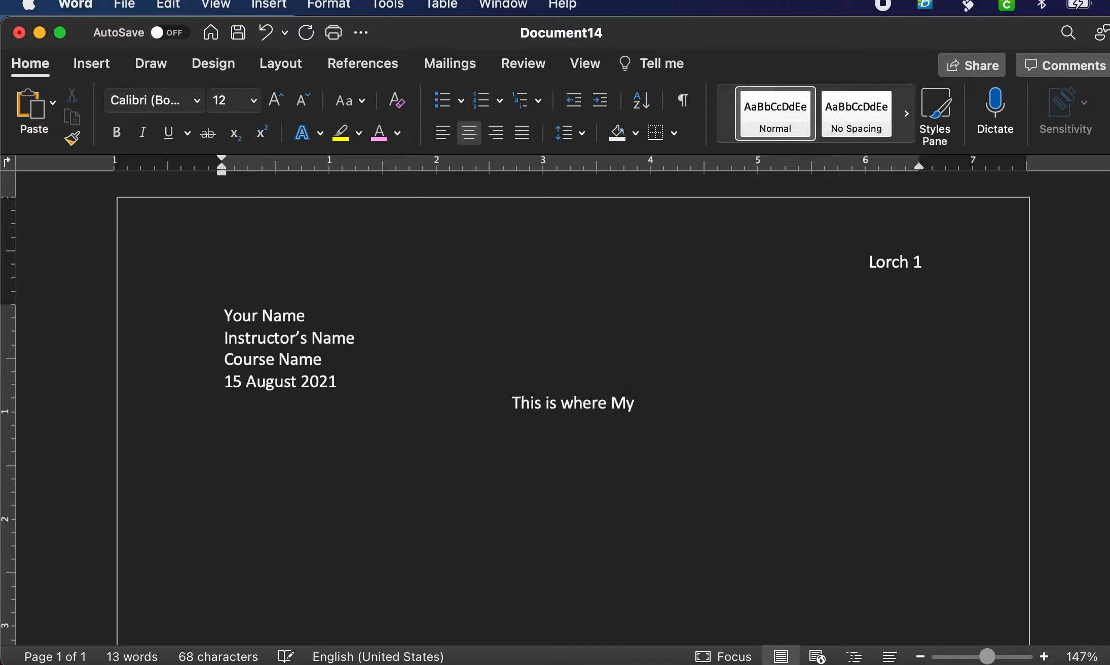
text(Title Goe)
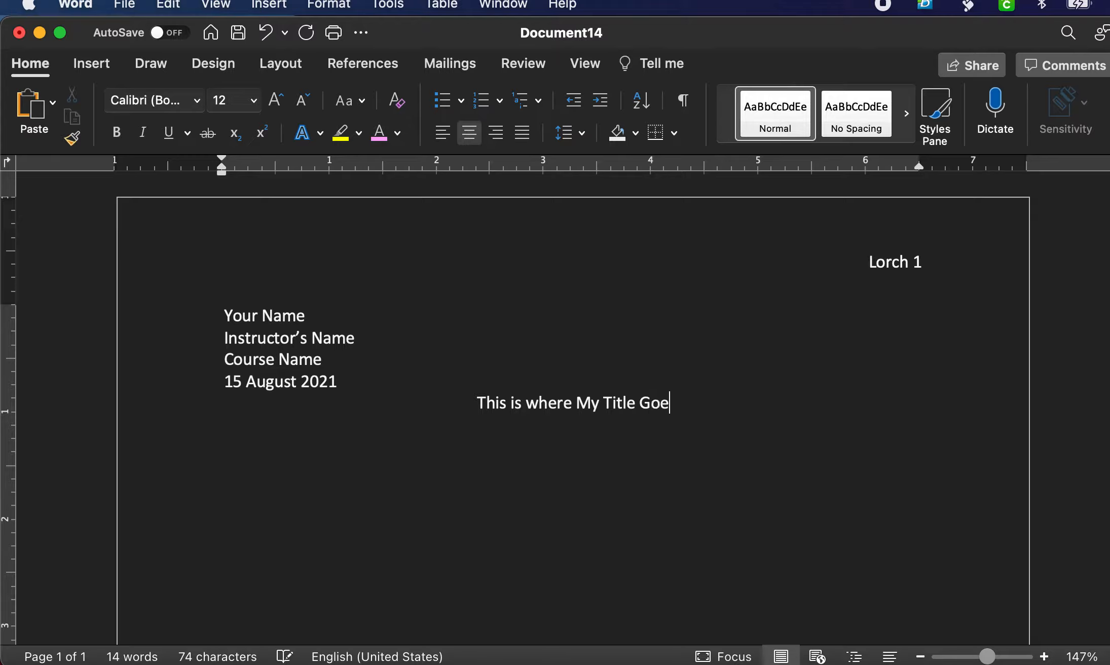
text(s and it )
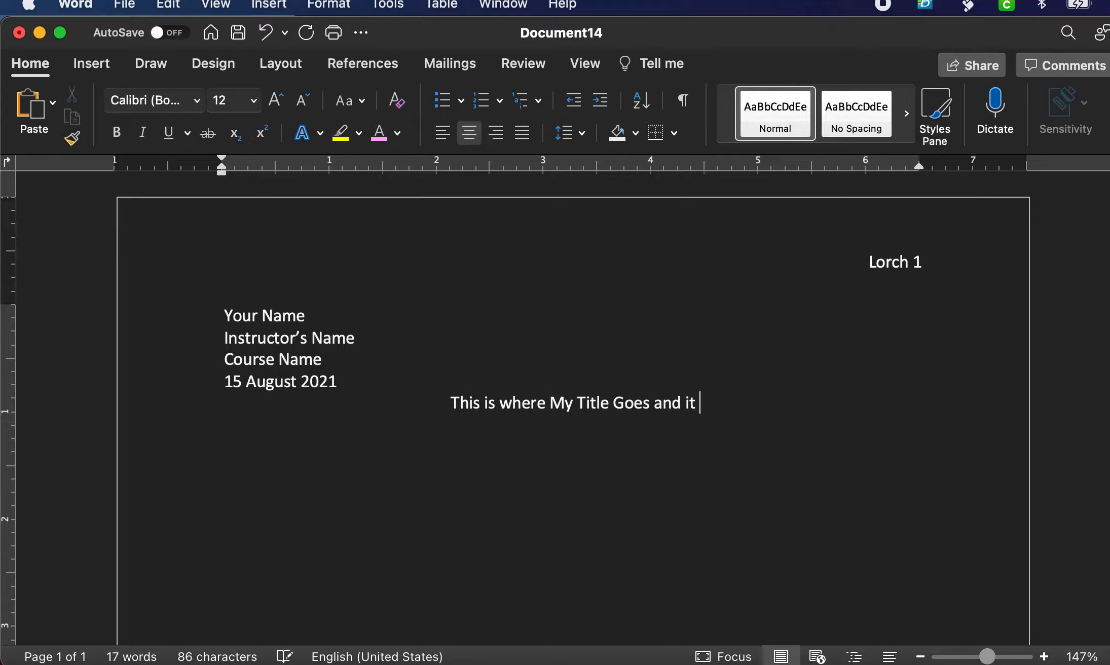
text(Should be )
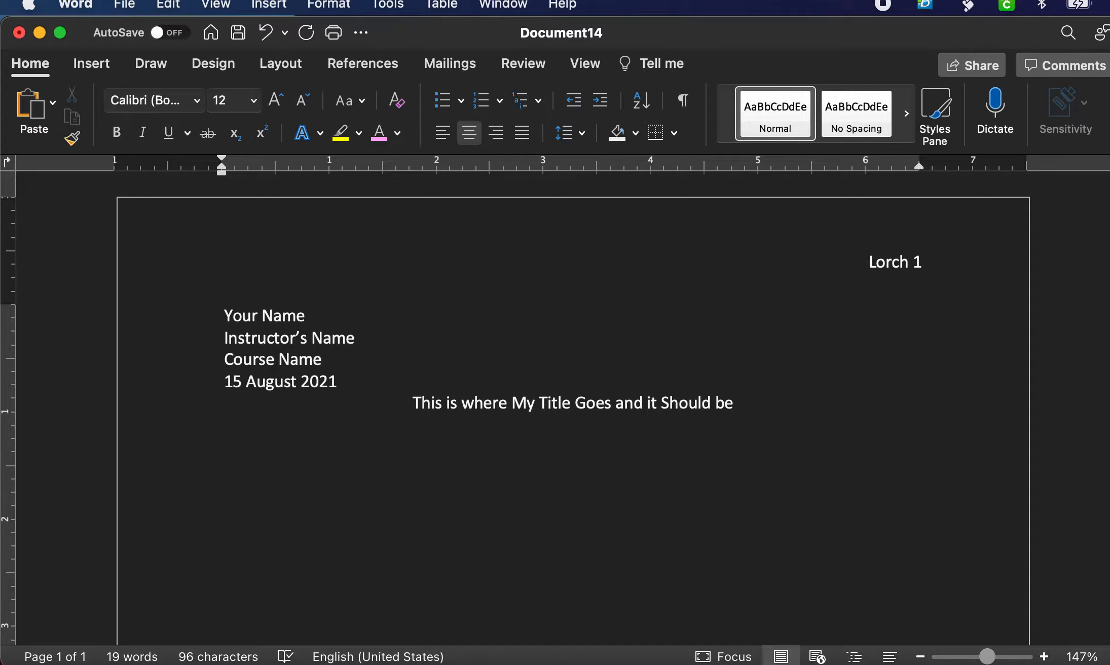
text(P)
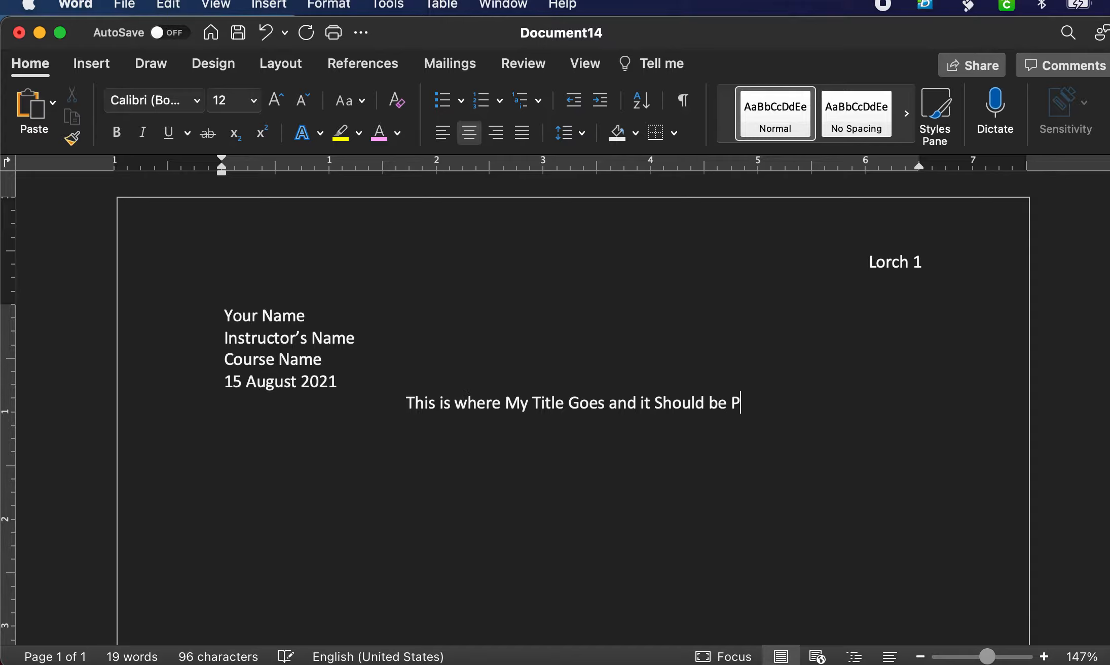
text(roperly )
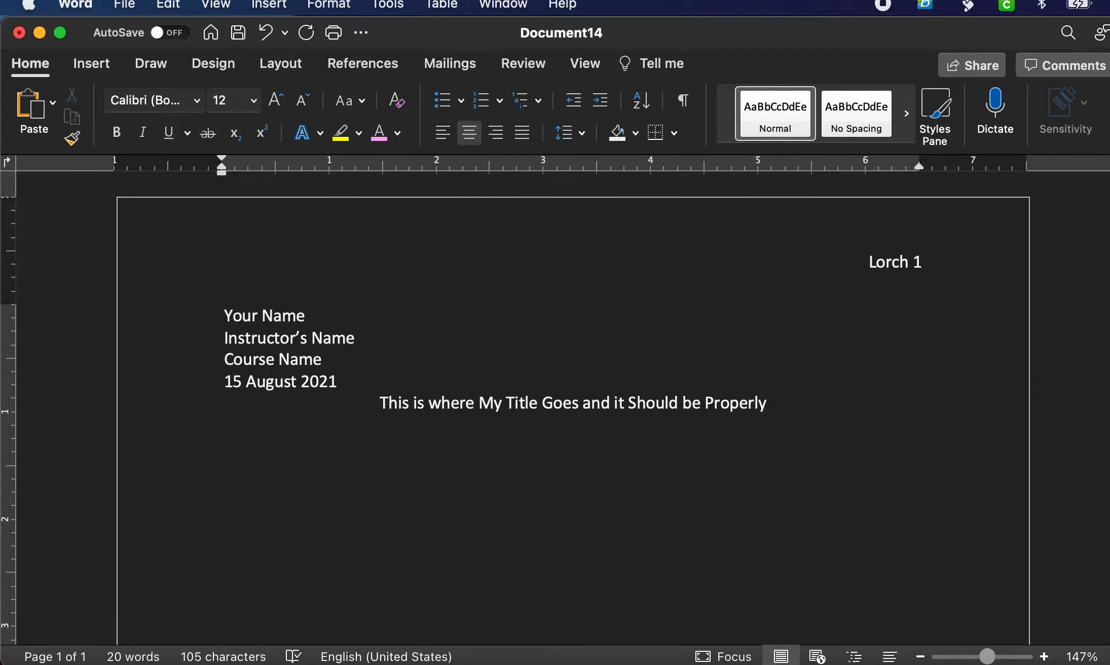
text(Cap)
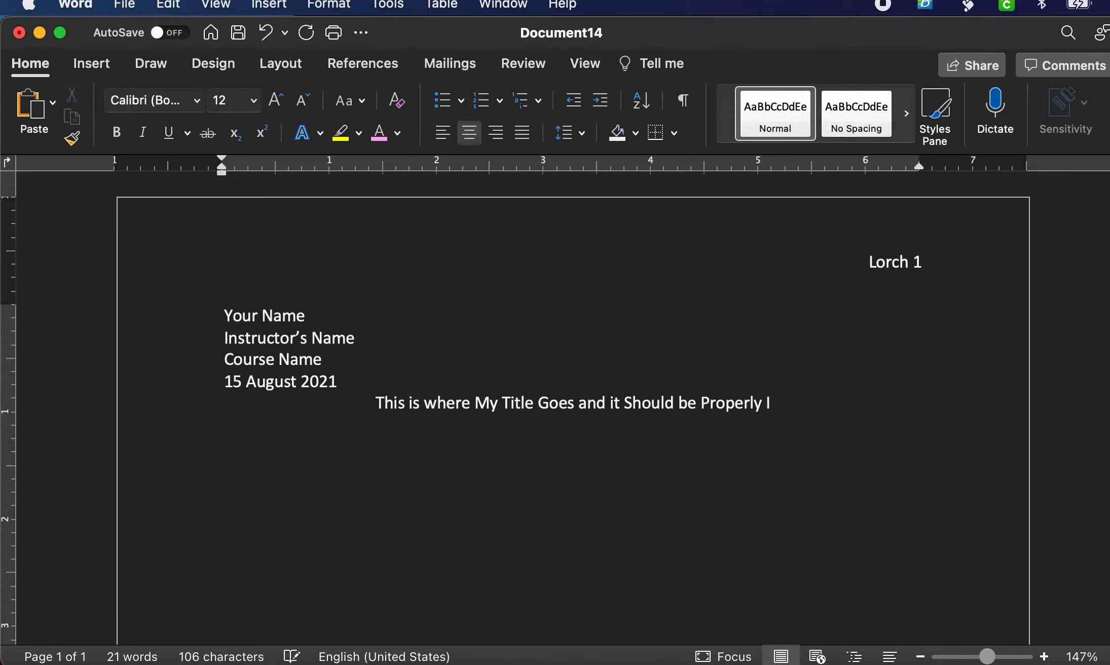
text(i)
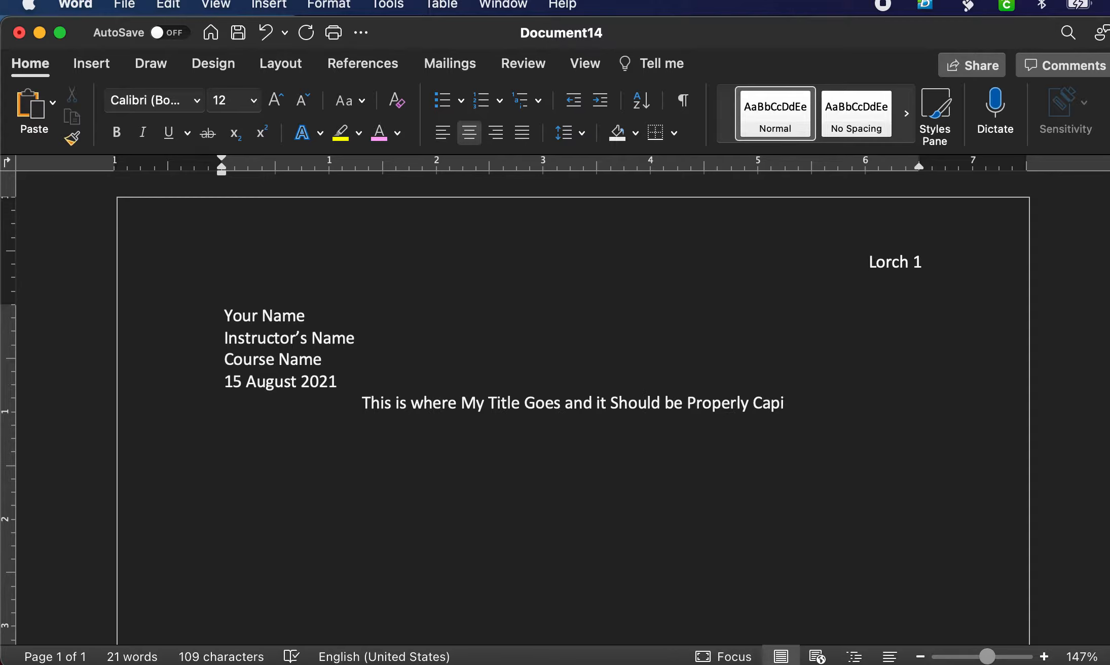
text(talized)
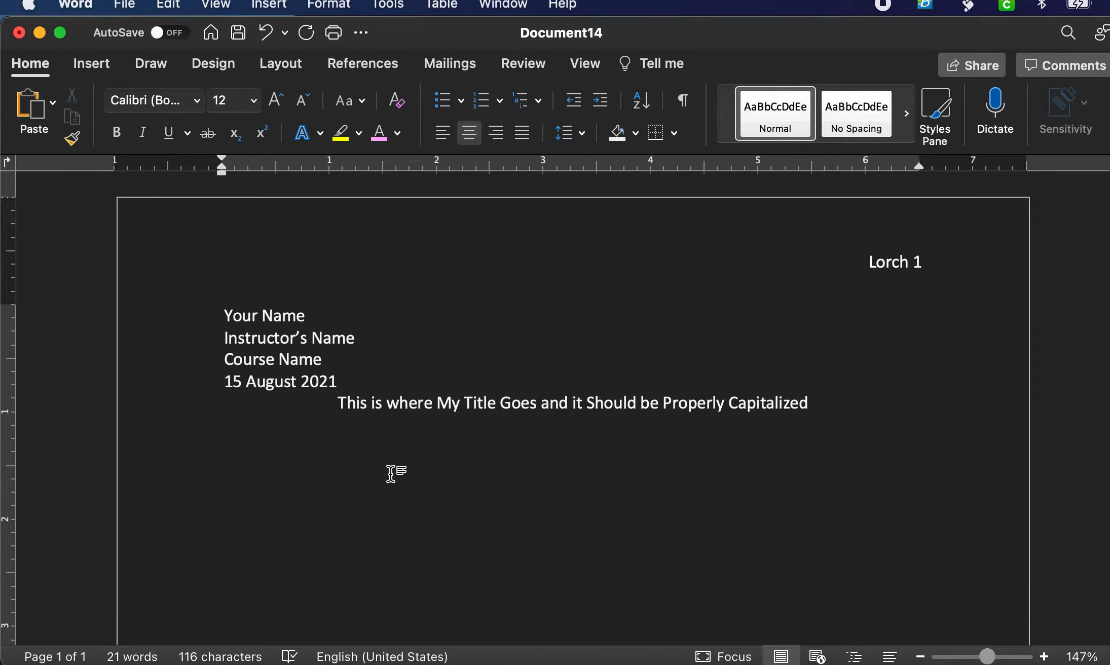
Capitalize the first letter of "where" in the title so the word reads "Where".
click(398, 403)
key(BackSpace)
text(W)
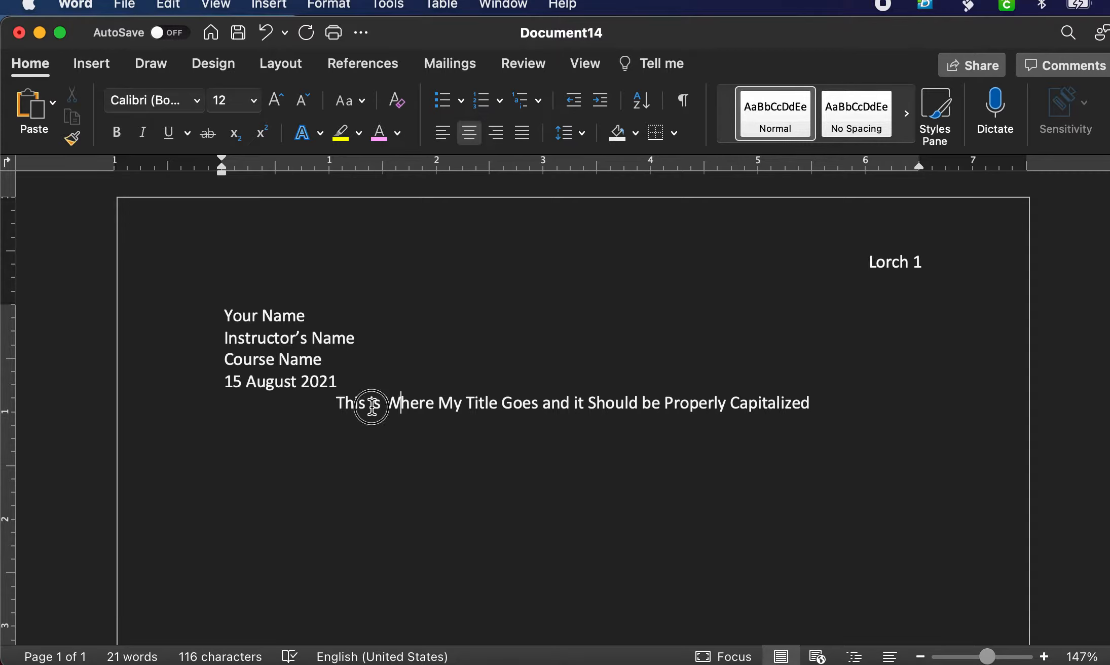
drag(374, 404, 382, 404)
drag(552, 405, 584, 406)
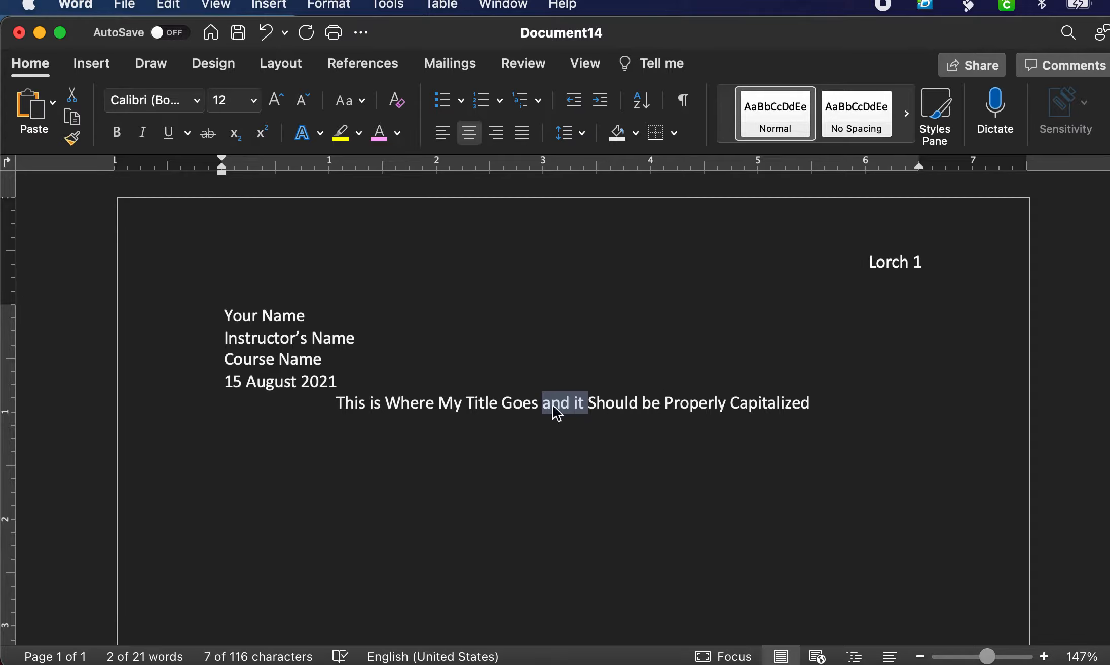
mouse_move(734, 406)
mouse_down()
mouse_move(753, 409)
mouse_move(736, 414)
mouse_move(743, 404)
mouse_up()
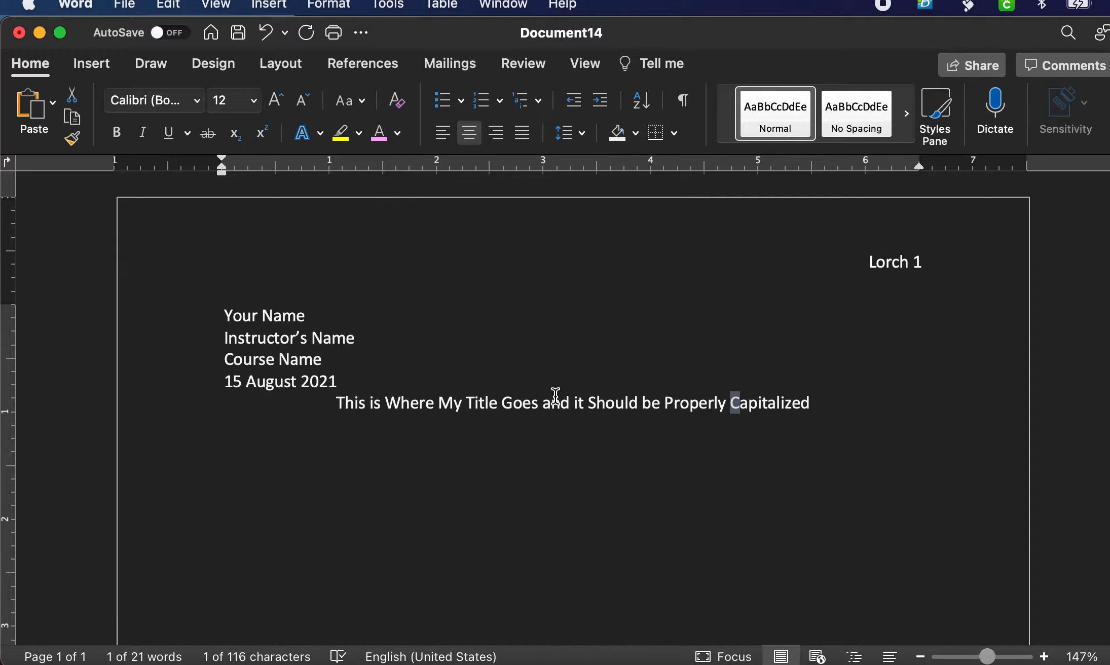
Start a new left-aligned paragraph below the title and indent its first line by one tab.
click(827, 403)
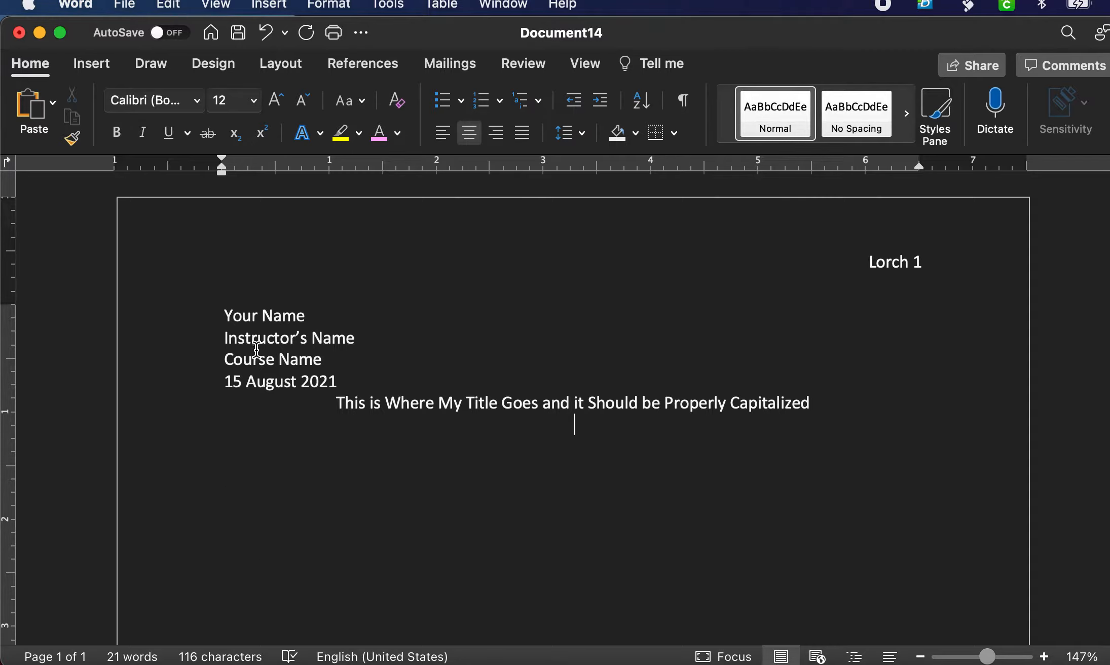
click(444, 135)
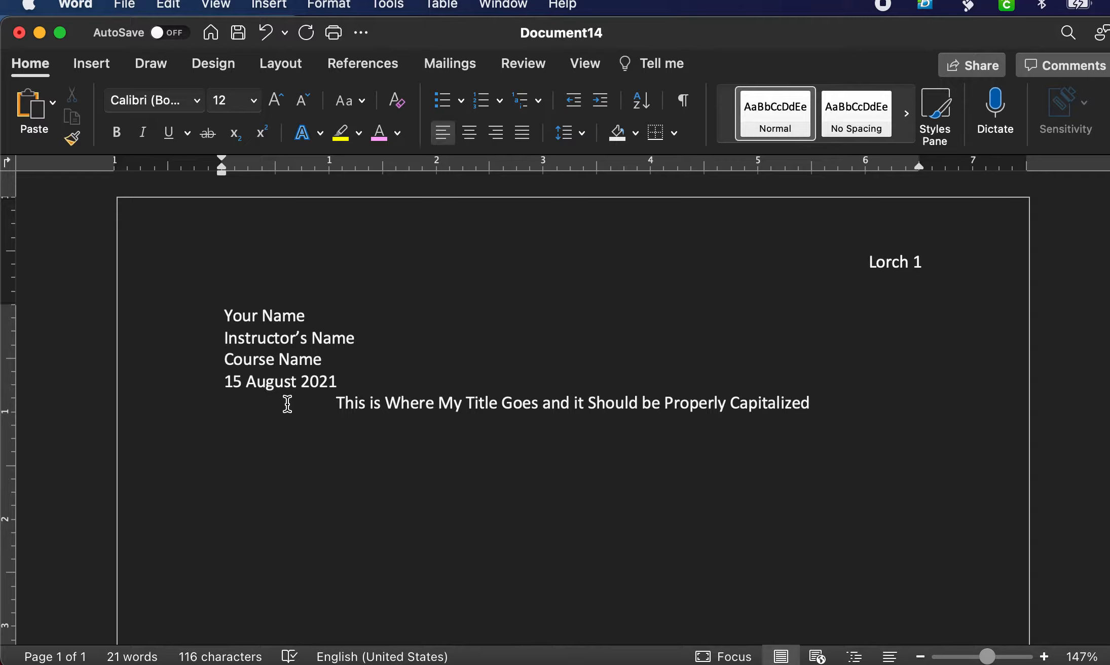
key(Tab)
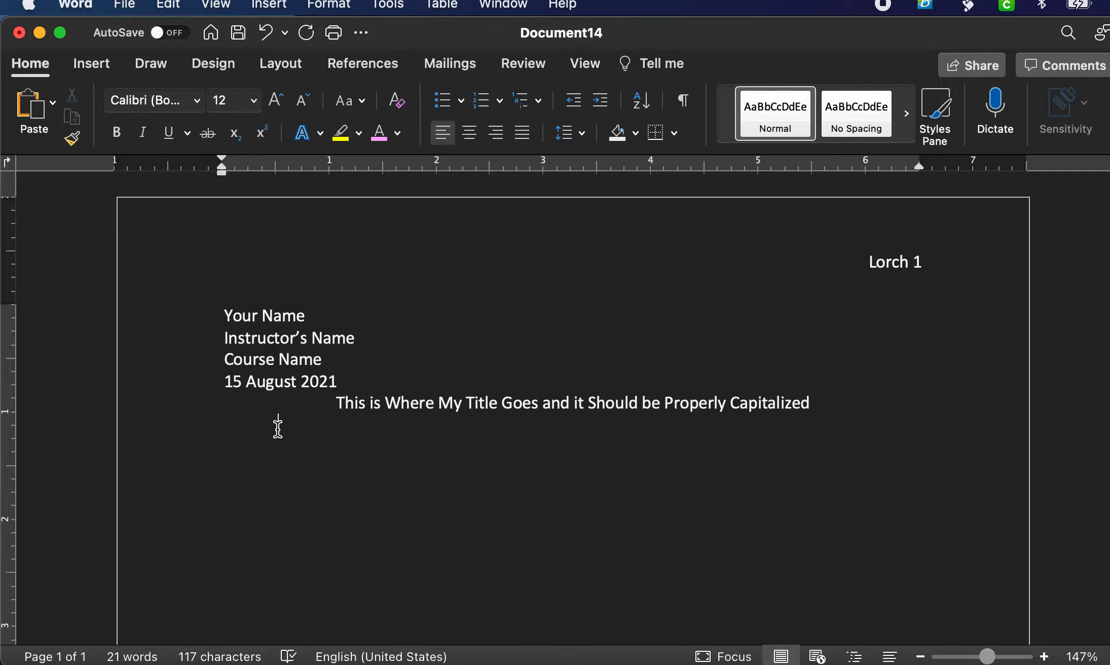
Write the body sentence "This is my first paragraph and I will make sure that this paragraph and those that come after are all properly indented.".
text(This )
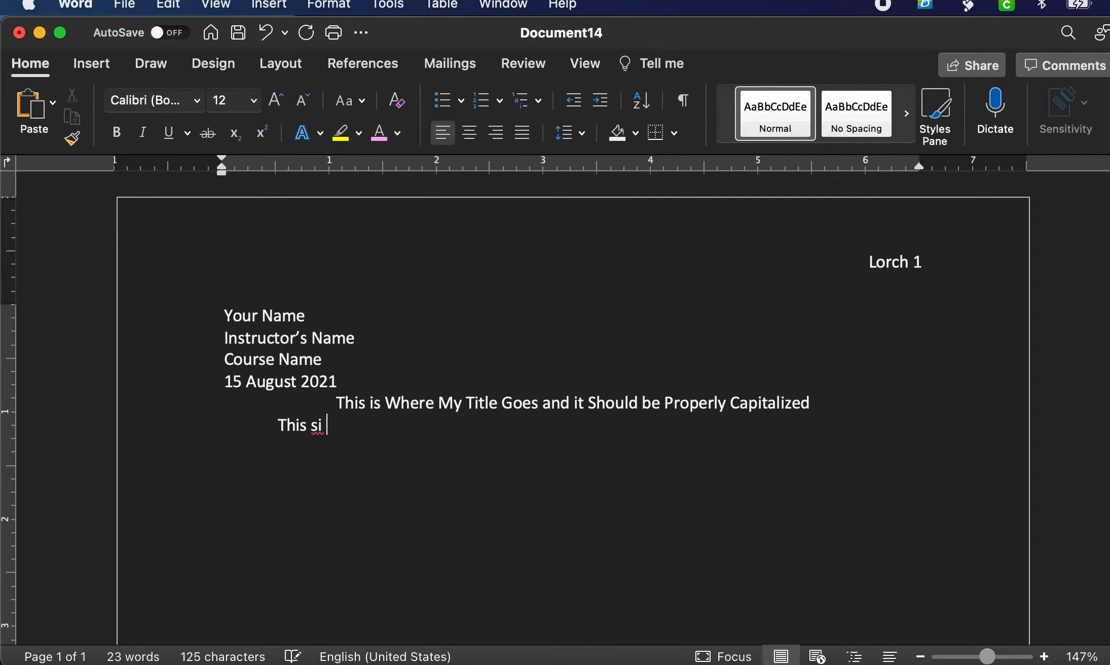
text(is my first paragraph)
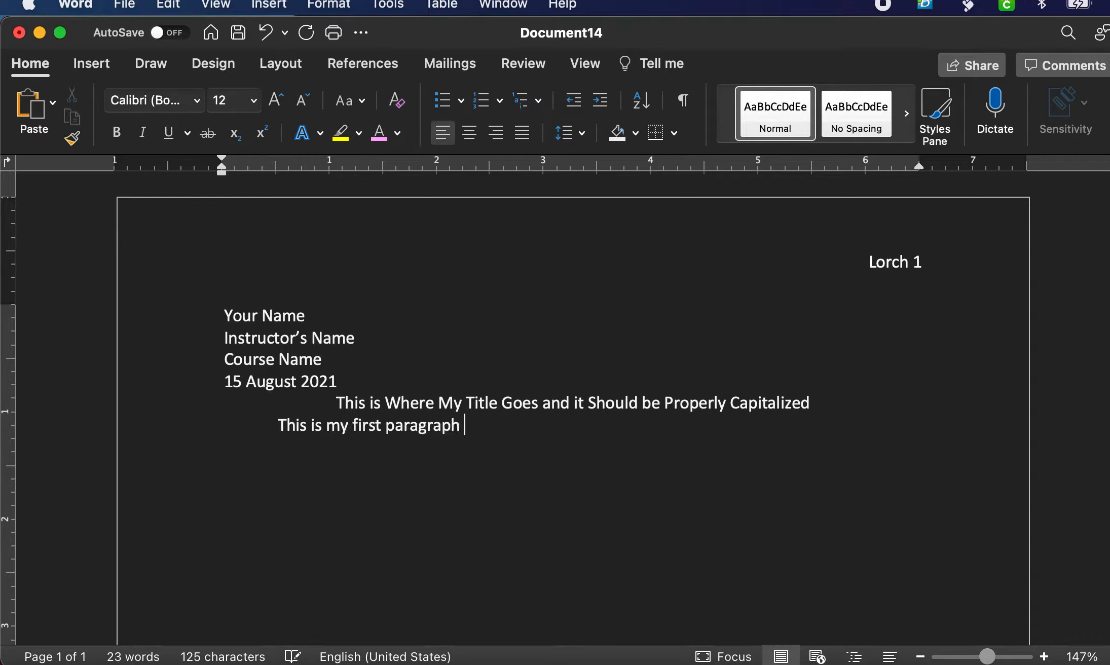
text( and I )
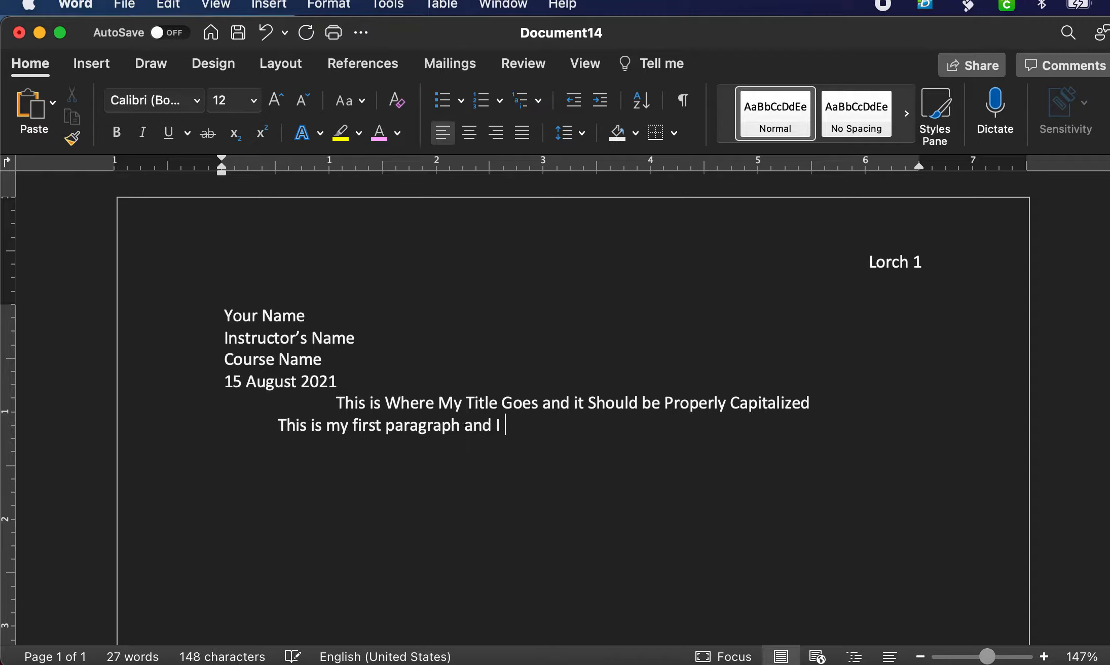
text(will make sure )
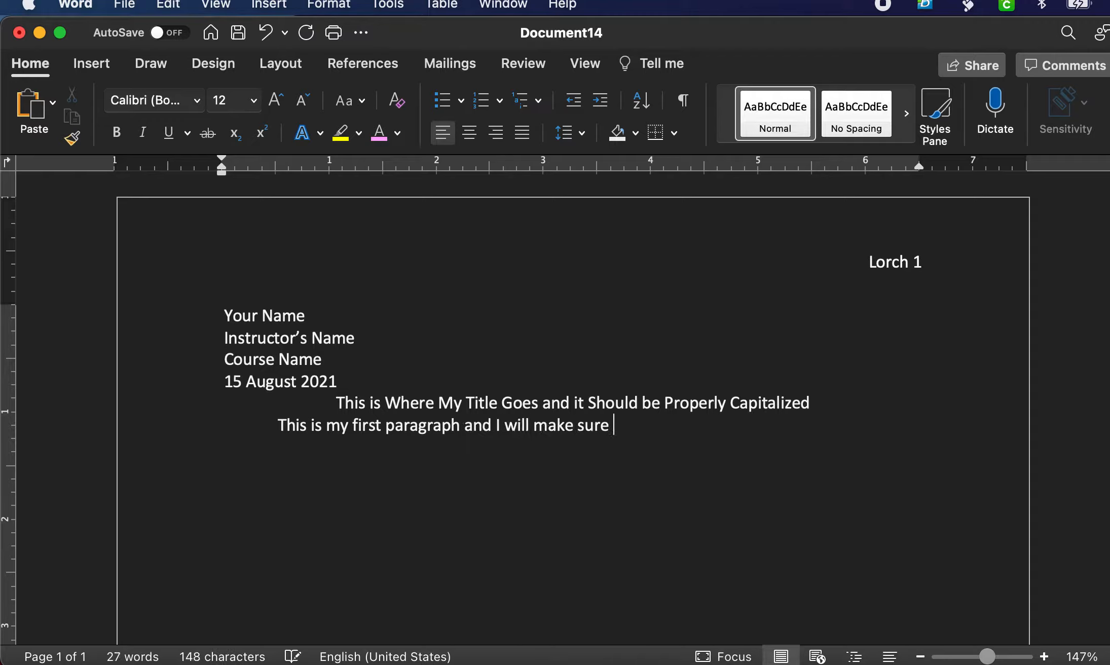
text(that this par)
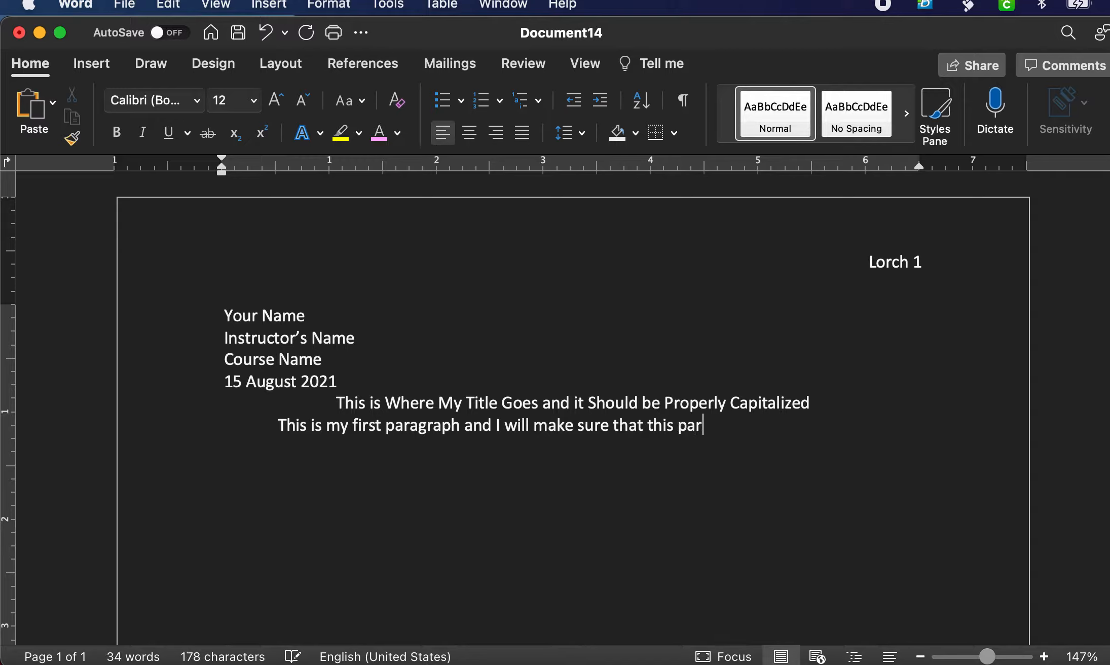
text(agraph and)
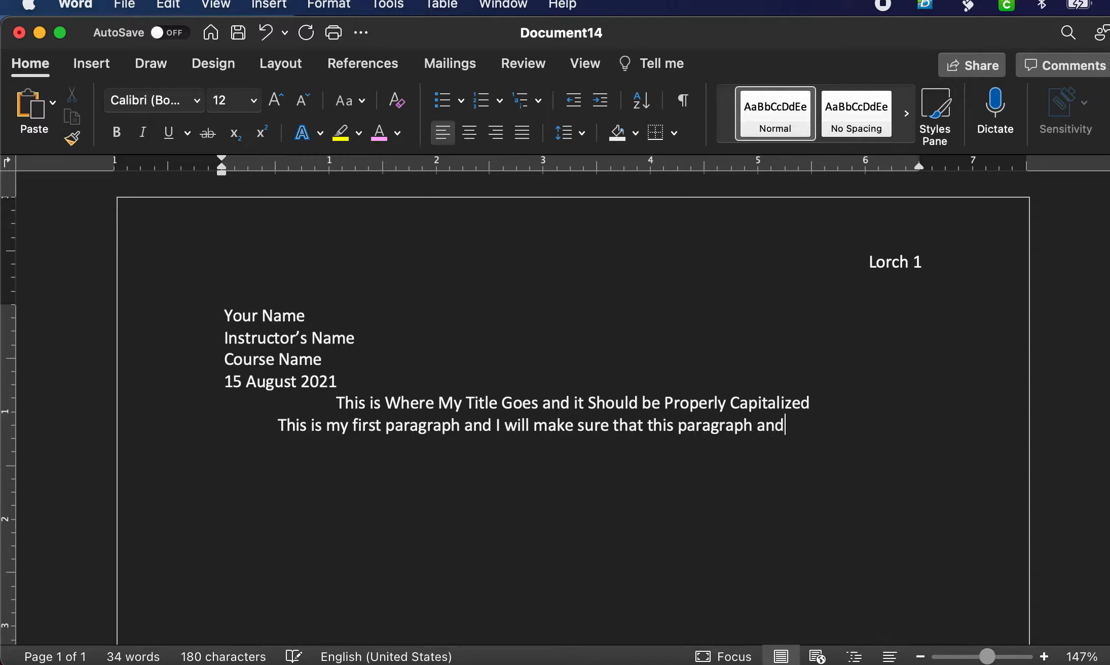
text( those that )
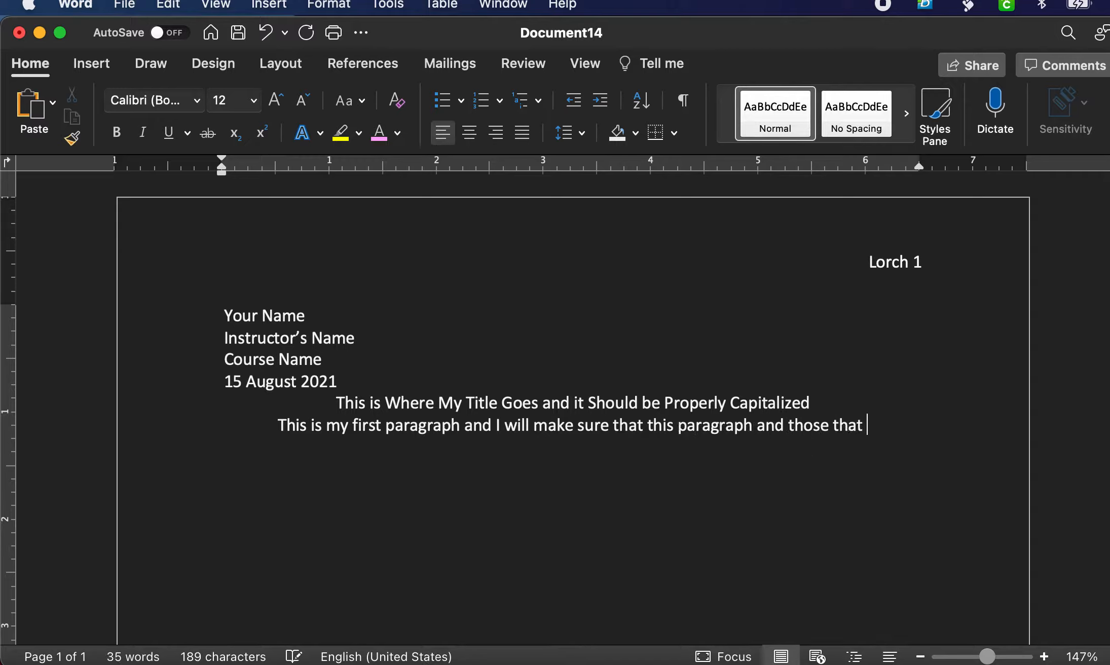
text(come after a)
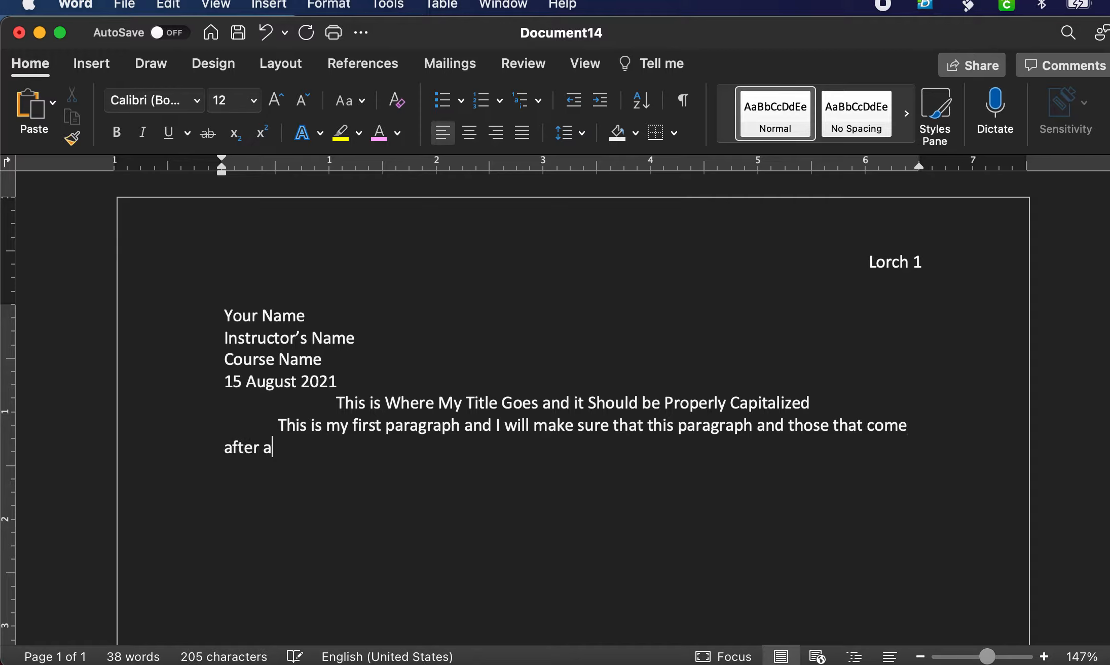
text(lre all p)
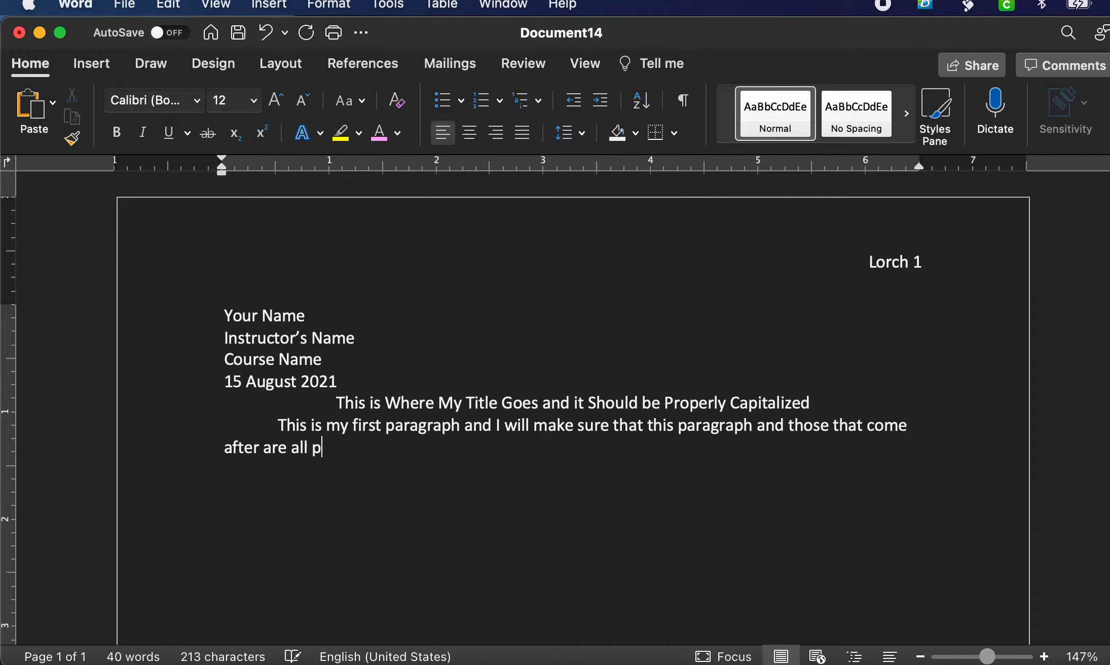
text(roperly ind)
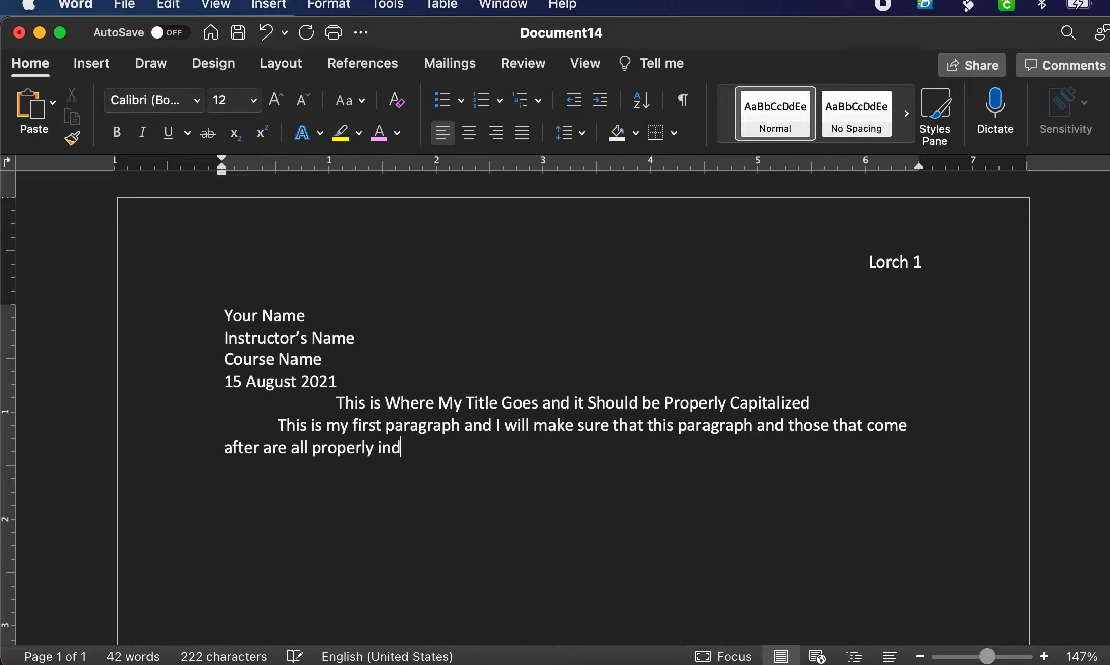
text(ented)
text(.)
Copy the body sentence, paste it twice at the end of the paragraph, and remove the extra space before the first copy.
drag(269, 424, 466, 450)
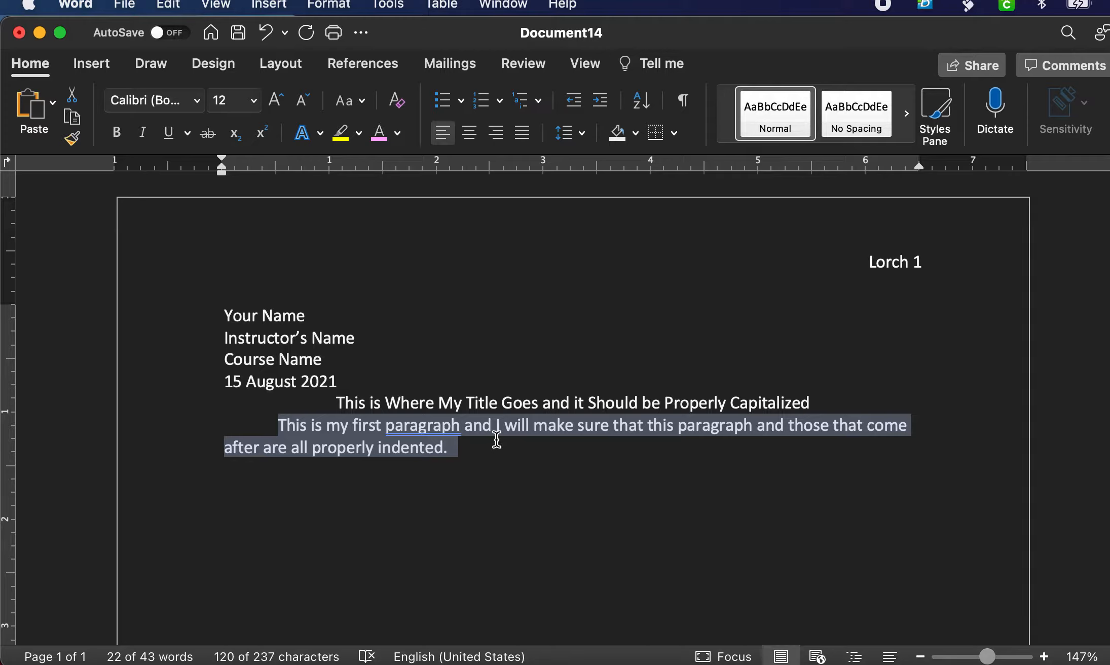
key(super+c)
click(469, 451)
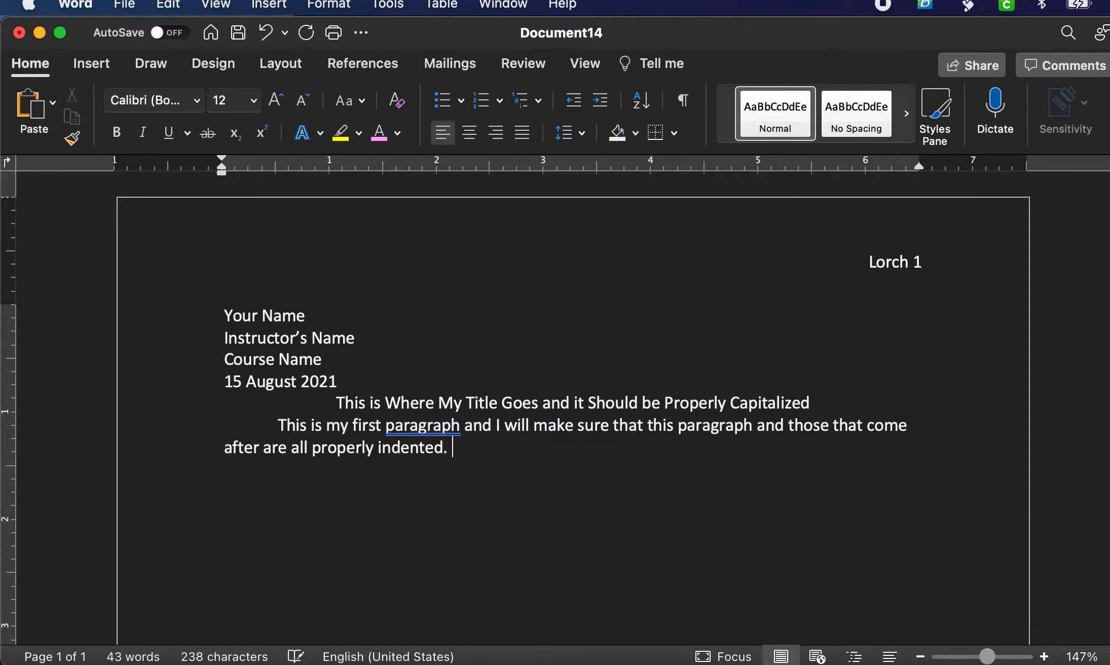
key(super+v)
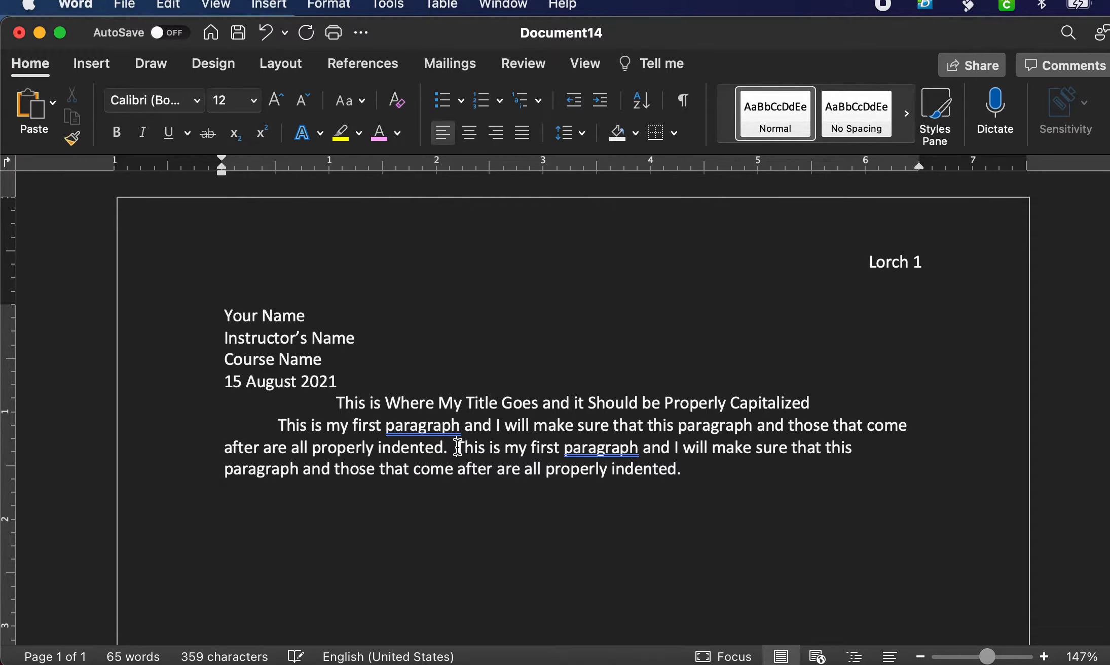
key(BackSpace)
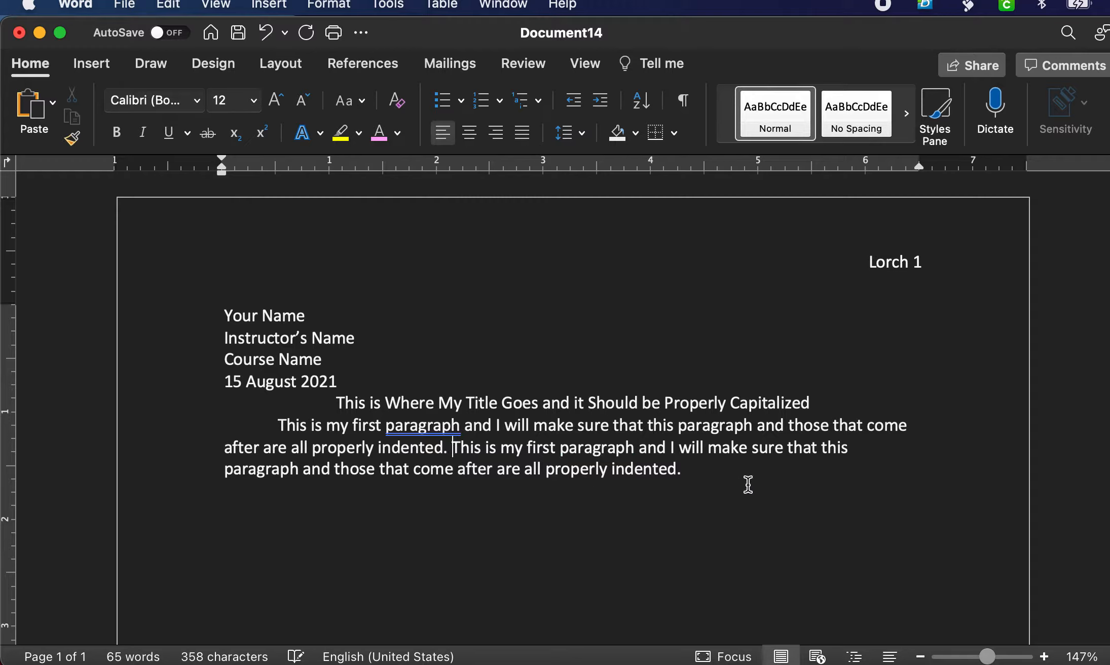
click(703, 472)
key(super+v)
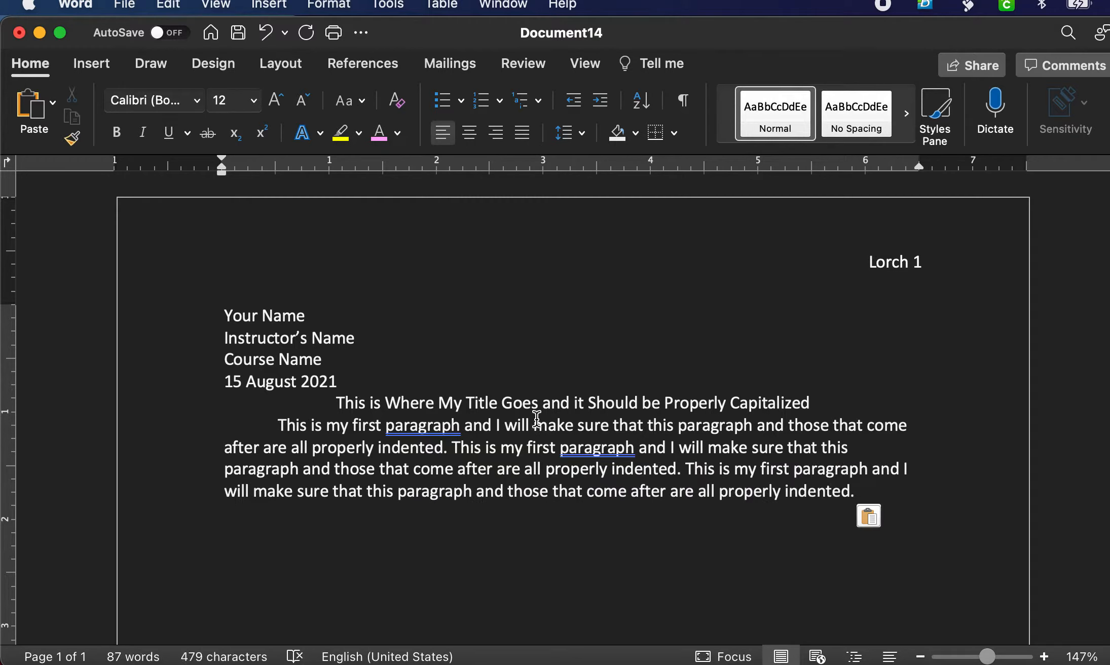
Insert a comma after "first paragraph" in each of the three body sentences.
right_click(591, 451)
click(459, 423)
text(,)
click(635, 447)
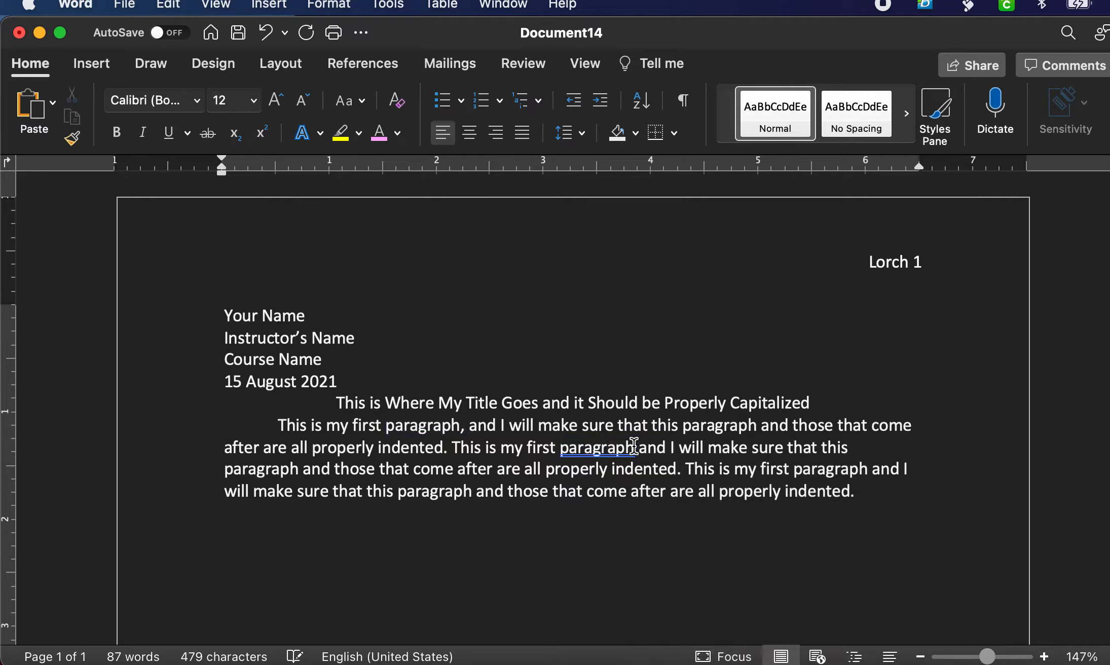
text(,)
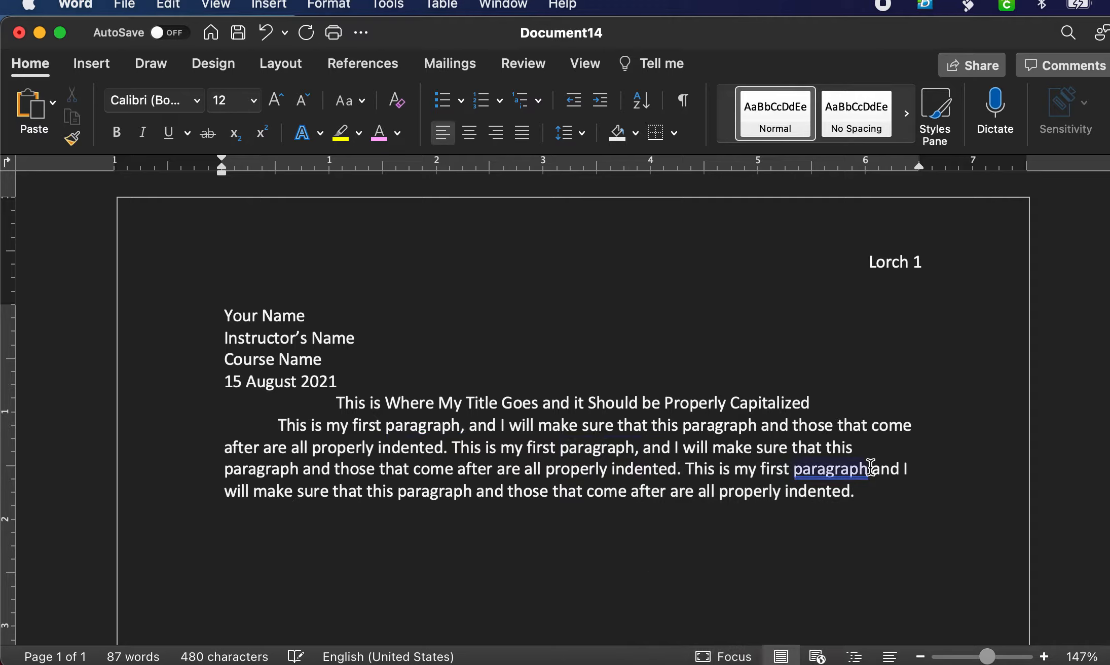
click(868, 468)
text(,)
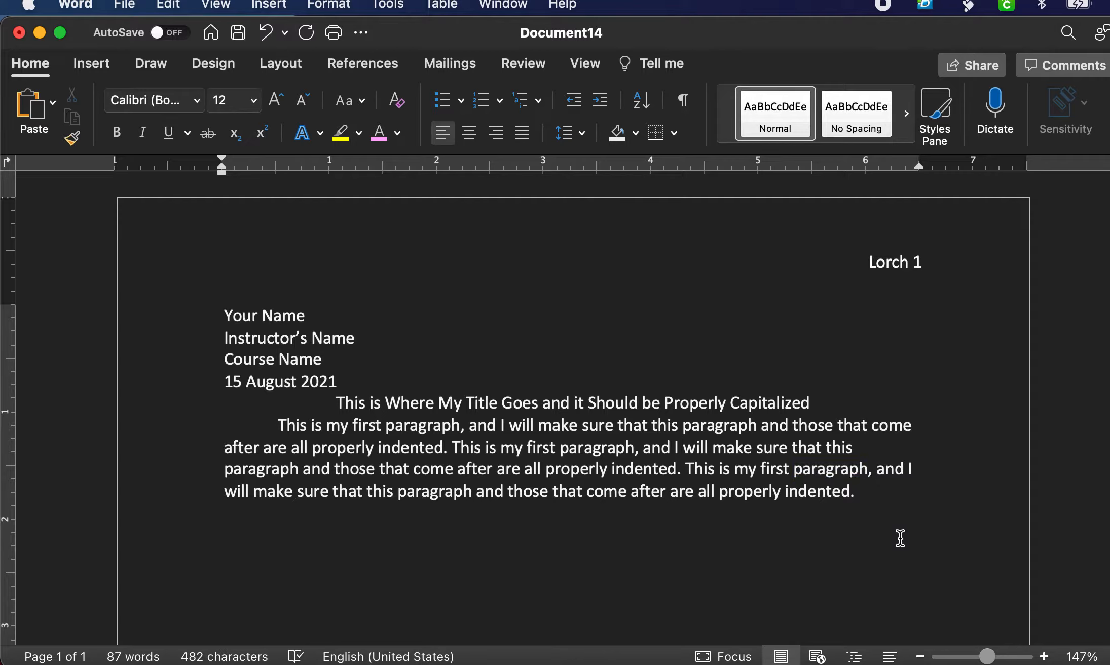
Paste the copied sentence once more at the end of the paragraph and add a comma after its "first paragraph".
click(862, 491)
key(super+v)
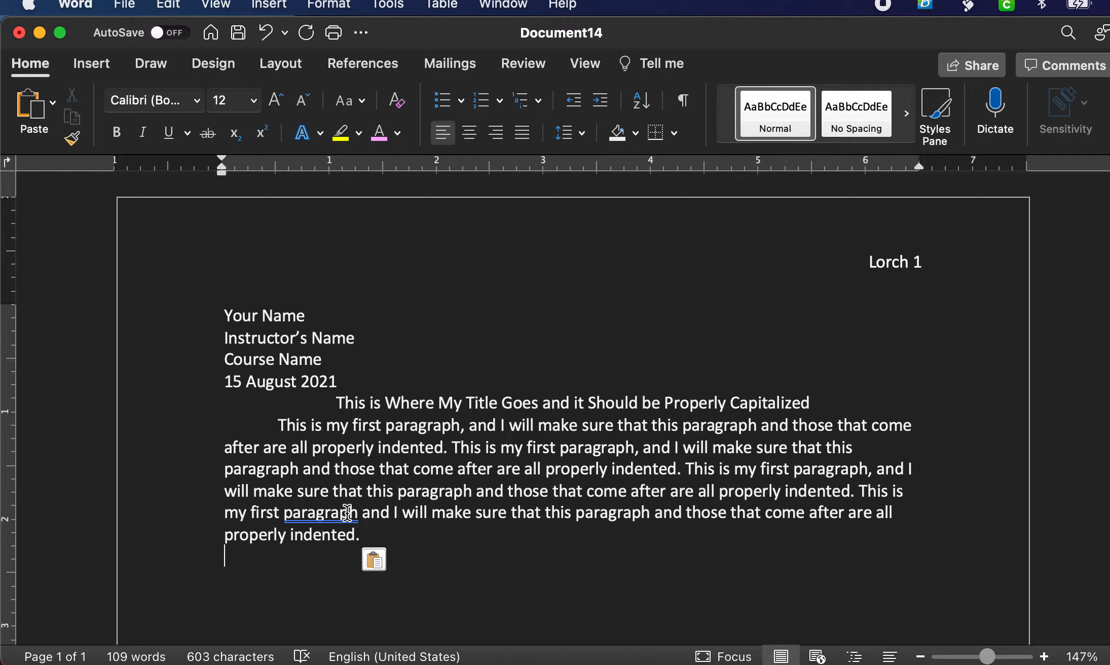
click(357, 519)
text(,)
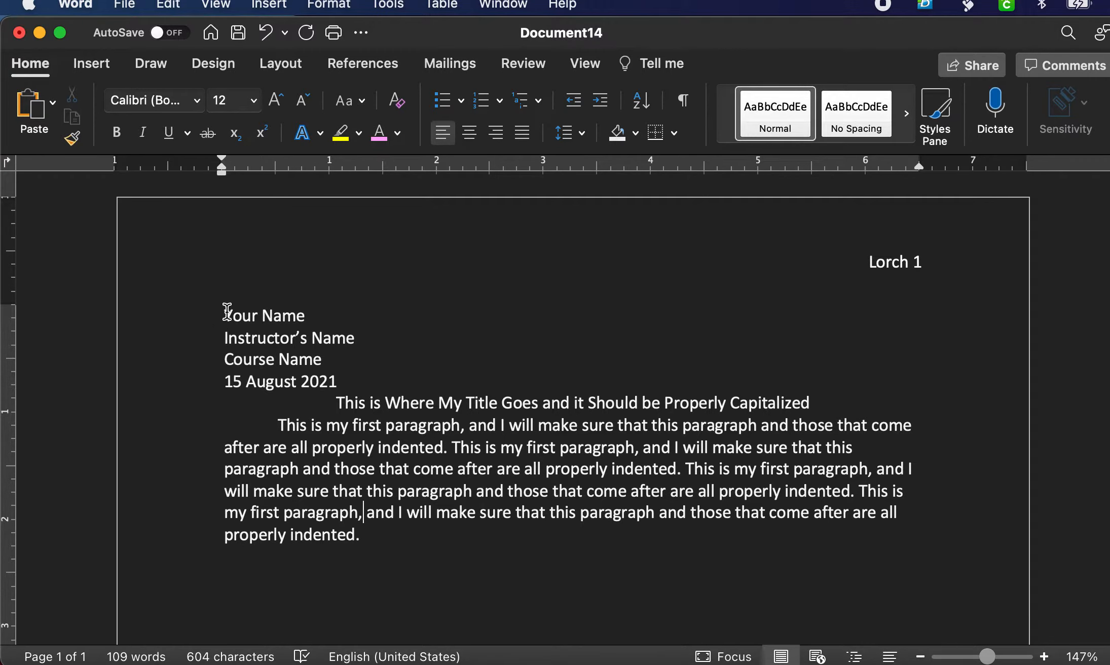
drag(226, 314, 405, 584)
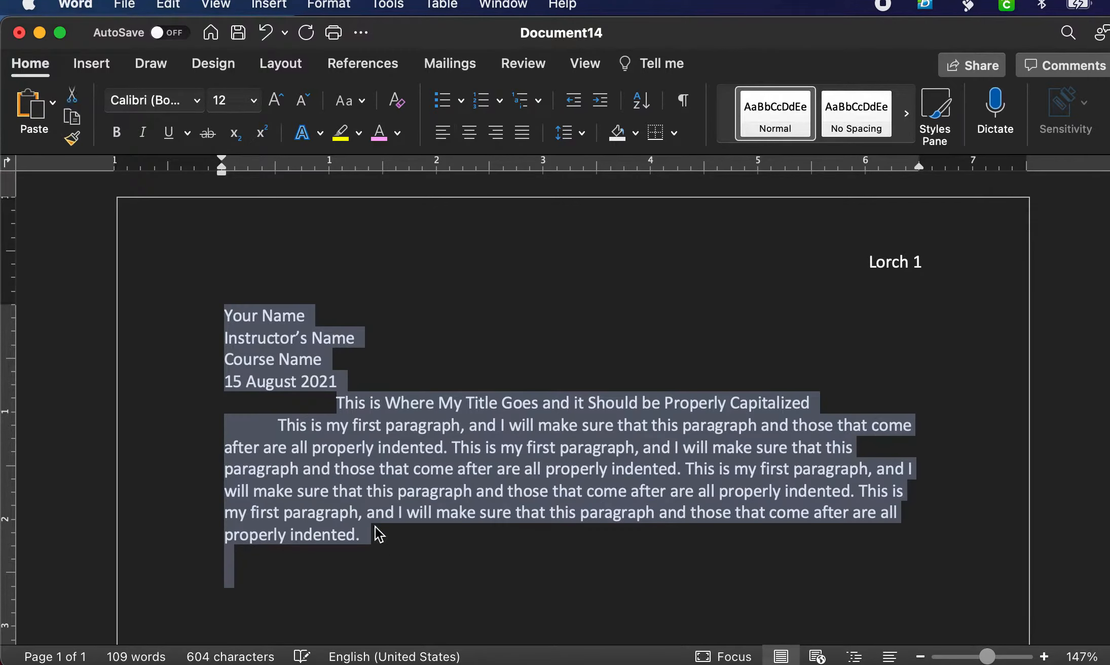
click(200, 312)
click(223, 315)
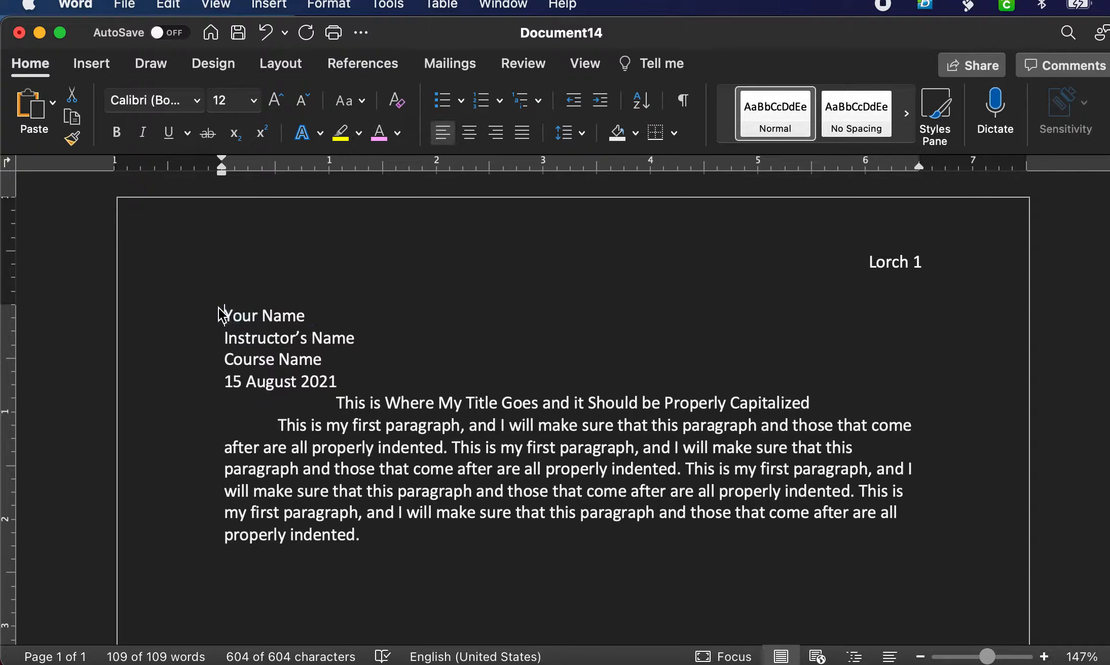
click(225, 315)
drag(225, 314, 480, 555)
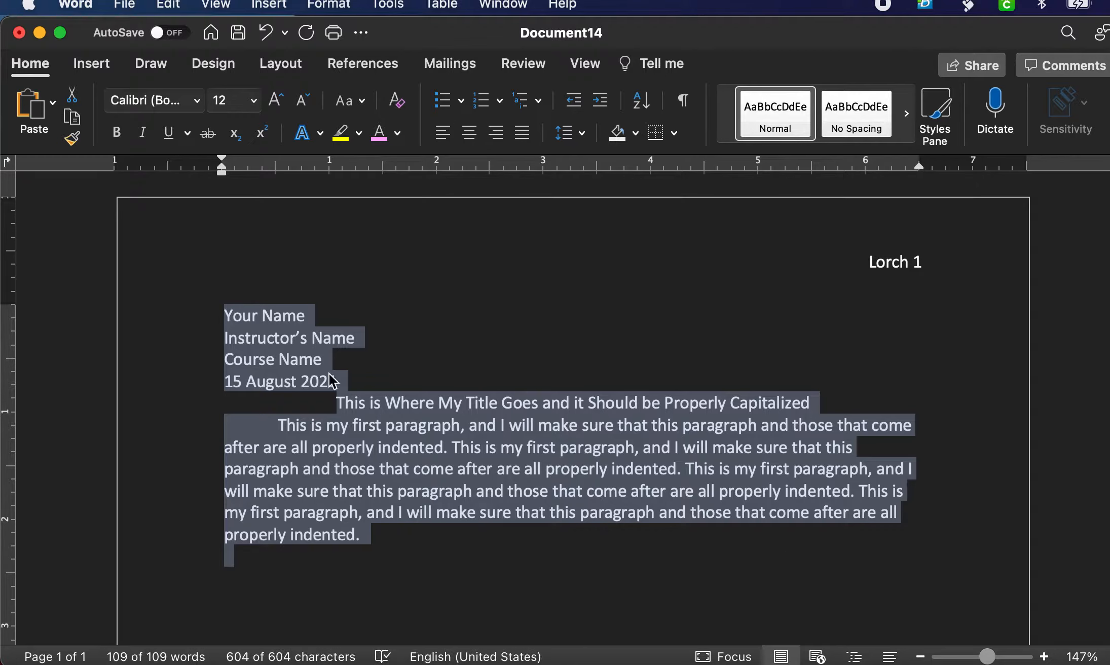
click(401, 365)
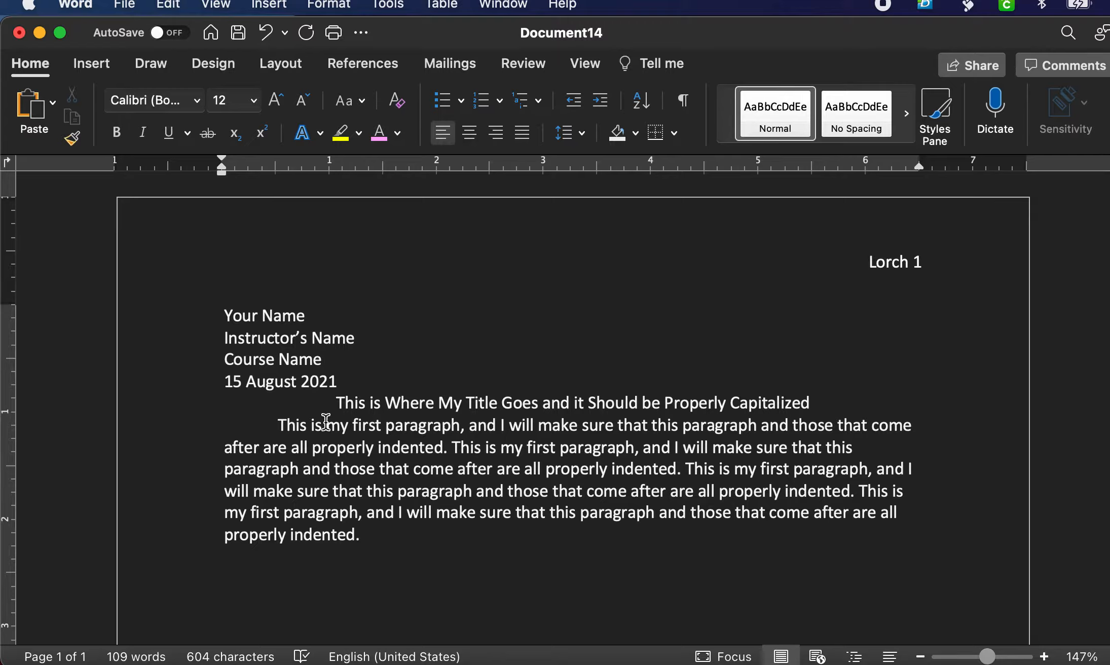
Select all of the body text, from the heading block through the paragraph, and set its line spacing to 2.0.
key(super+a)
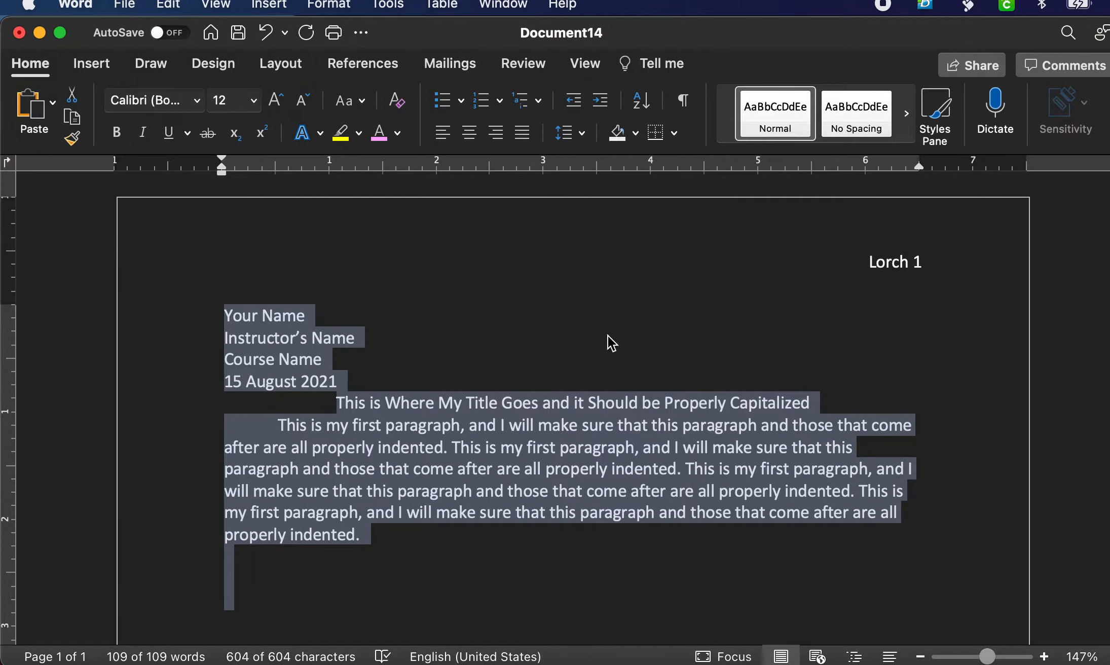
scroll(458, 375, down, 5)
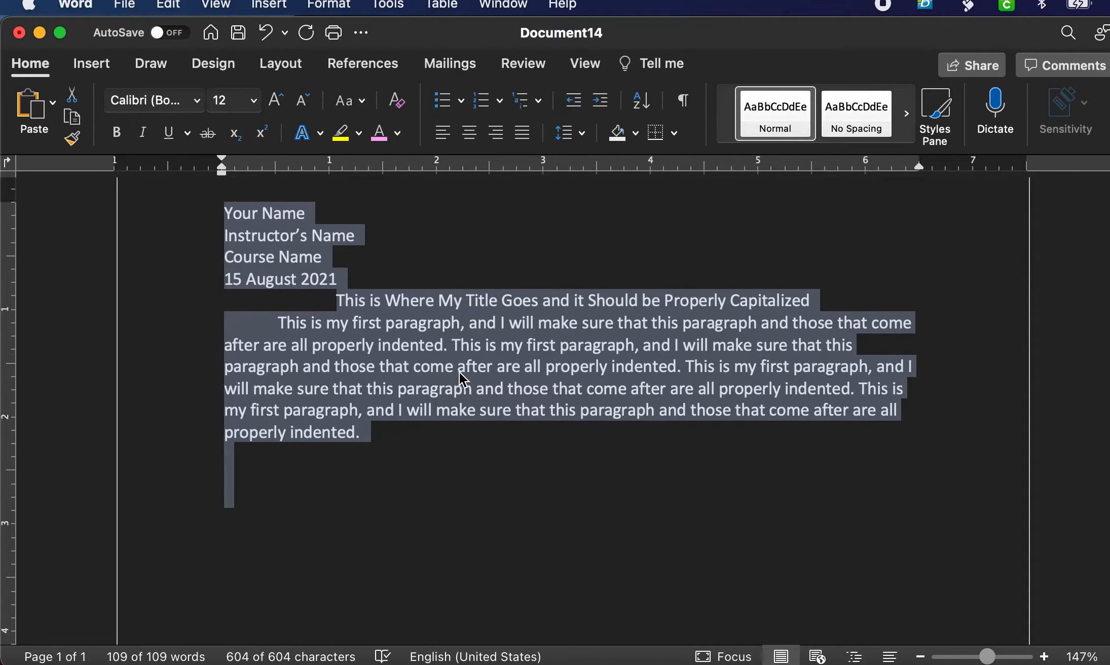
scroll(459, 371, up, 4)
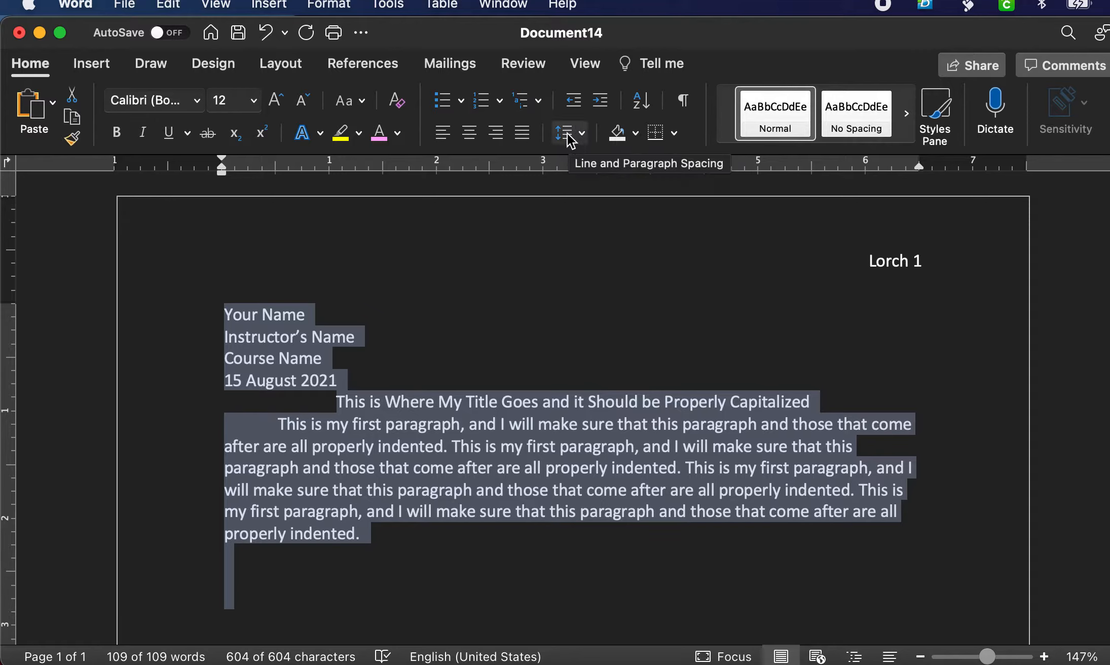
click(583, 134)
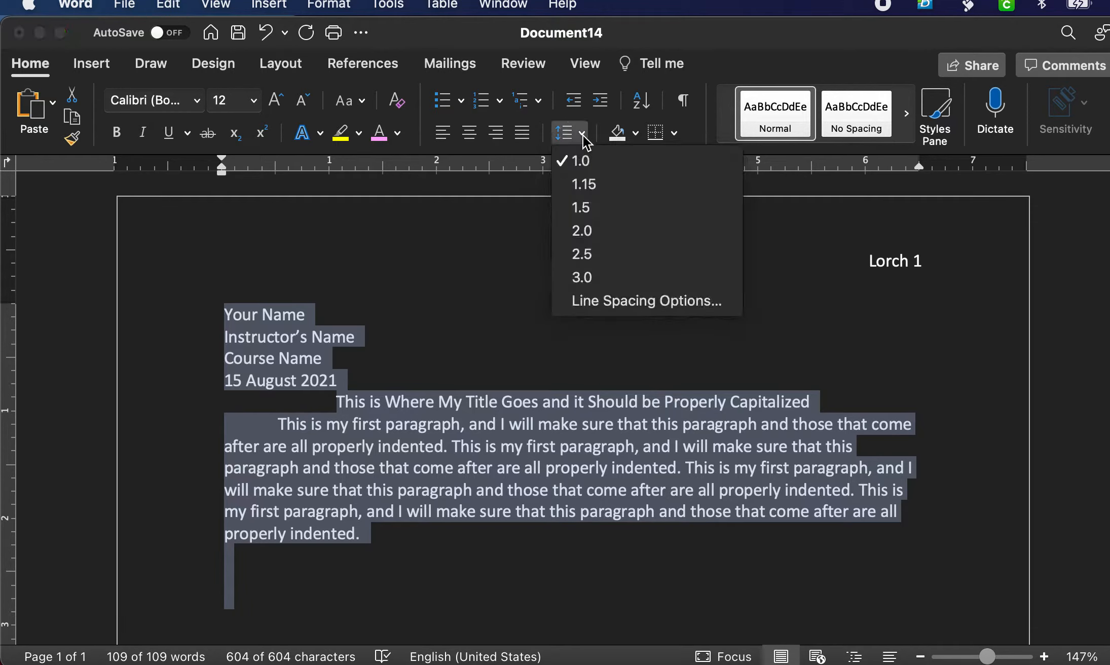
click(624, 243)
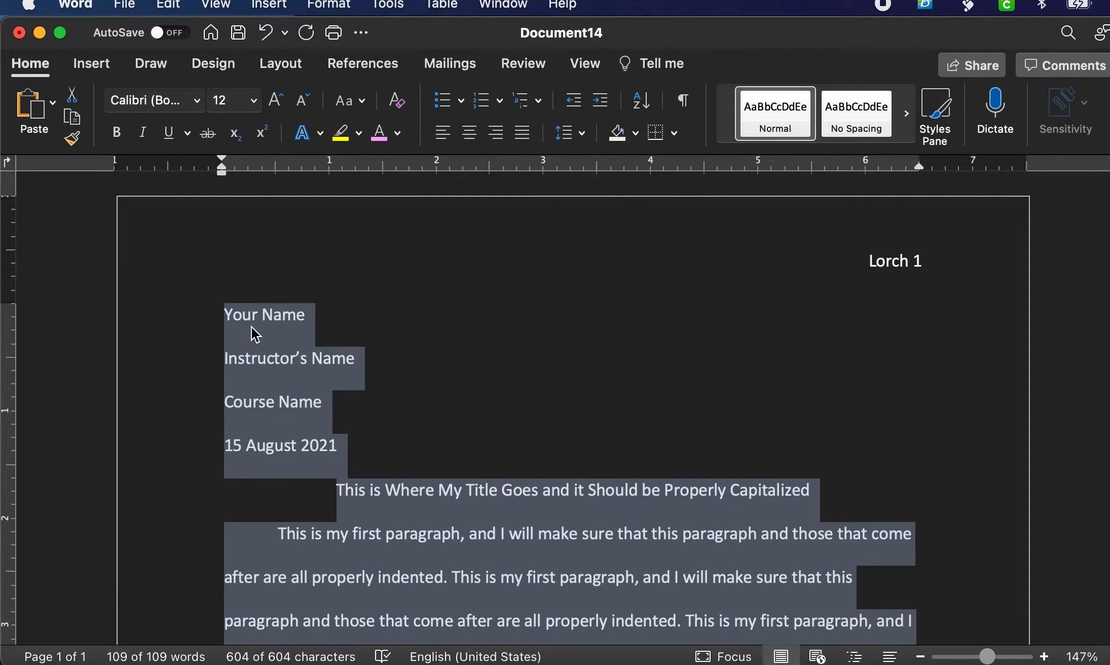
Choose Double line spacing for the selected text in the detailed line spacing options and apply the paragraph settings.
click(581, 133)
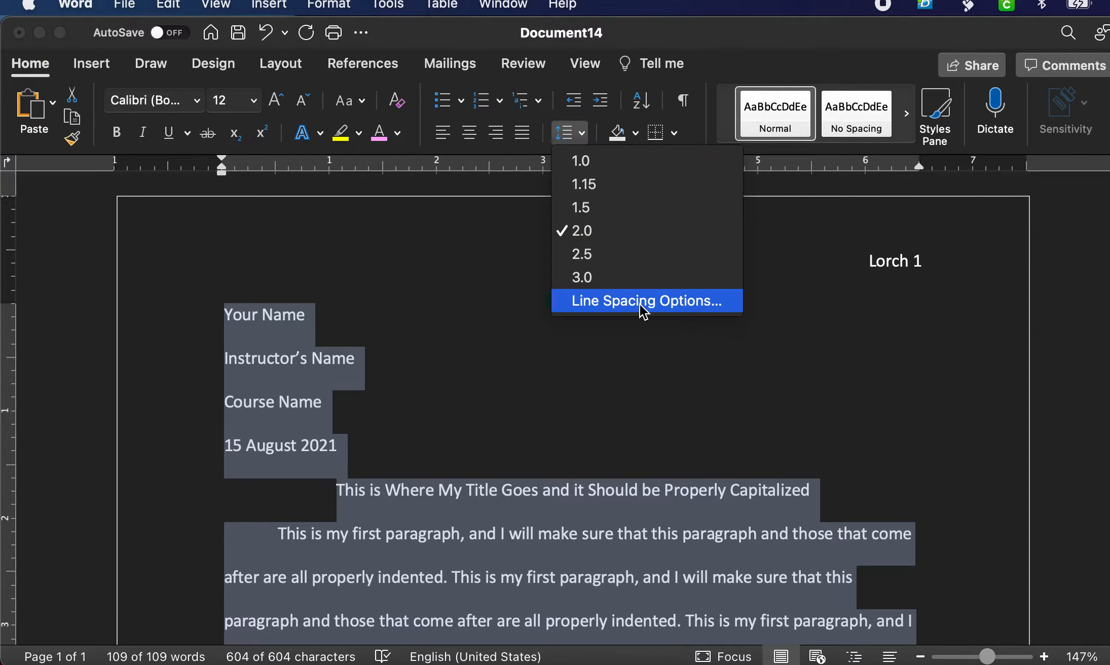
click(623, 303)
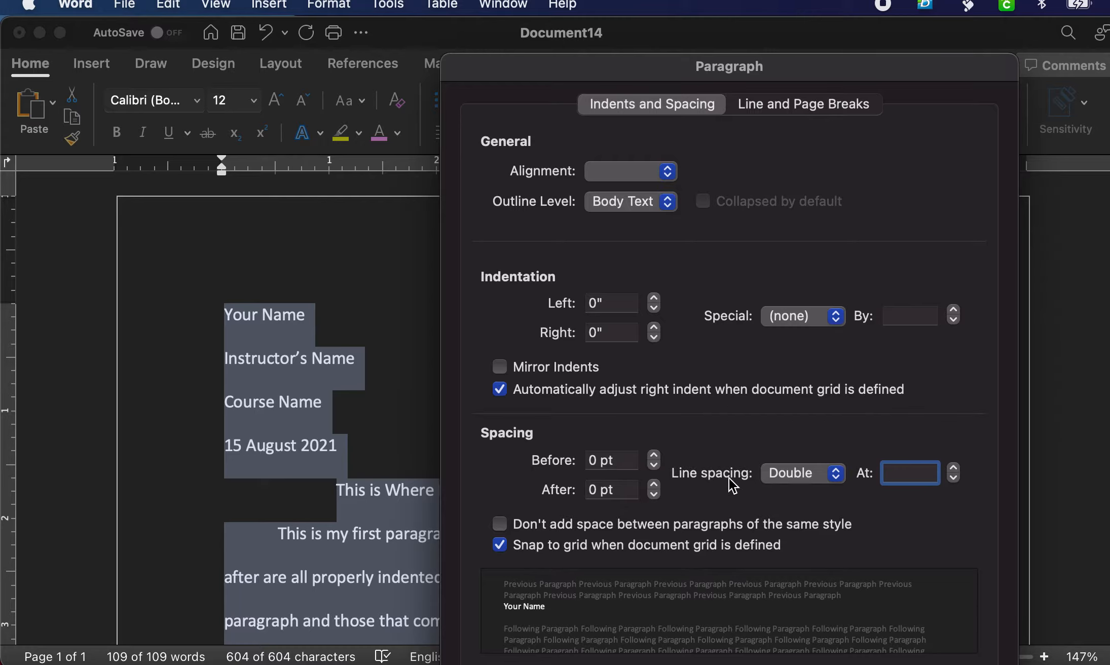
click(831, 475)
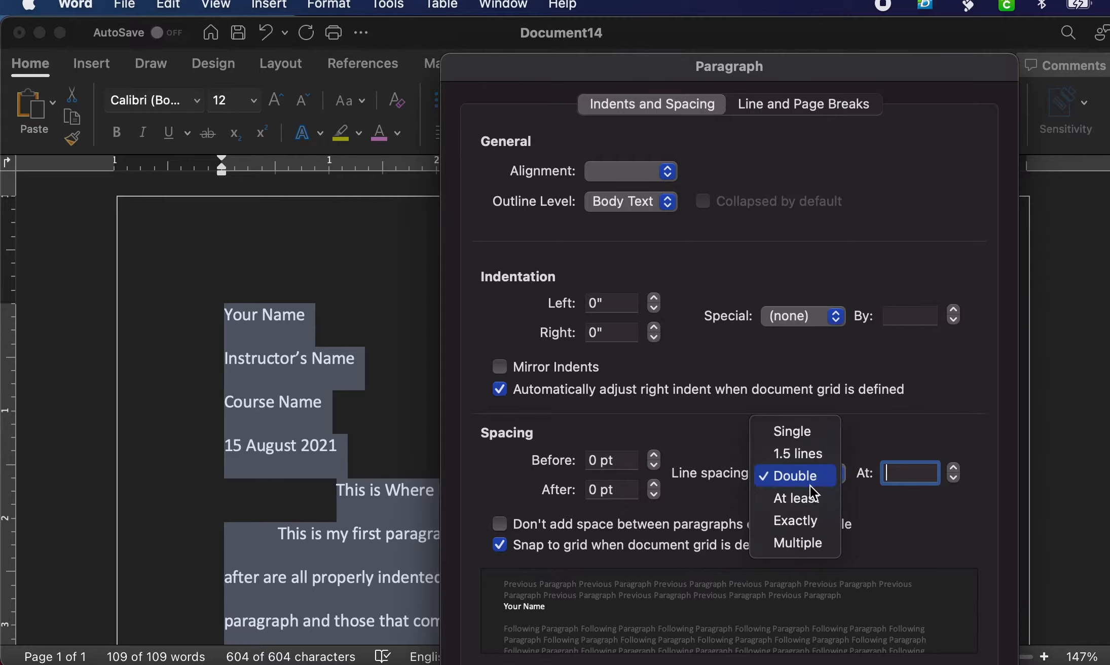
click(789, 479)
click(787, 479)
click(788, 478)
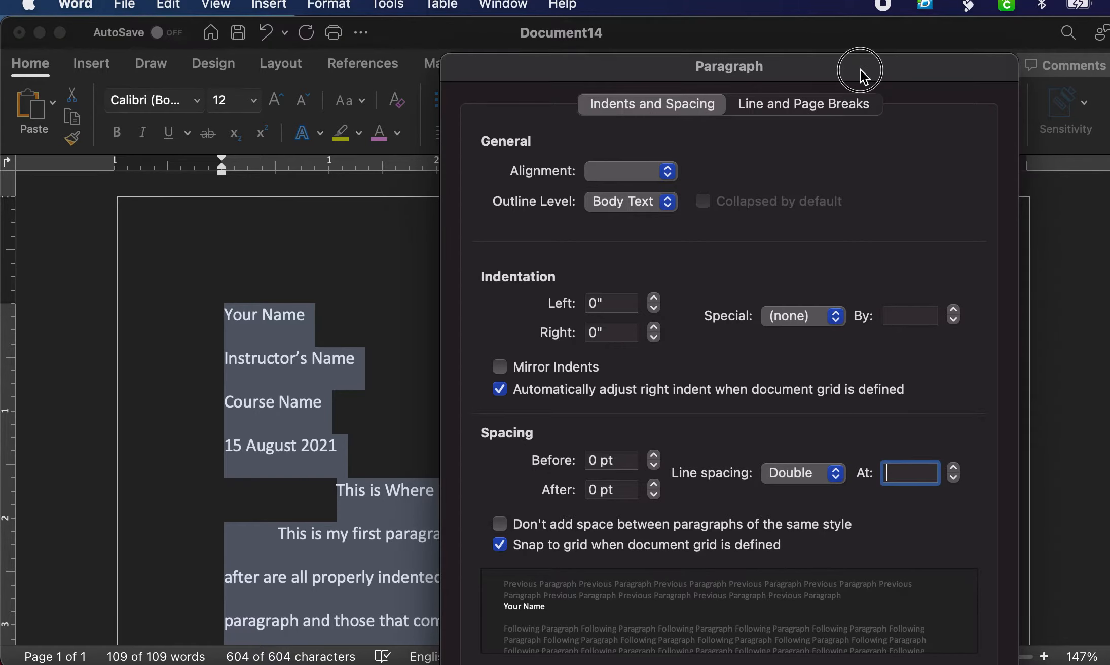
drag(859, 68, 735, 31)
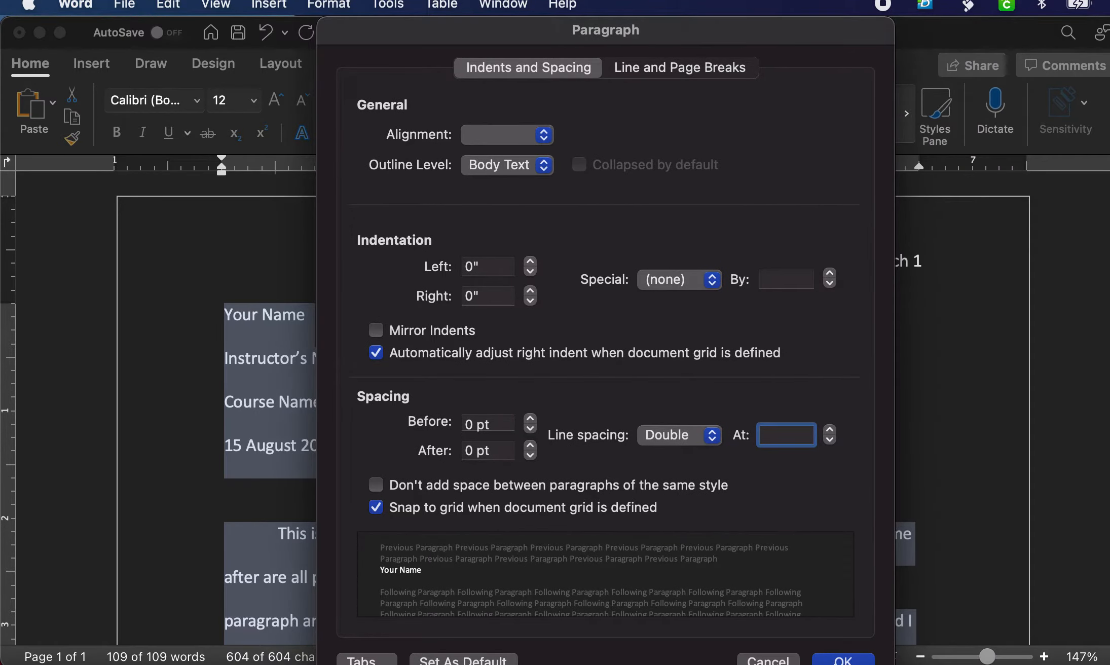
click(844, 660)
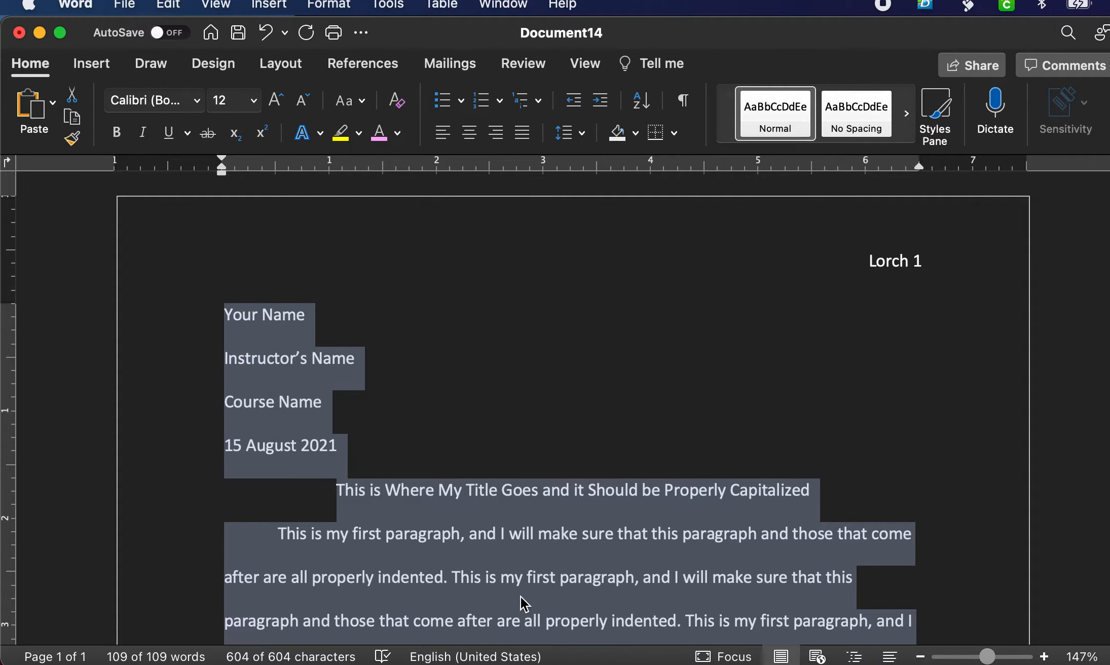
Review the double spacing throughout the document, from the page header to the end of the body paragraph.
click(543, 398)
scroll(461, 494, down, 6)
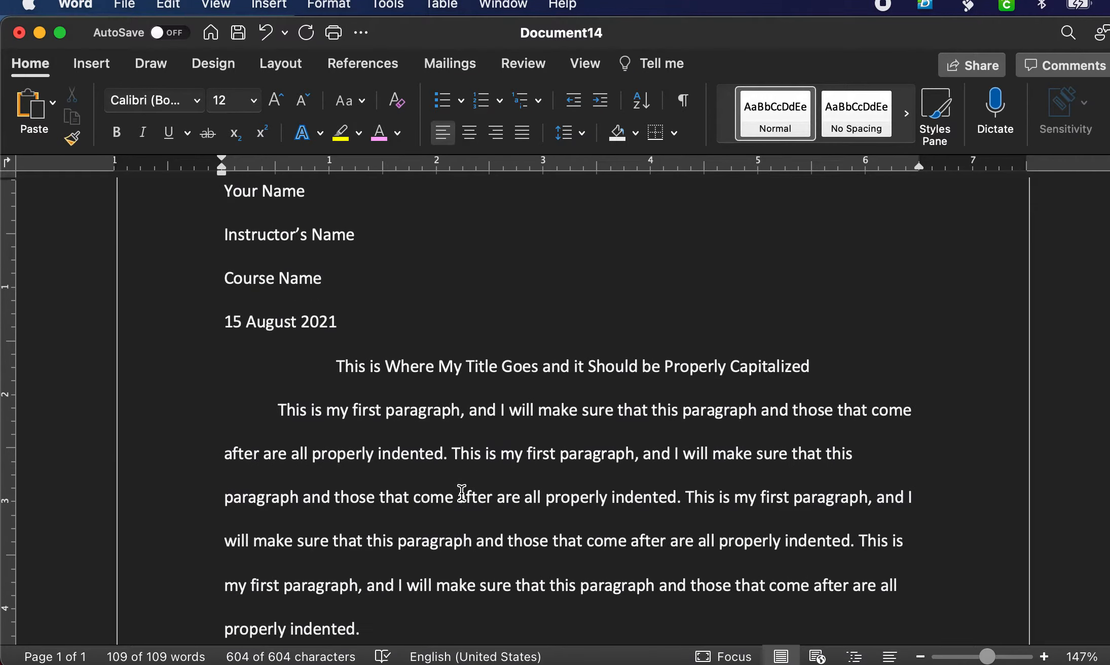
scroll(461, 492, up, 2)
scroll(462, 492, up, 5)
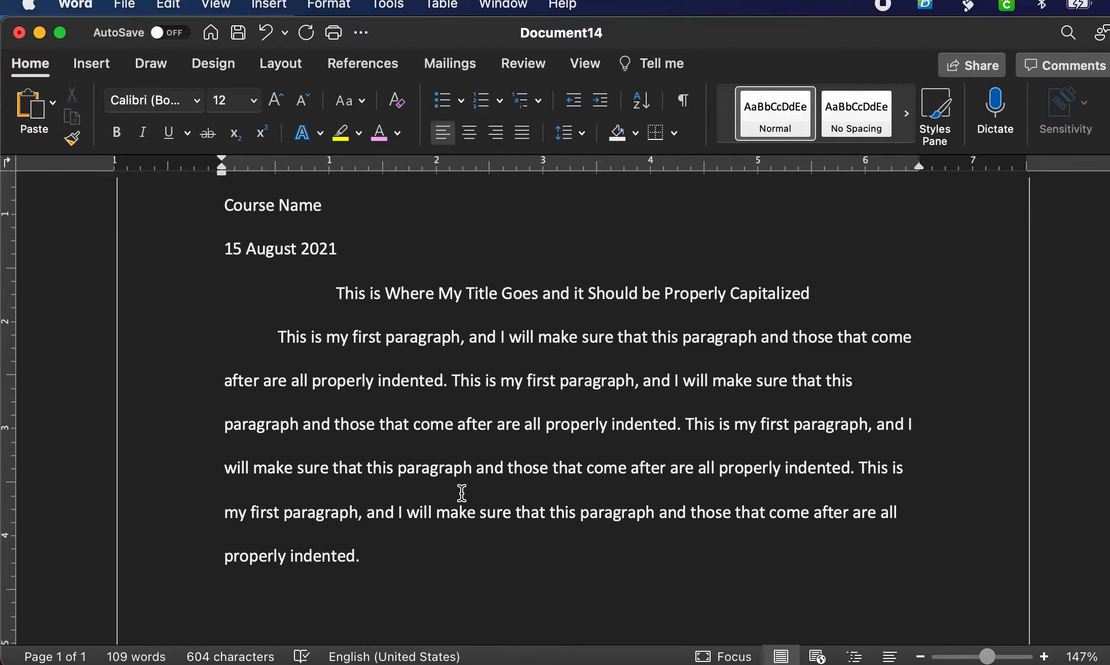
scroll(462, 492, down, 4)
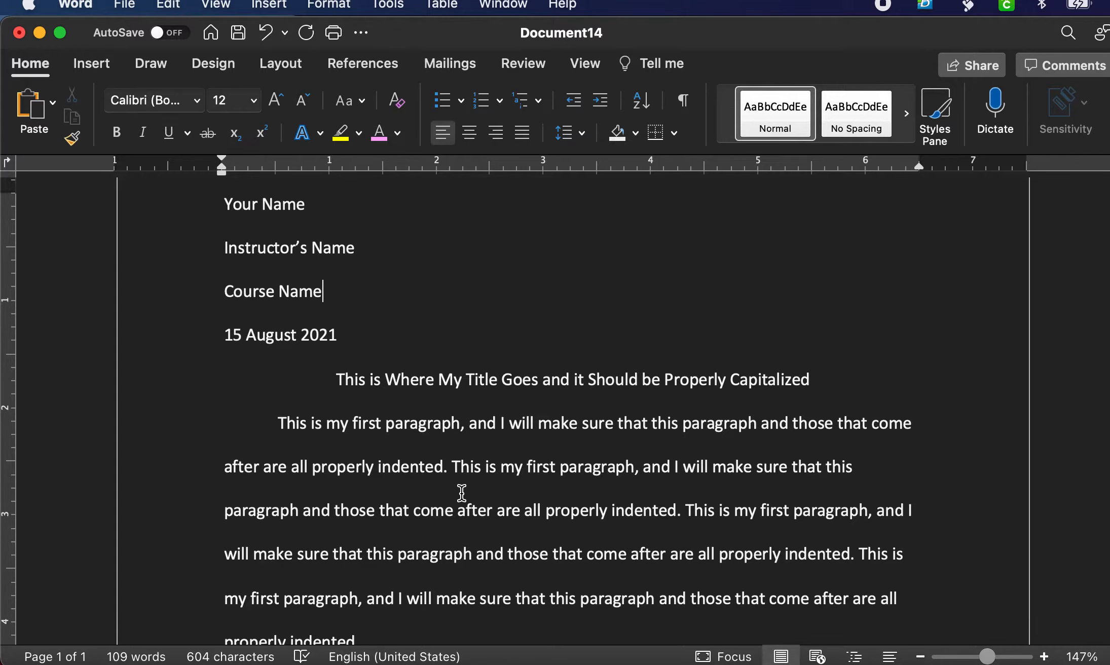
scroll(563, 536, down, 5)
scroll(563, 536, up, 4)
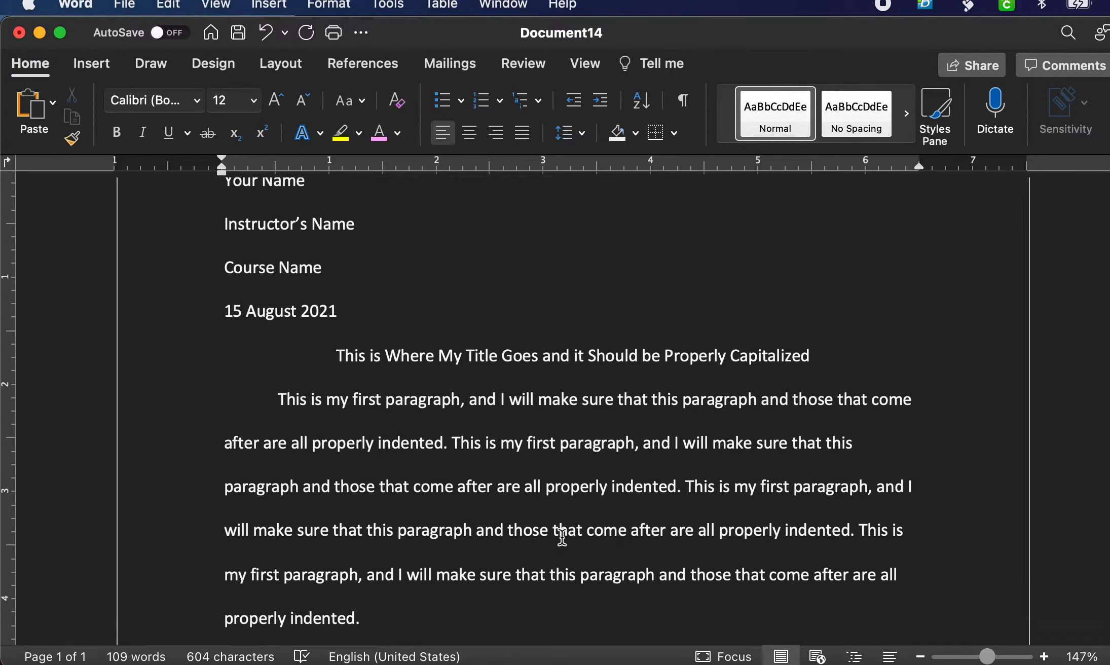
scroll(561, 536, up, 5)
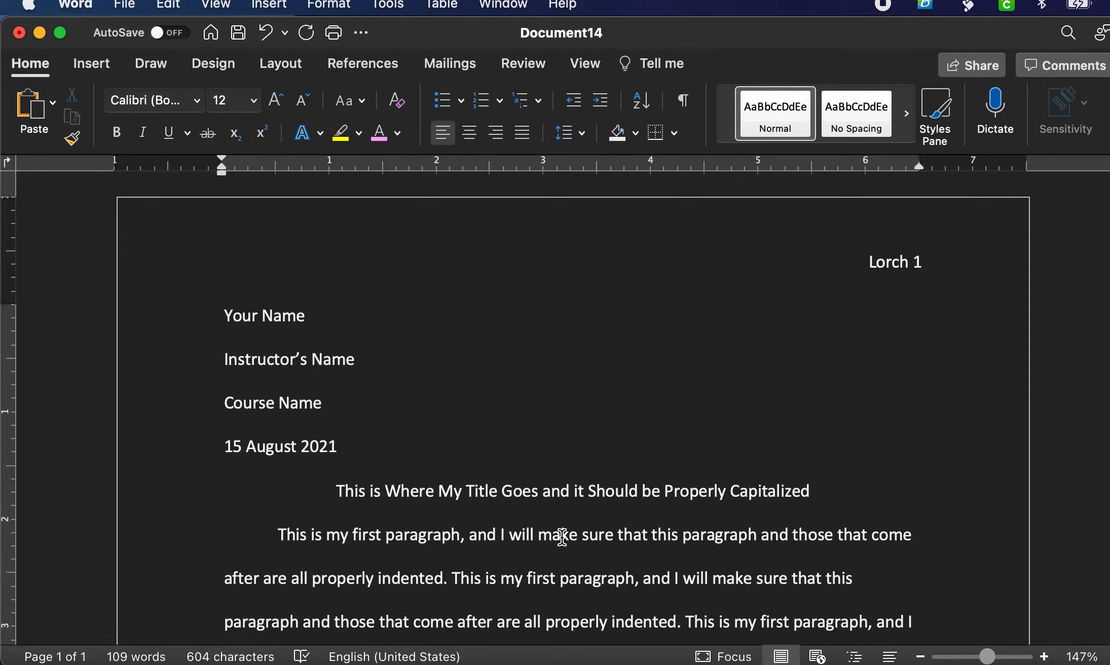
click(523, 405)
Add an "Introduction" heading on a new line below the title and align it left.
scroll(365, 536, down, 8)
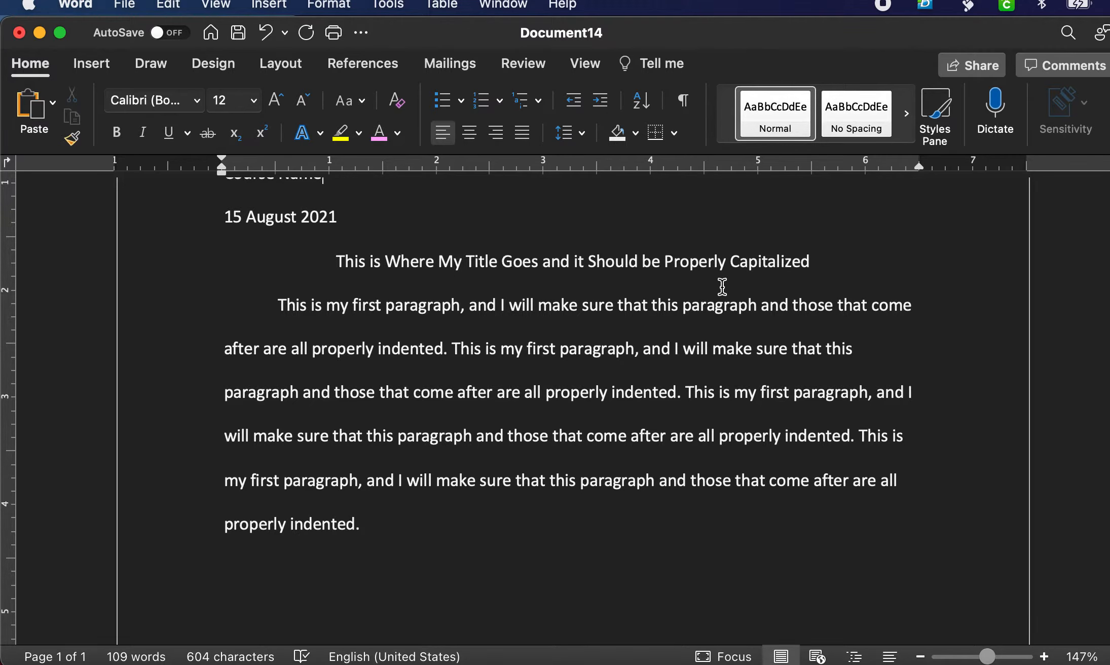
click(820, 264)
key(Return)
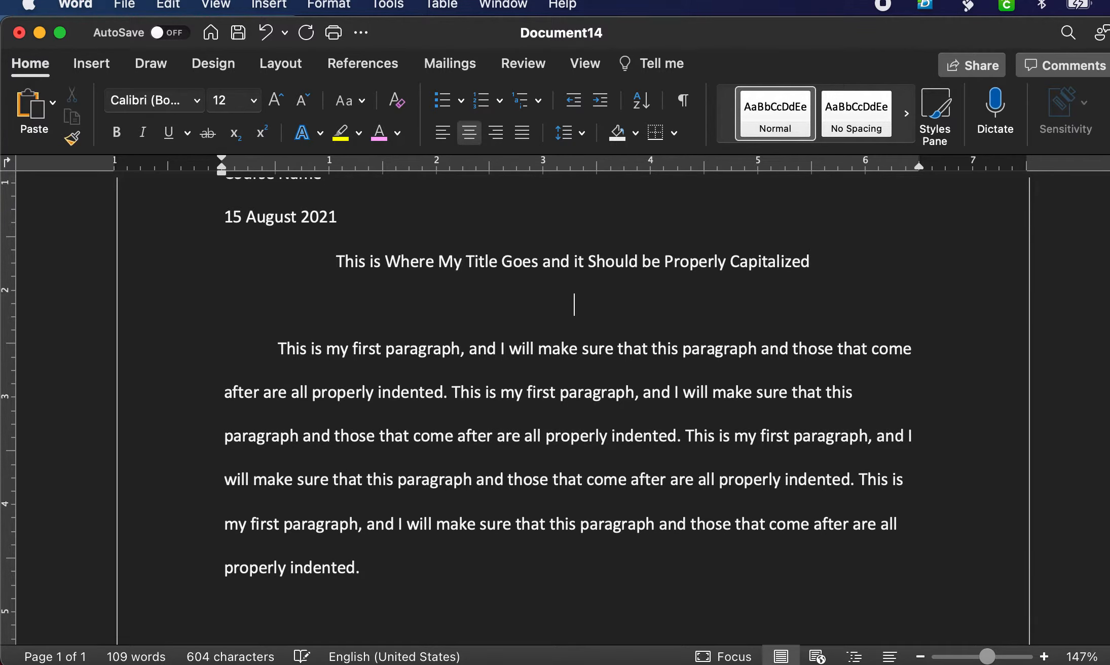
text(Intro)
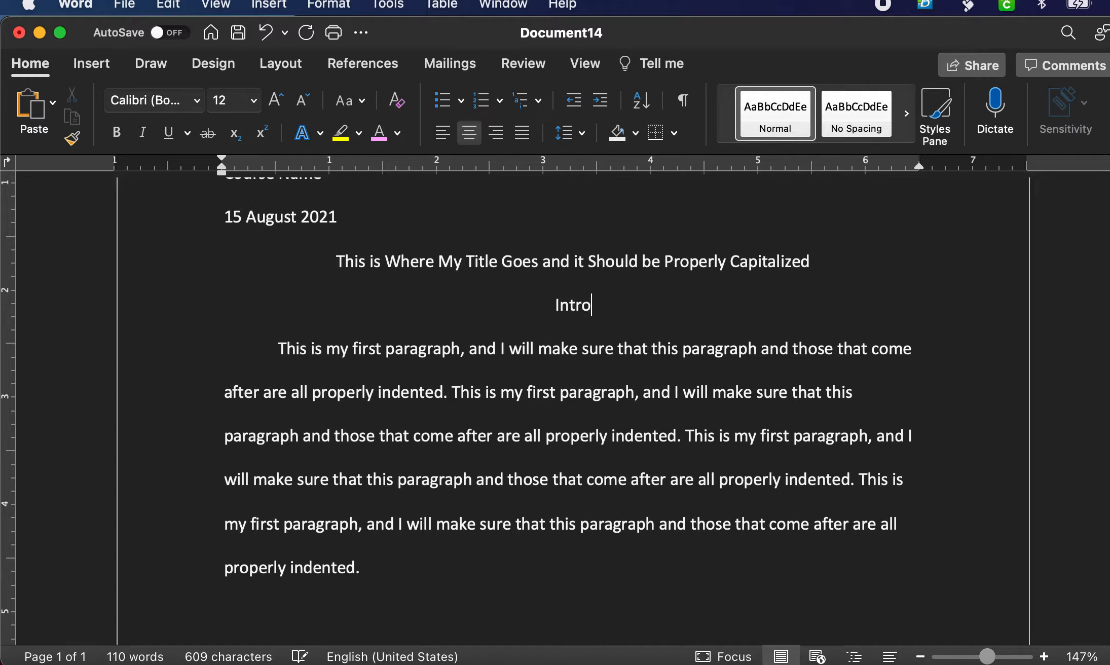
text(duction)
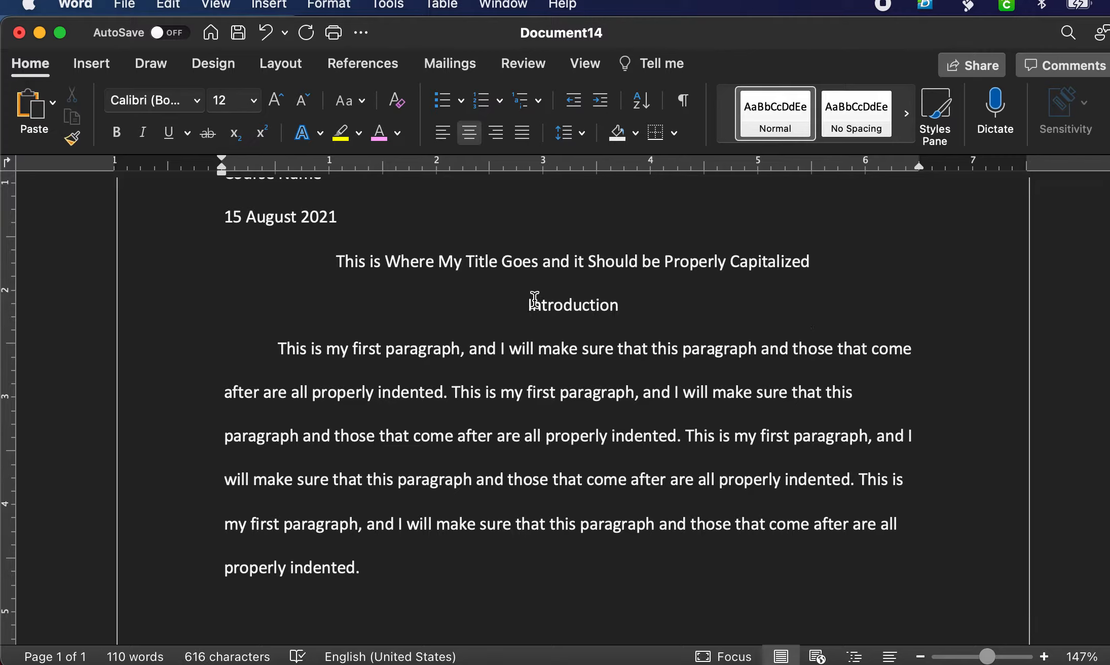
click(441, 139)
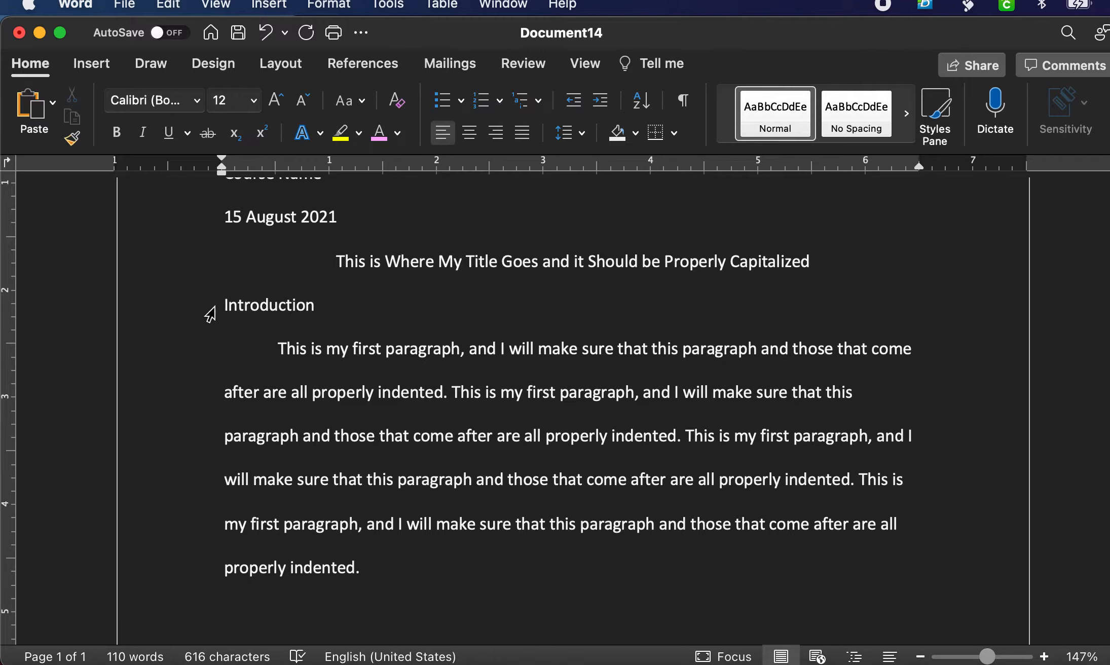
Make the "Introduction" heading bold.
click(321, 306)
drag(322, 306, 203, 304)
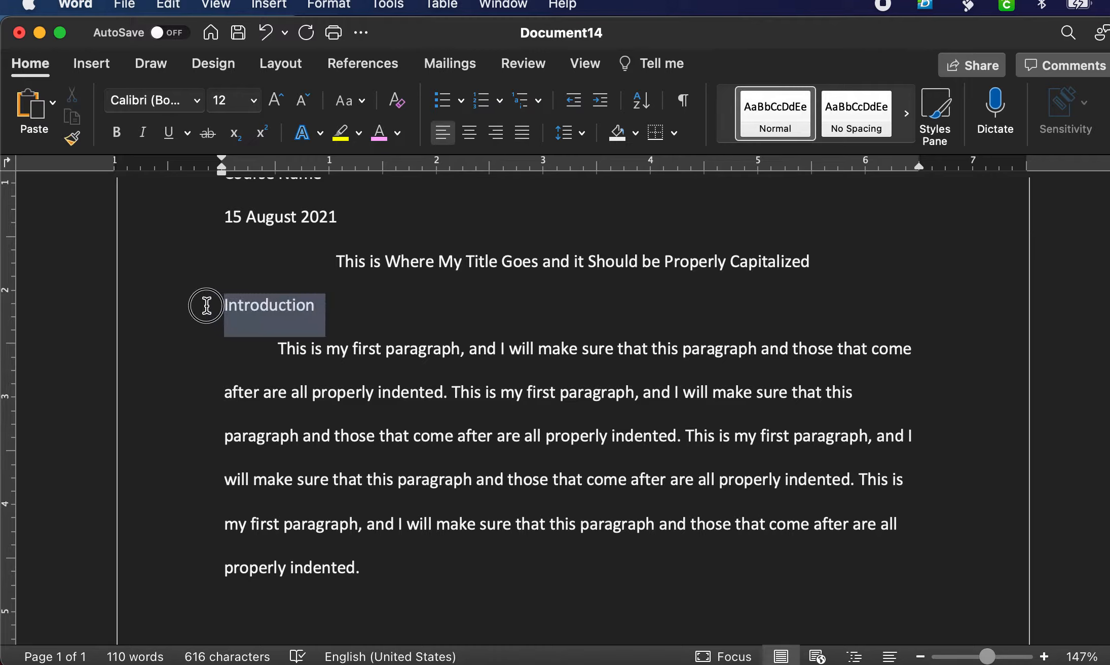
click(116, 133)
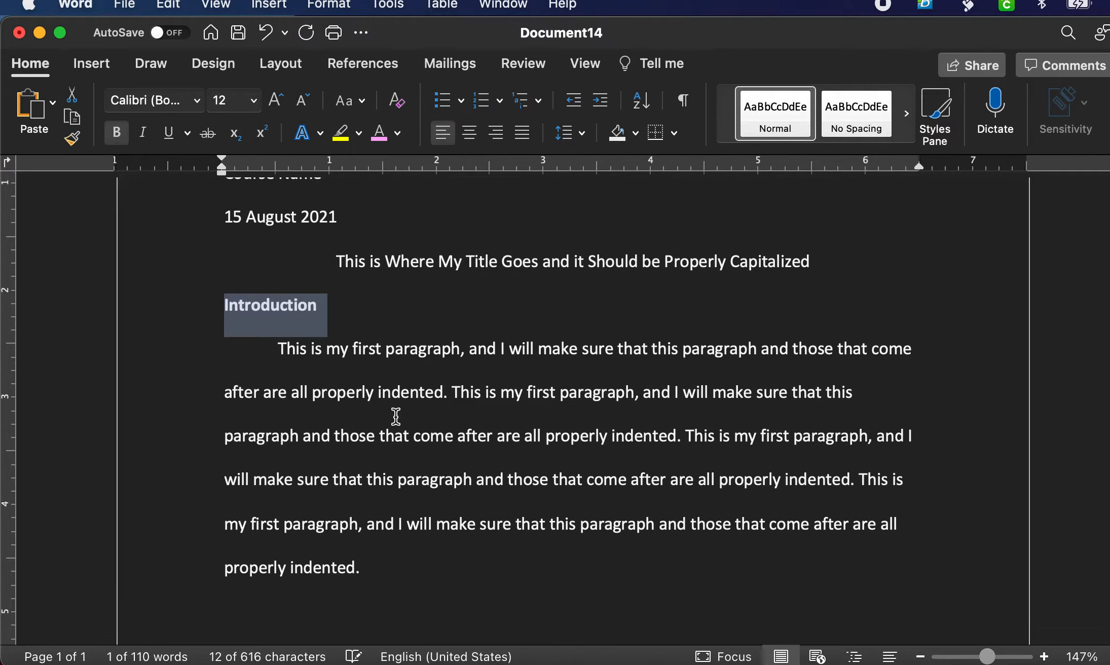
click(349, 307)
Add a "Part I" subheading on a new line directly below the "Introduction" heading.
scroll(427, 409, up, 5)
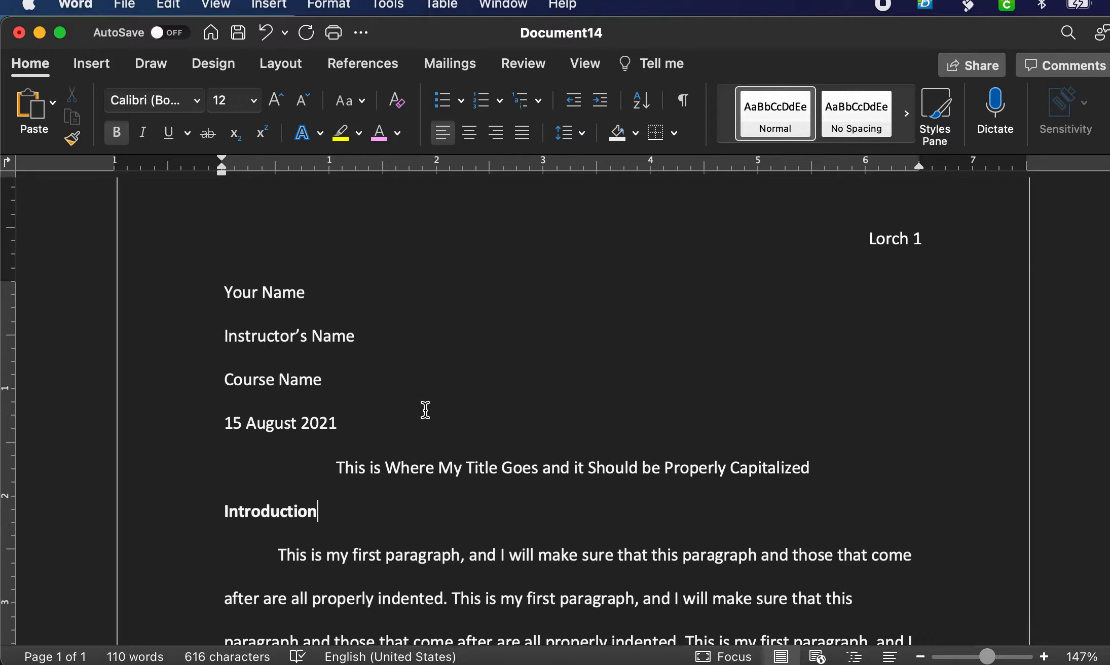
scroll(426, 409, down, 4)
scroll(425, 401, down, 3)
scroll(425, 403, up, 3)
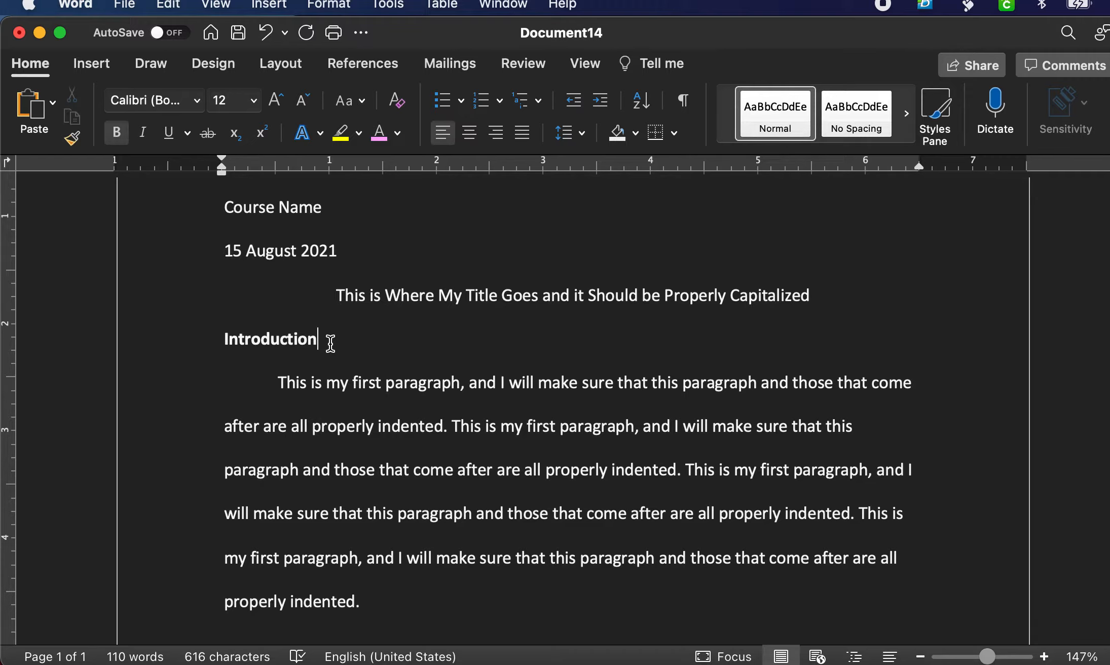
key(Return)
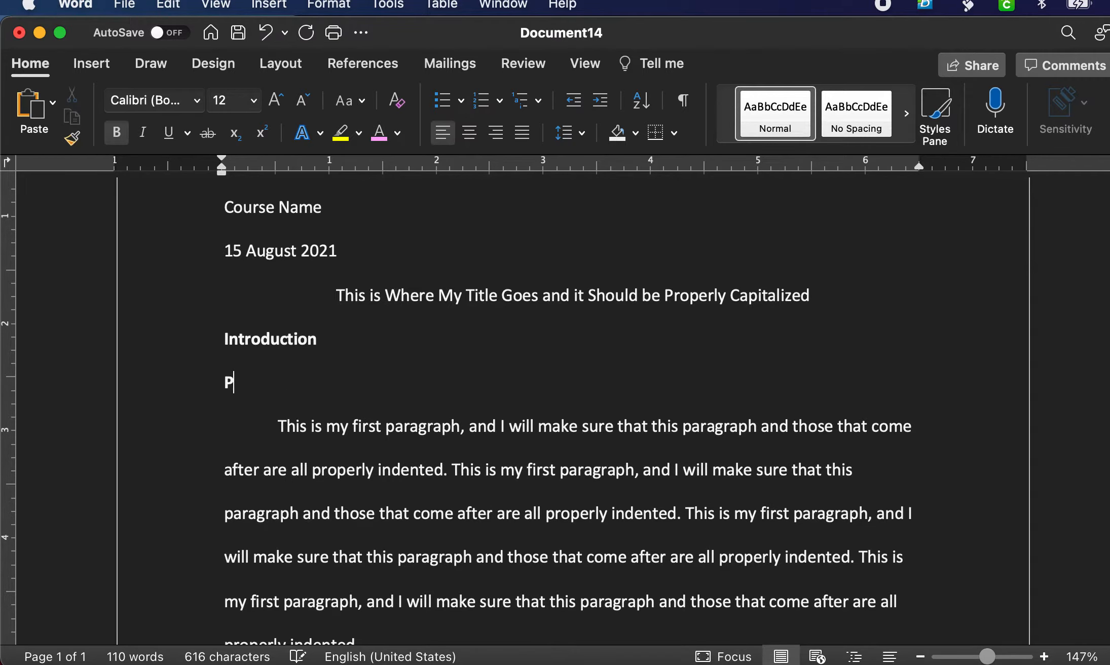
text(Part I)
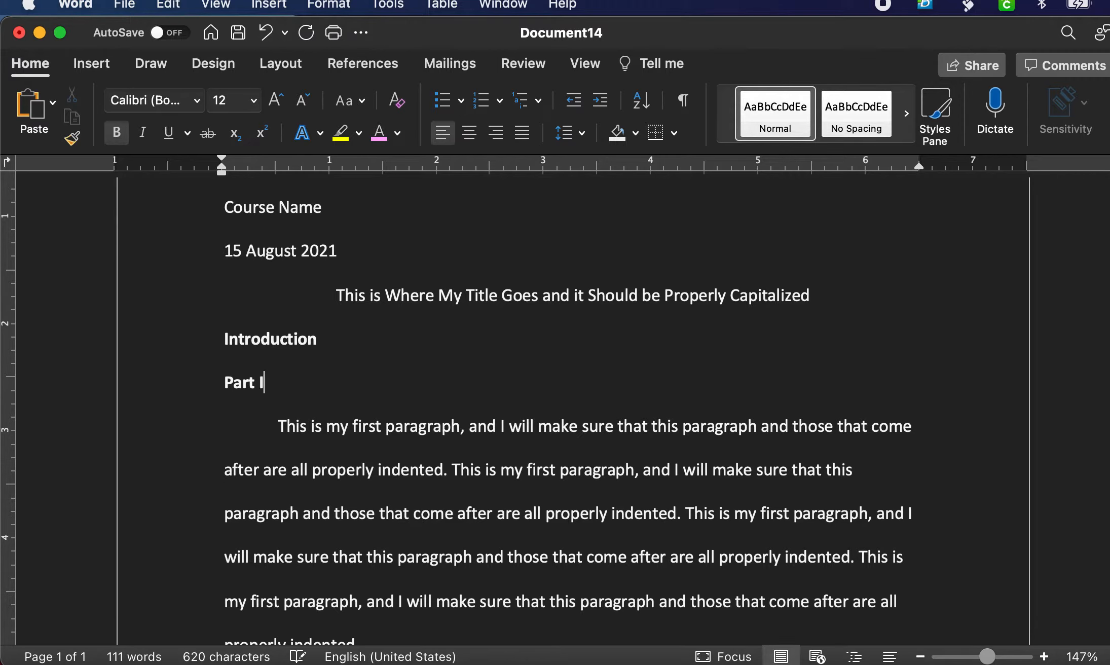
Remove the bold formatting from the "Part I" subheading and italicize it instead.
scroll(347, 436, down, 4)
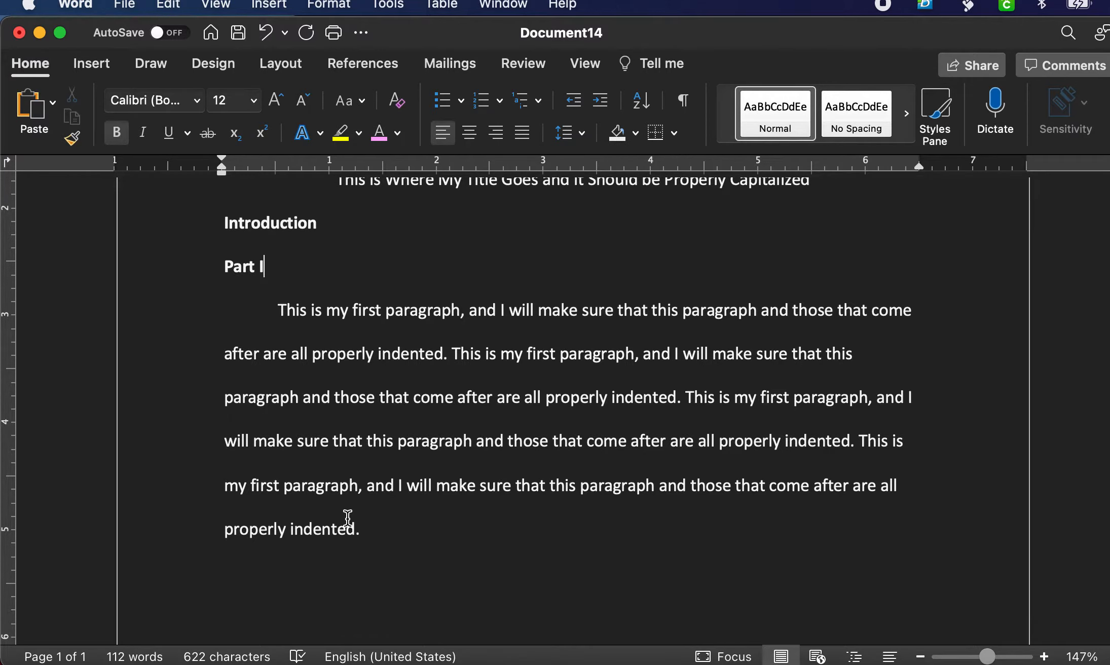
scroll(355, 516, down, 6)
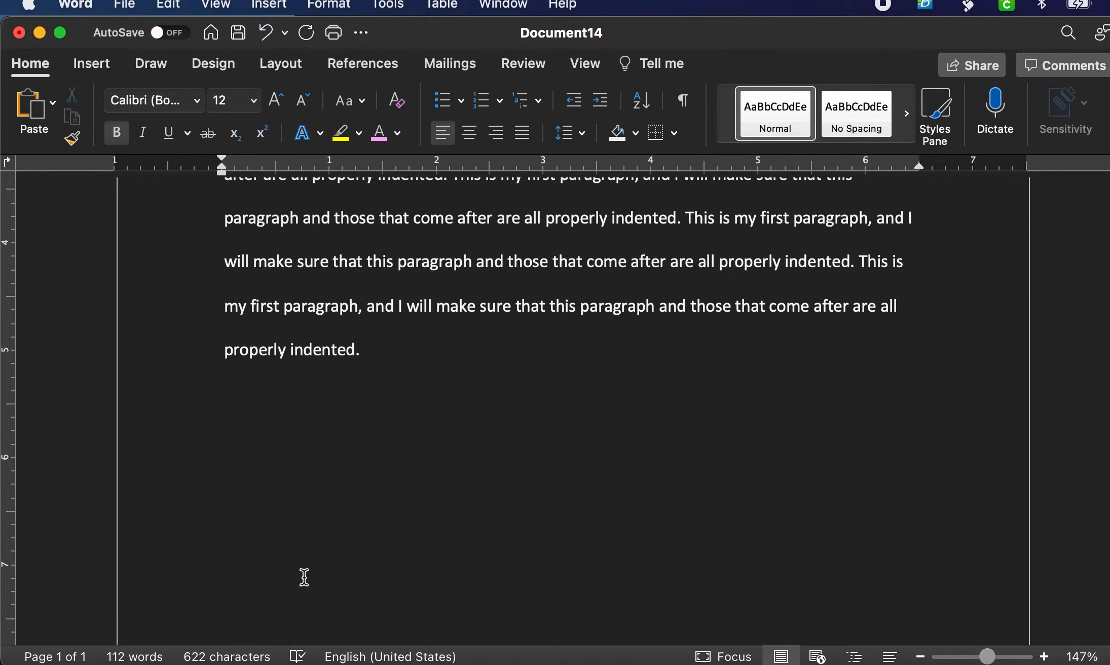
scroll(360, 372, up, 8)
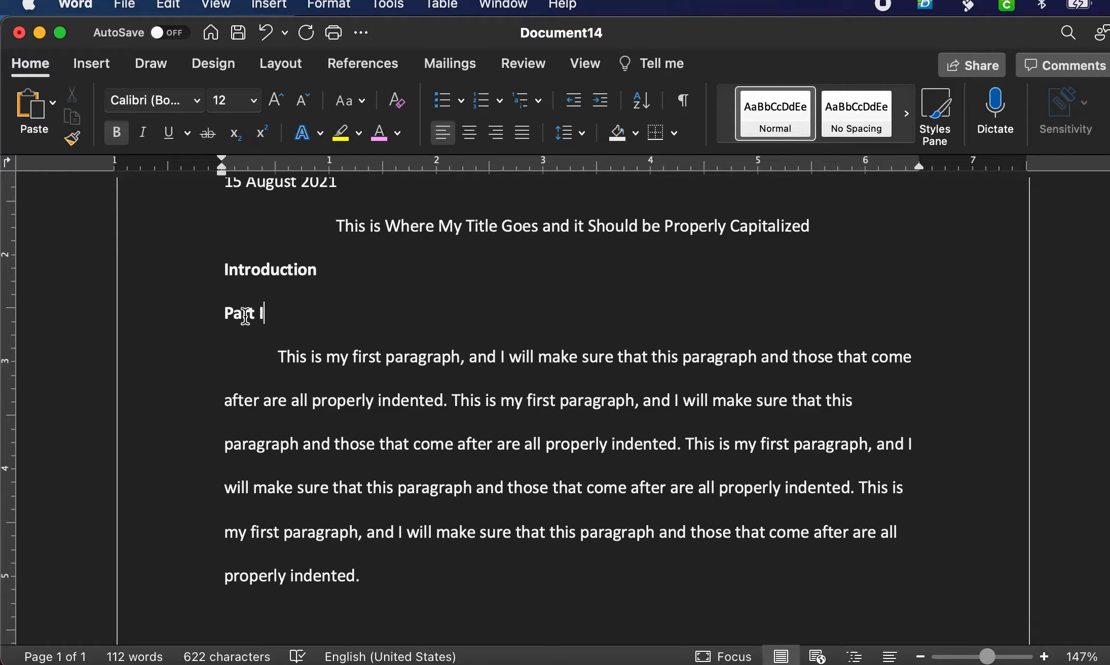
drag(278, 314, 208, 317)
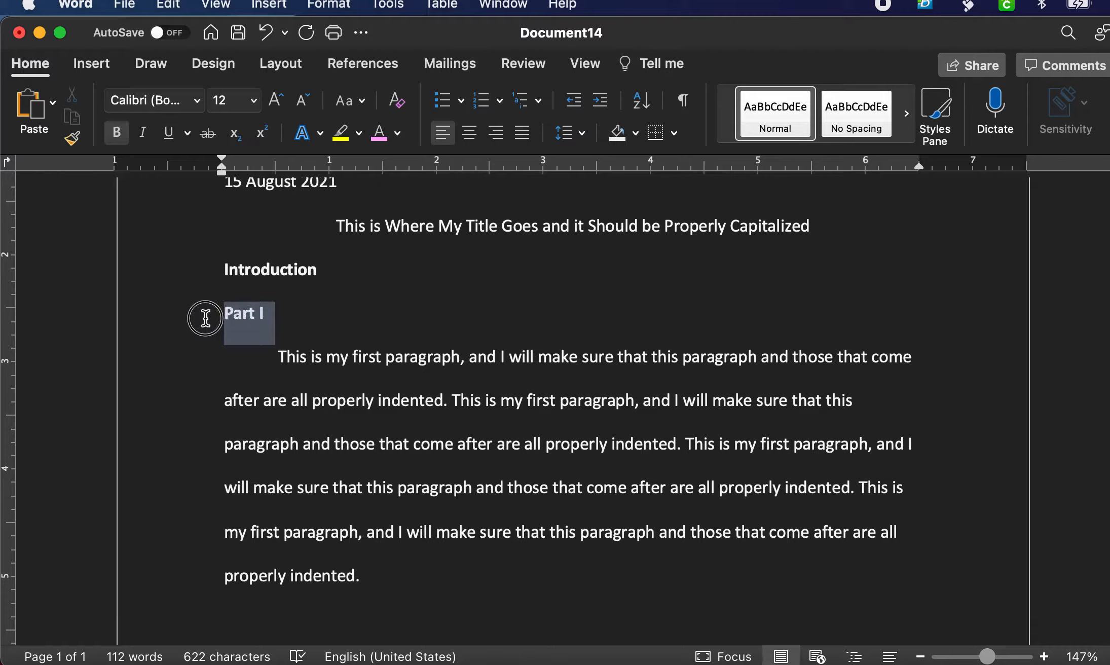
click(115, 134)
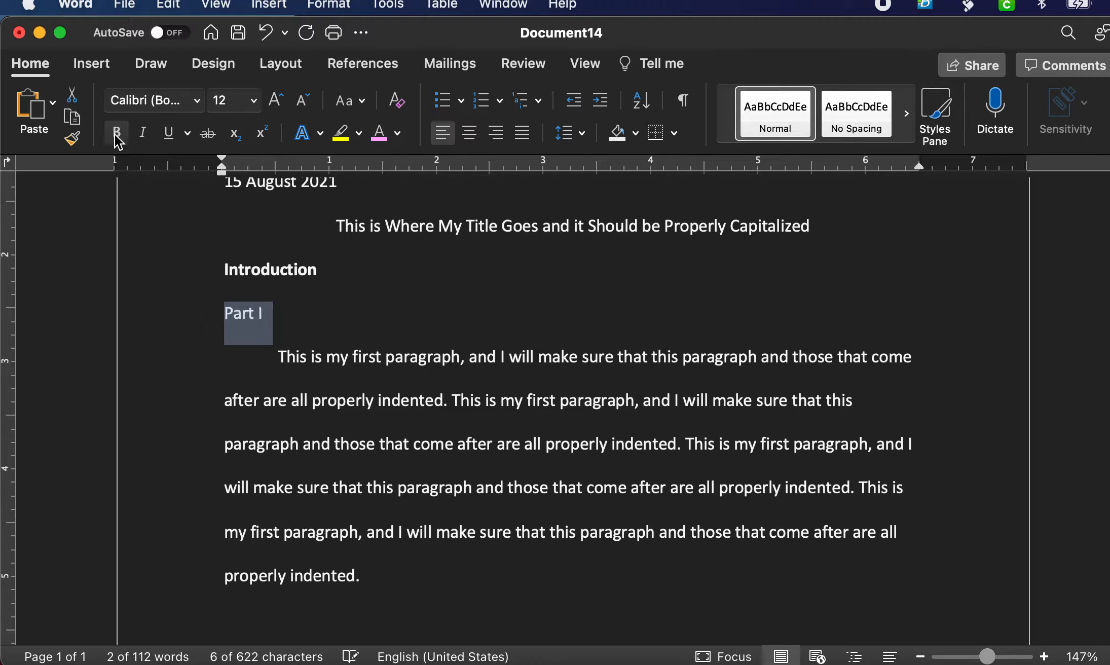
click(145, 132)
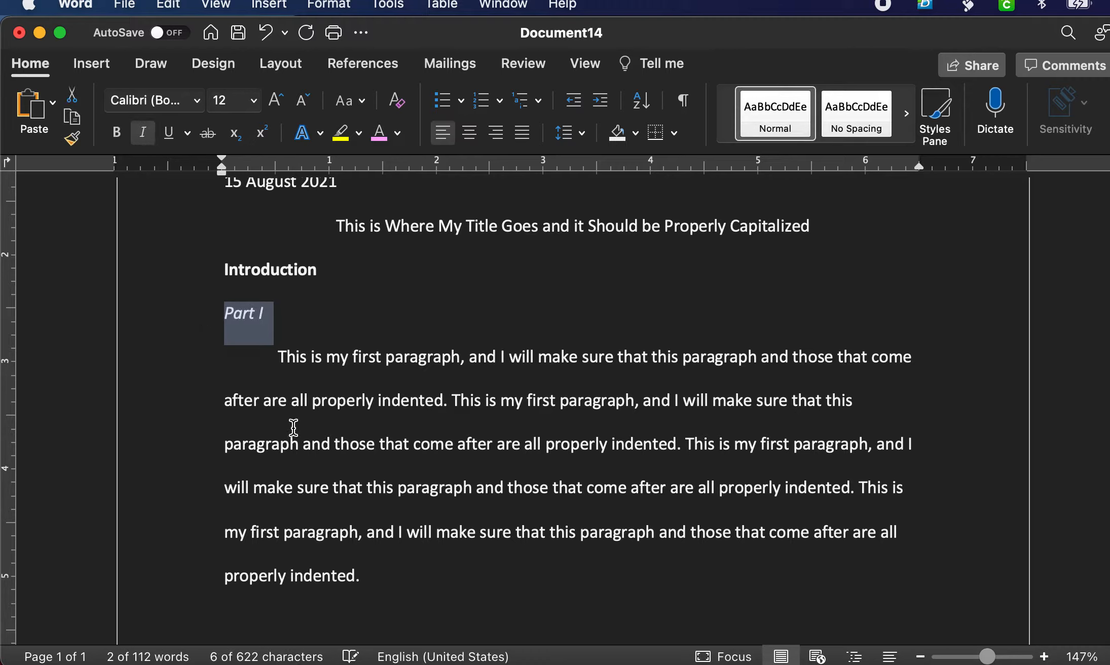
Add an italic "Part II" subheading after the body paragraph, with a placeholder line "d" beneath it.
scroll(320, 293, down, 2)
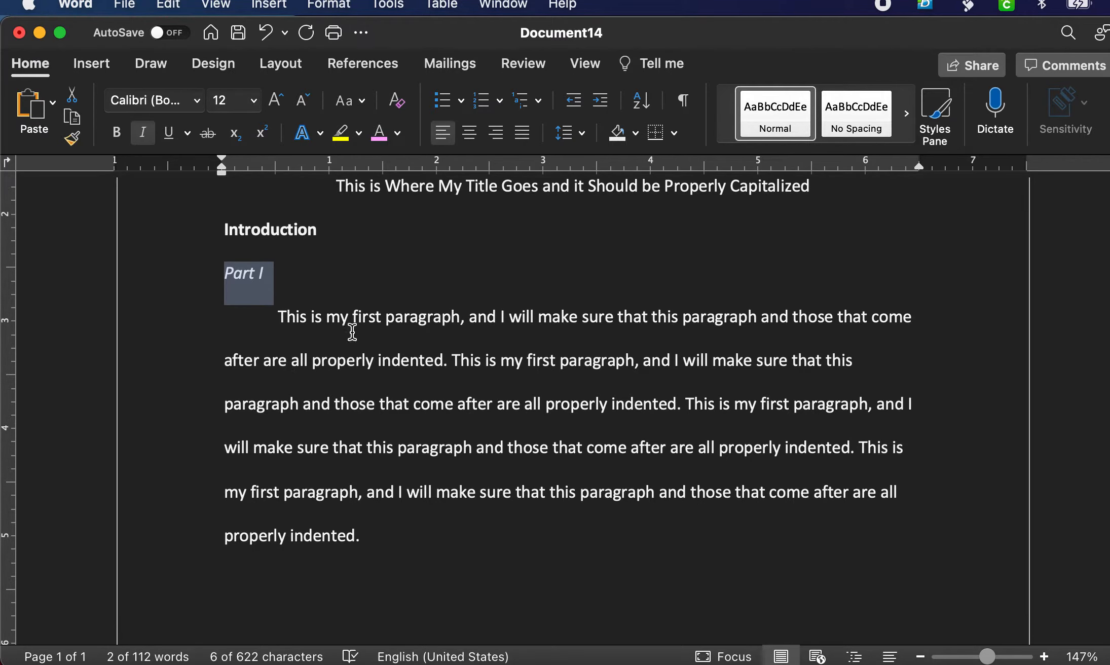
click(384, 539)
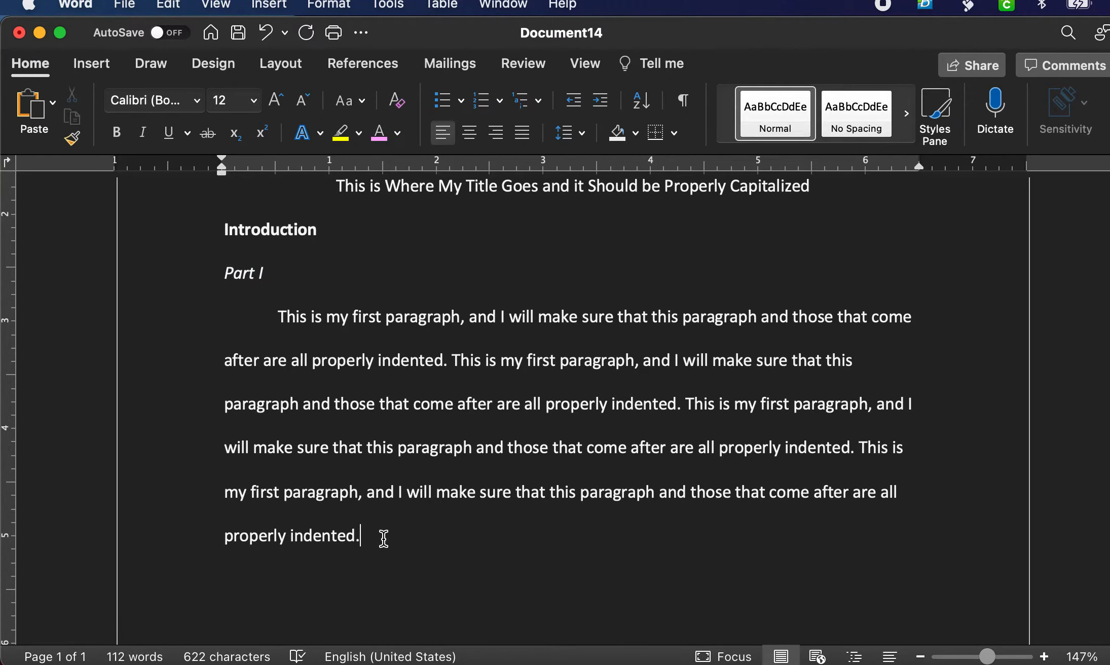
text(Pa)
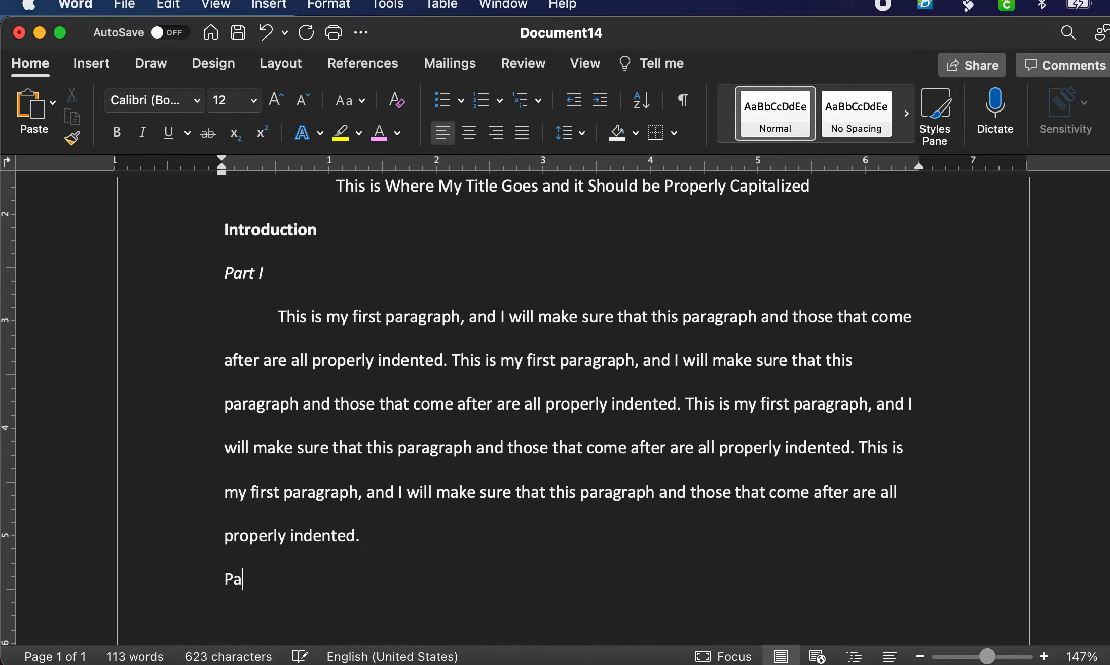
text(rt II)
key(Return)
text(d)
drag(265, 578, 186, 587)
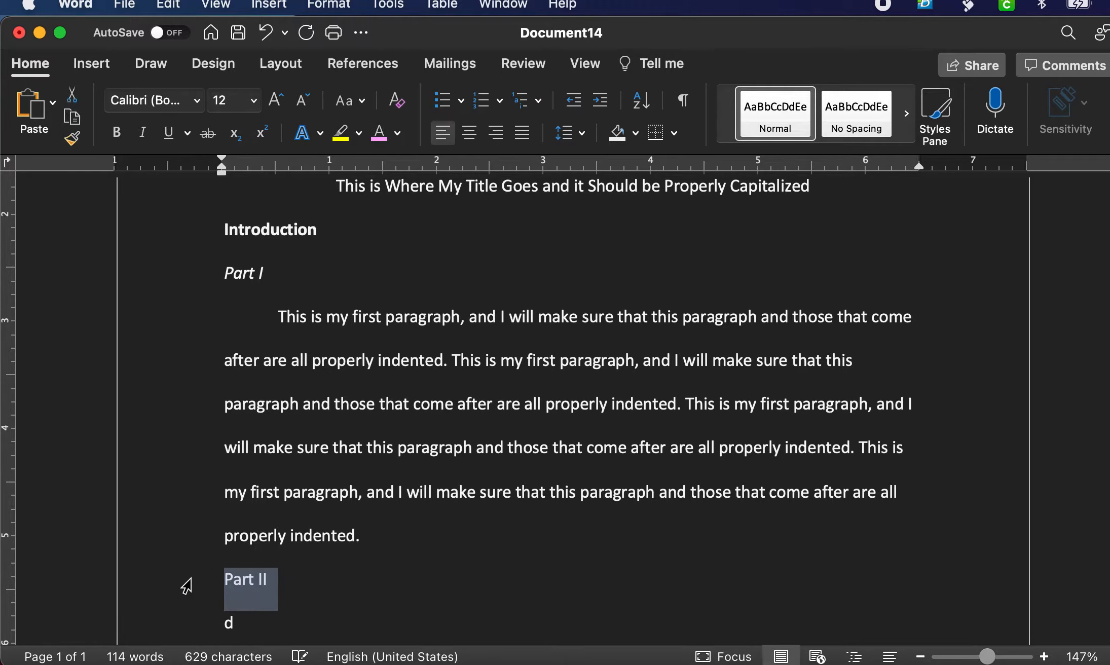
click(143, 133)
Replace the placeholder "d" under "Part II" with a copy of the Part I paragraph and indent its first line.
scroll(365, 451, down, 4)
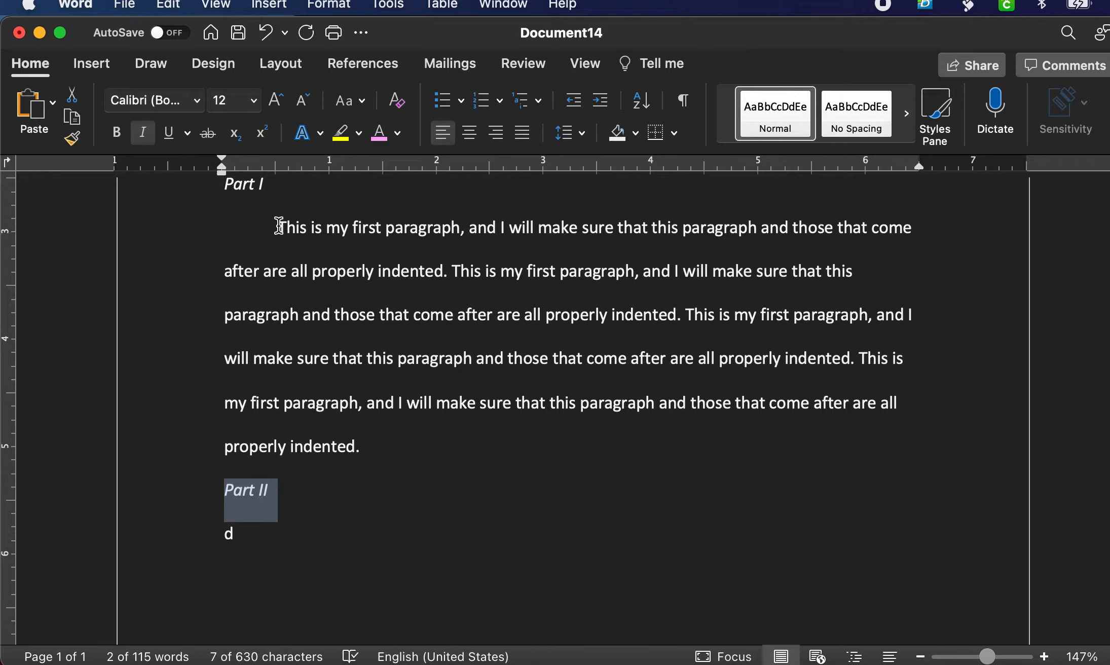
drag(278, 227, 374, 452)
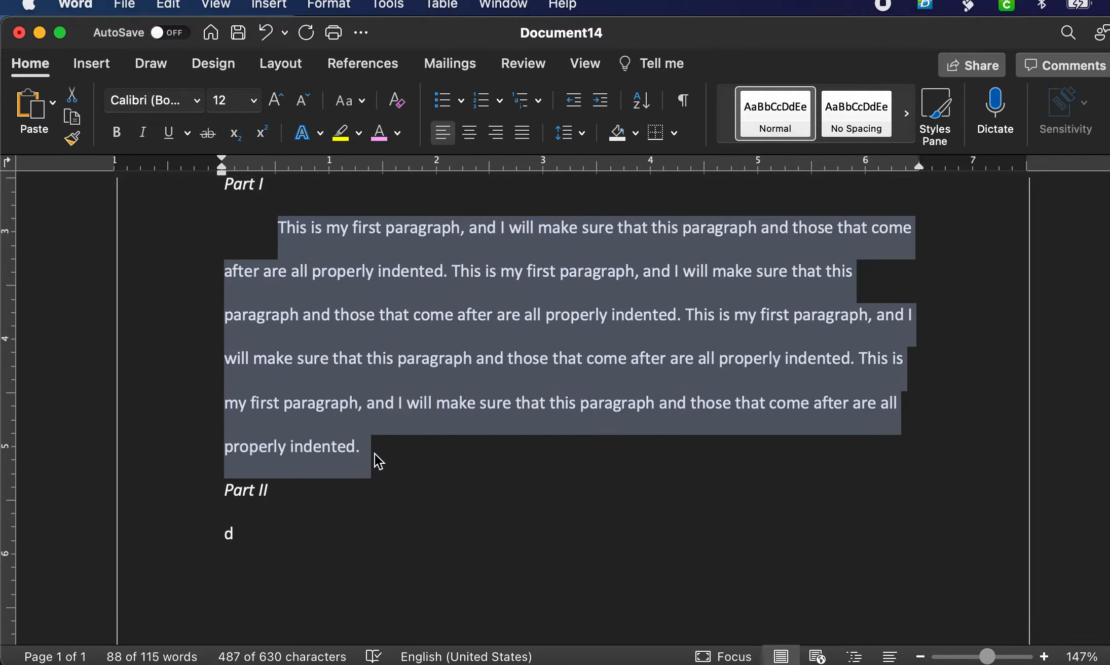
key(super+c)
click(237, 536)
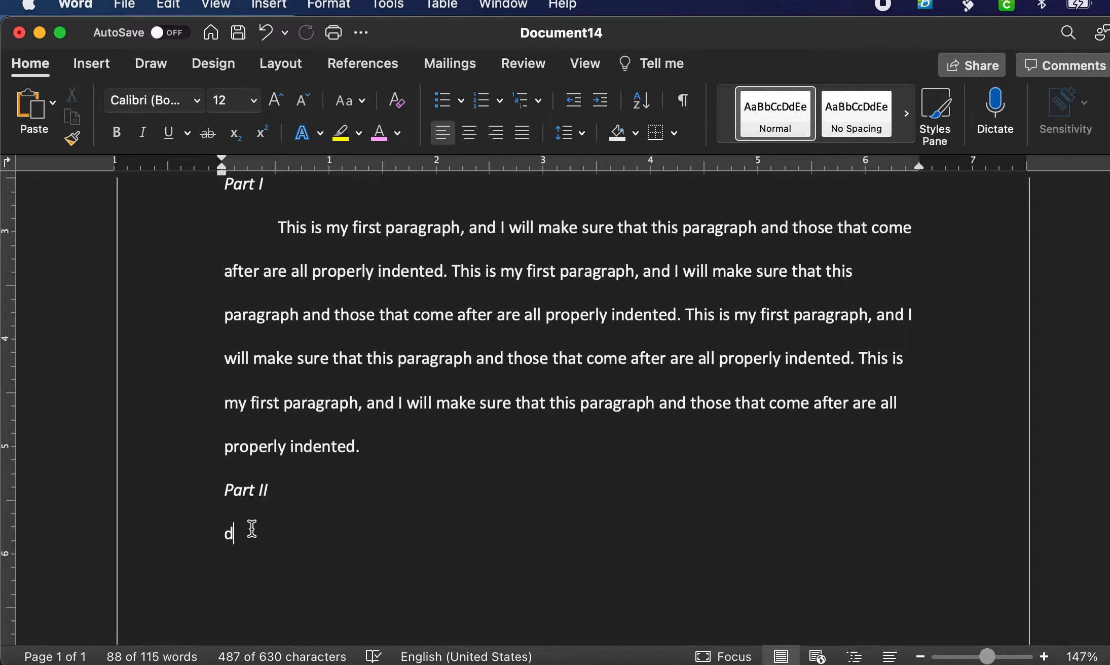
drag(252, 528, 206, 532)
key(super+v)
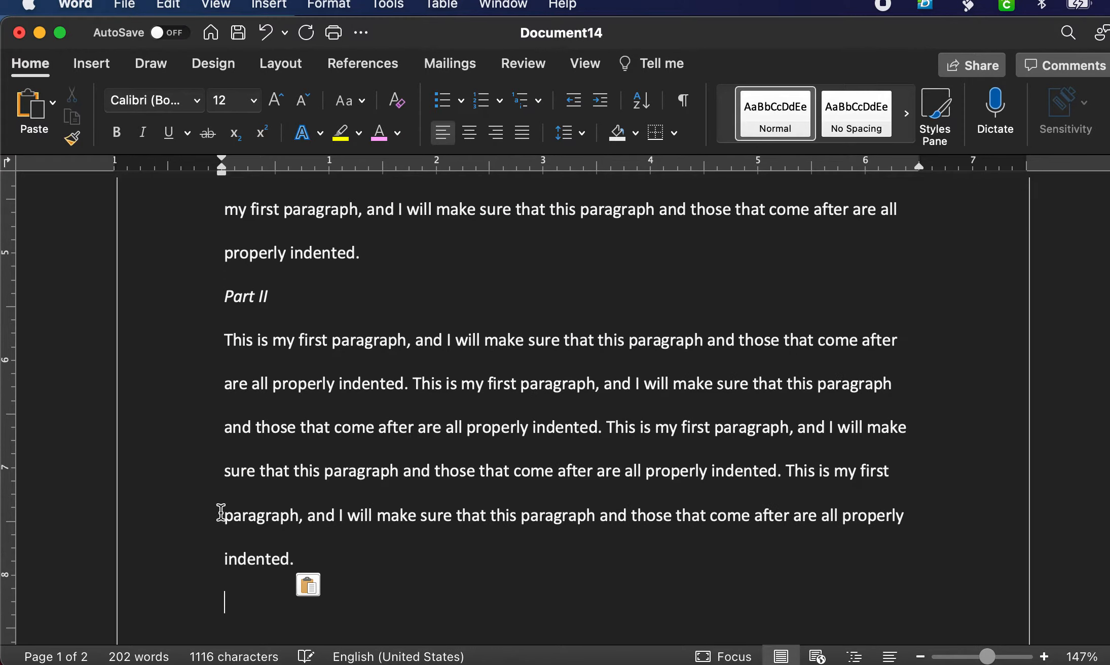
click(223, 339)
key(Tab)
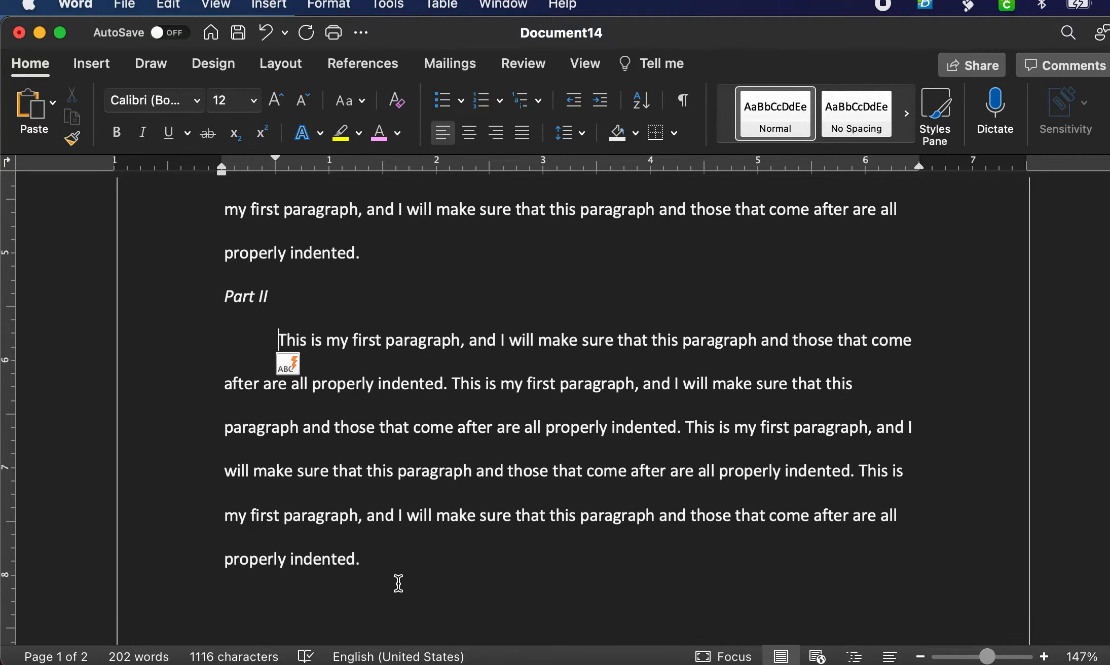
Add the heading text "Methodology" on the line after the Part II paragraph.
scroll(386, 560, up, 8)
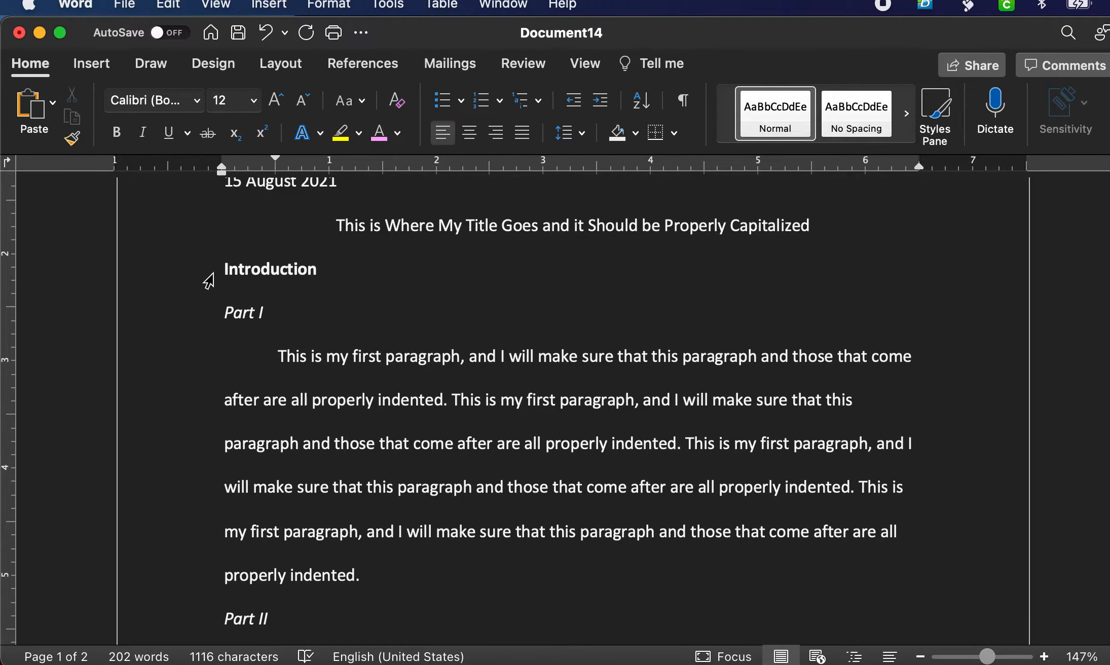
scroll(391, 408, down, 5)
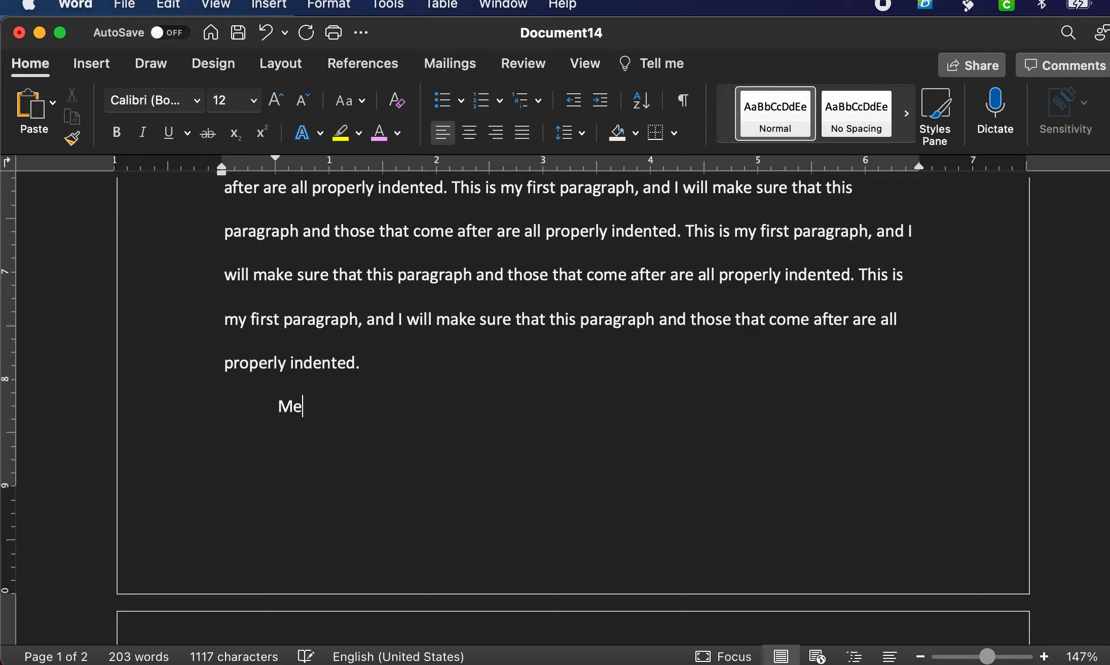
text(thodolo)
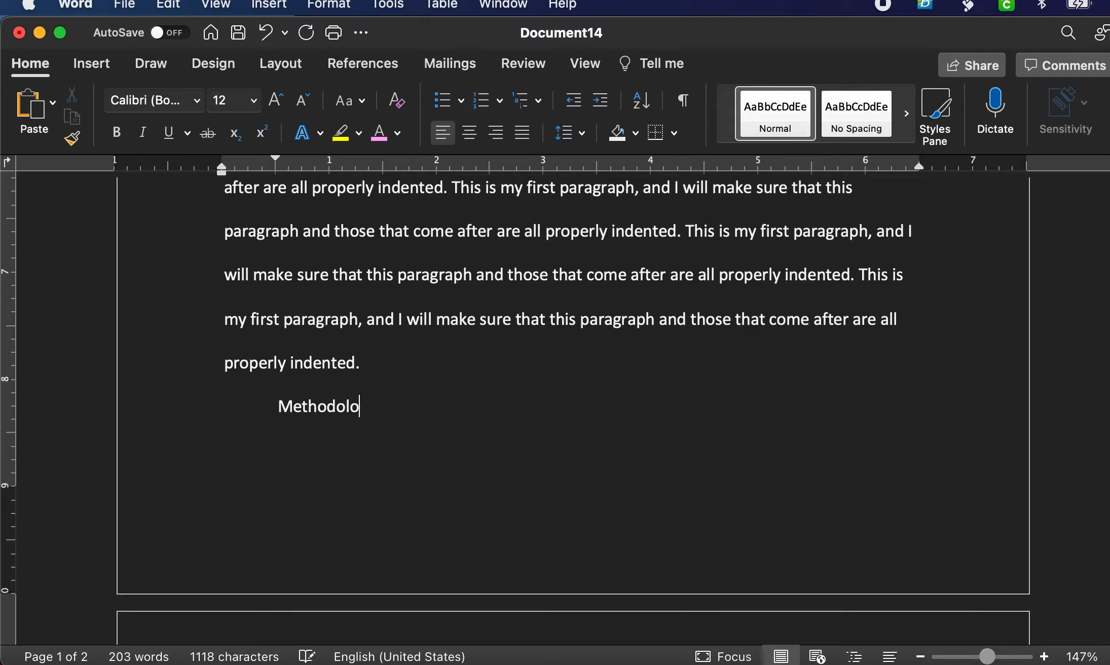
text(gy)
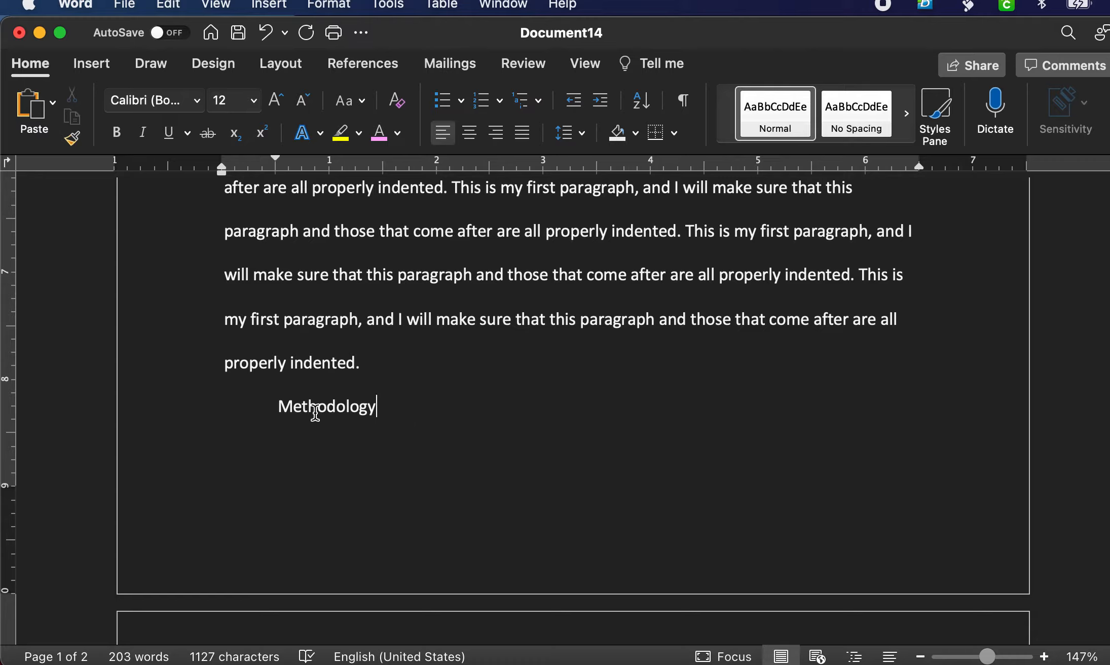
Remove the first-line indent from the "Methodology" heading and make the heading bold.
click(278, 408)
key(BackSpace)
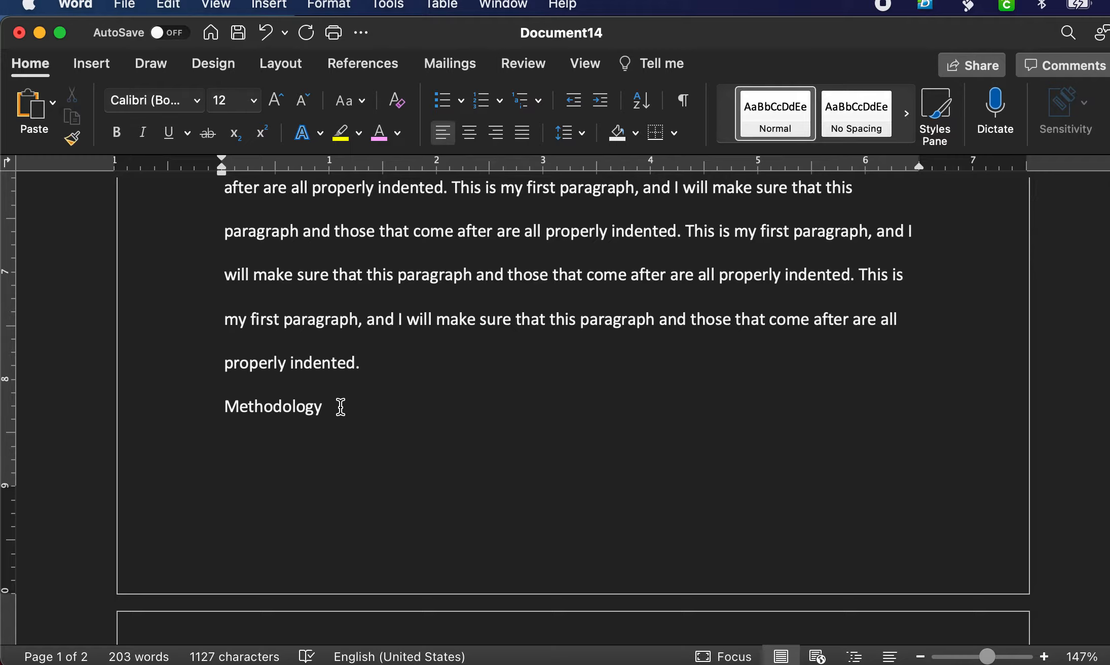
drag(340, 406, 213, 407)
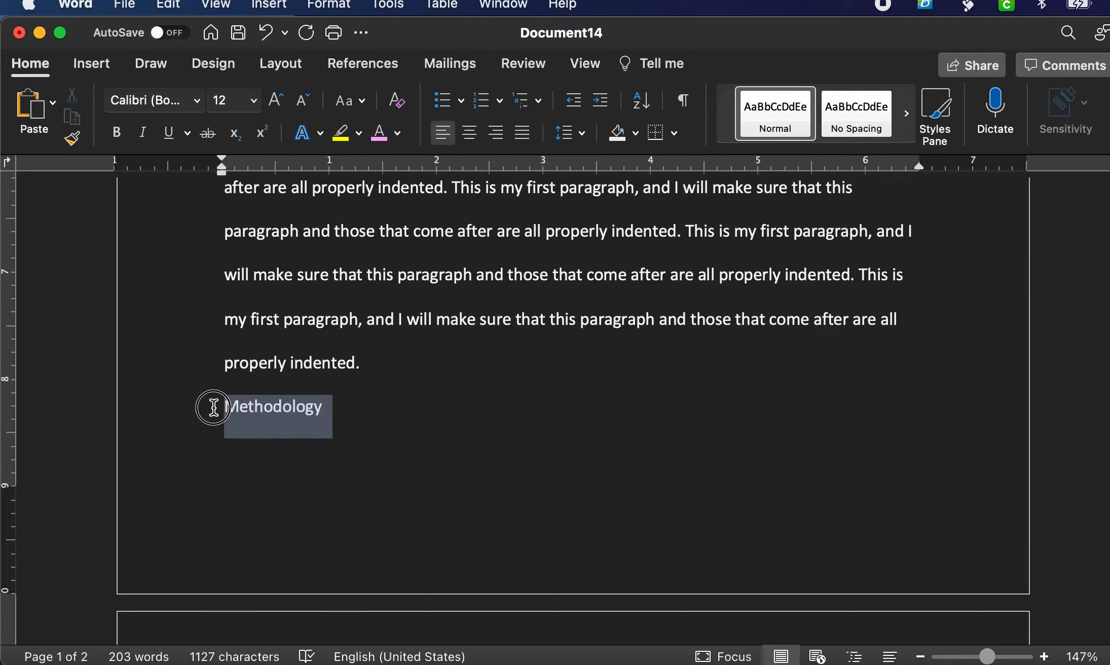
click(115, 133)
click(383, 420)
Review the heading levels from "Introduction" and its italic "Part I" and "Part II" subheadings down to "Methodology".
scroll(379, 413, up, 3)
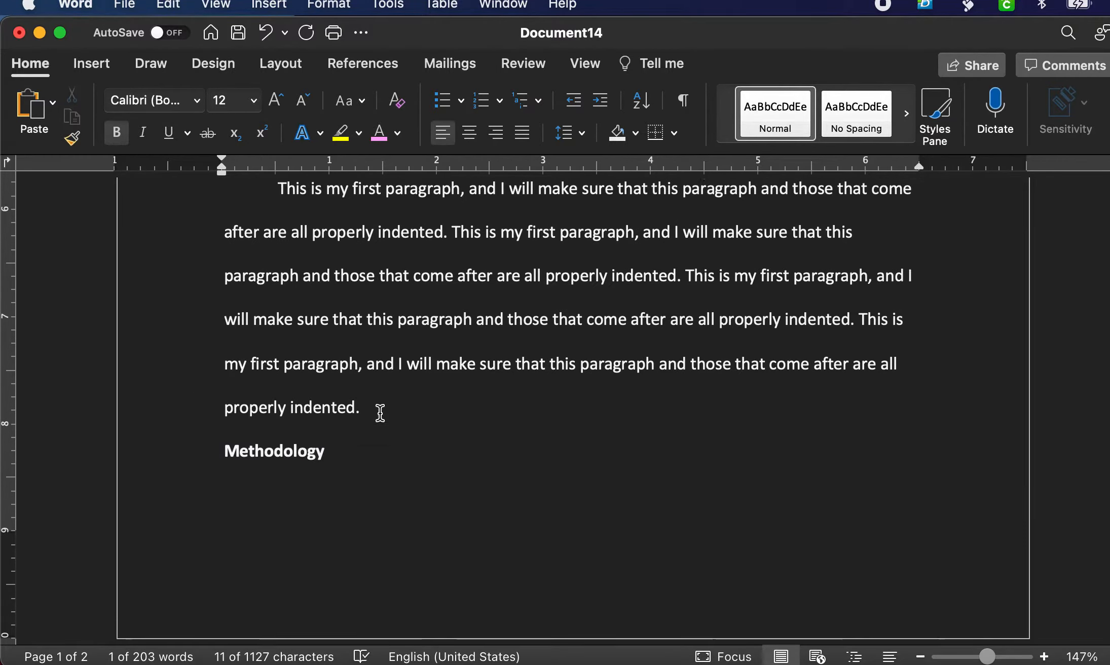
scroll(284, 532, up, 3)
scroll(306, 526, up, 5)
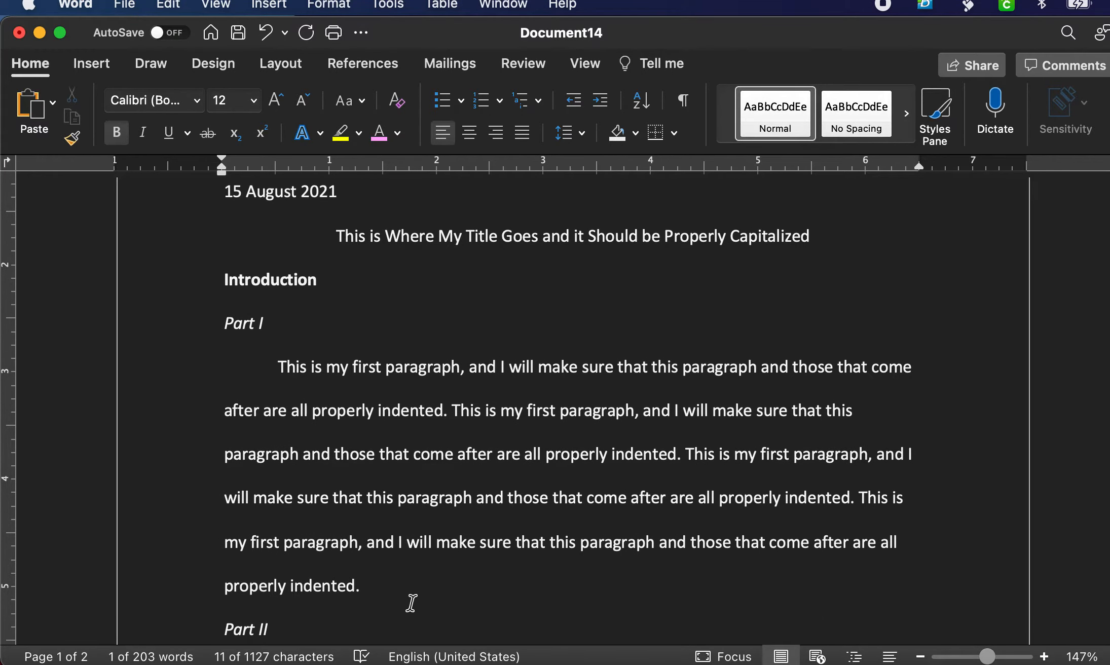
scroll(409, 600, down, 1)
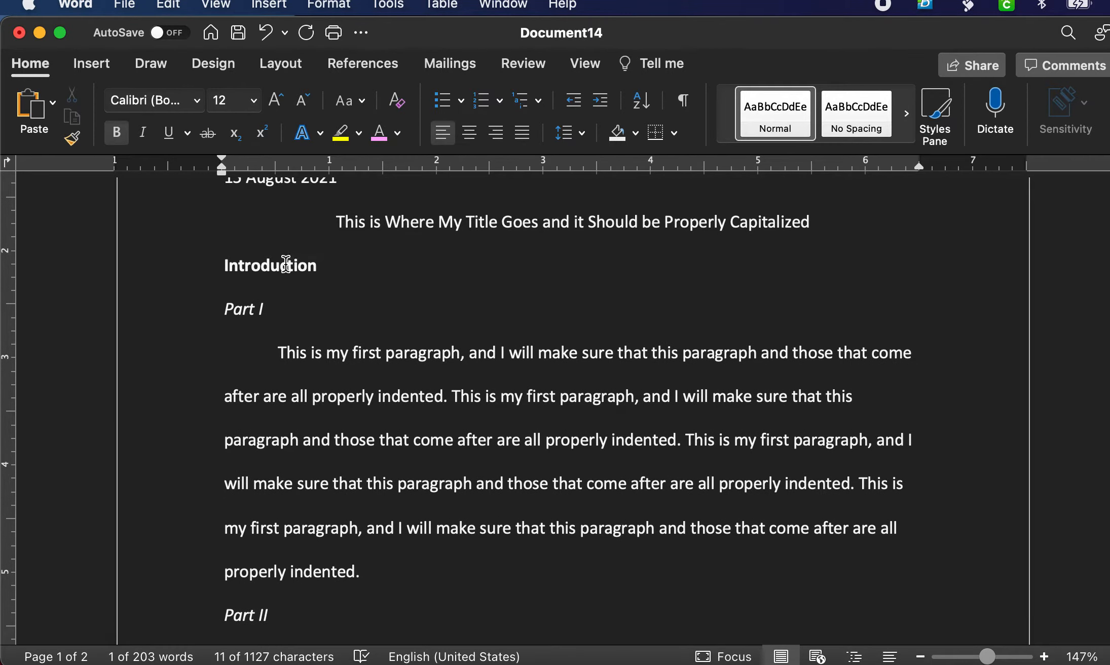
click(235, 289)
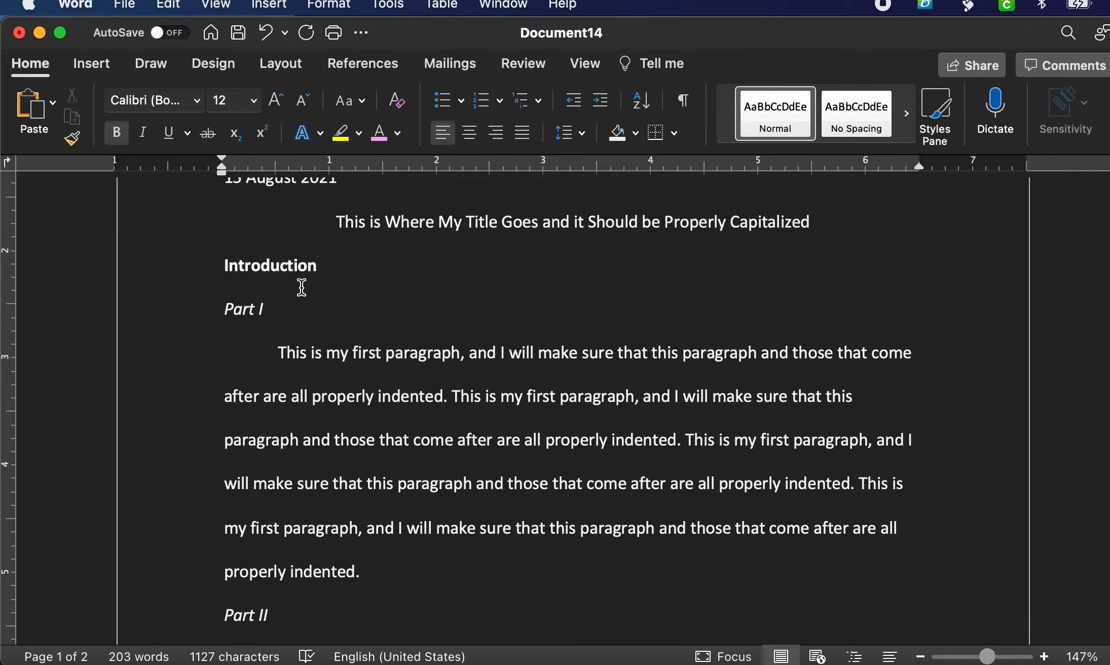
scroll(260, 350, down, 10)
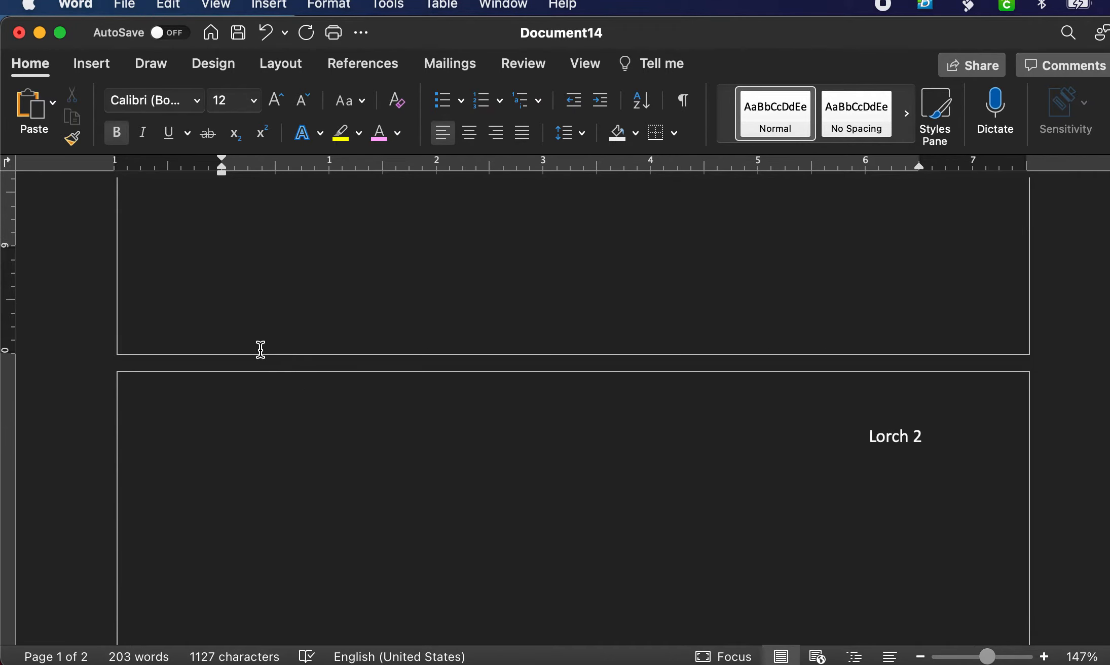
scroll(260, 350, up, 5)
click(443, 372)
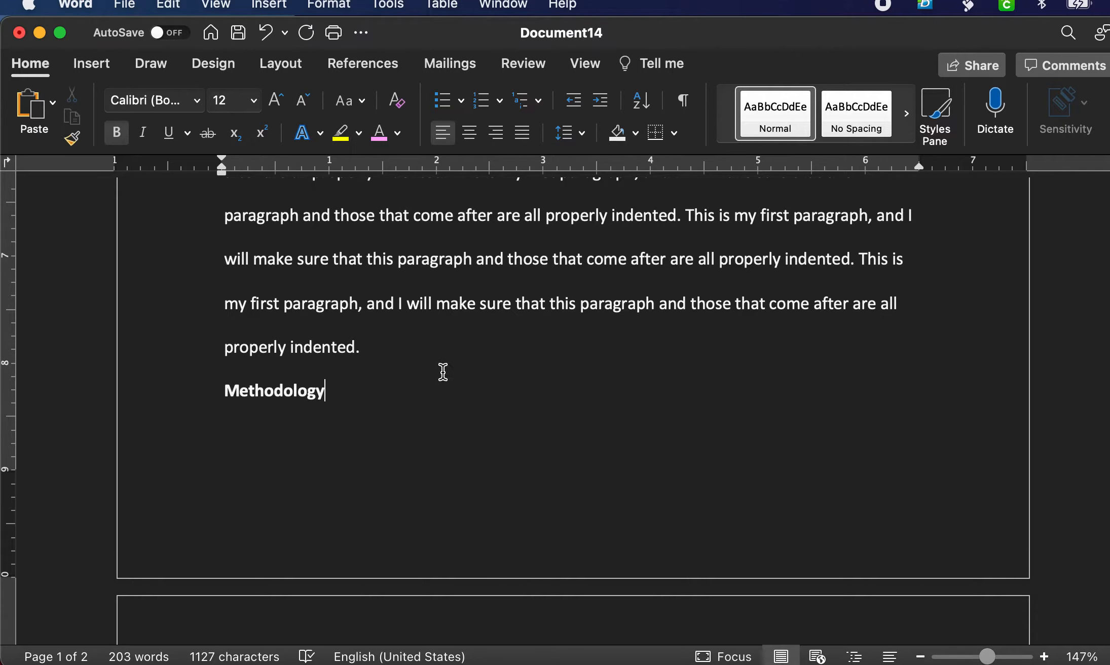
Copy the indented body paragraph under "Part II" and paste it below the "Methodology" heading.
scroll(532, 374, down, 6)
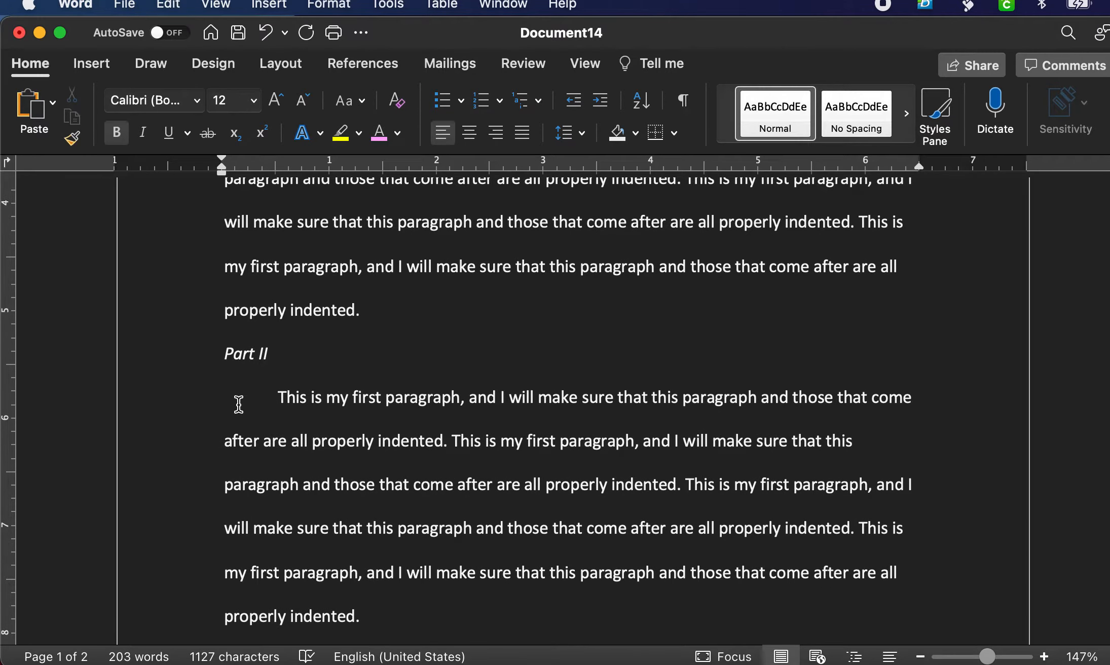
drag(273, 396, 373, 611)
key(super+c)
scroll(445, 603, down, 10)
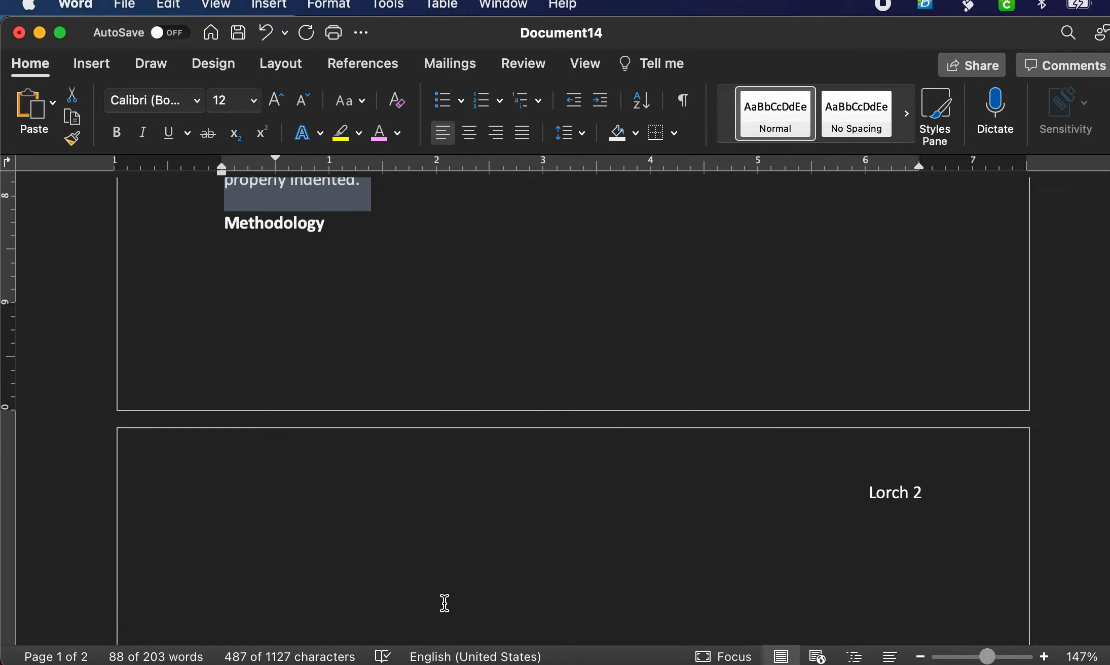
click(360, 233)
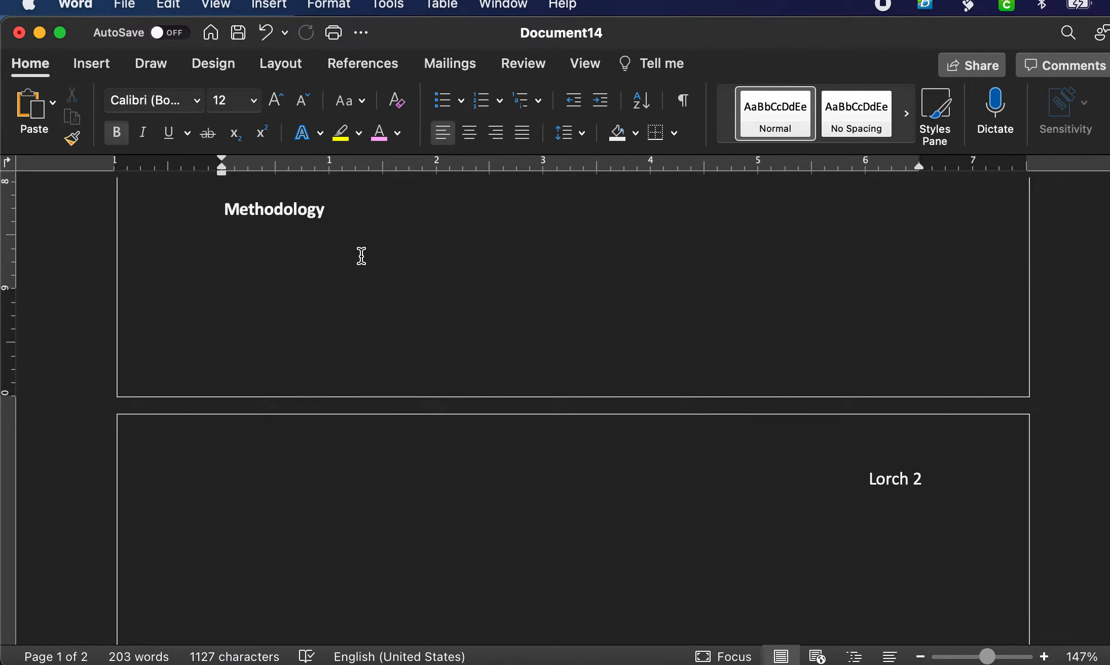
key(super+v)
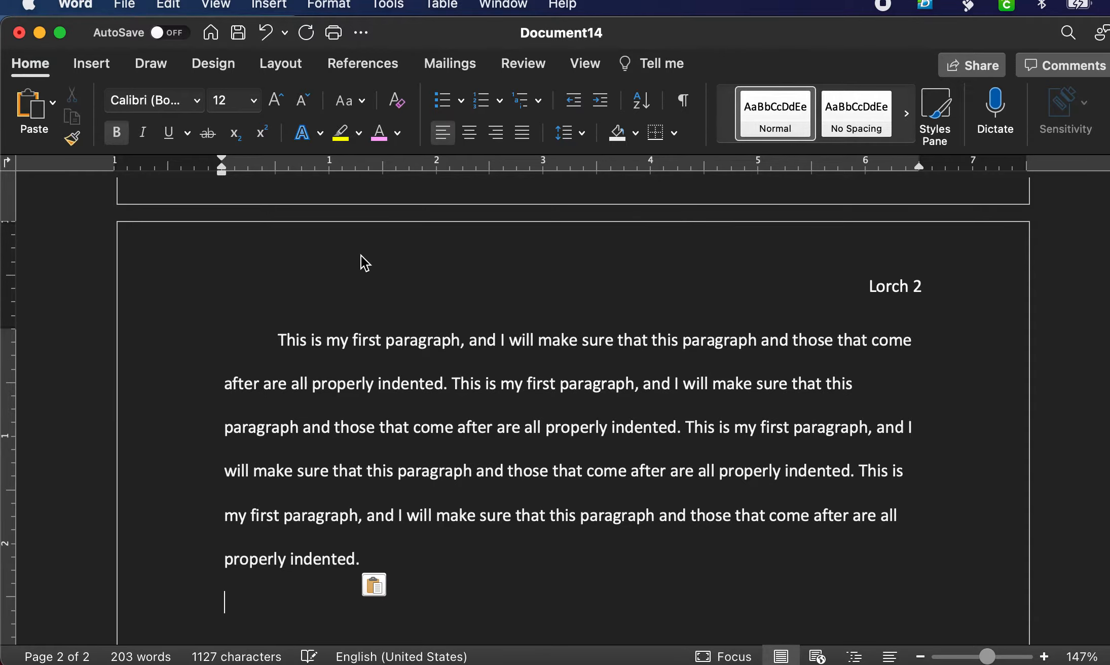
Check how the "Methodology" heading on page 1 and its paragraph on page 2 are laid out across the pages.
scroll(359, 261, up, 8)
scroll(475, 494, down, 8)
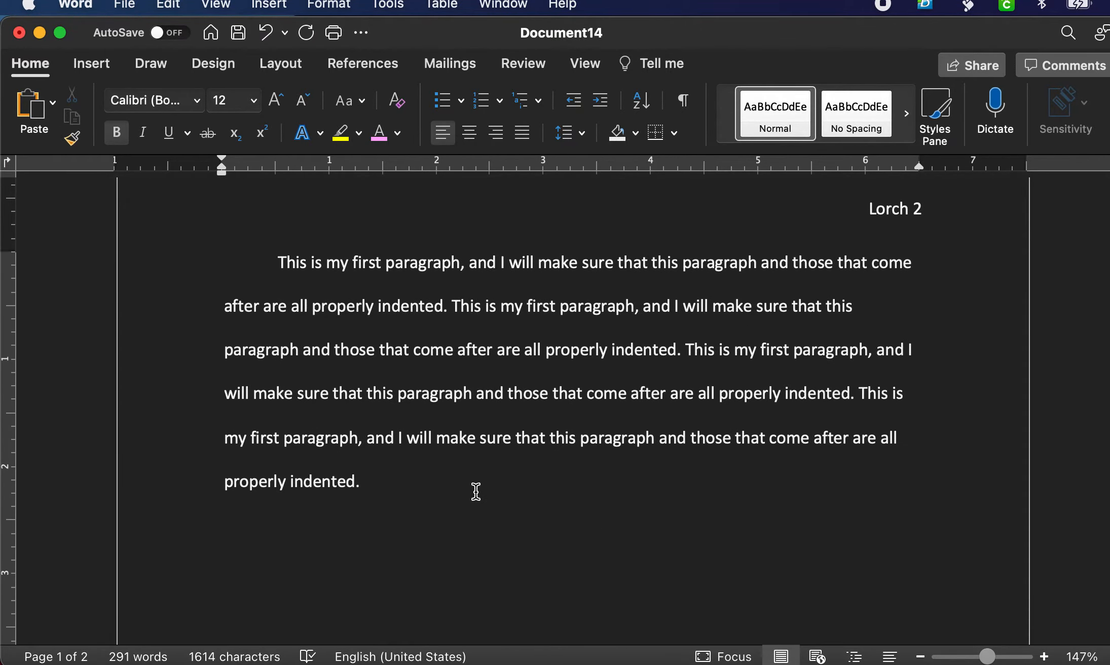
scroll(475, 491, up, 11)
scroll(460, 545, down, 8)
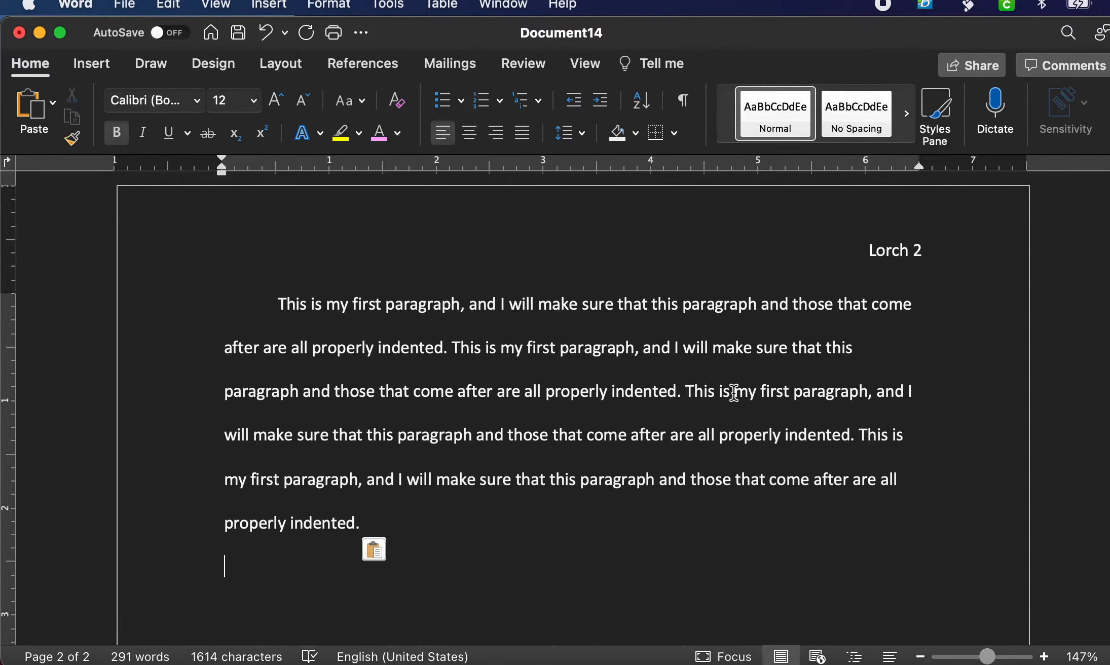
scroll(716, 485, down, 2)
scroll(716, 416, up, 15)
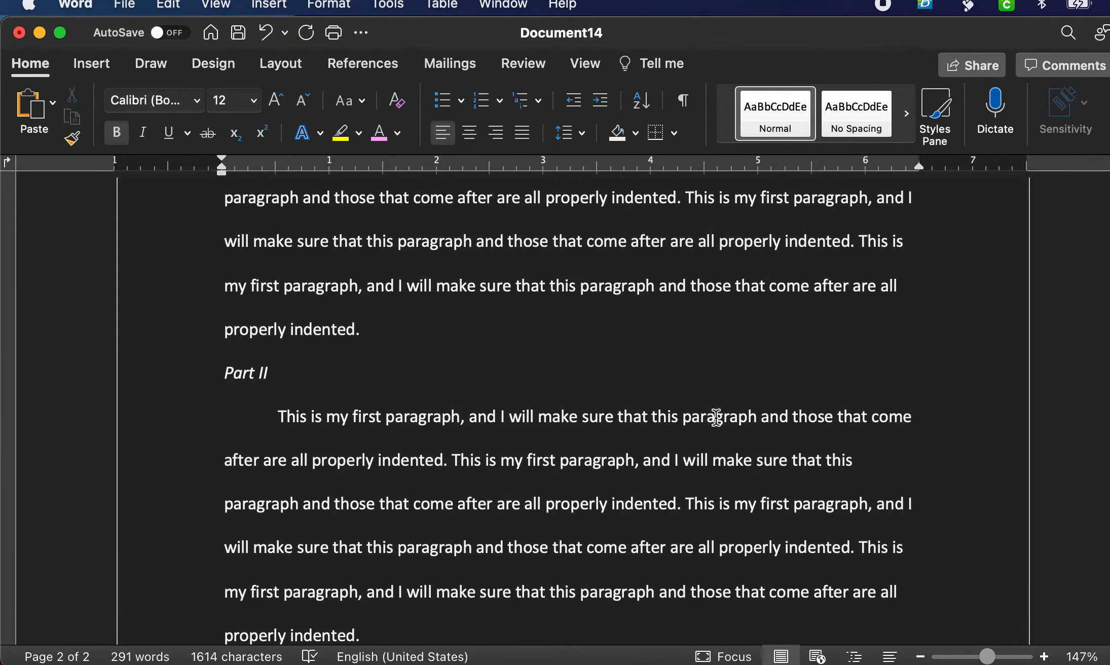
scroll(715, 416, down, 15)
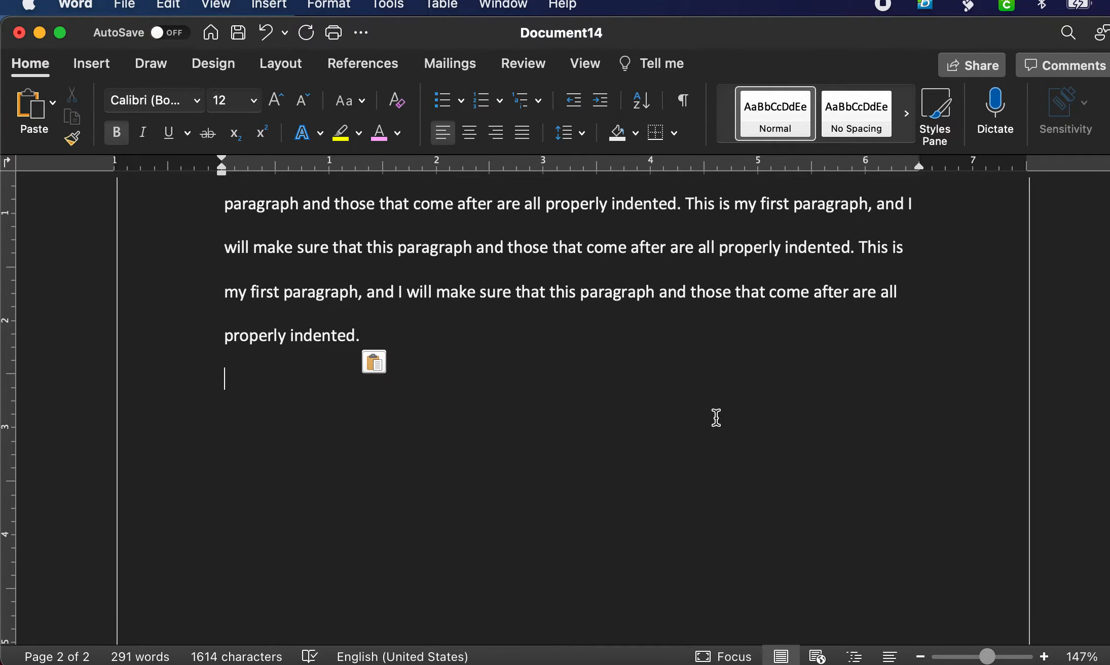
scroll(605, 445, up, 15)
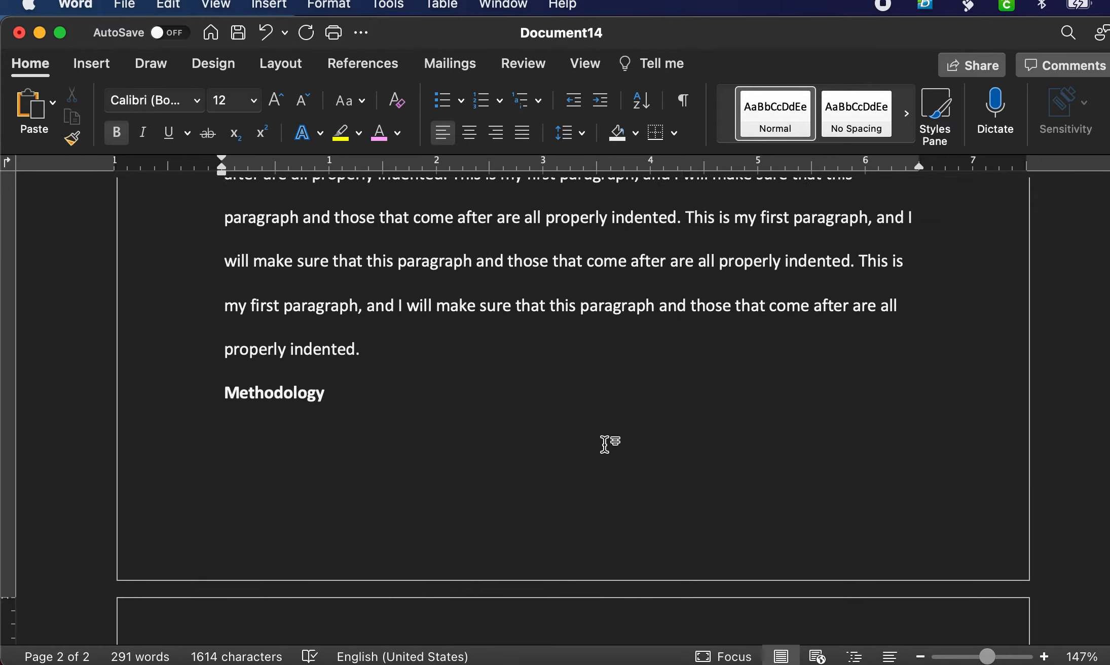
scroll(605, 445, down, 12)
scroll(605, 444, down, 5)
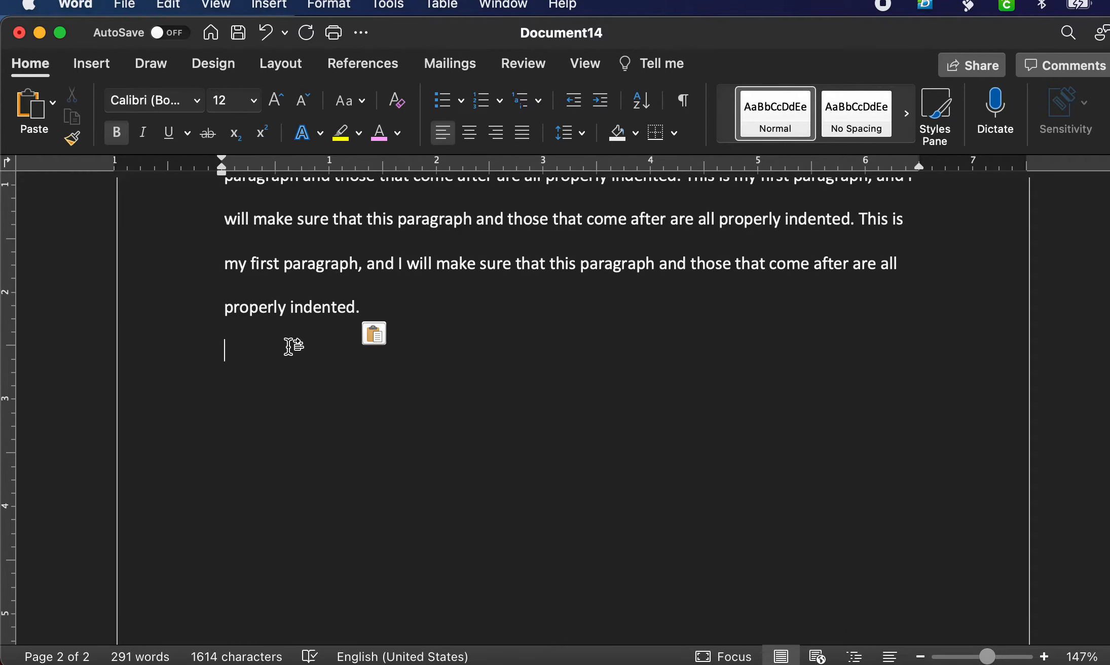
scroll(528, 361, up, 4)
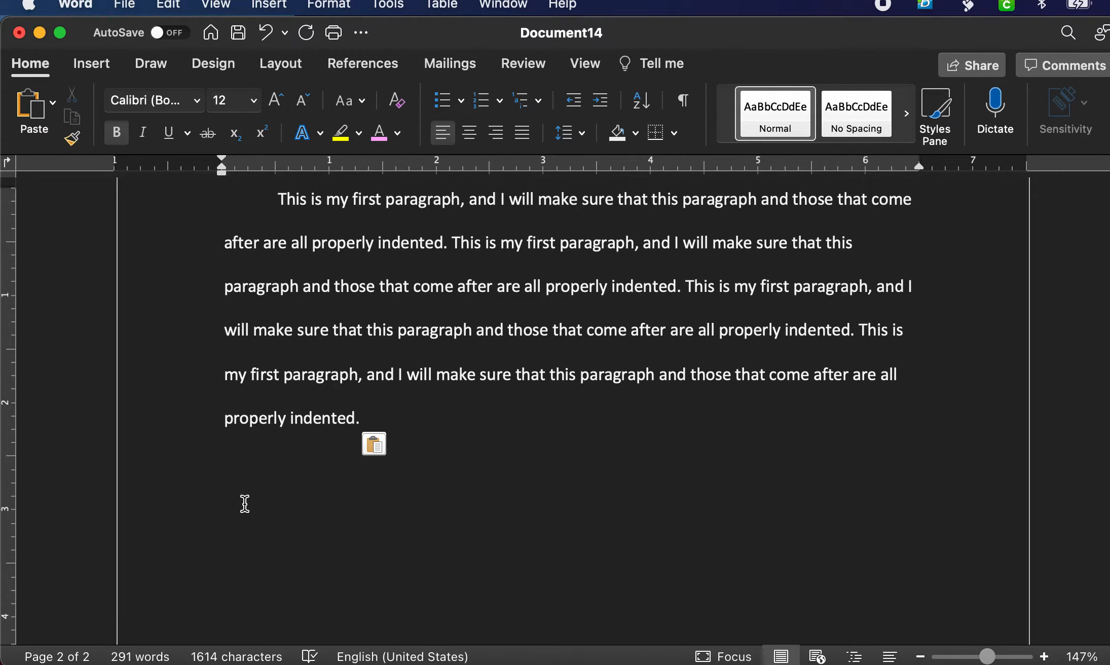
scroll(575, 538, down, 3)
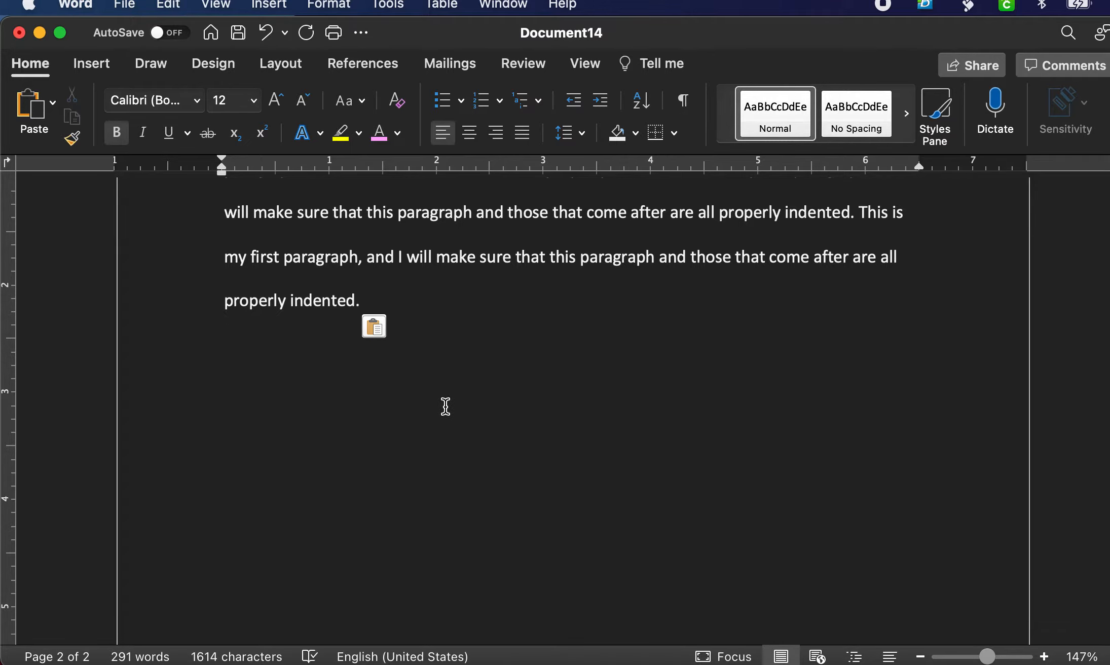
scroll(445, 405, down, 2)
scroll(355, 375, up, 2)
scroll(590, 405, down, 5)
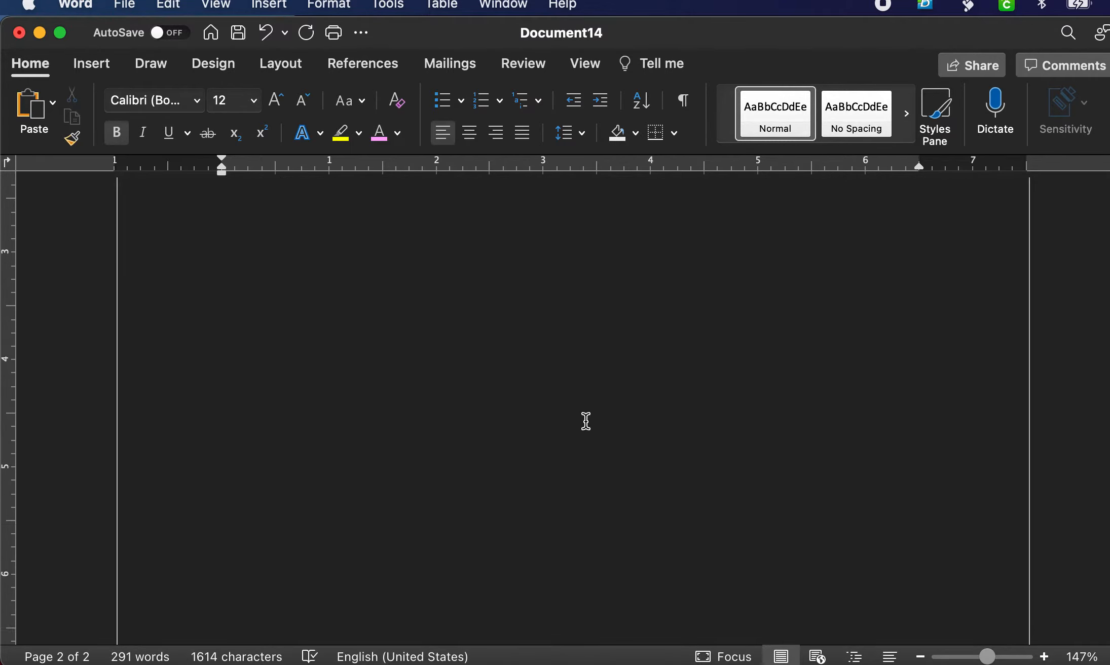
scroll(586, 421, down, 2)
scroll(585, 421, up, 2)
scroll(634, 362, up, 5)
scroll(634, 362, down, 2)
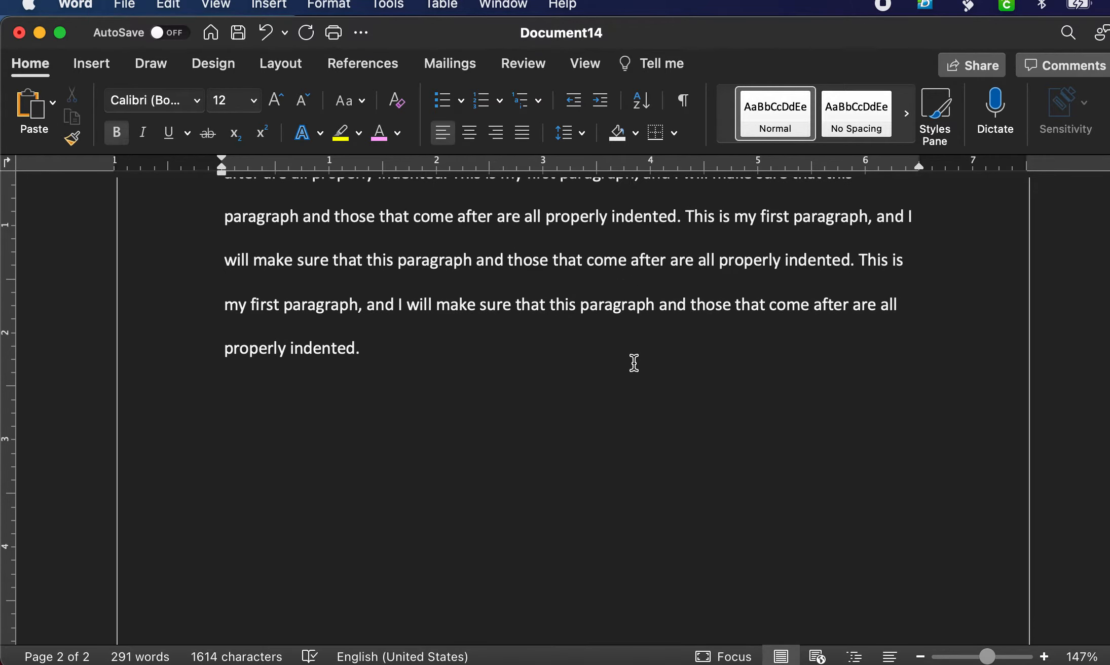
scroll(635, 362, up, 1)
scroll(635, 362, down, 1)
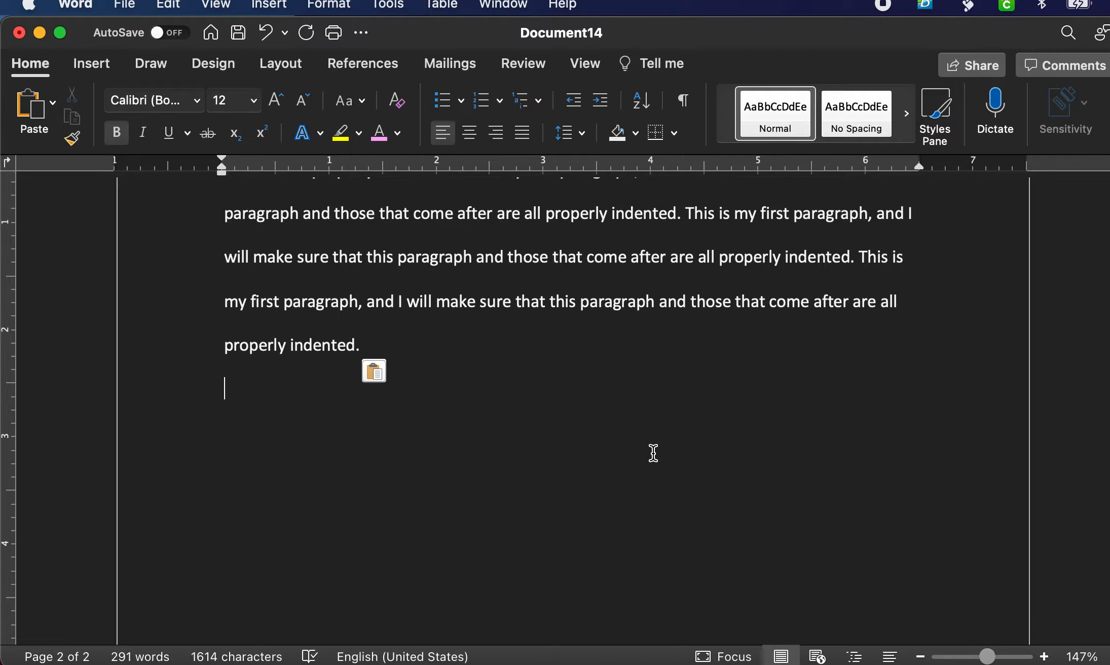
scroll(602, 481, up, 1)
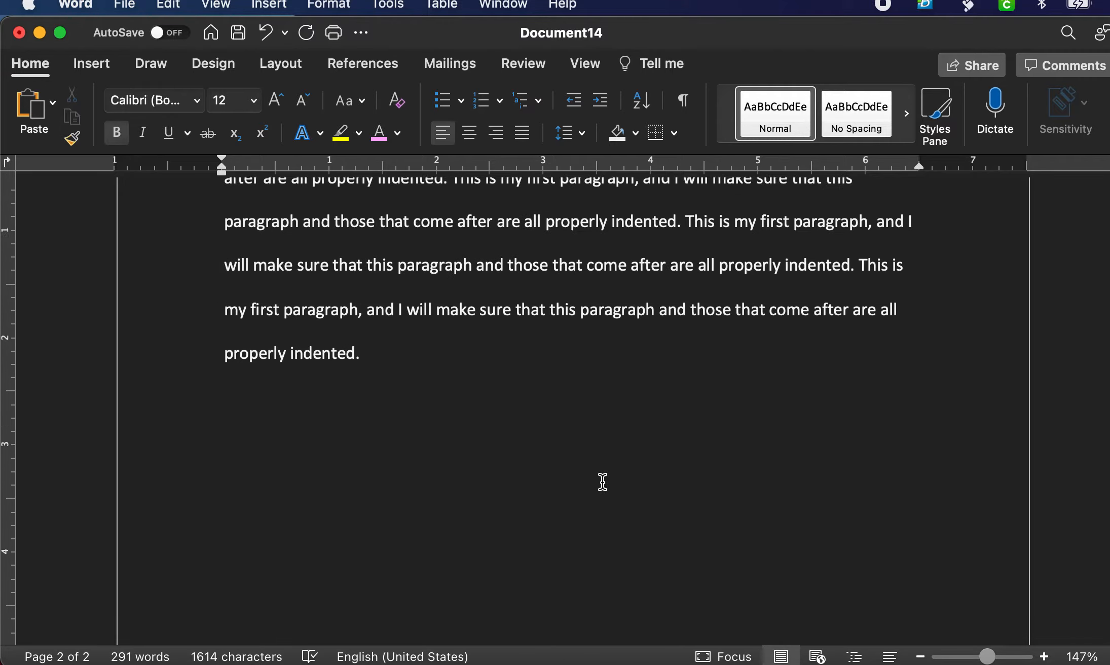
scroll(602, 481, down, 1)
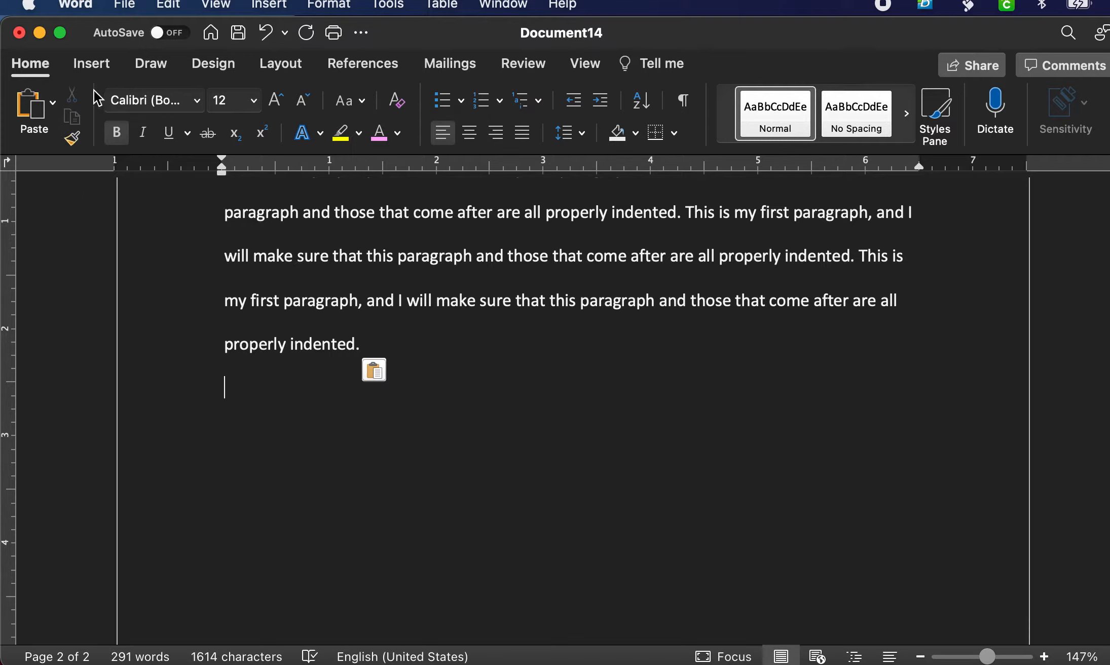
Insert a page break after the last paragraph on page 2.
click(93, 70)
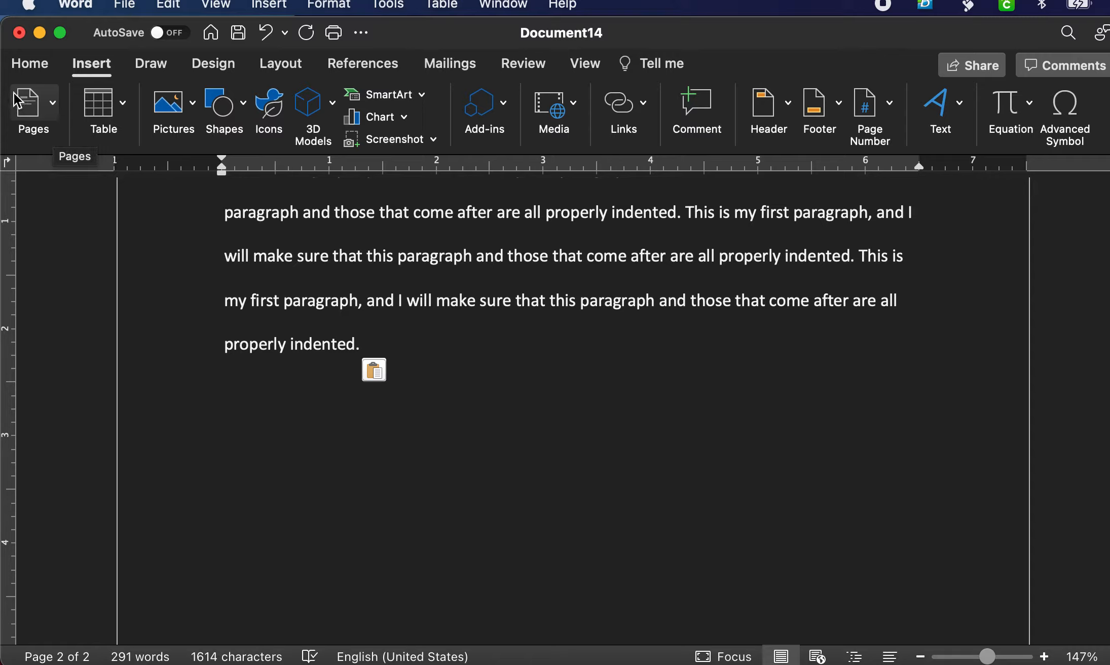
click(51, 106)
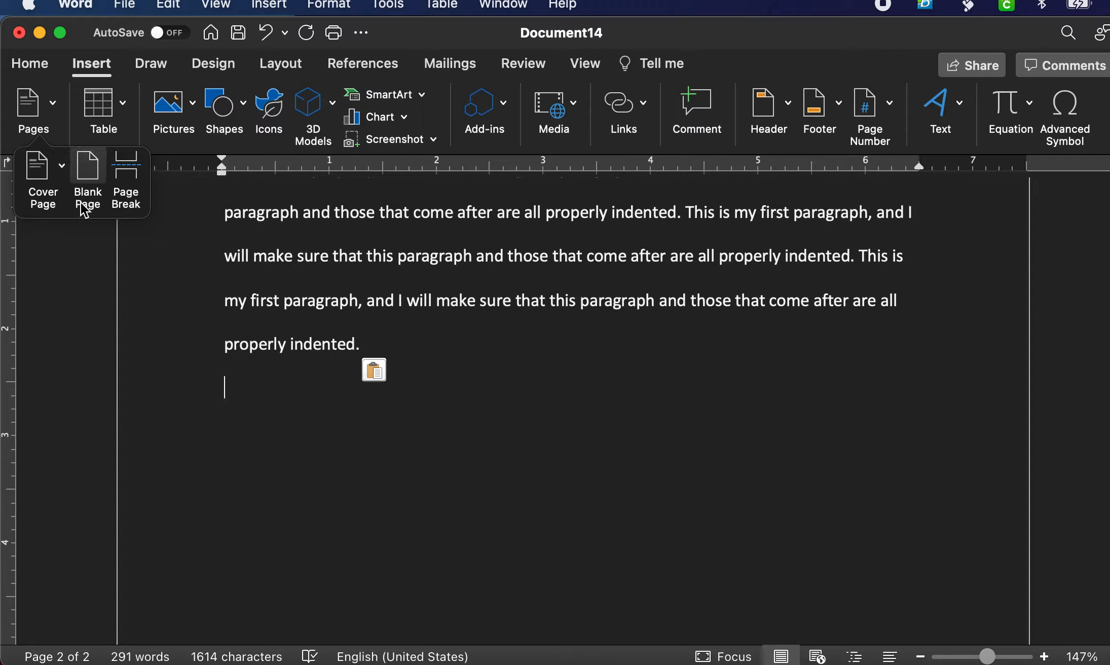
click(127, 177)
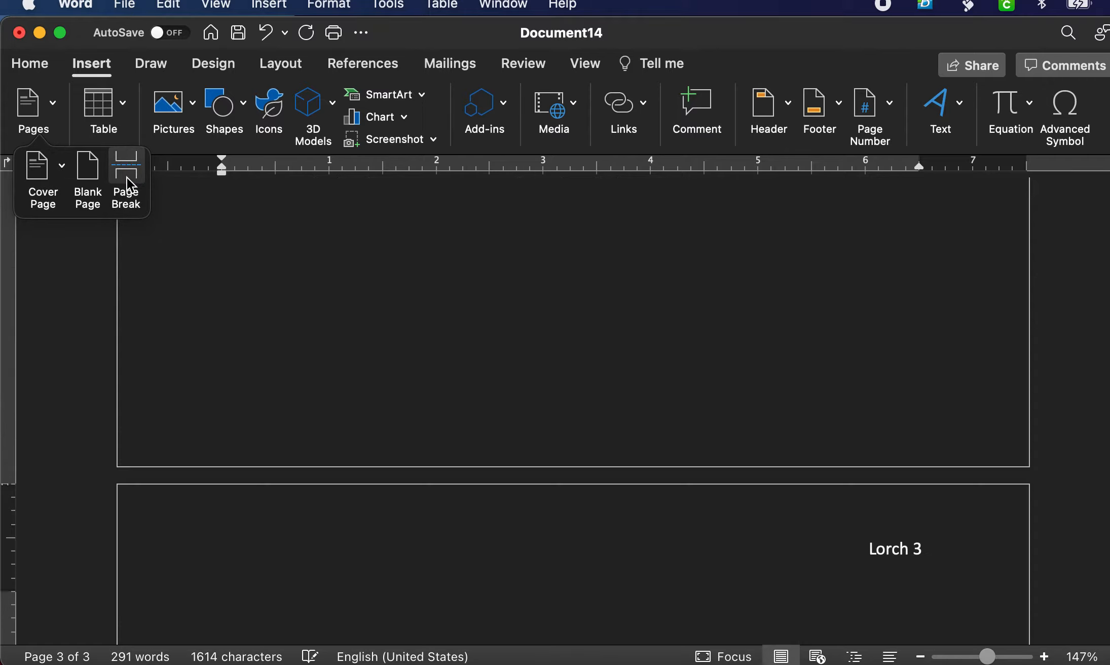
Add the heading text "Works Cited" on the first line of the new page 3.
scroll(540, 296, down, 5)
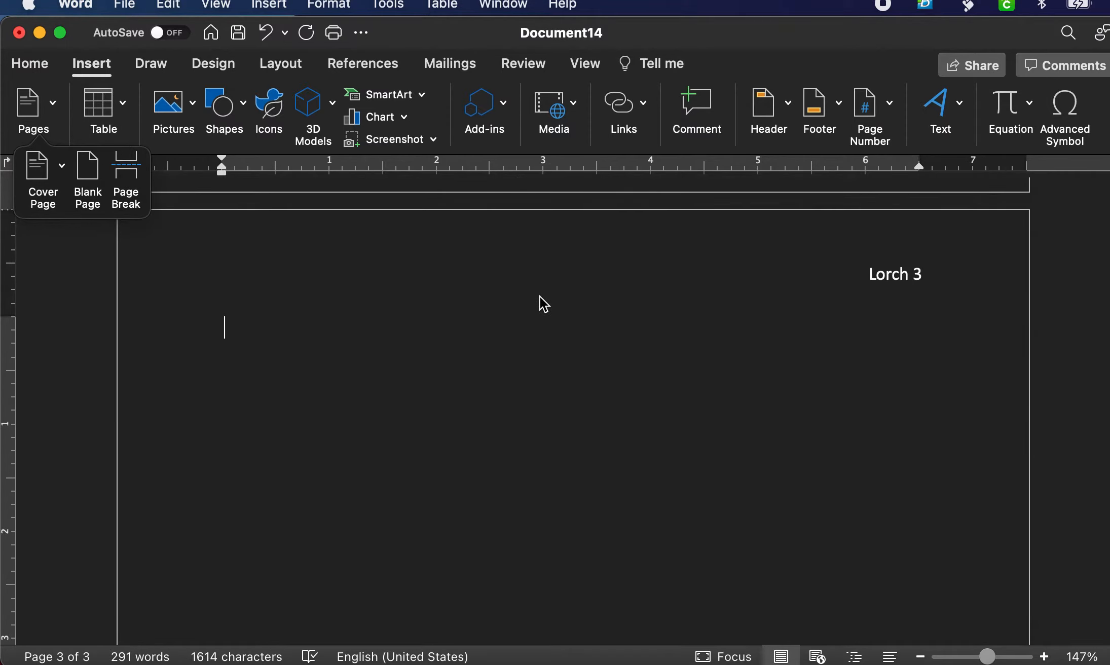
scroll(642, 338, up, 15)
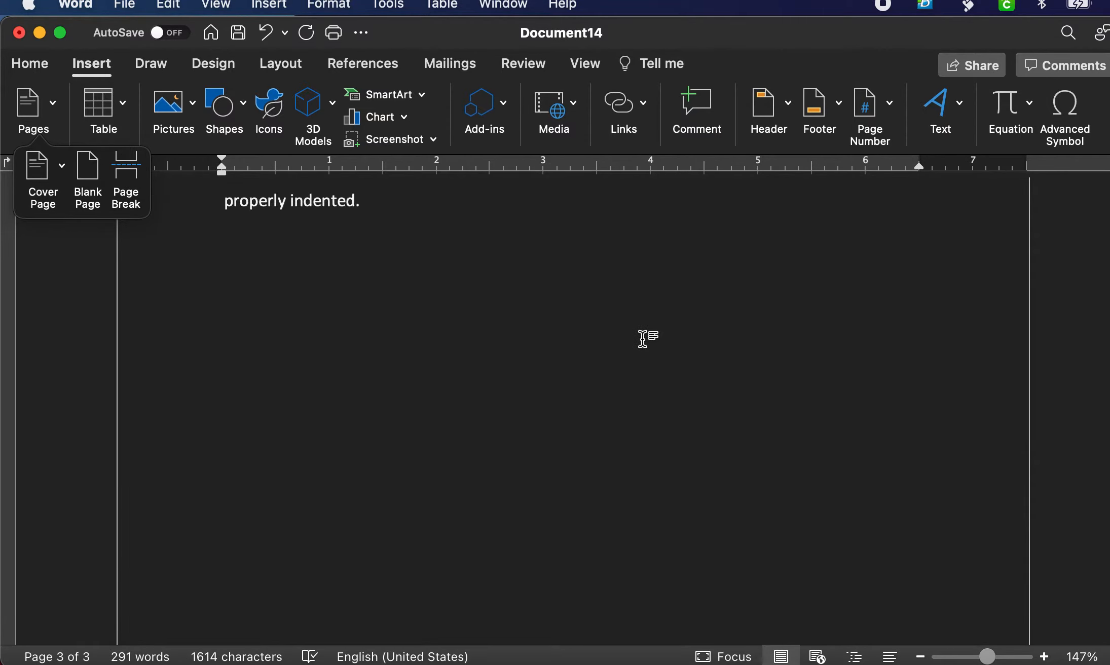
scroll(664, 504, down, 10)
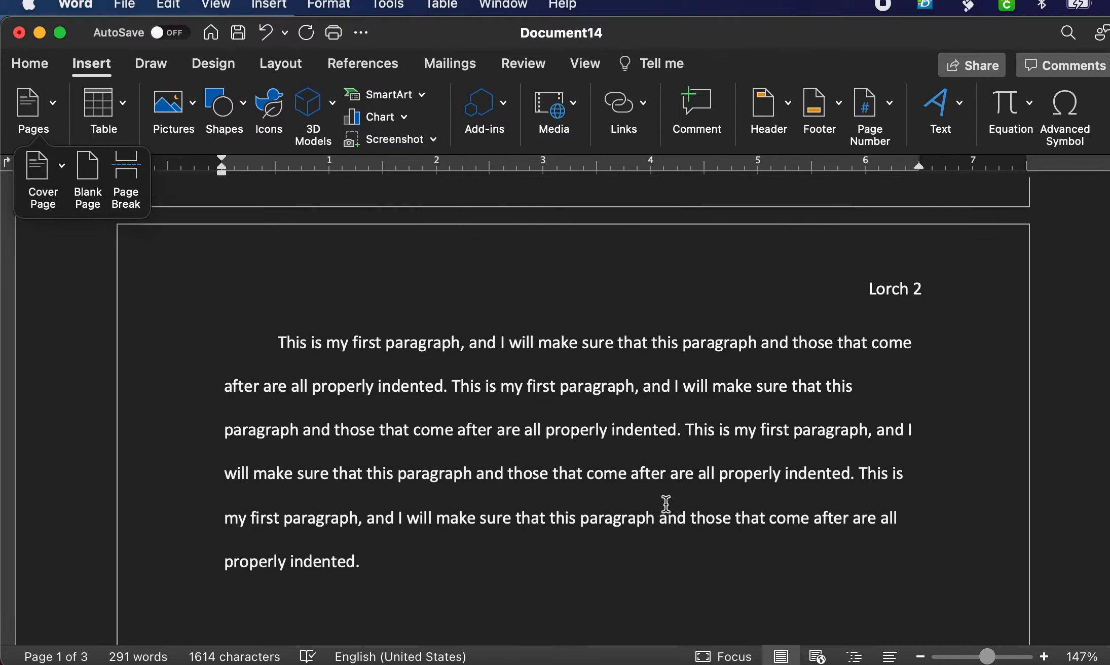
scroll(666, 503, up, 3)
scroll(665, 503, down, 10)
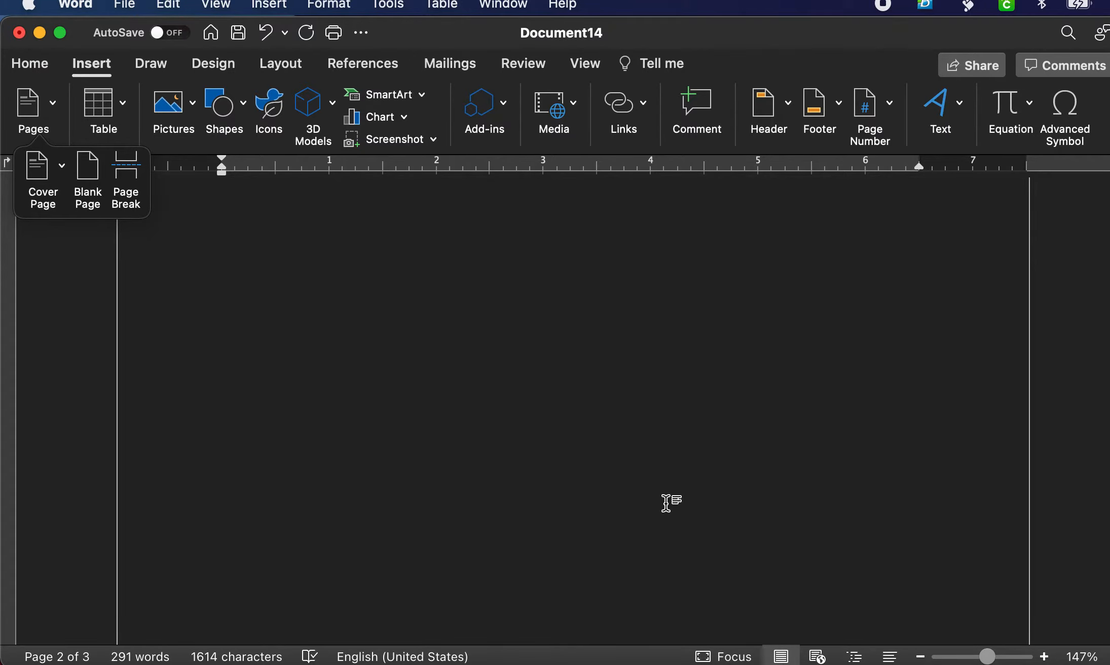
scroll(666, 504, down, 5)
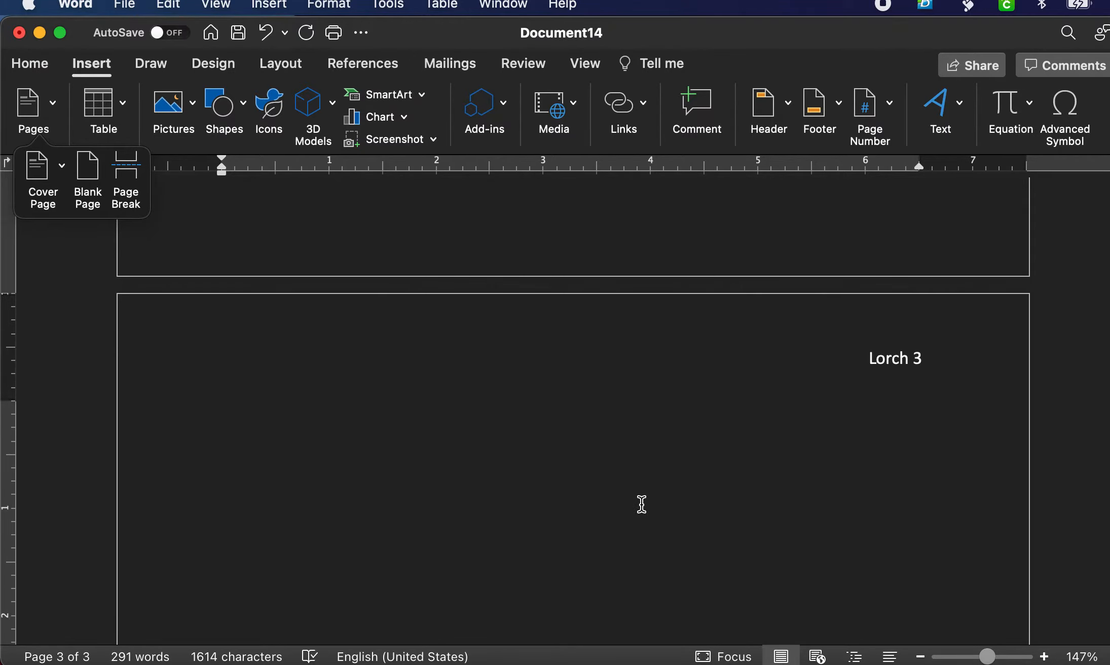
click(224, 416)
text(Works Cited)
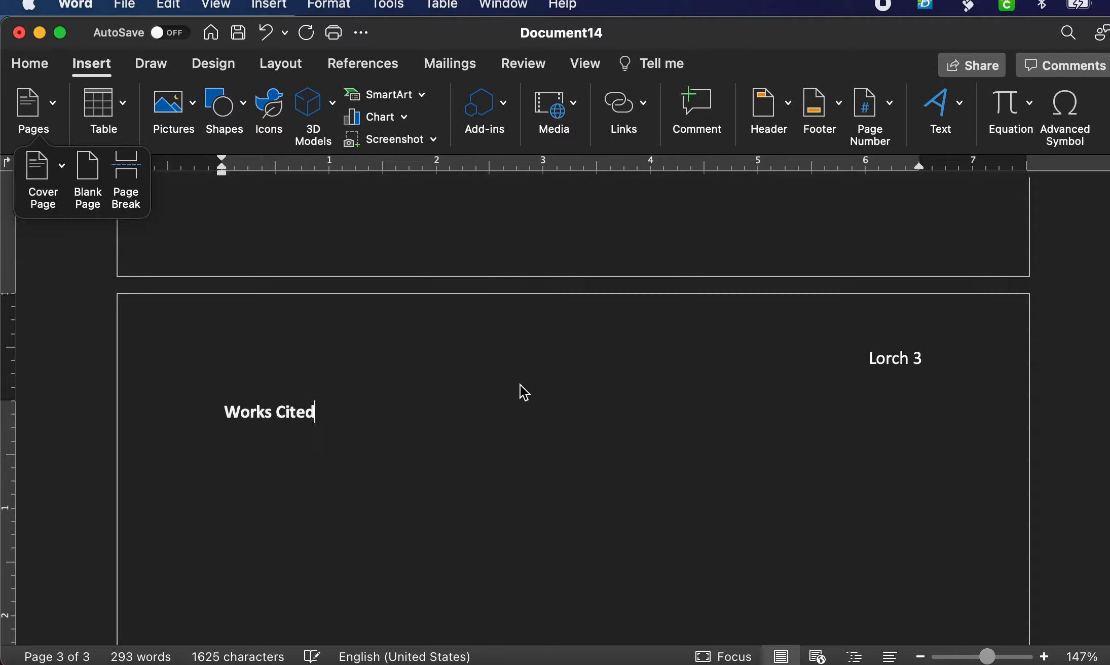
Remove the bold formatting from the "Works Cited" heading on page 3.
click(320, 414)
drag(319, 414, 181, 412)
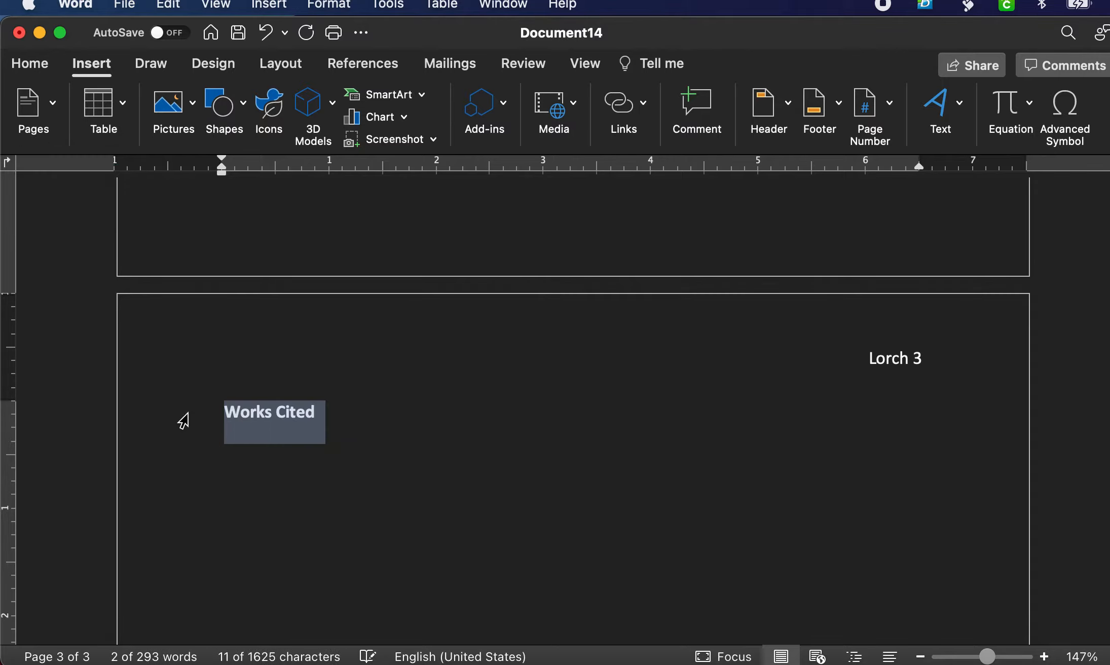
click(28, 65)
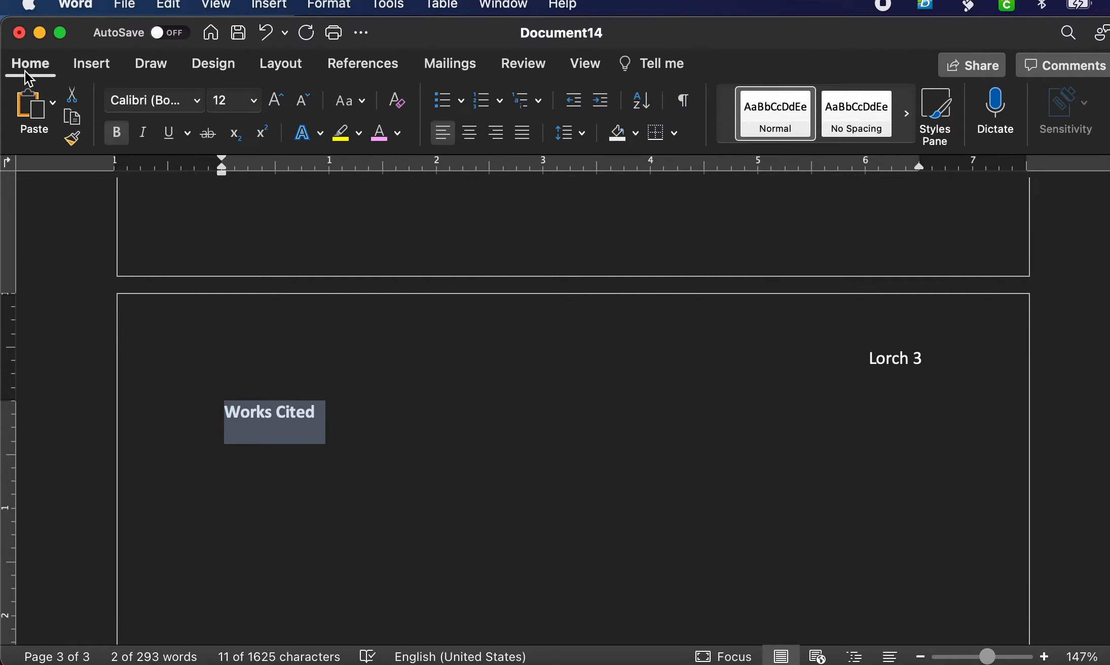
click(117, 133)
click(445, 433)
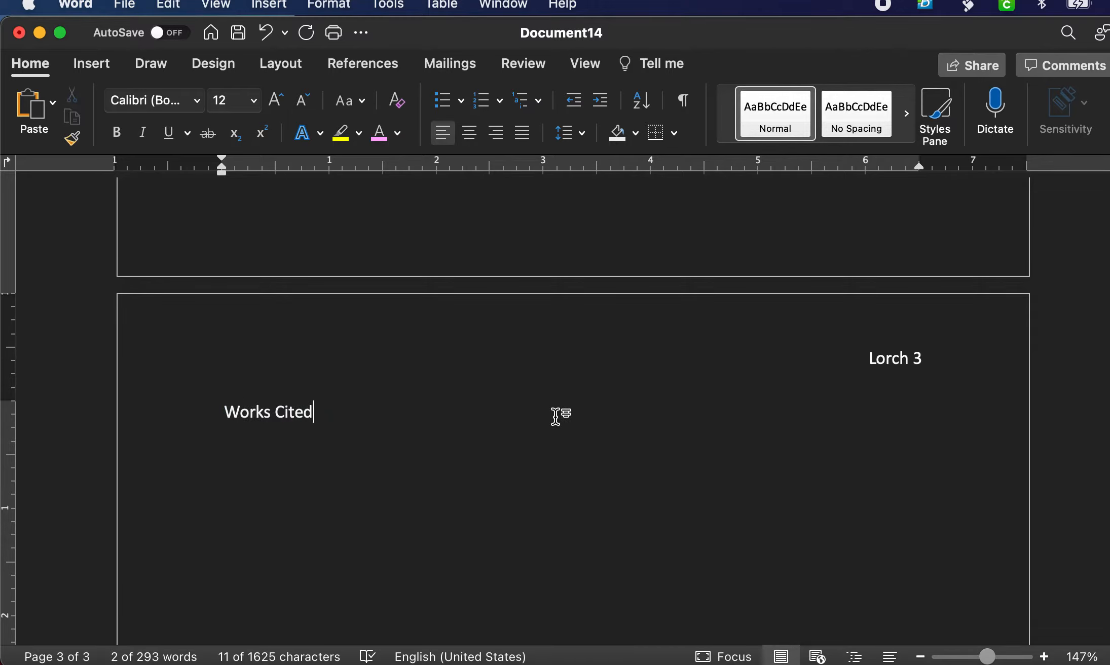
Center the "Works Cited" heading on its line.
scroll(555, 418, up, 20)
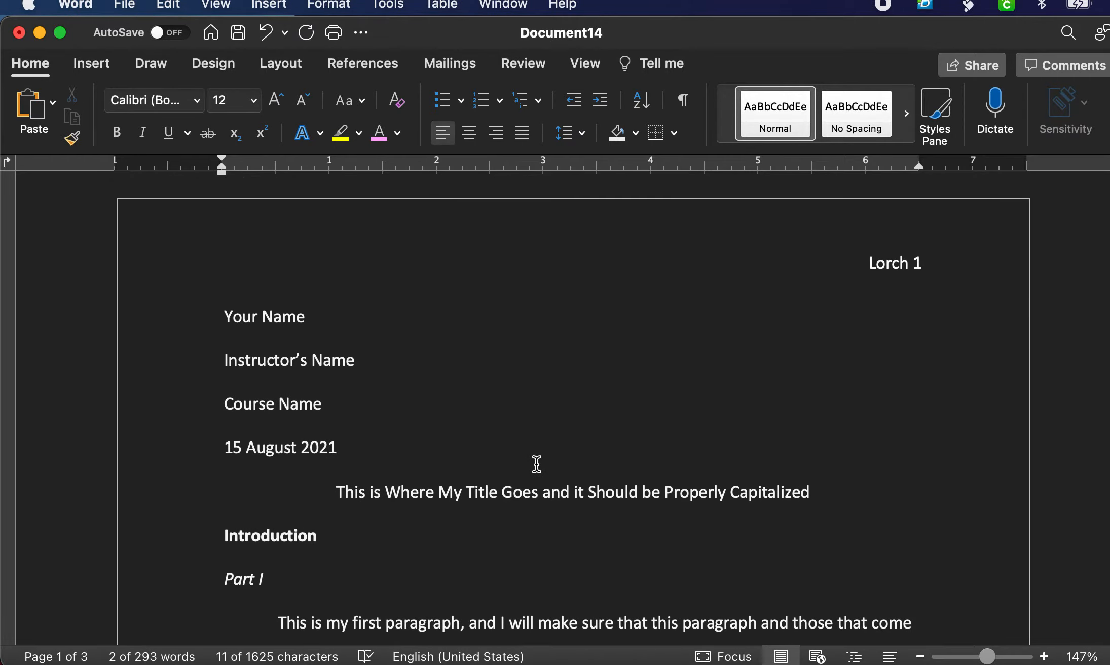
scroll(537, 464, down, 20)
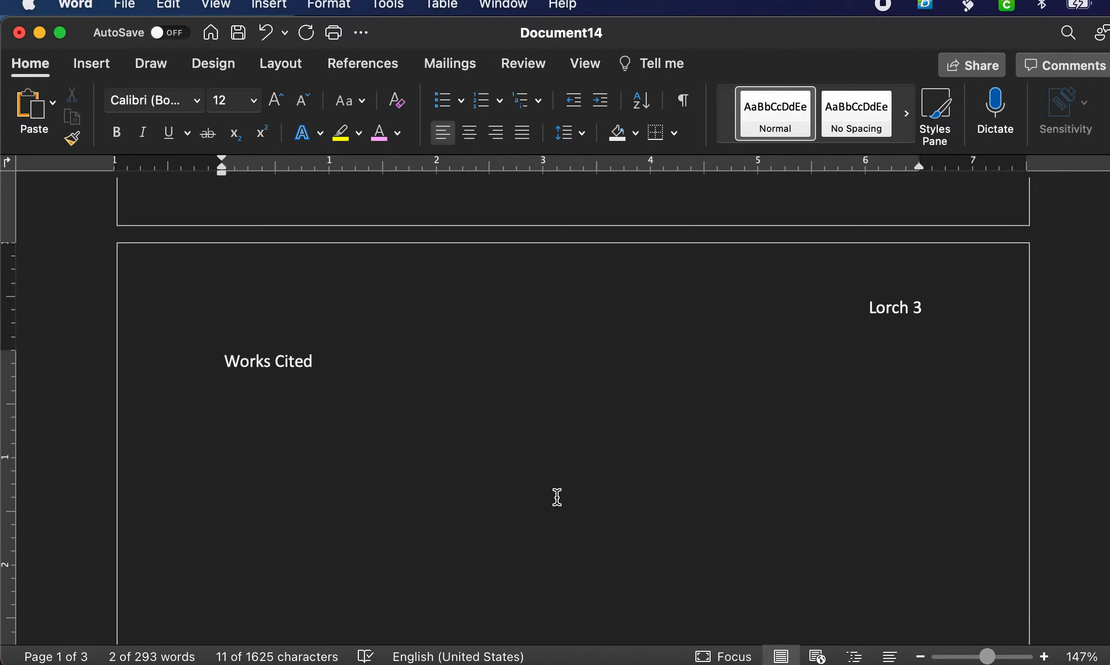
scroll(557, 497, down, 1)
scroll(557, 497, up, 2)
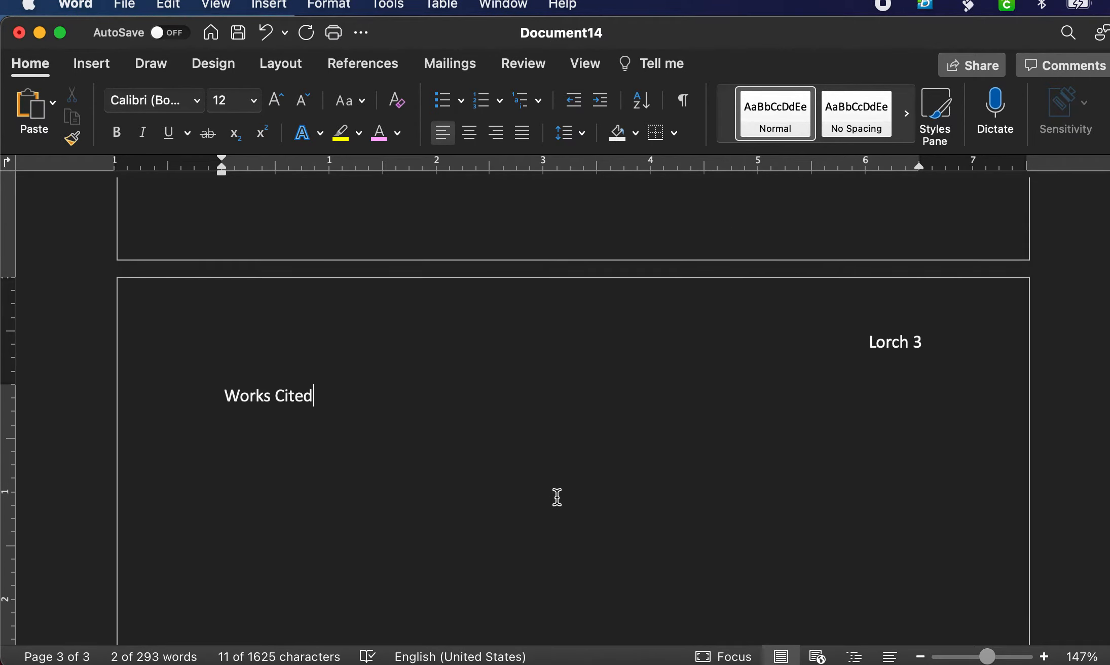
click(224, 390)
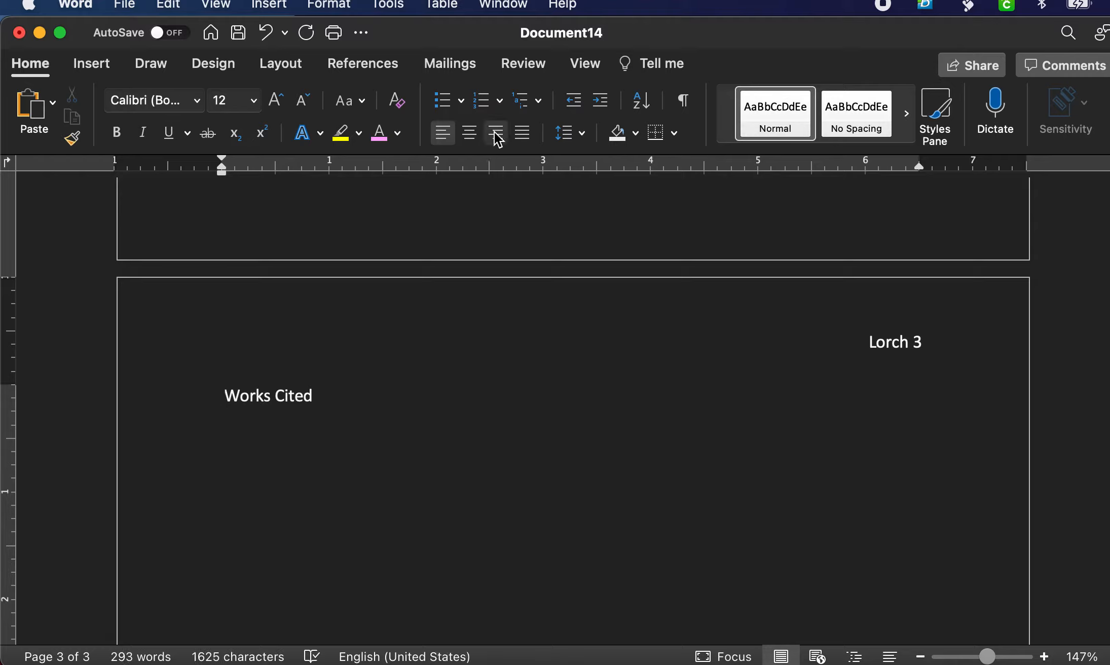
click(469, 133)
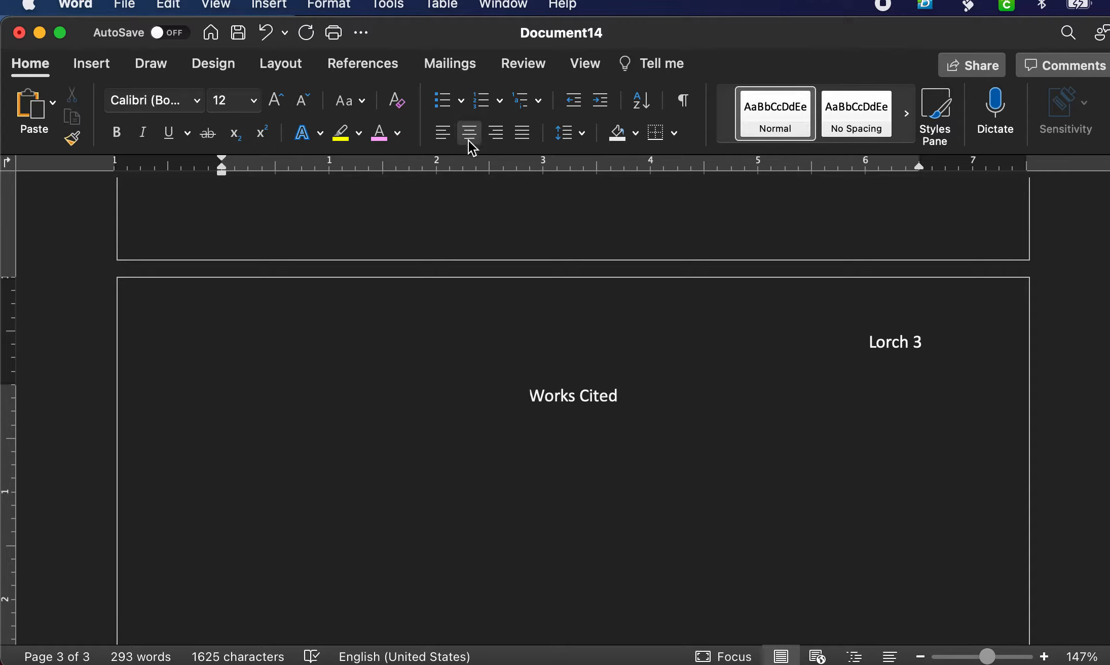
Start a new left-aligned line below the "Works Cited" heading.
click(638, 396)
key(Return)
click(444, 138)
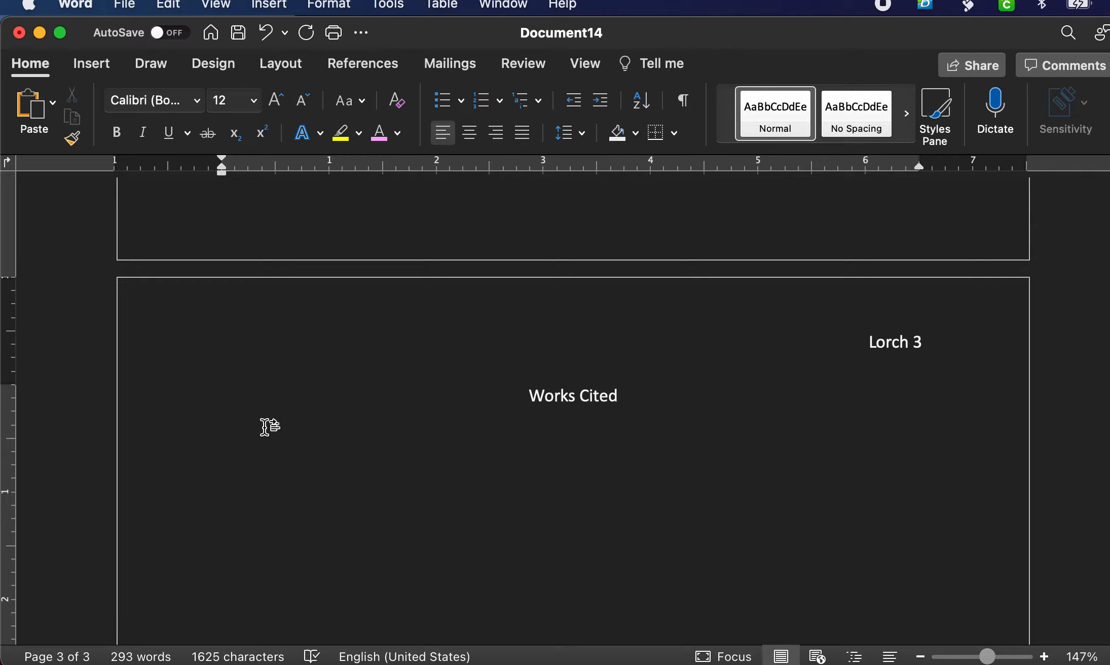
Enter the author's name, last name first, followed by the quoted article title "This is the Title of a Fancy Article in an Academic Book.".
text(Ba)
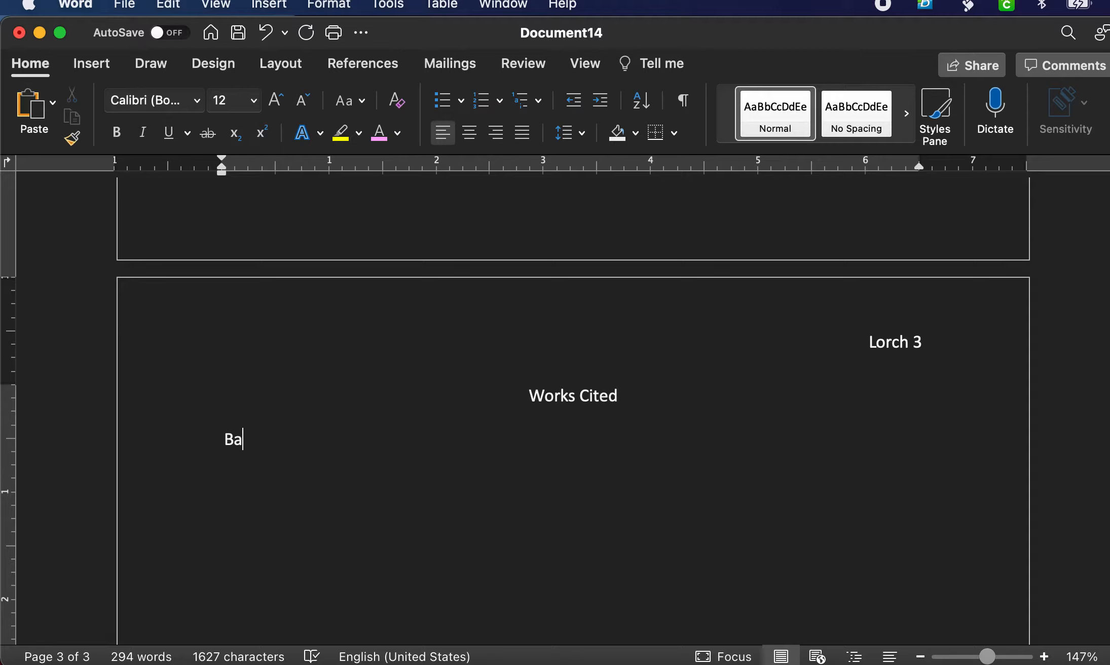
text(rrington, J)
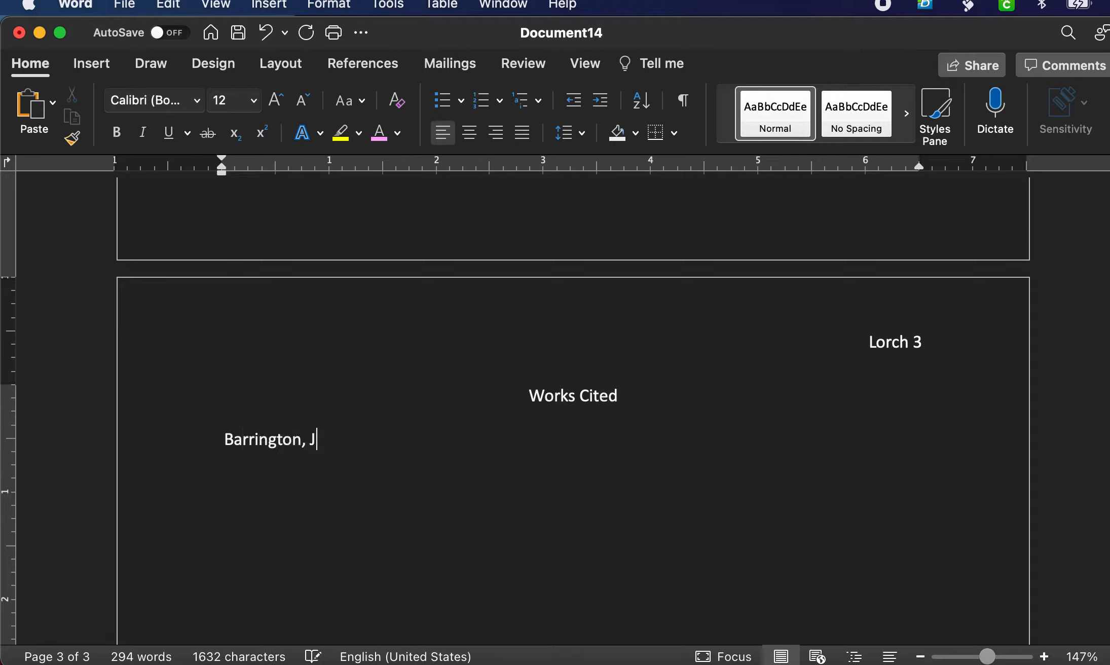
text(oshua. “)
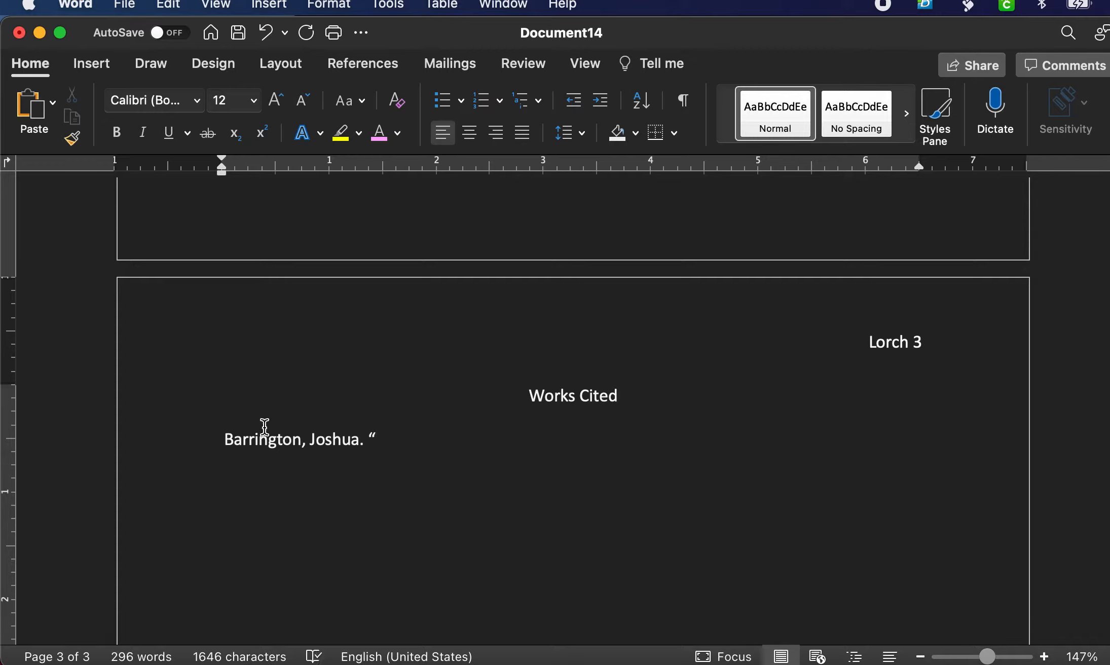
text(. "This is the Tit)
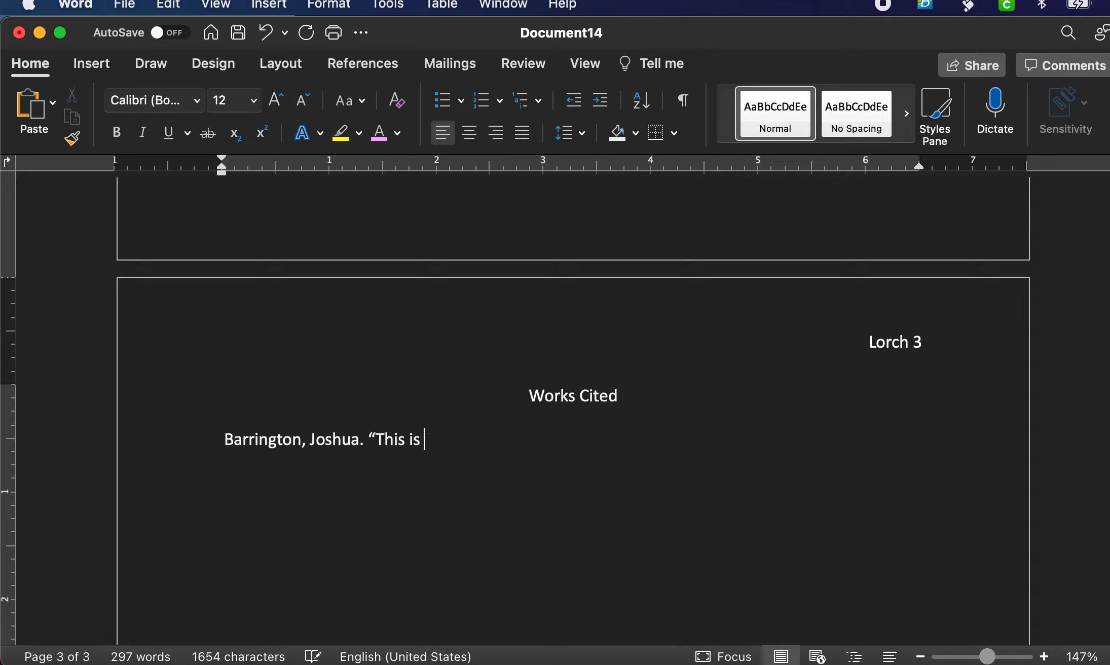
text(le )
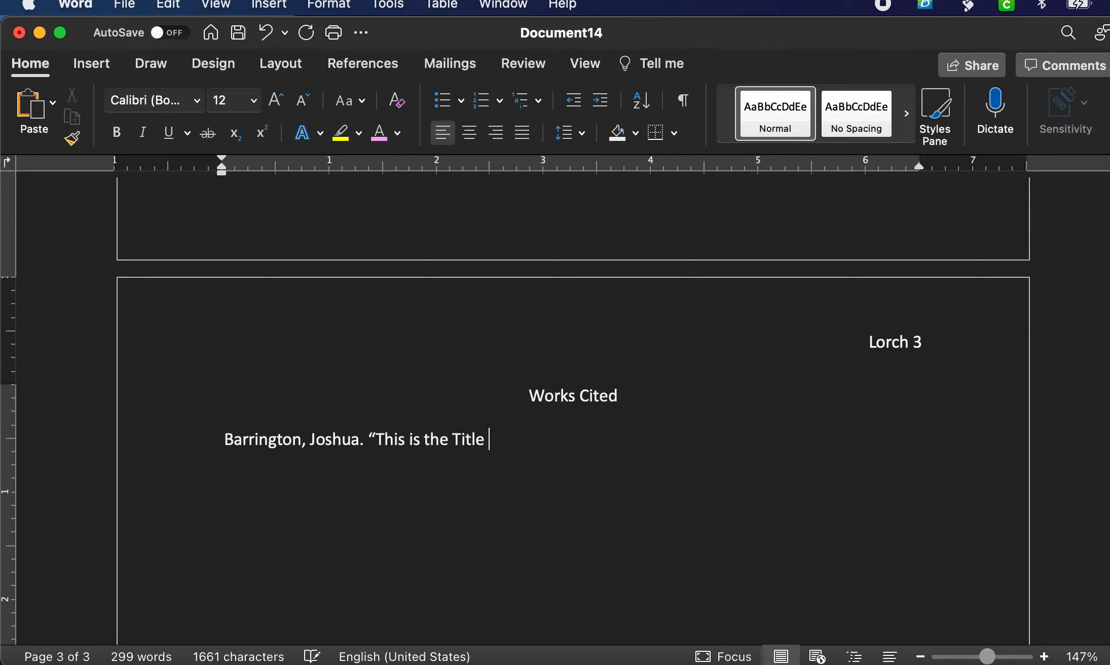
text(of a )
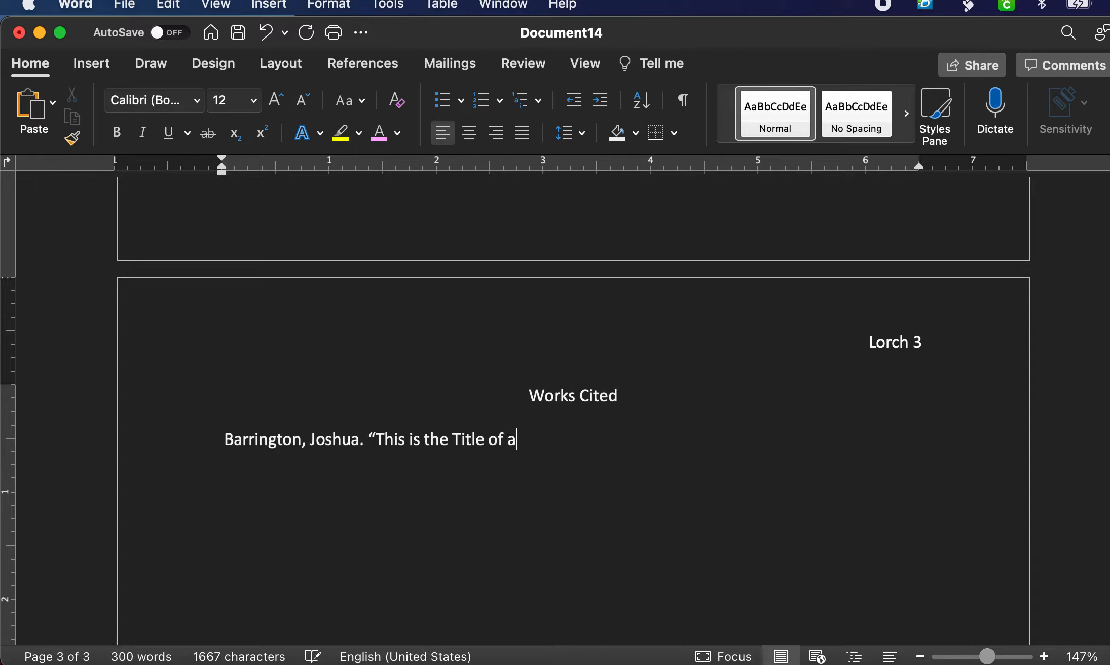
text(Fancy)
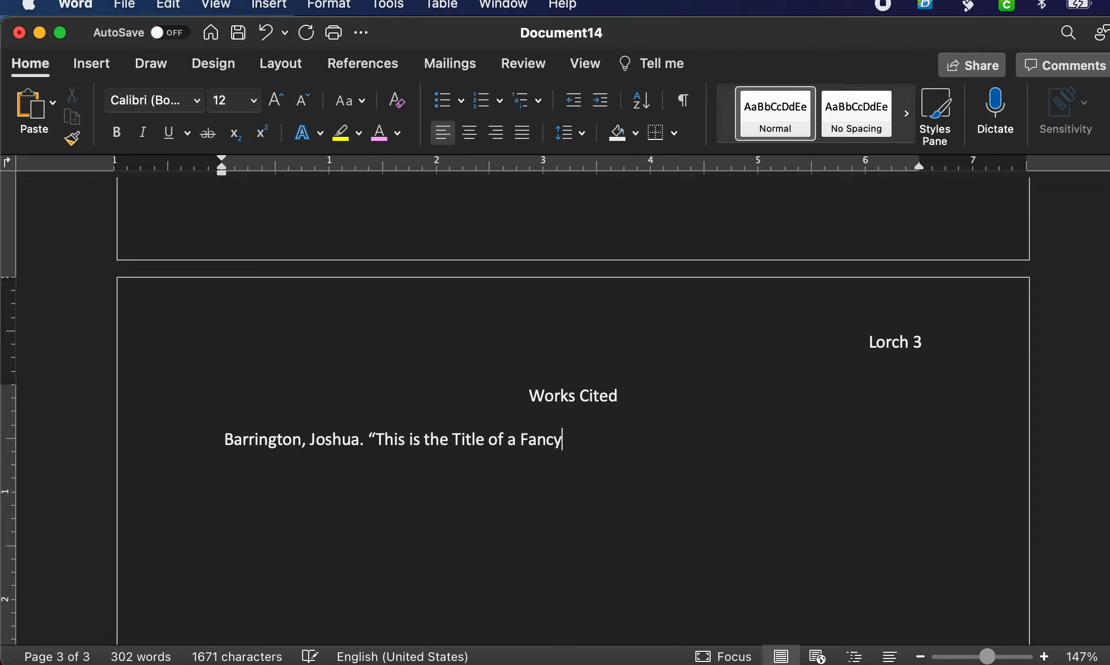
text( Article i)
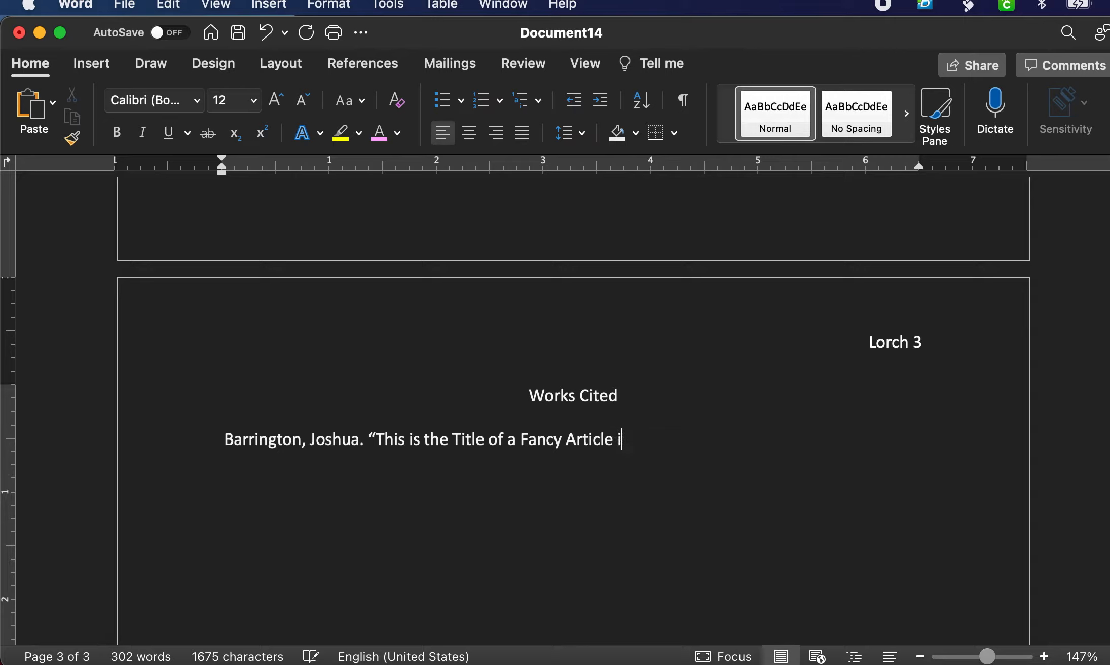
text(n an Ac)
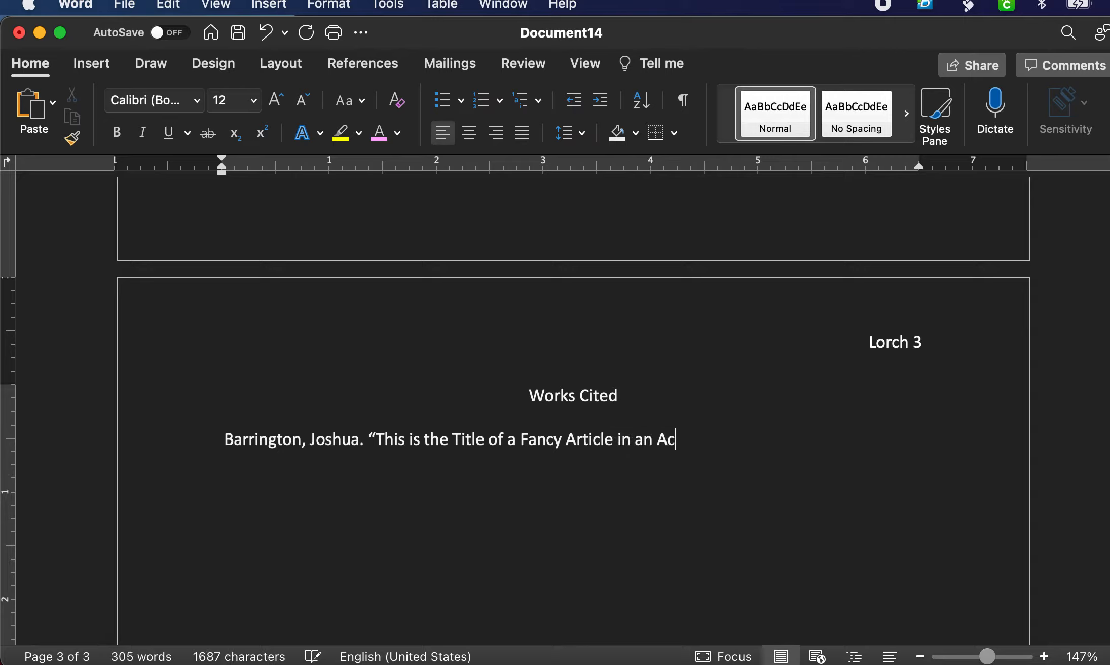
text(ademic Book)
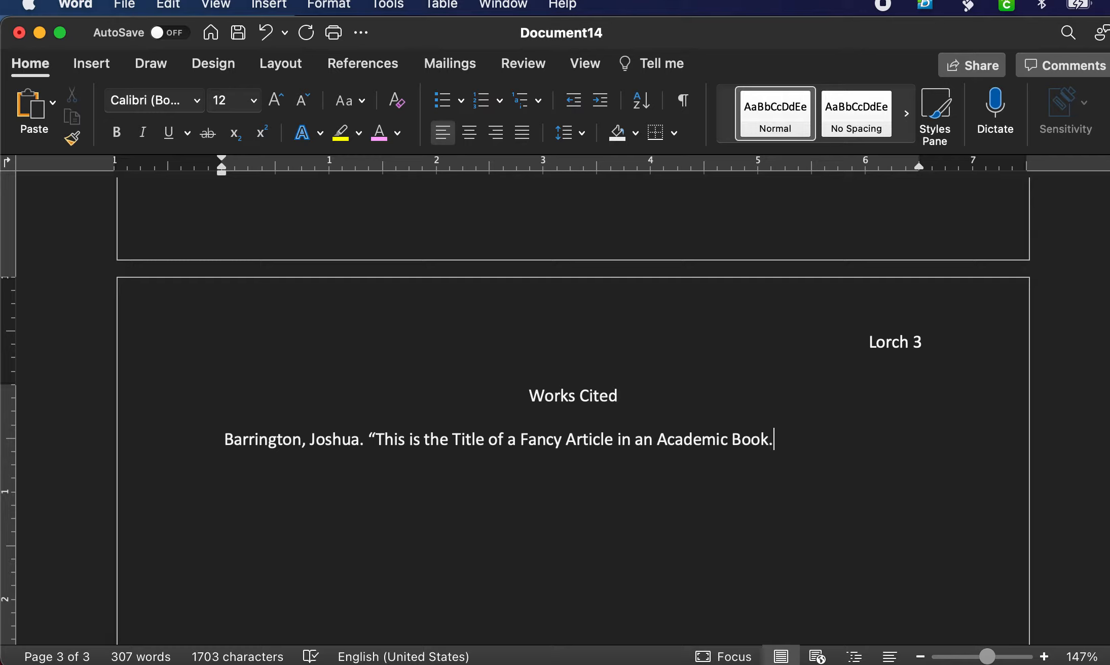
text(.")
Add the italic book title "This is a Totally Made Up Book Title for the Purpose of this Works Cited Tutorial Page", followed by a non-italic period.
key(super+i)
text(This )
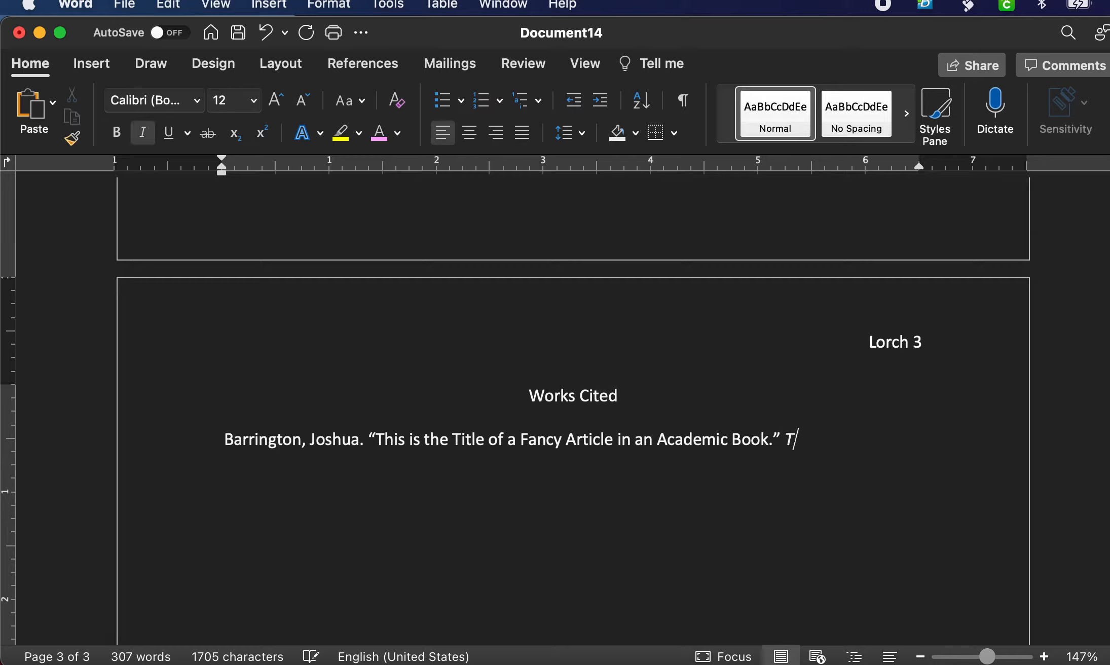
text(is a )
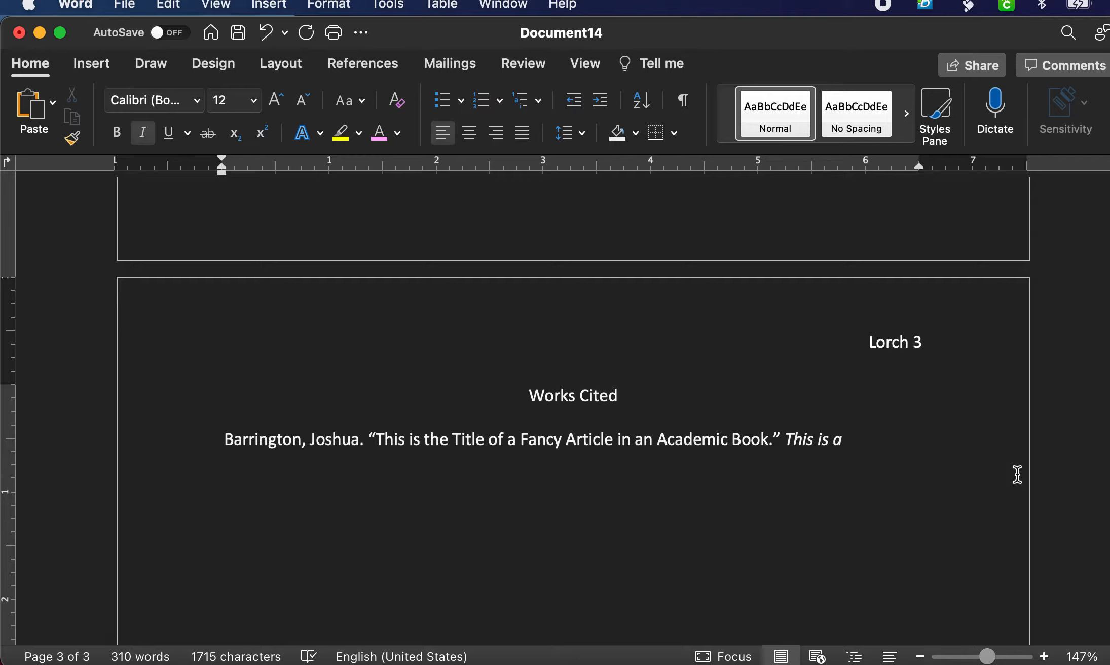
text(Totaa)
key(BackSpace)
text(lly Mak)
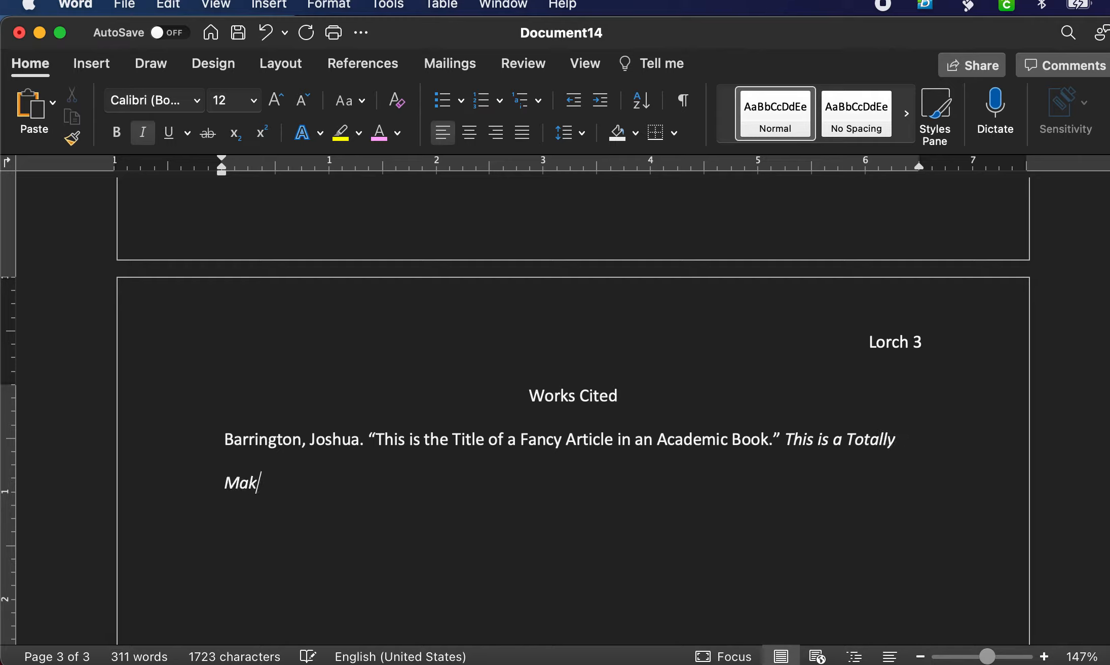
key(BackSpace)
text(d)
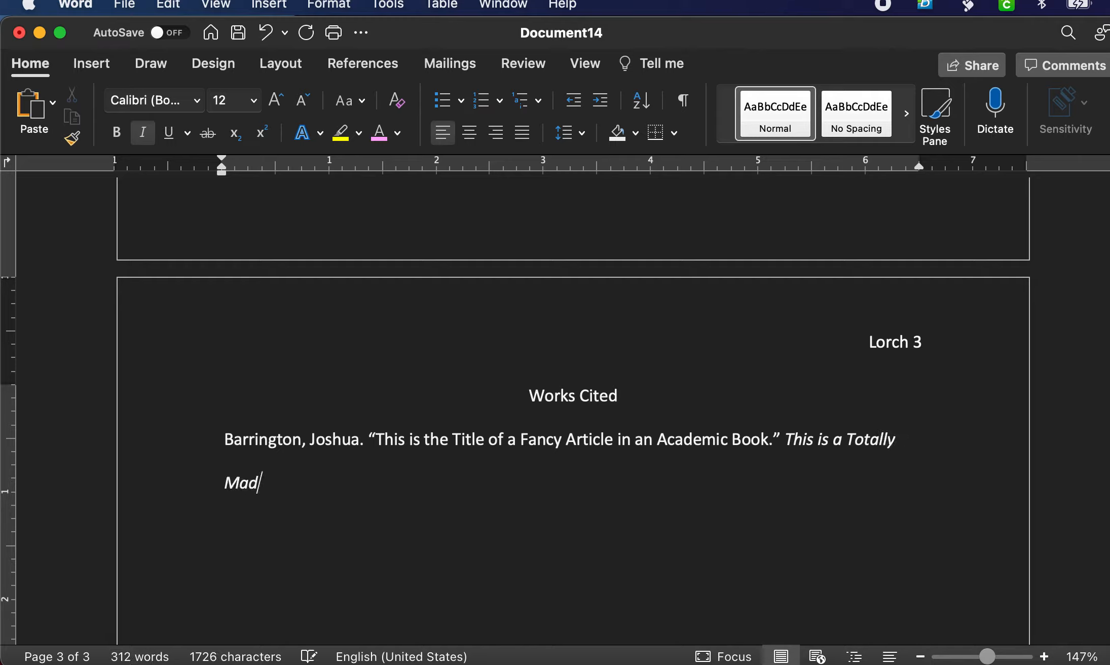
text(e Up )
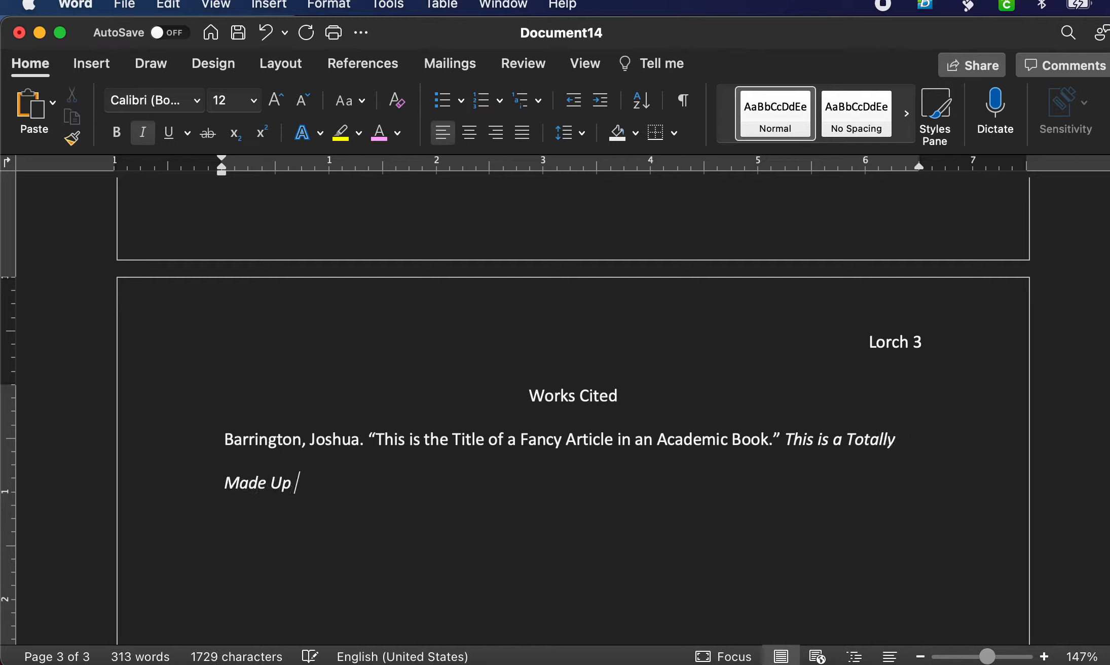
text(Book Title for)
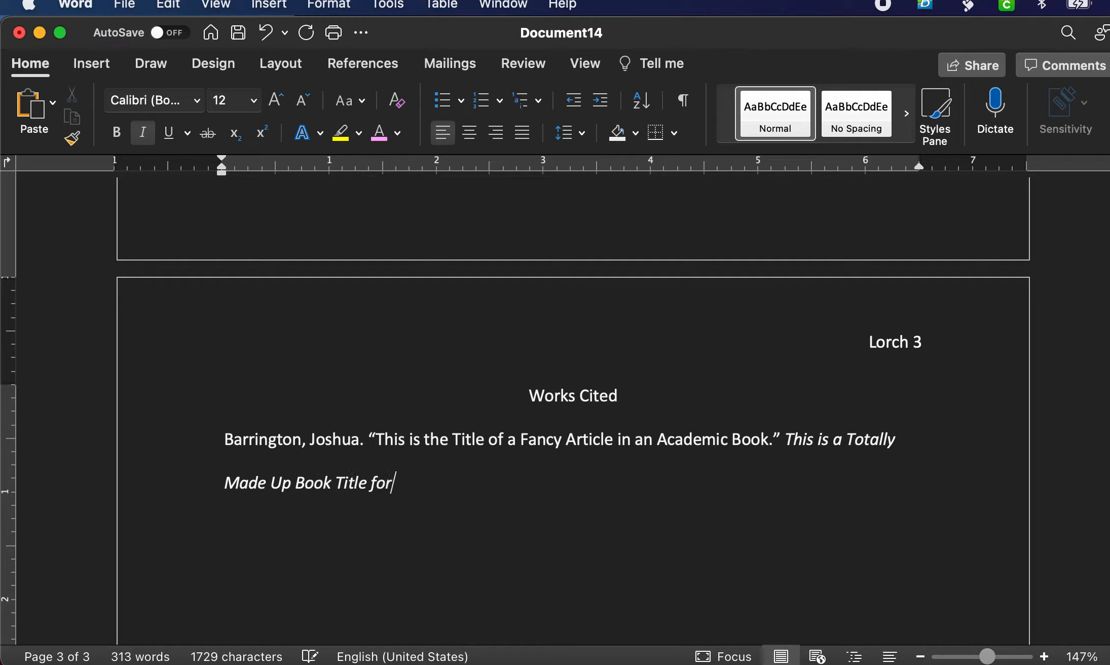
text(t)
text( the P)
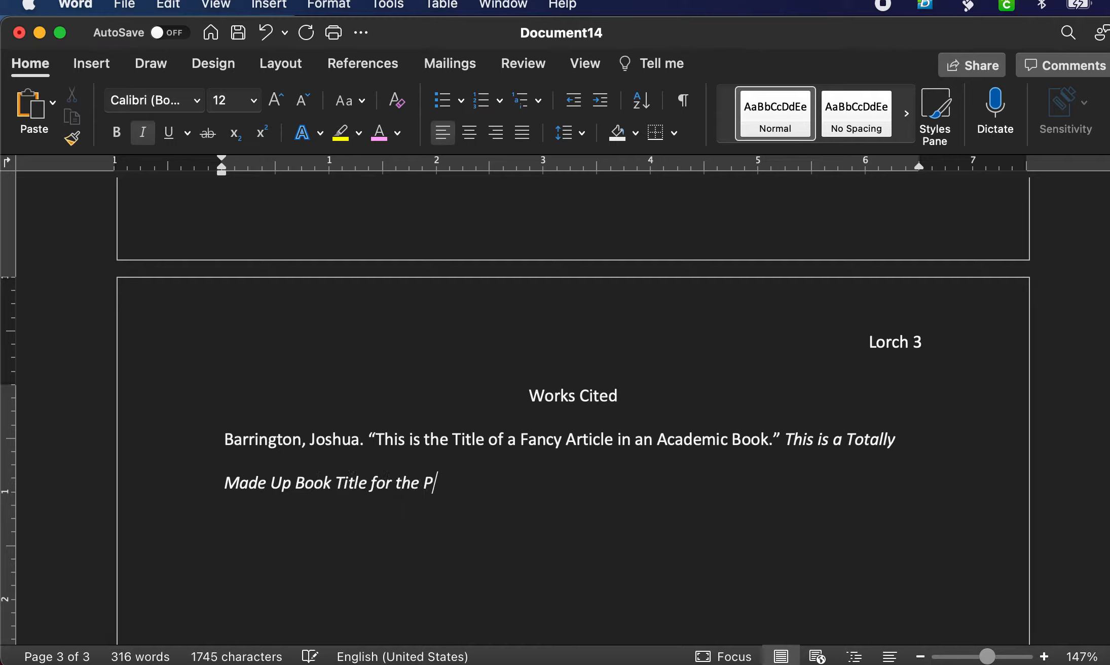
text(urpose of )
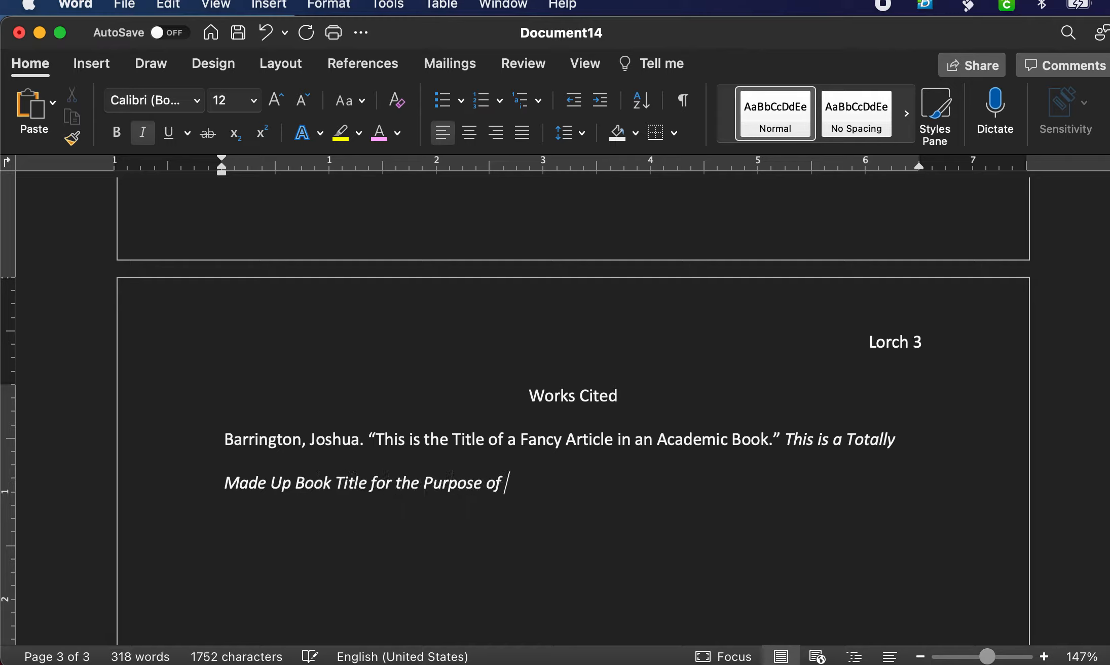
text(this )
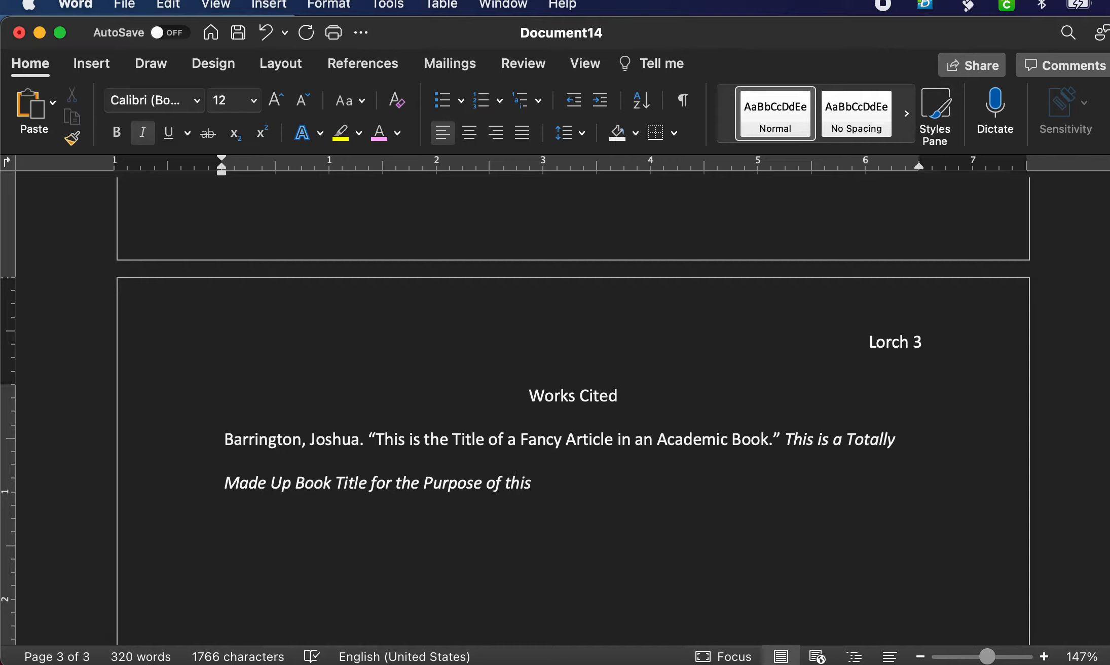
text(Works Cited T)
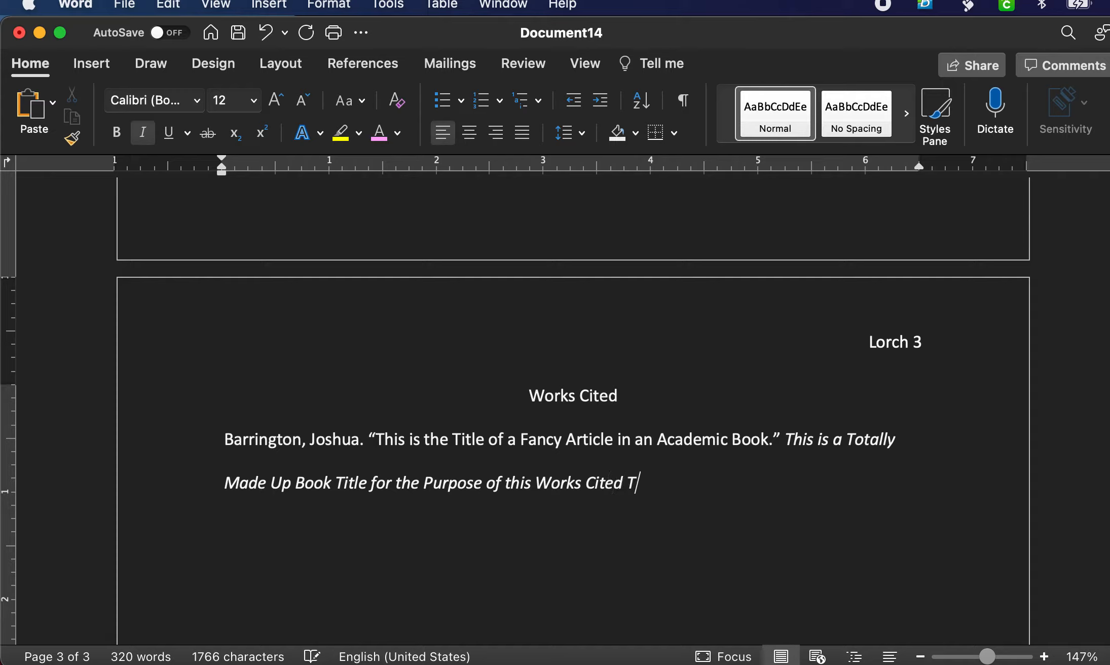
text(utorial Page)
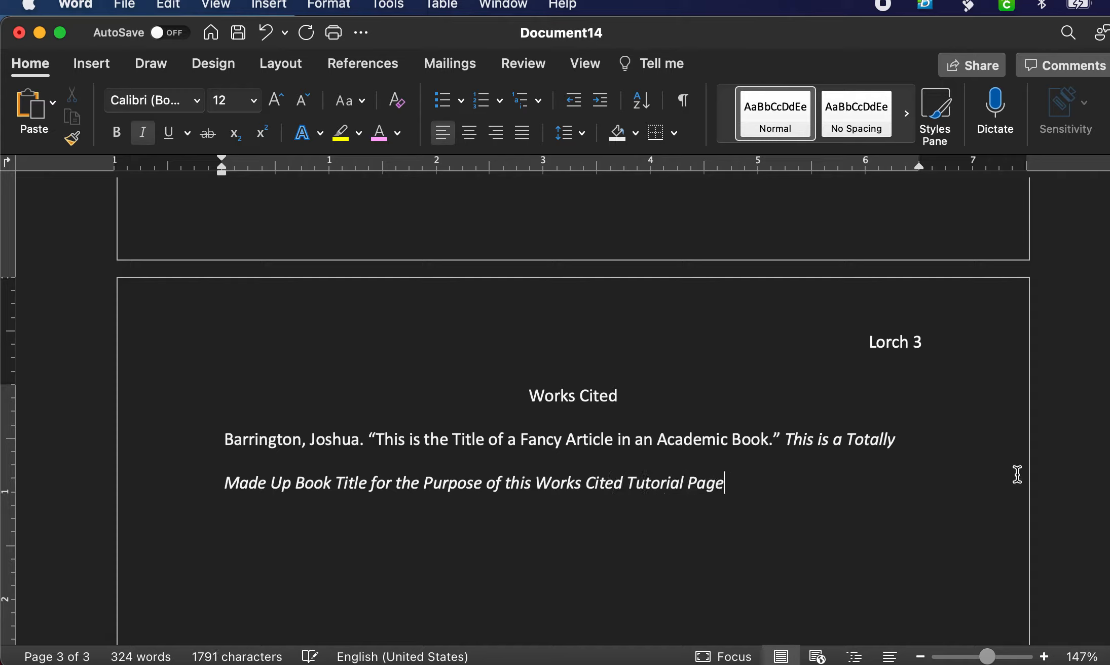
key(super+i)
text(.)
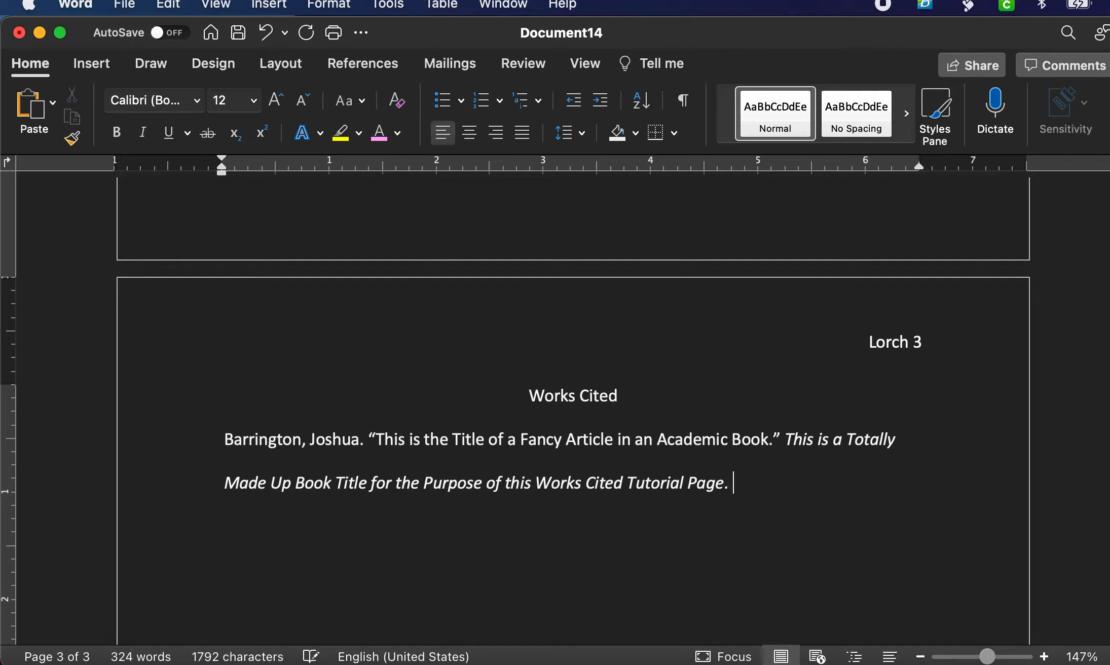
Continue the citation in regular text with "Edited by" and the editor's full name.
text( Edi)
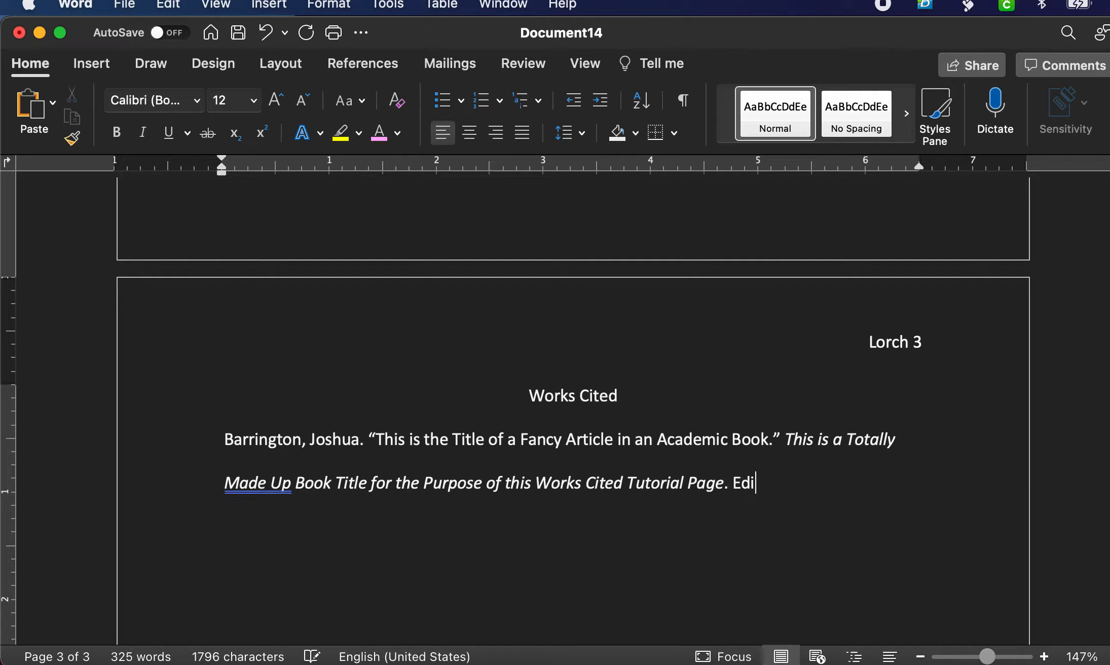
text(ted by Mar)
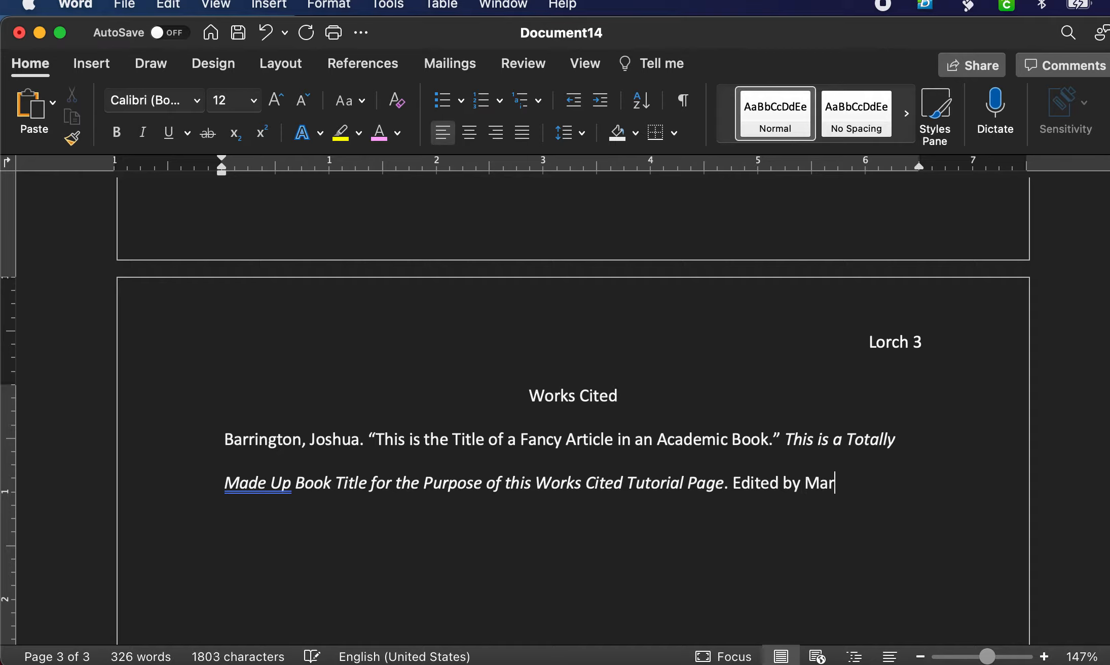
text(ia Santa)
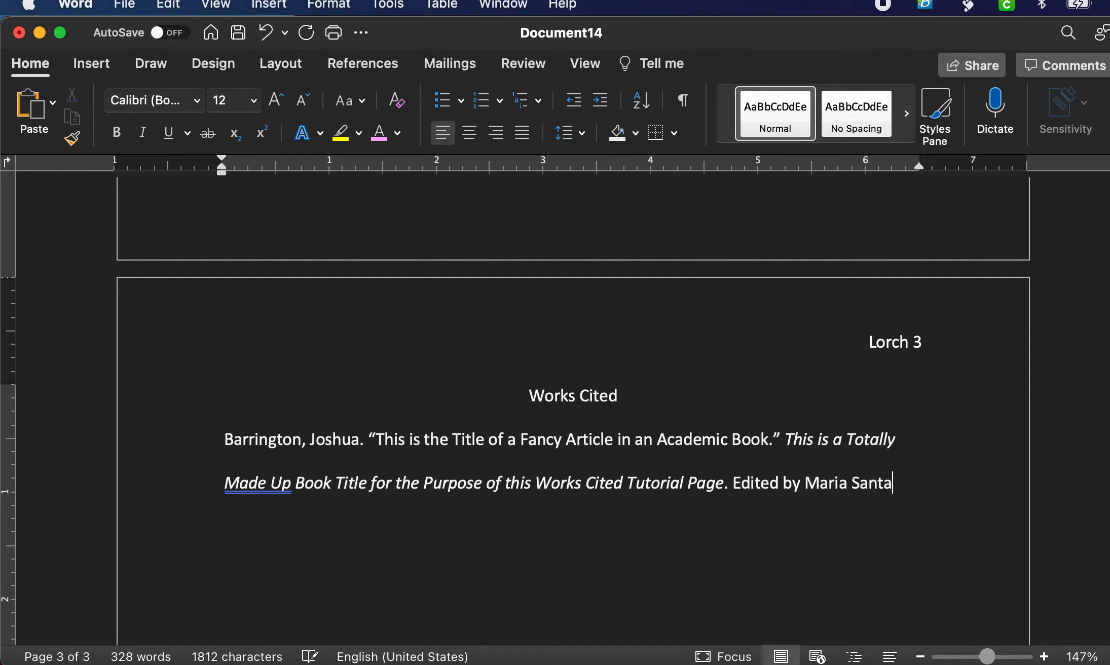
text( Ana)
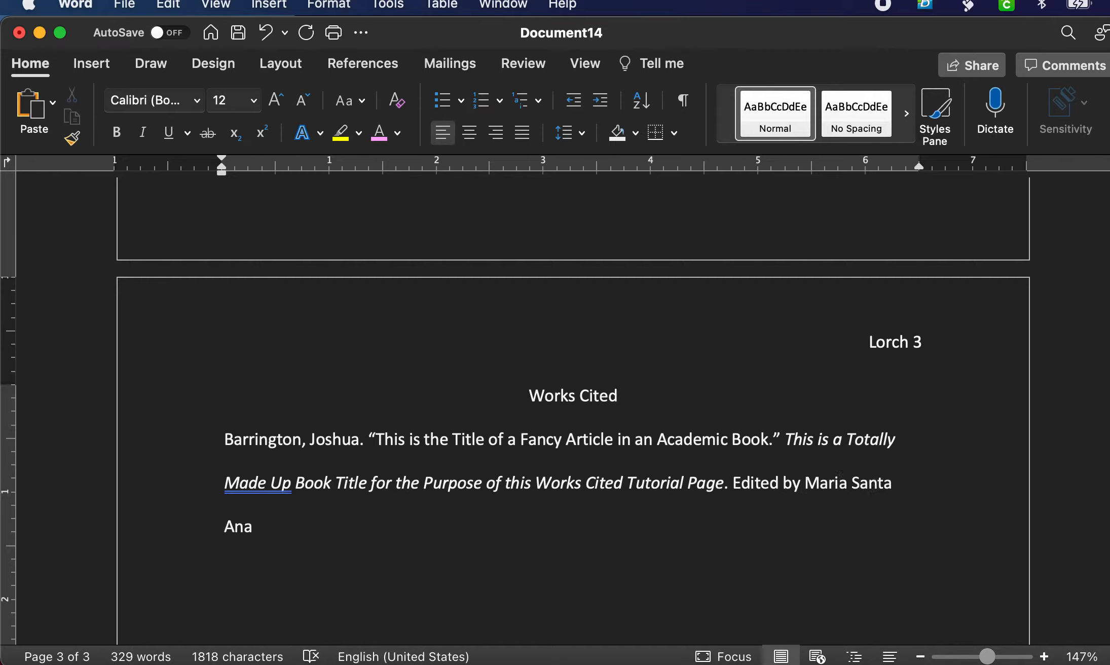
Complete the citation after the editor's name with the publication details "Oxford UP, 2018, pp. 286-99.".
text(. O)
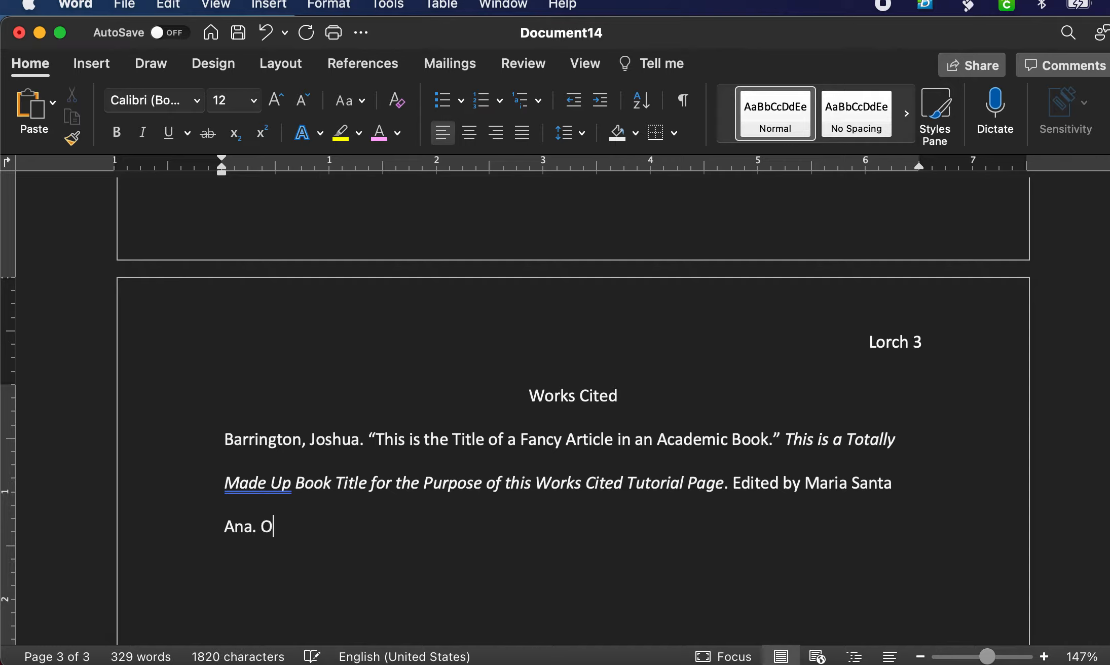
text(xford UP)
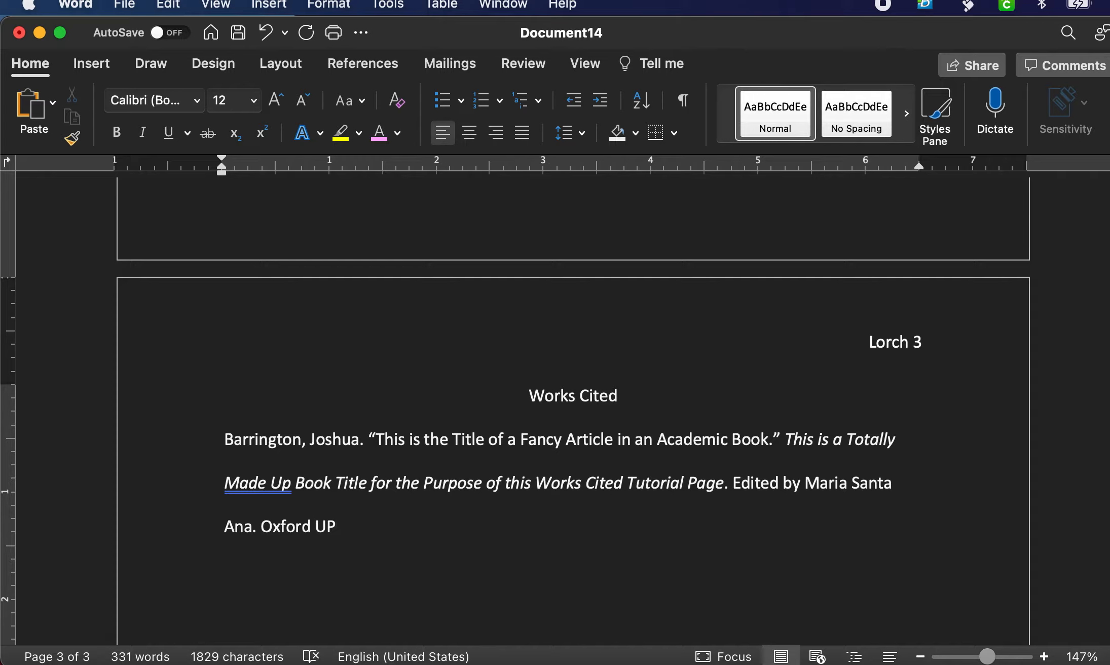
text(, 20)
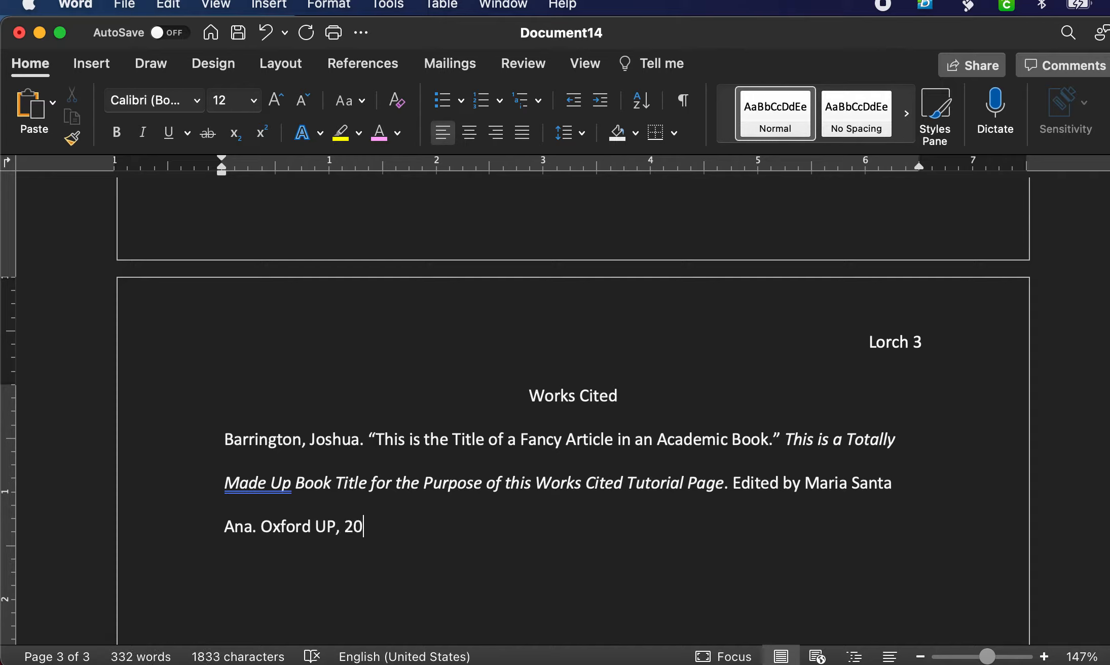
text(18, pp. )
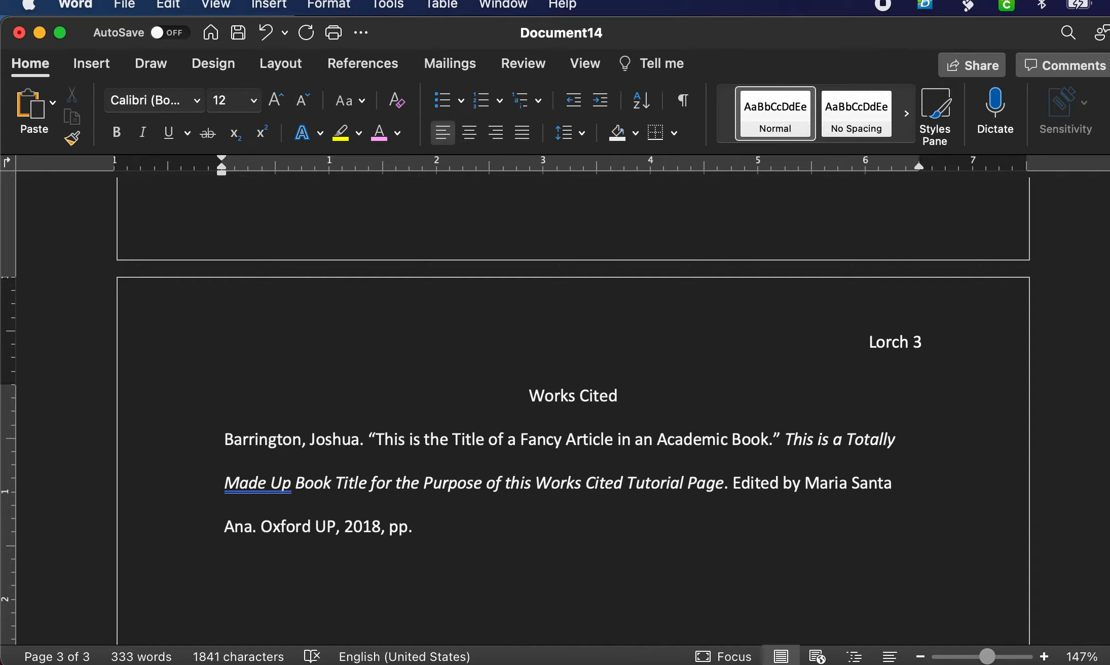
text(286)
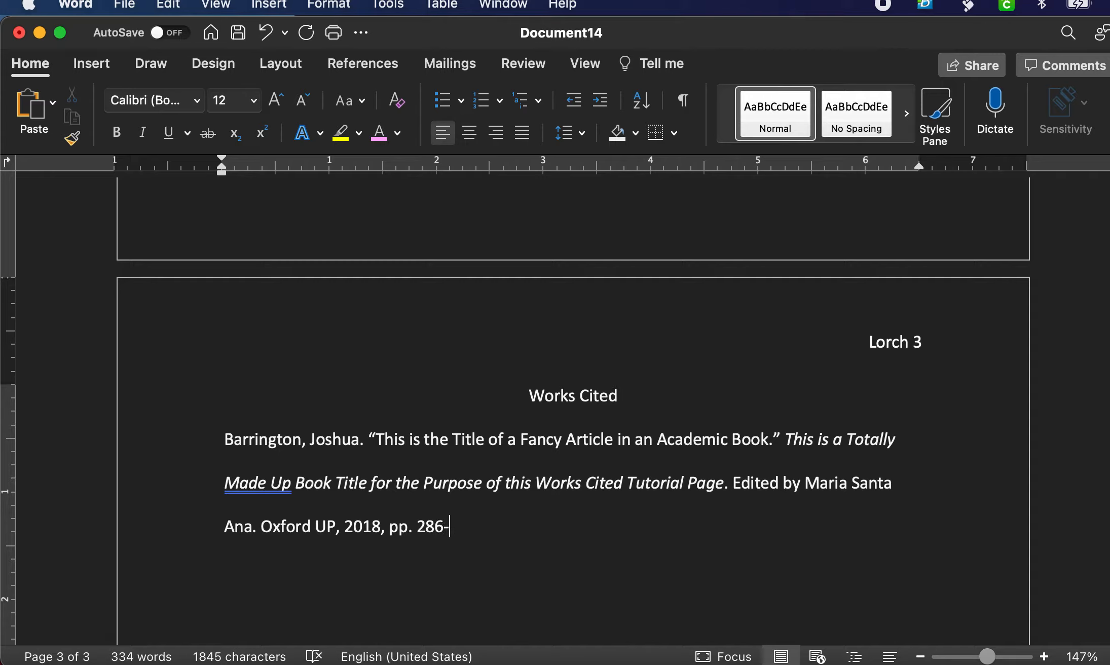
text(-99.)
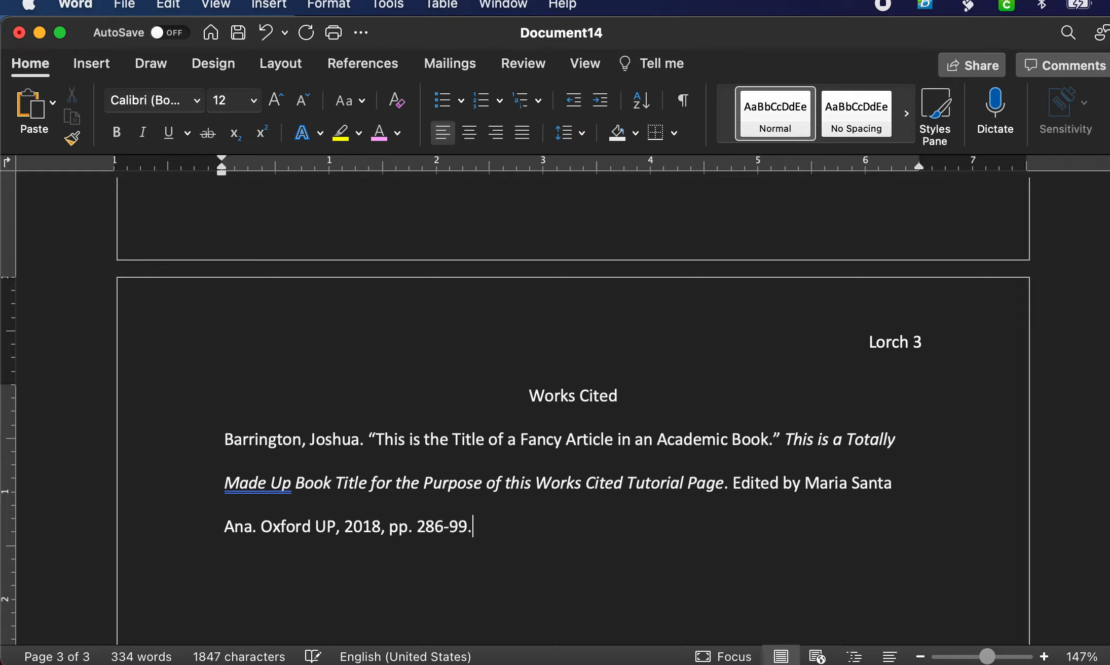
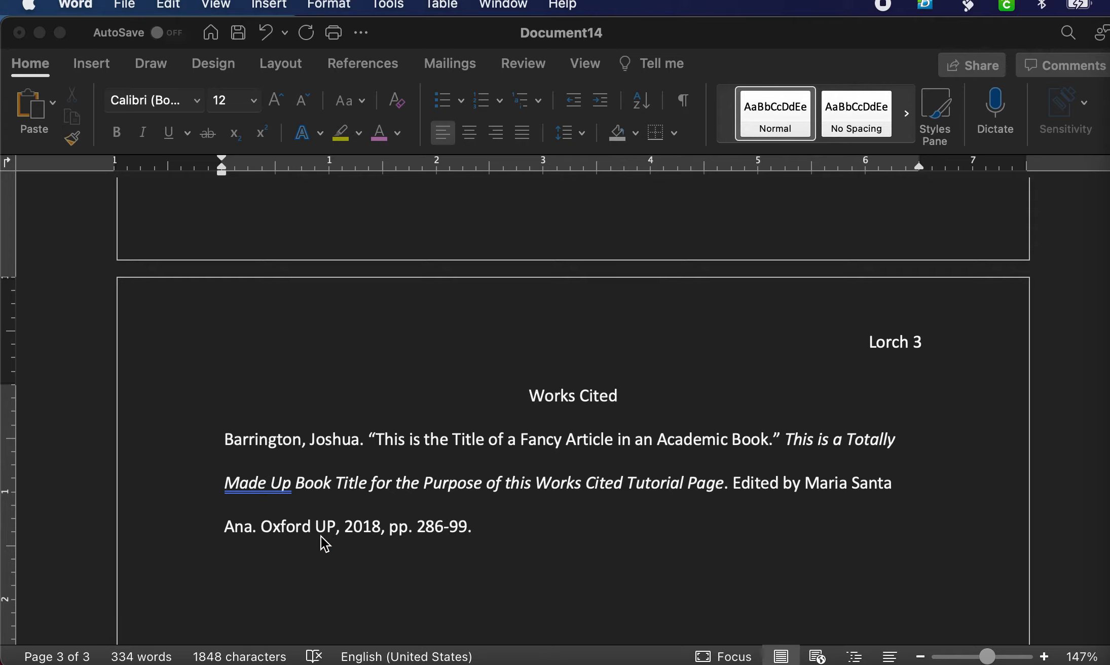
Apply a 0.5" hanging indent to the whole citation paragraph.
click(225, 445)
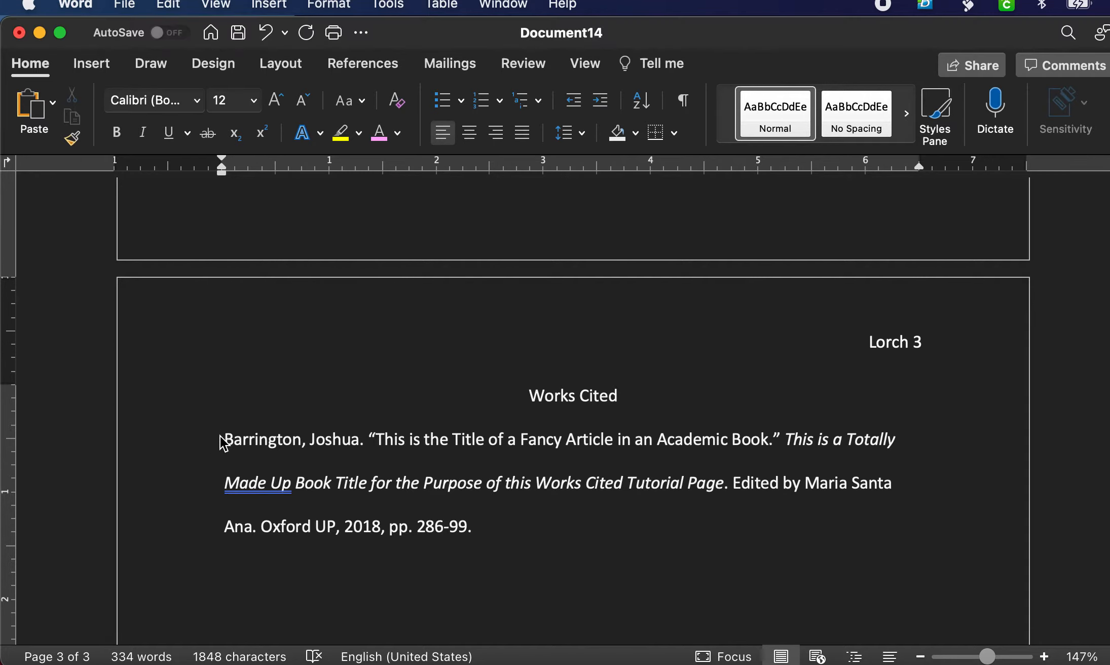
drag(223, 438, 483, 523)
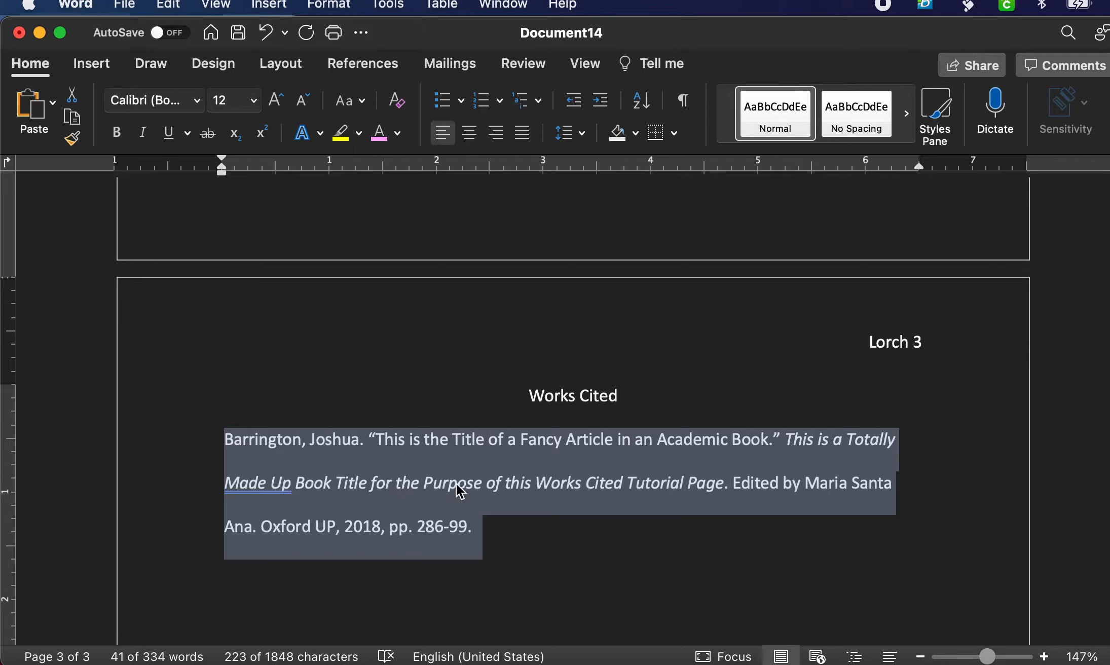
right_click(450, 463)
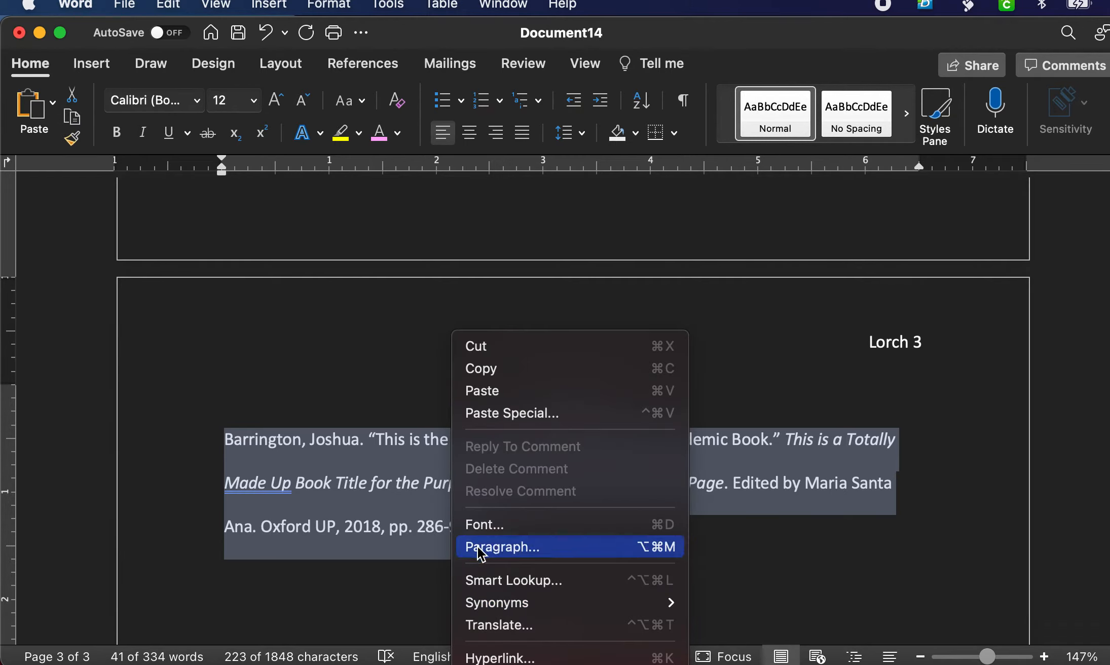
click(505, 547)
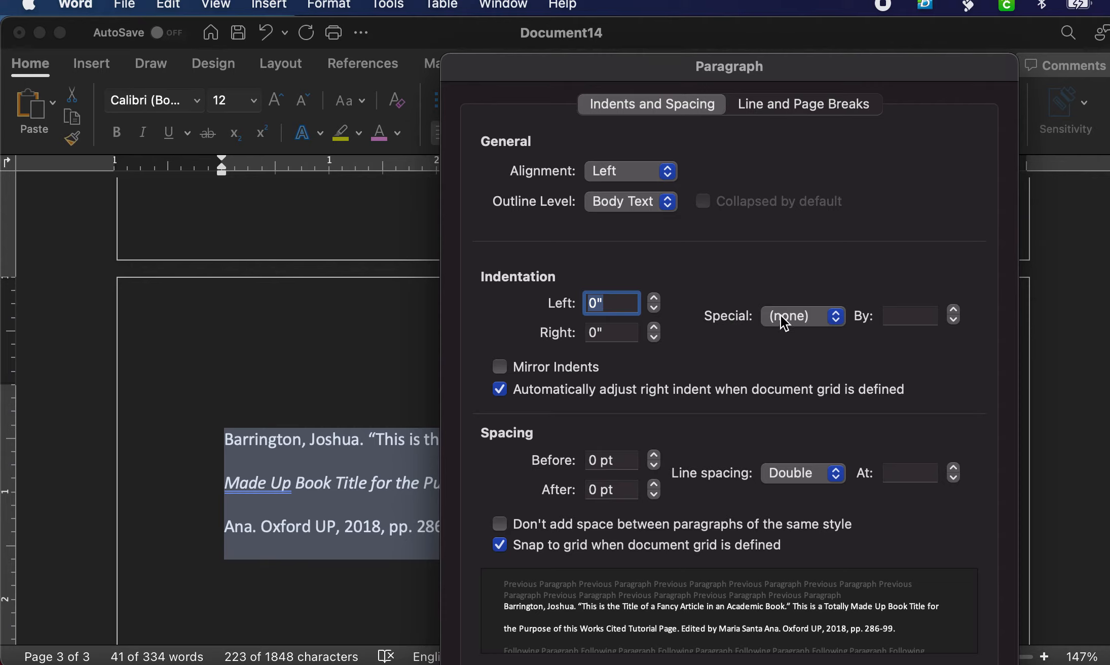
click(837, 313)
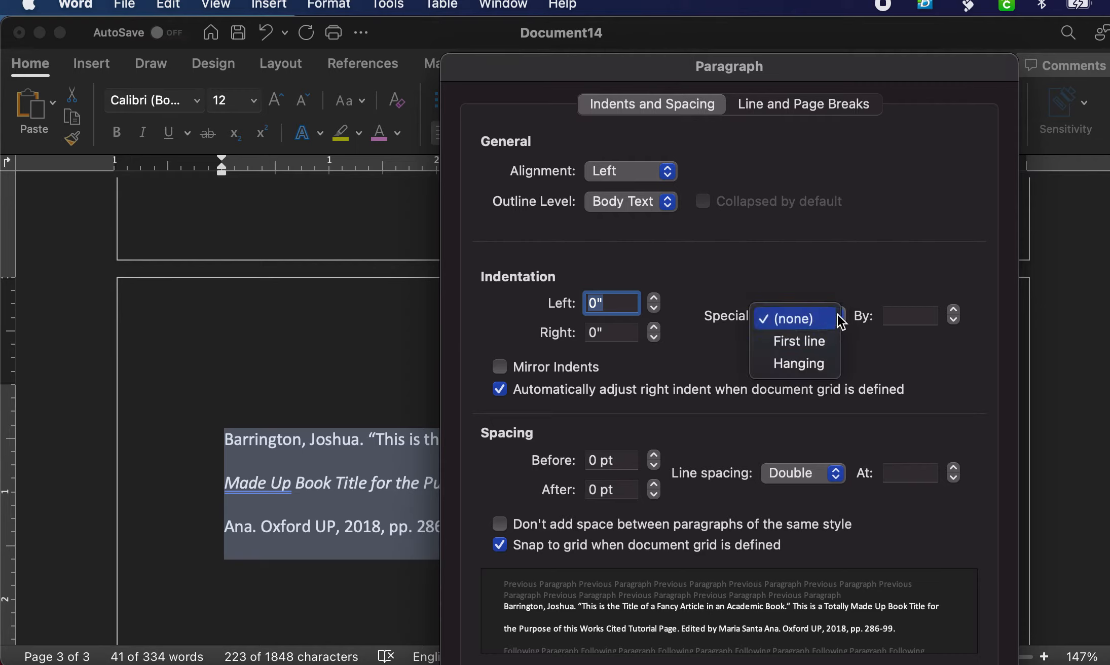
click(799, 368)
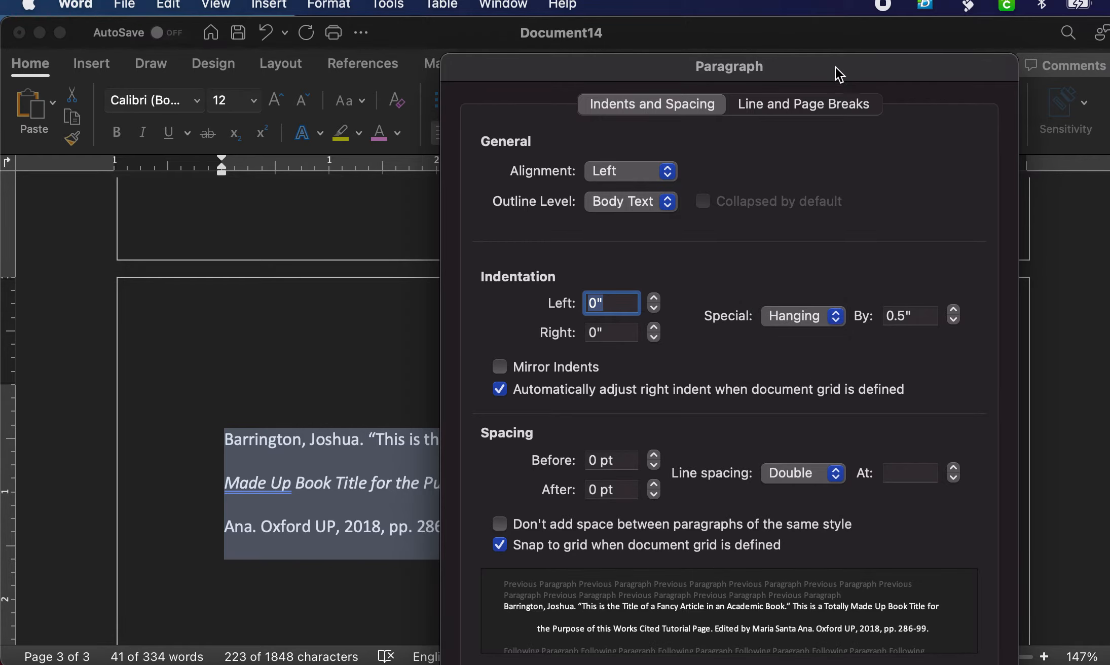
drag(837, 74, 692, 37)
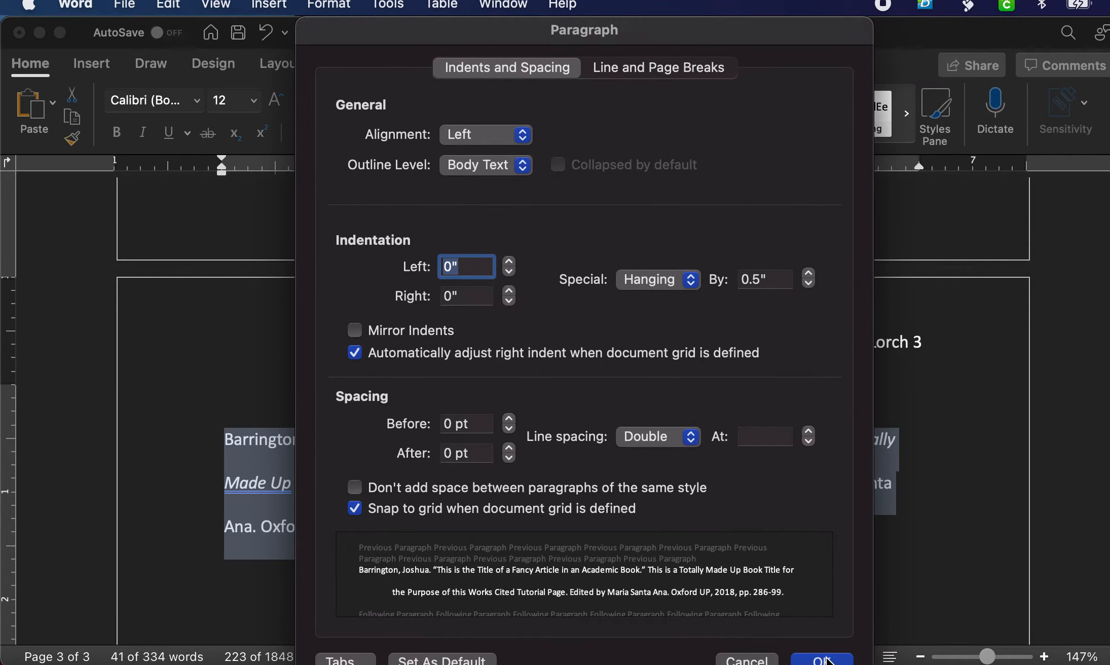
click(822, 659)
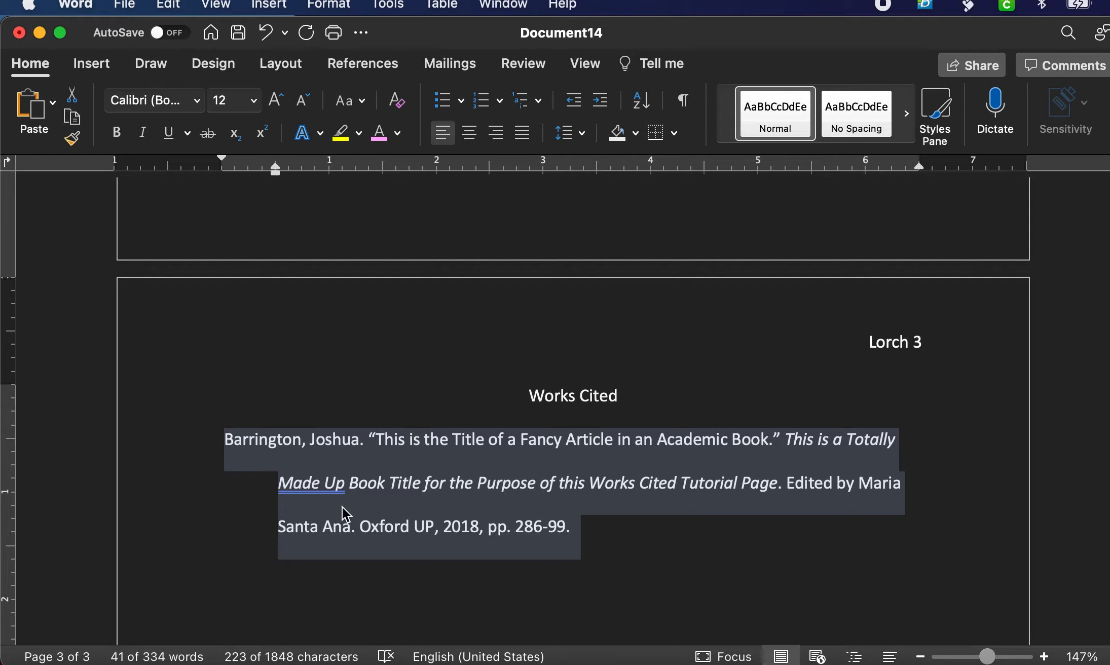
Start a second citation below with the author's name, last name first, and the quoted title "Another Fancy Title that is Made Up for this Tutorial.".
click(598, 523)
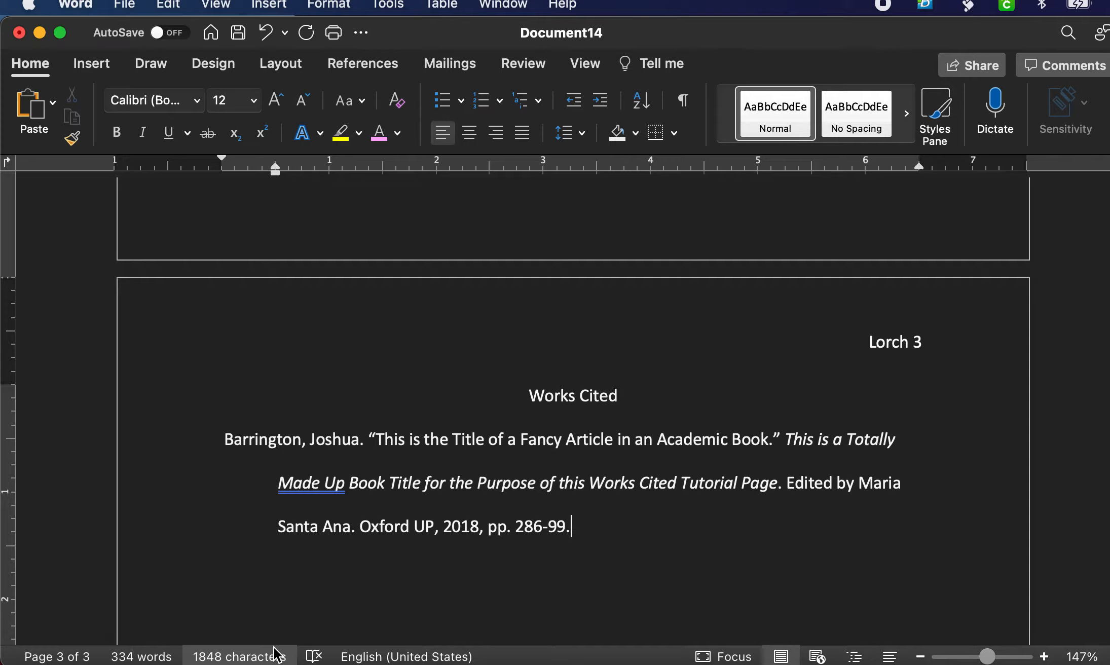
key(Return)
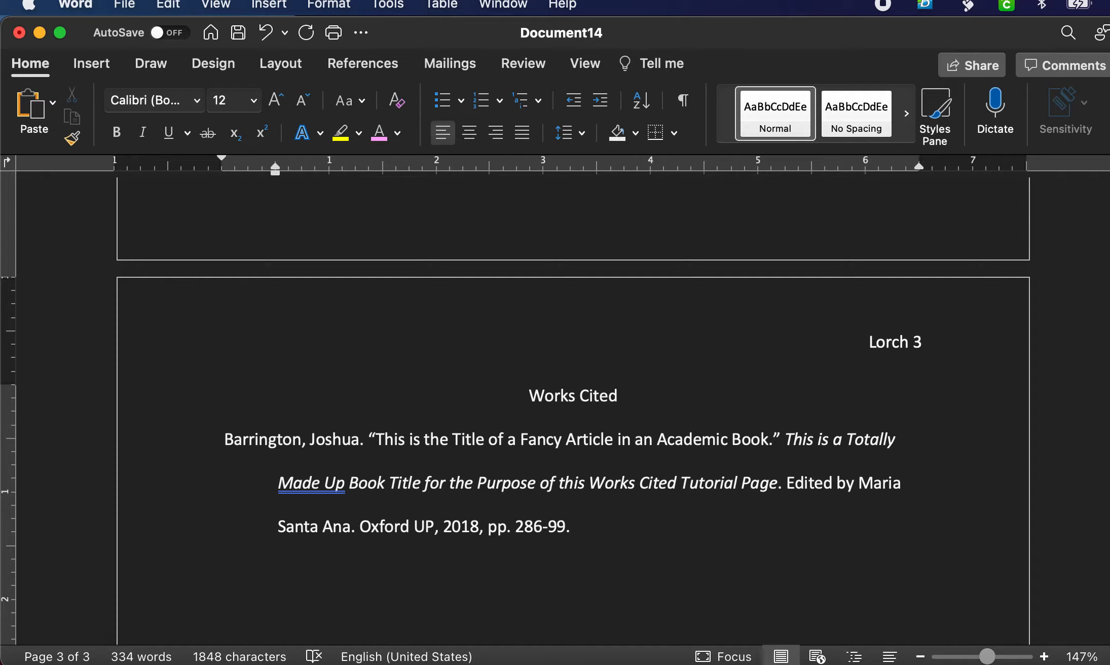
text(Chester, Pedro. “)
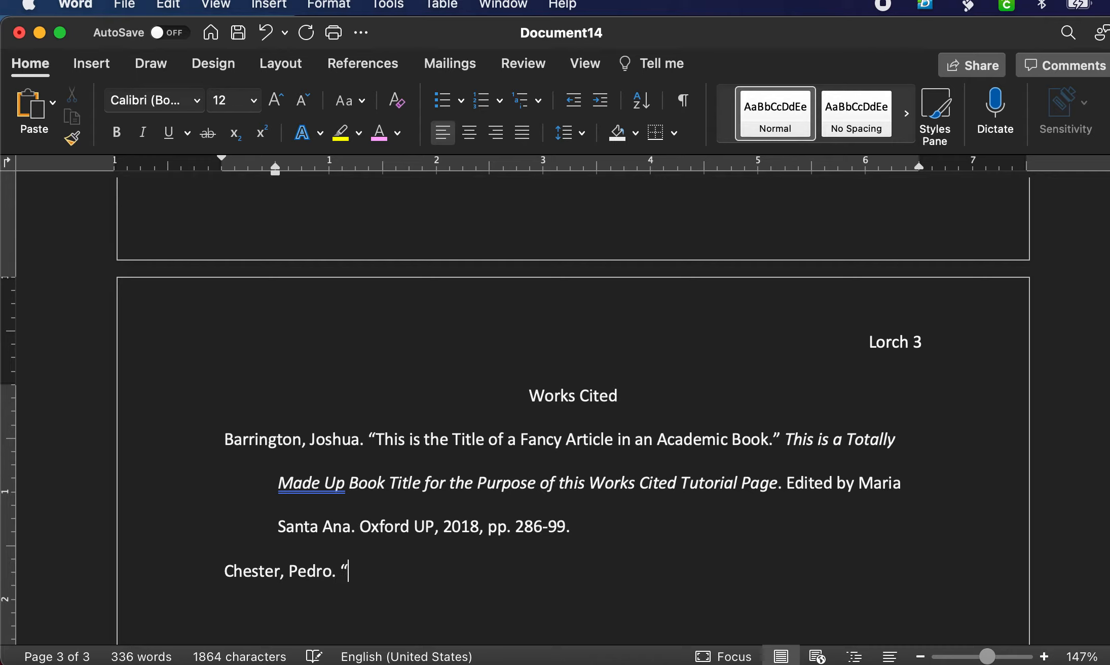
text(Another Fancy Title t)
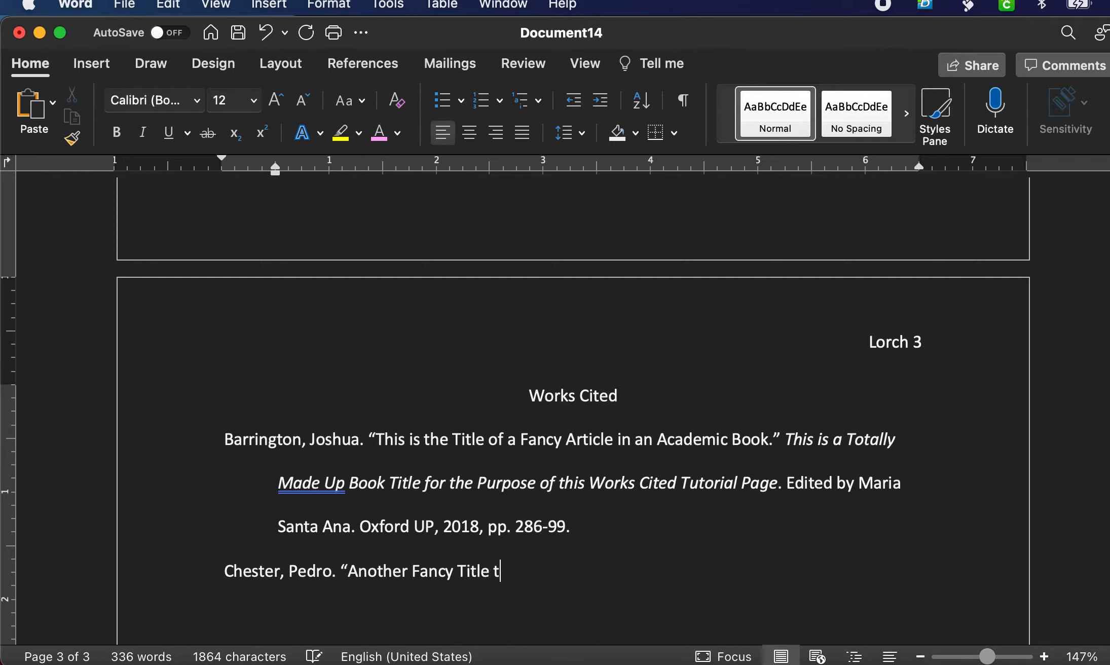
text(hat is Ma)
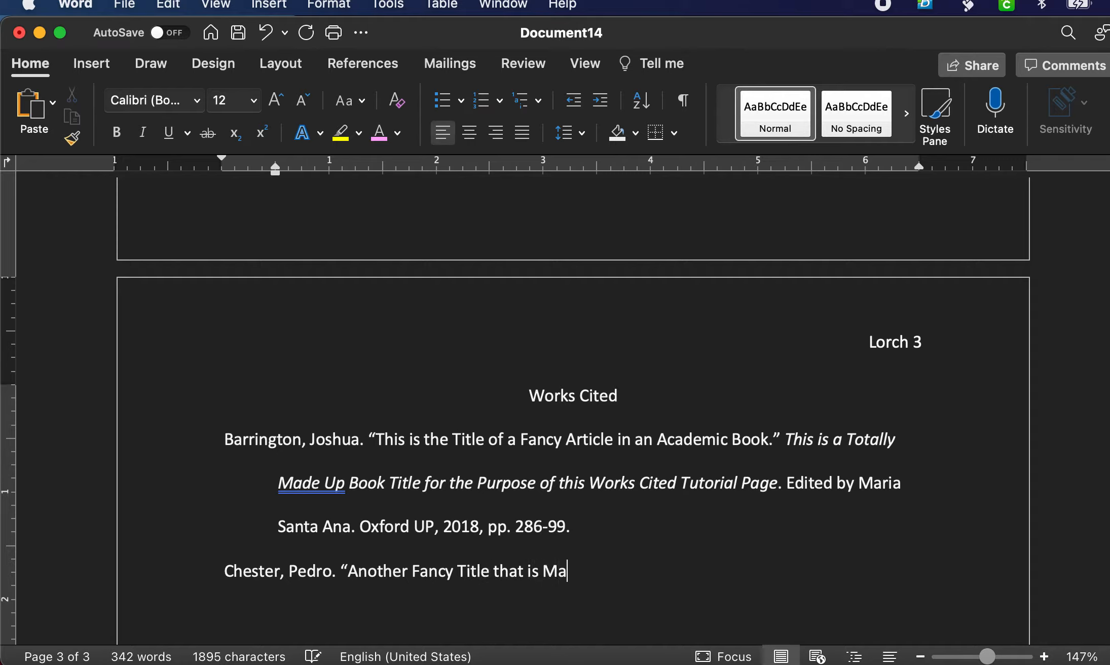
text(de Up for this )
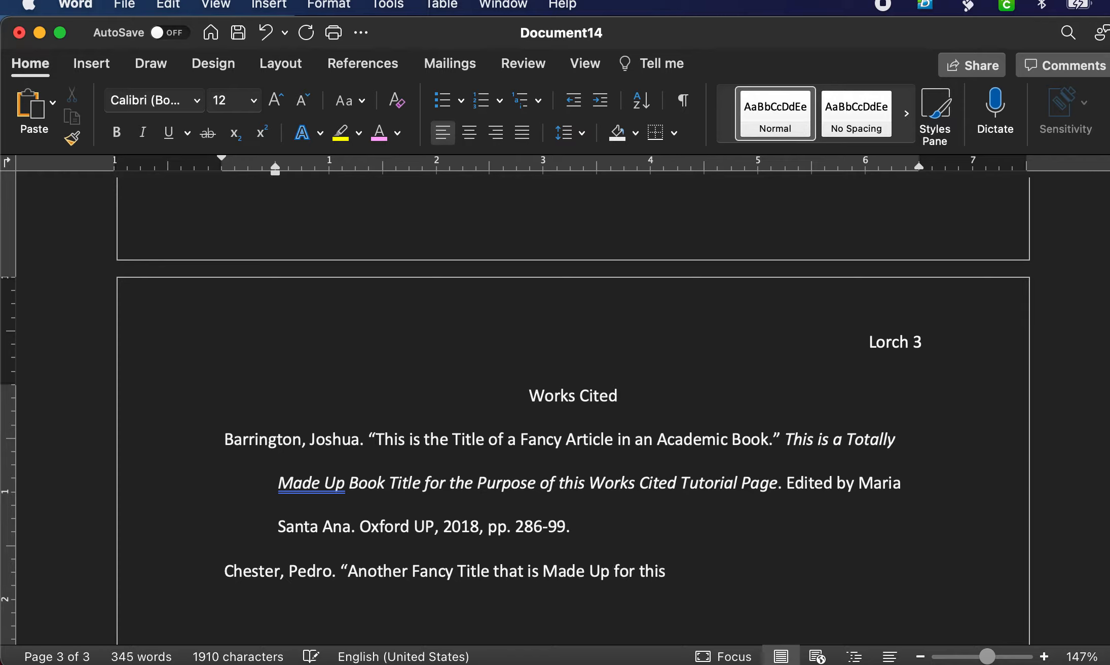
text(tu)
key(BackSpace)
key(BackSpace)
text(Tou)
key(BackSpace)
key(BackSpace)
text(utorial.")
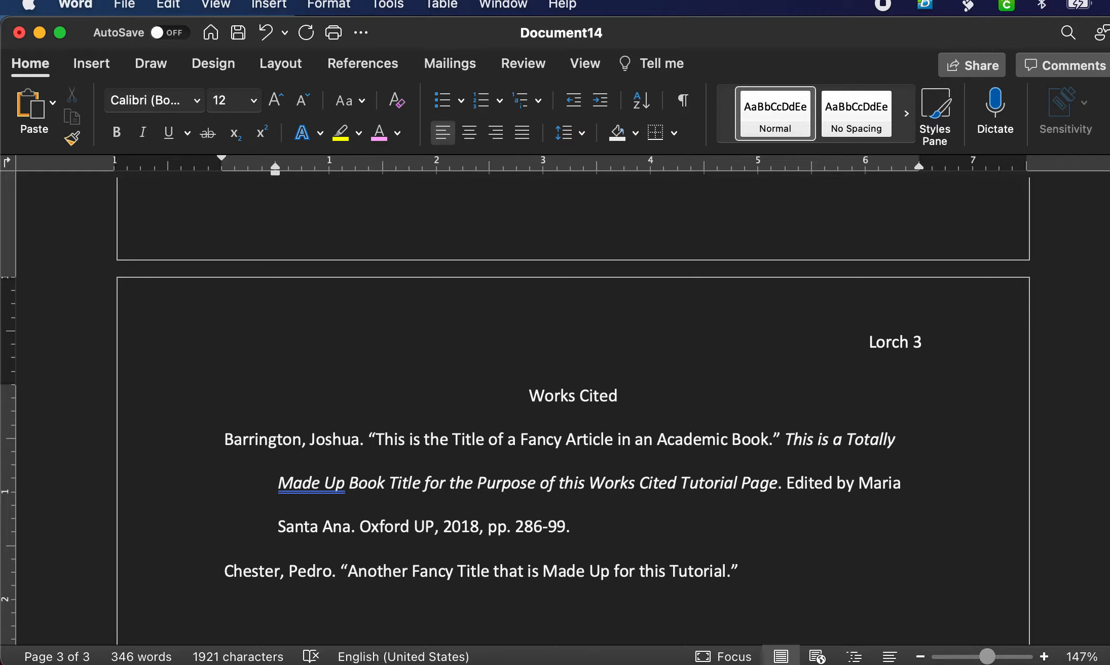
Add the italic book title "Another Totally Fake Book for the Purpose of this Work" to the second citation, ending with trailing dots in regular text.
key(super+i)
text(Anot)
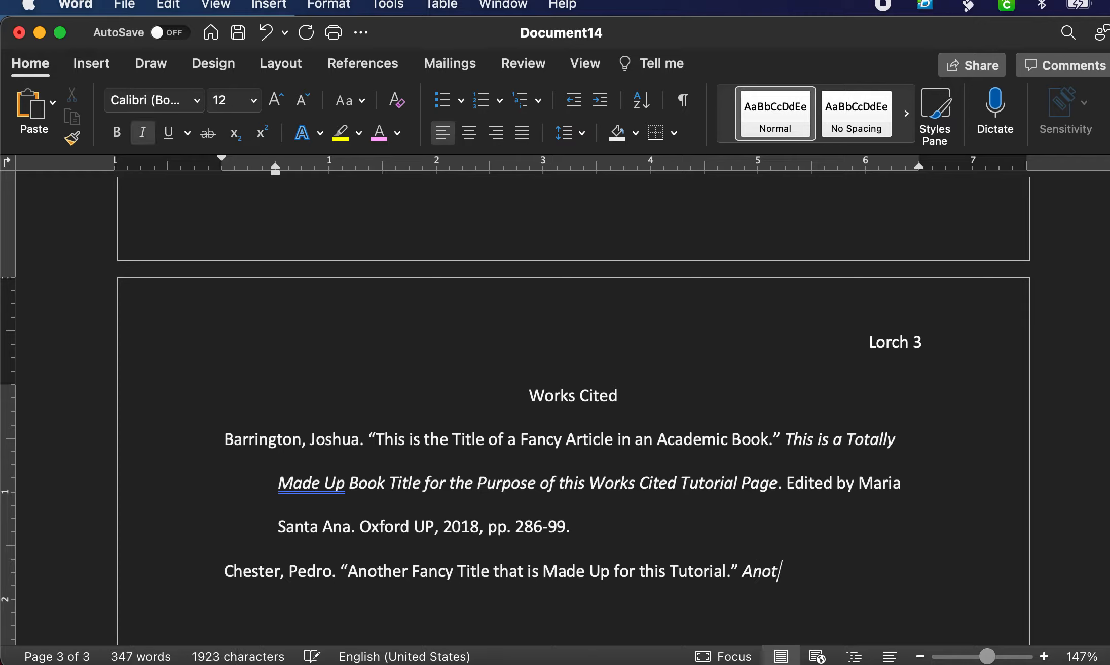
text(her Totally )
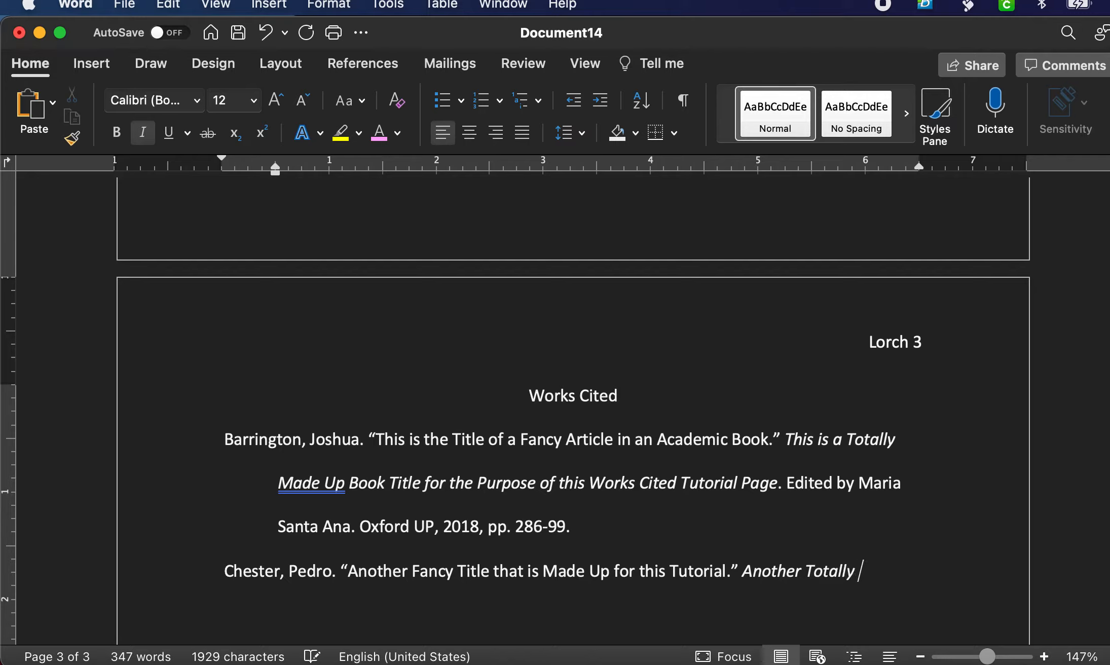
text(Fac)
key(BackSpace)
text(ke )
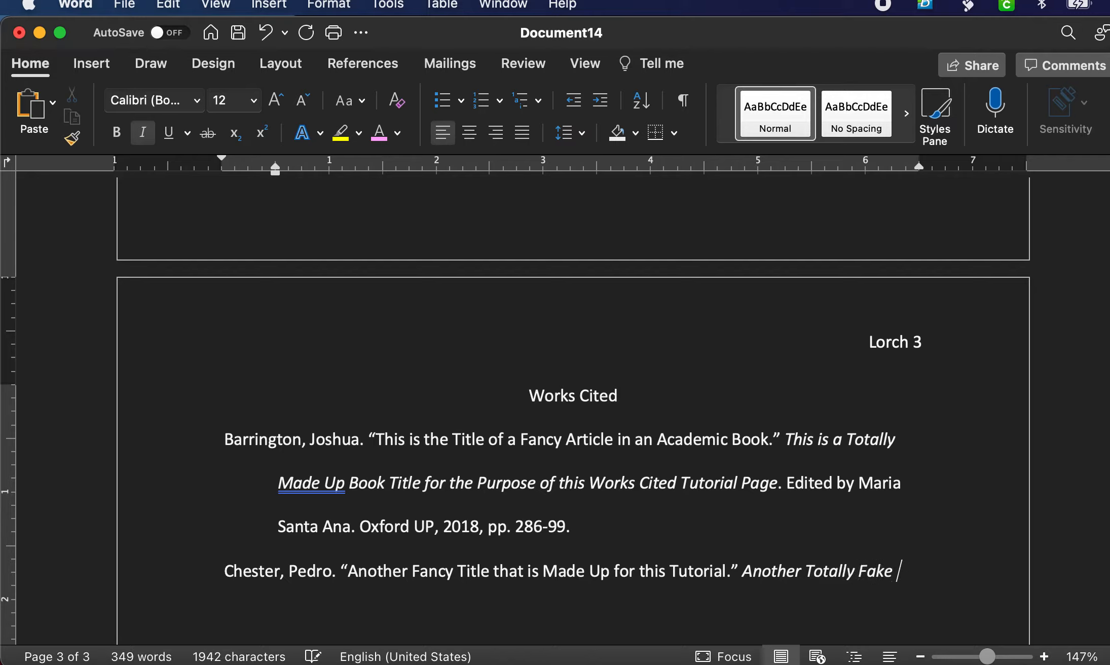
text(Book)
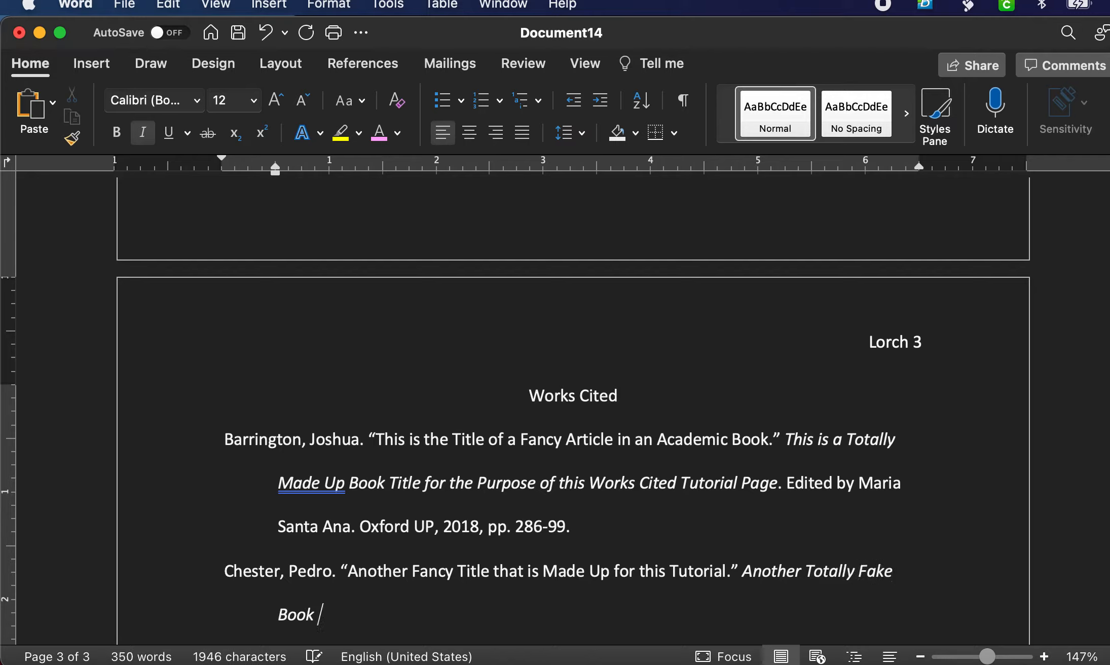
text( for the Pur)
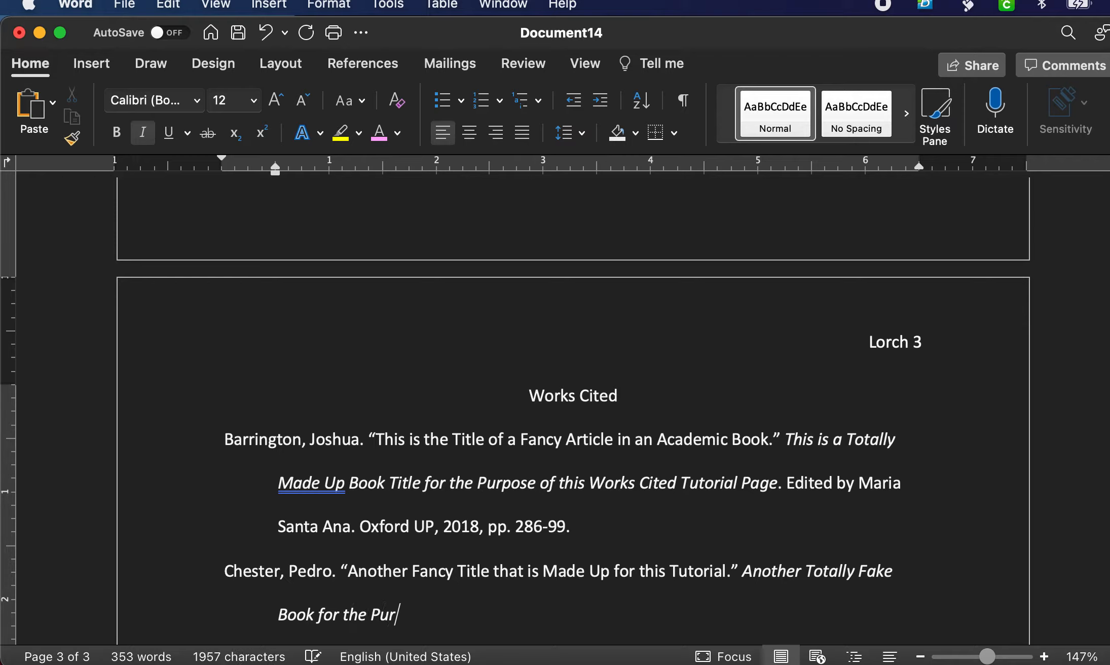
text(pose of this)
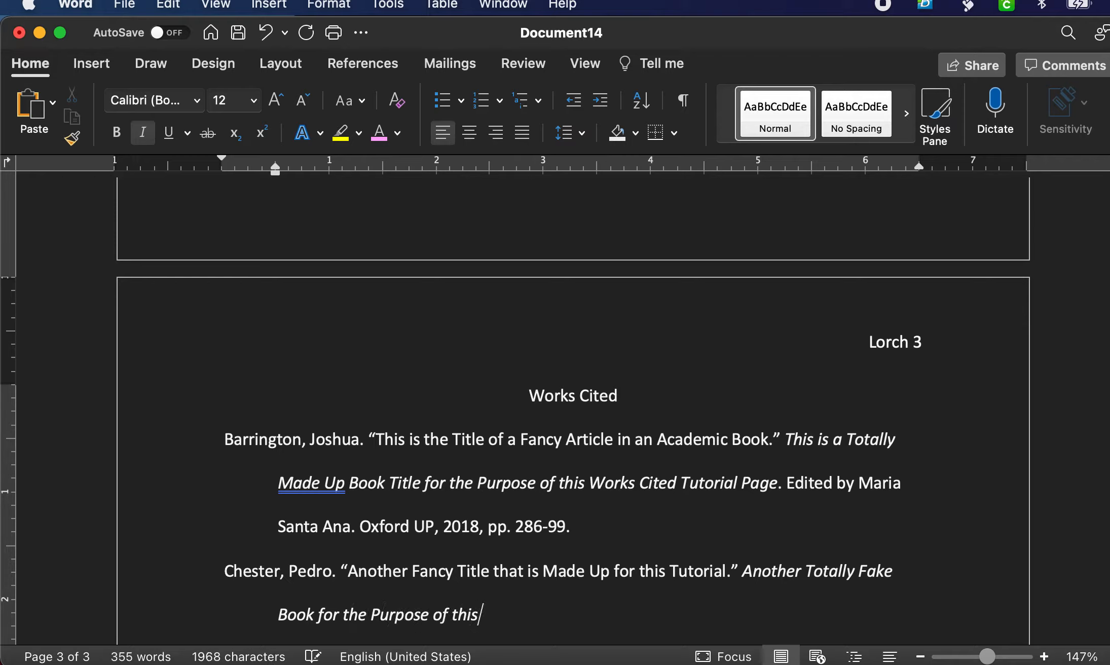
text( Work.)
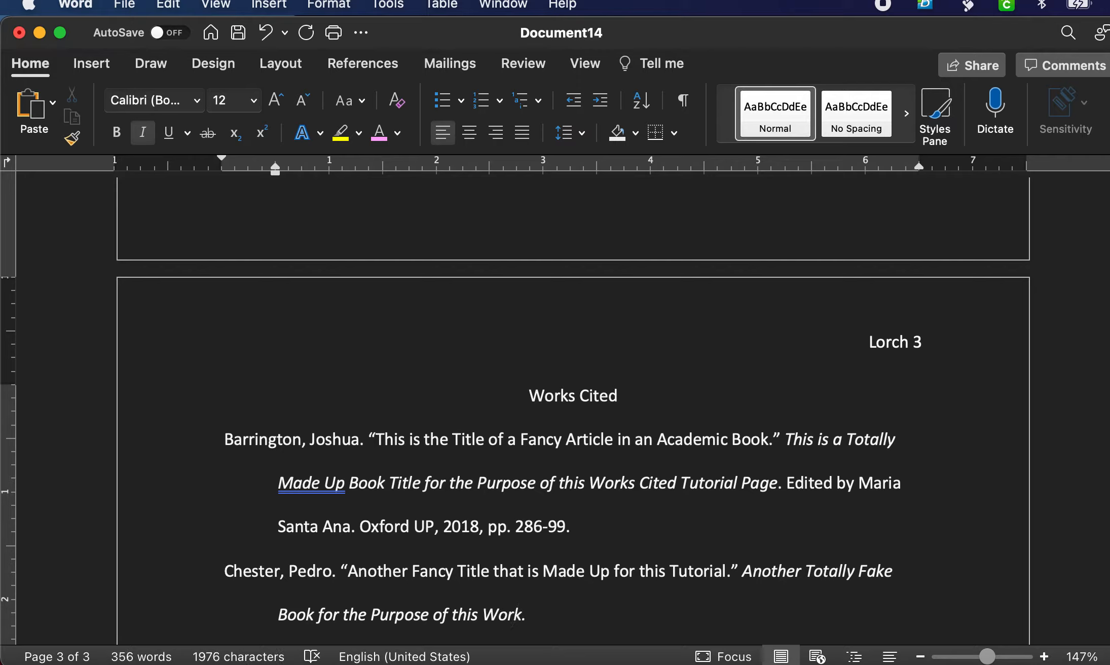
key(super+i)
text(....)
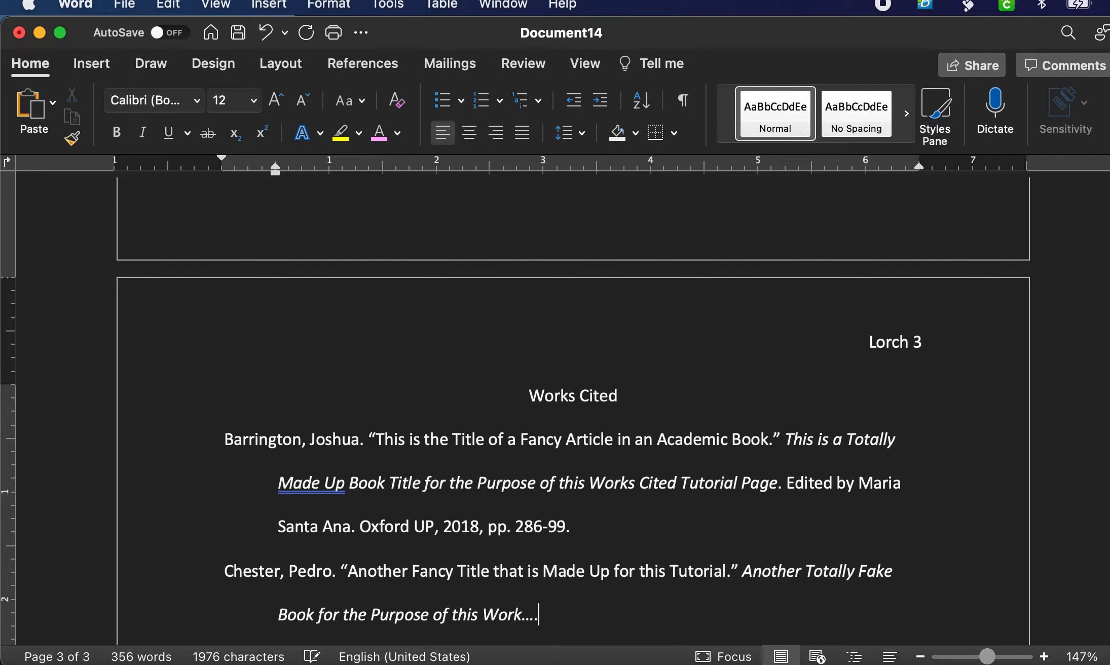
Add a new citation line directly under the Works Cited heading with an author's name, last name first, followed by trailing dots.
scroll(681, 574, down, 5)
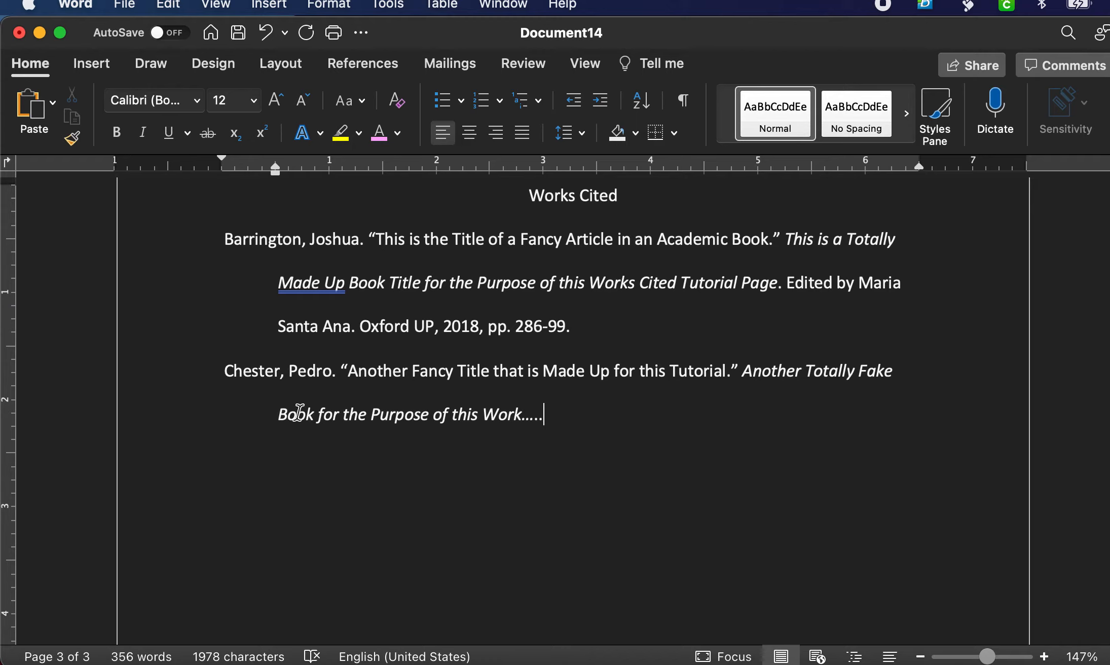
scroll(398, 541, up, 5)
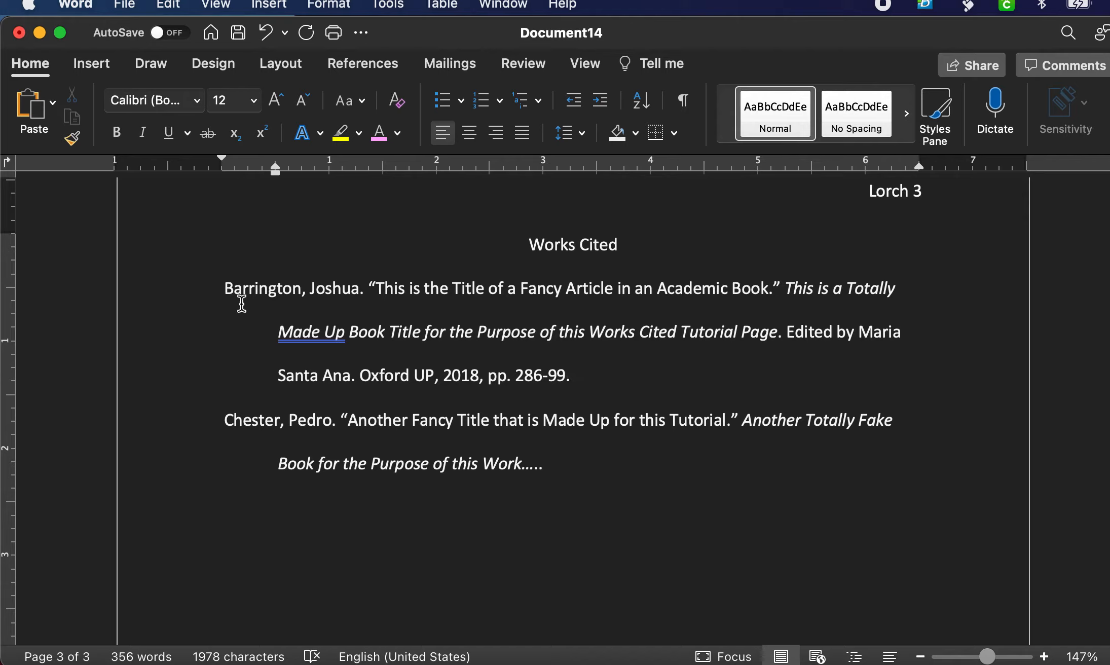
drag(223, 287, 234, 287)
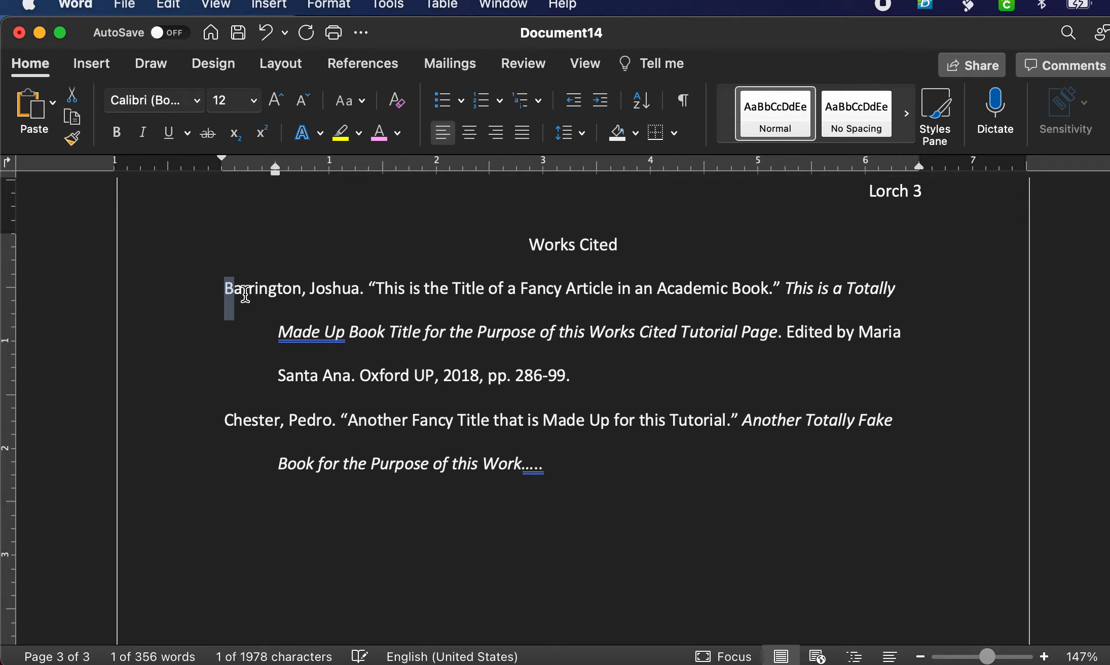
click(241, 289)
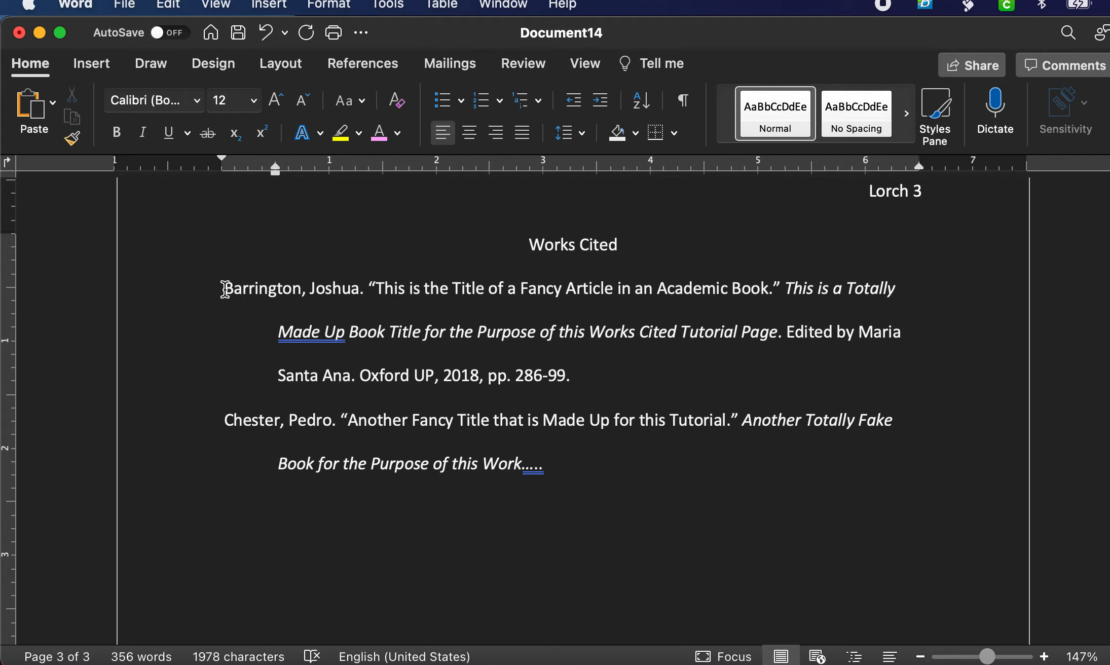
key(Return)
click(238, 271)
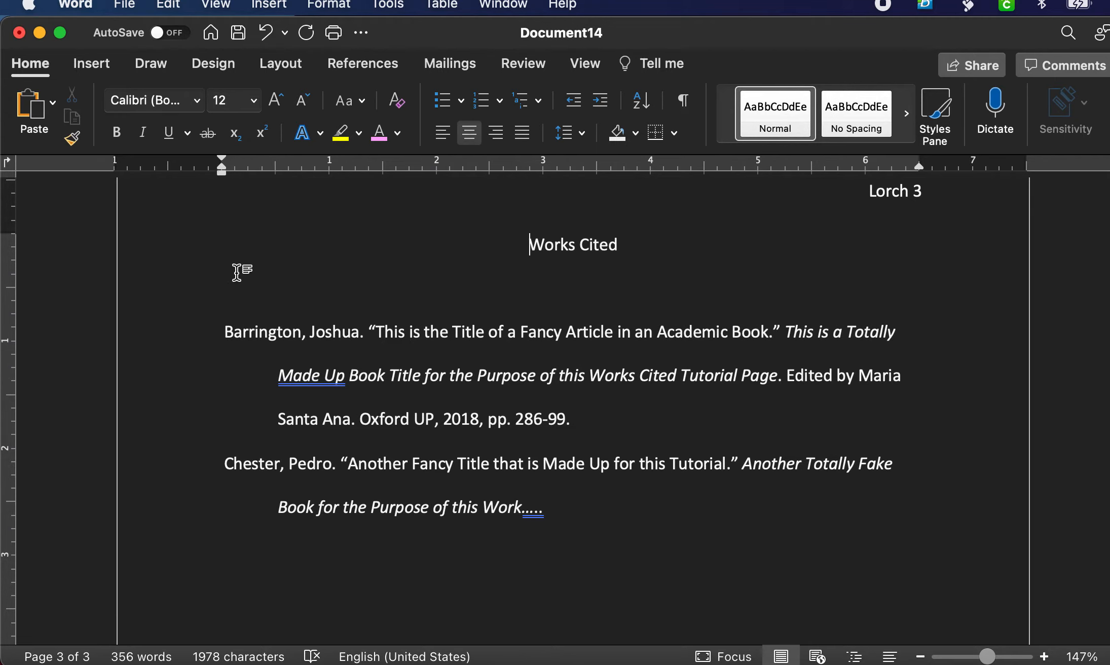
click(224, 291)
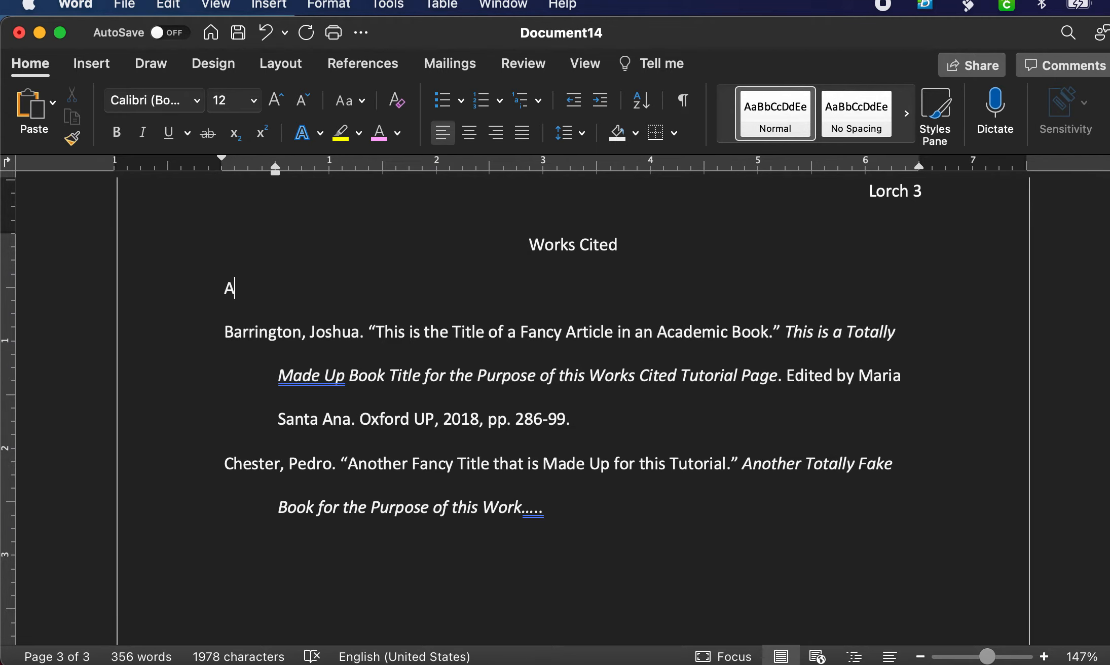
text(Adams, Mo)
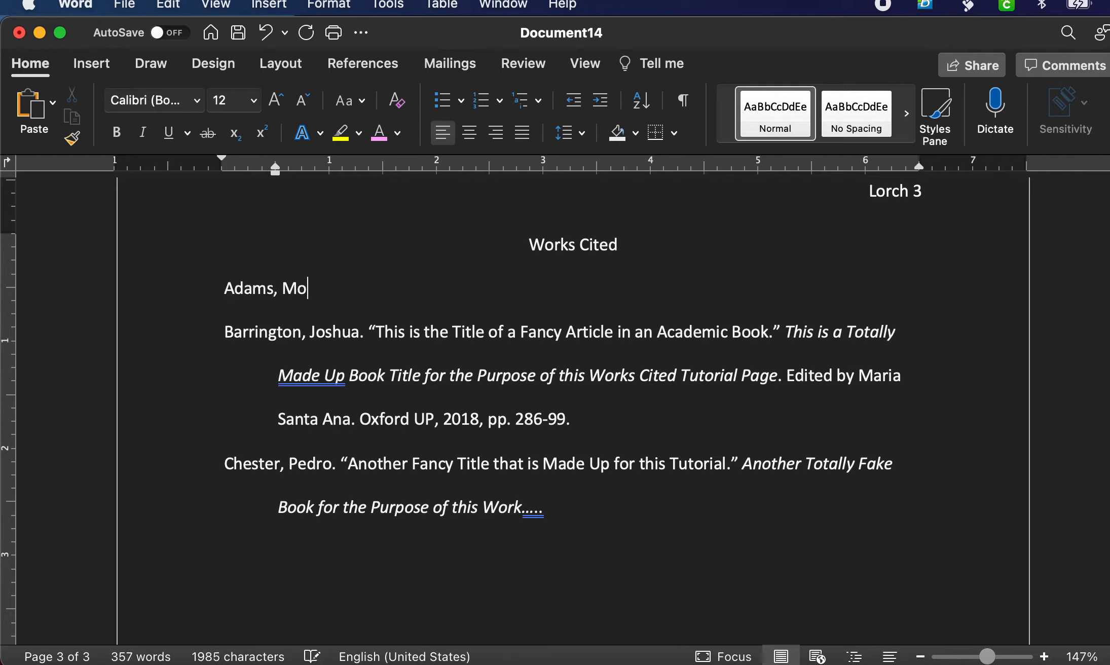
text(rticia....)
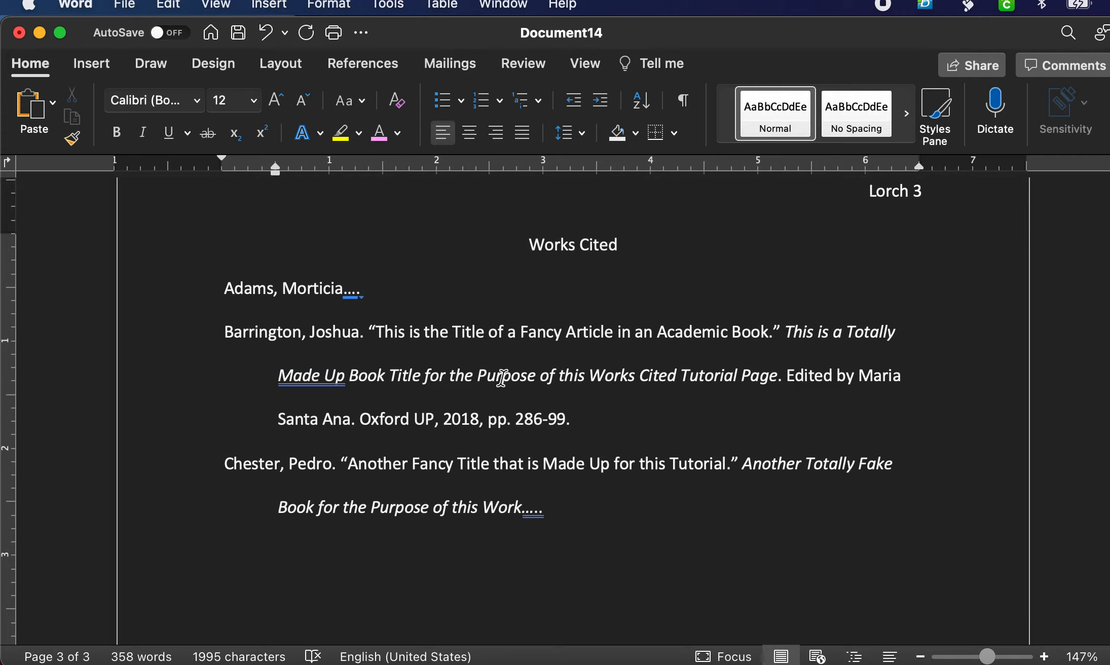
Start a new line after the last citation and insert a page break there.
scroll(703, 478, down, 8)
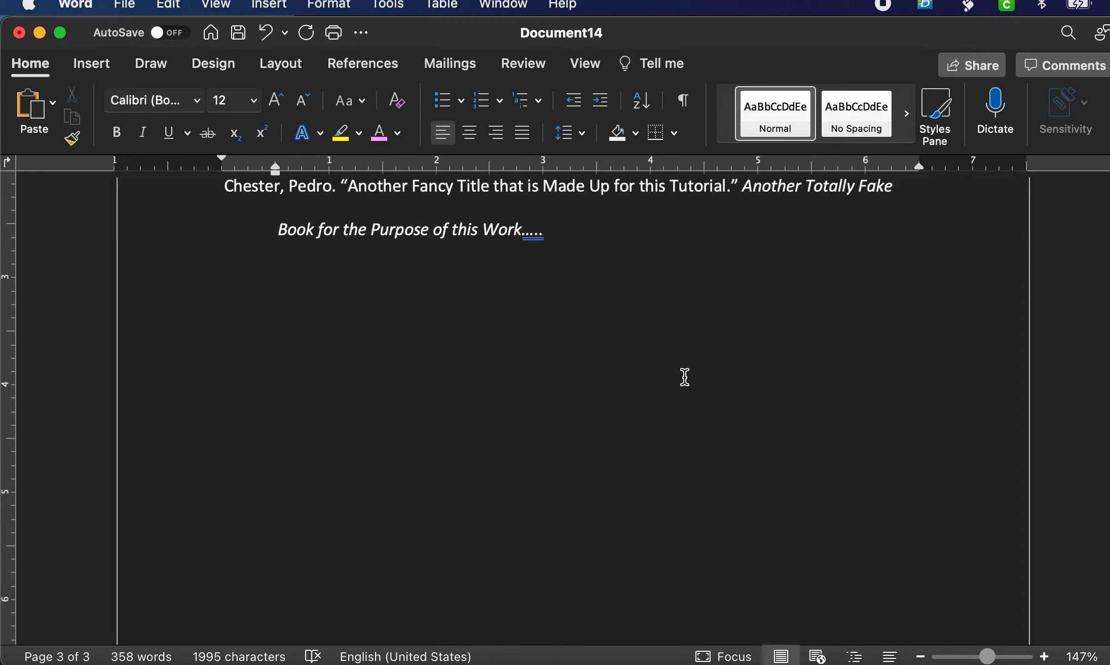
click(564, 243)
scroll(455, 203, up, 10)
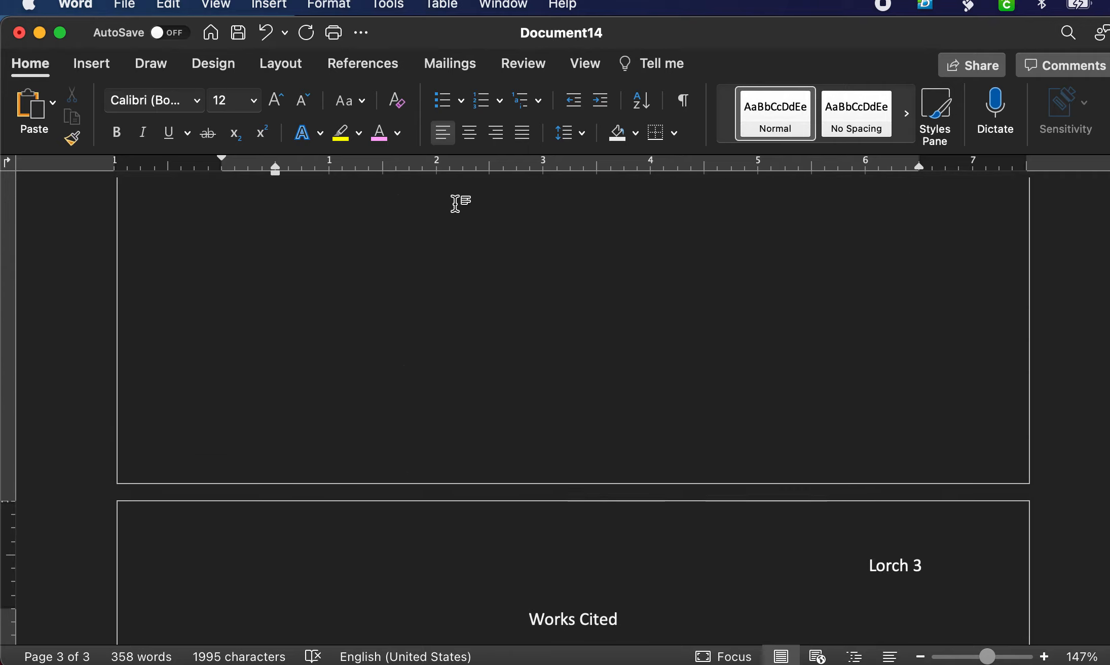
scroll(470, 281, up, 5)
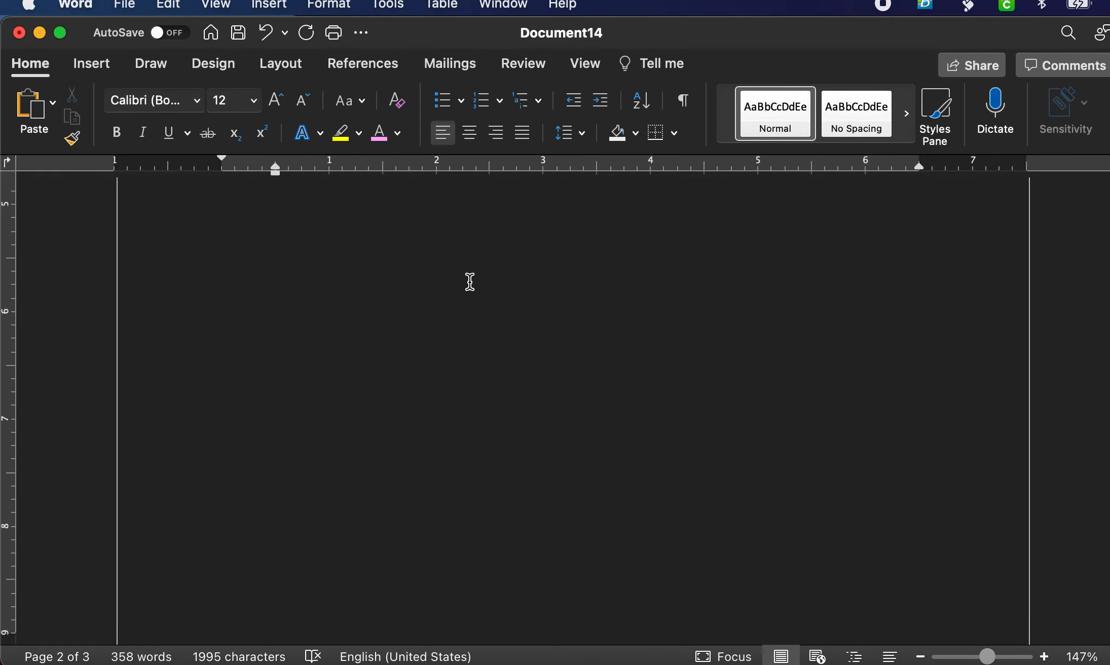
scroll(470, 282, down, 8)
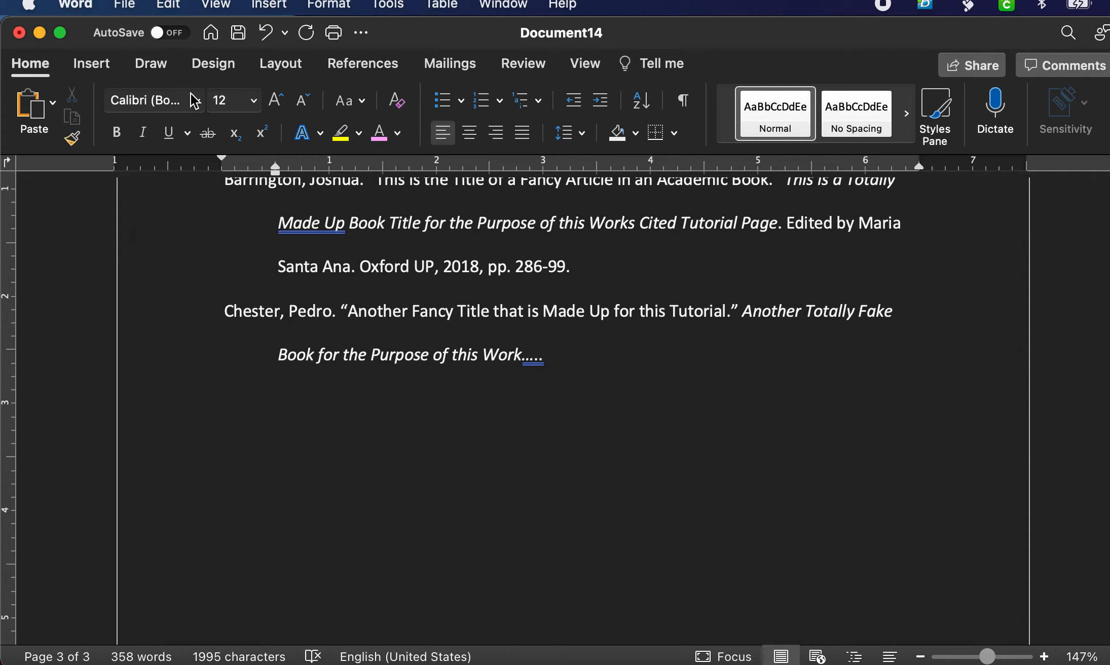
click(72, 66)
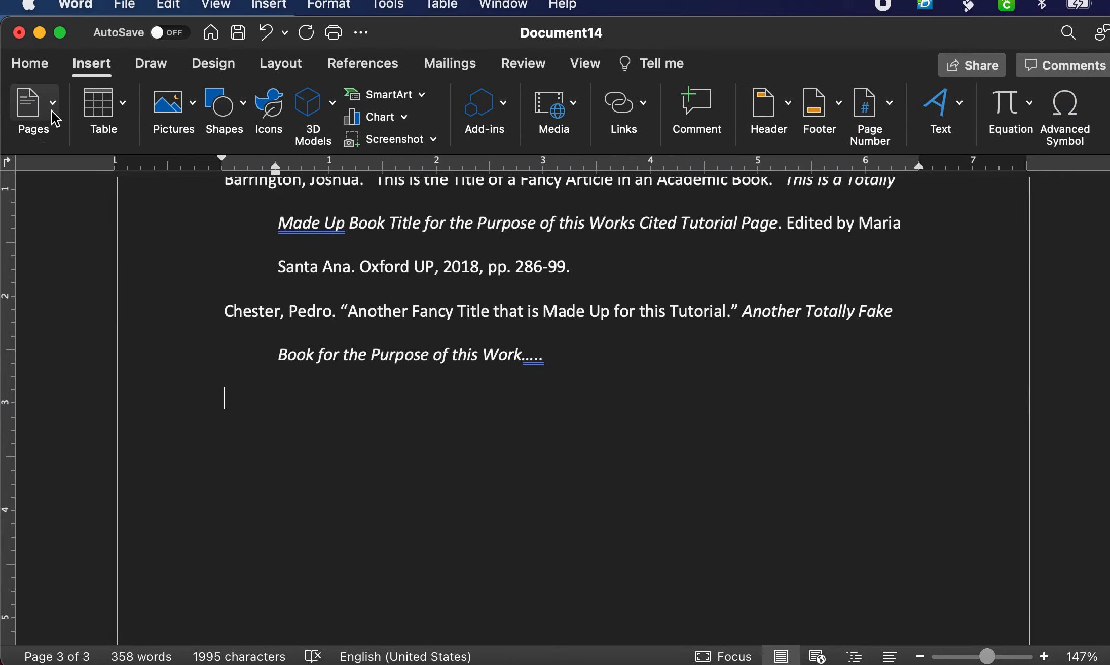
click(52, 110)
click(136, 178)
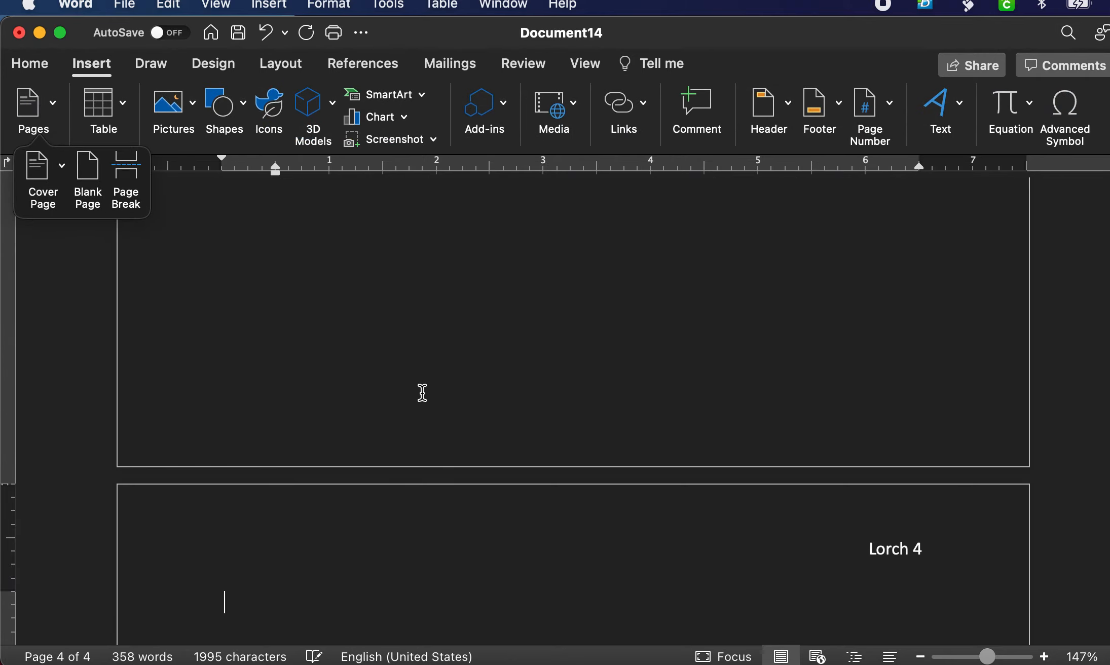
Enter the heading "Appendix" at the start of the new page and center it.
scroll(422, 393, down, 5)
text(A)
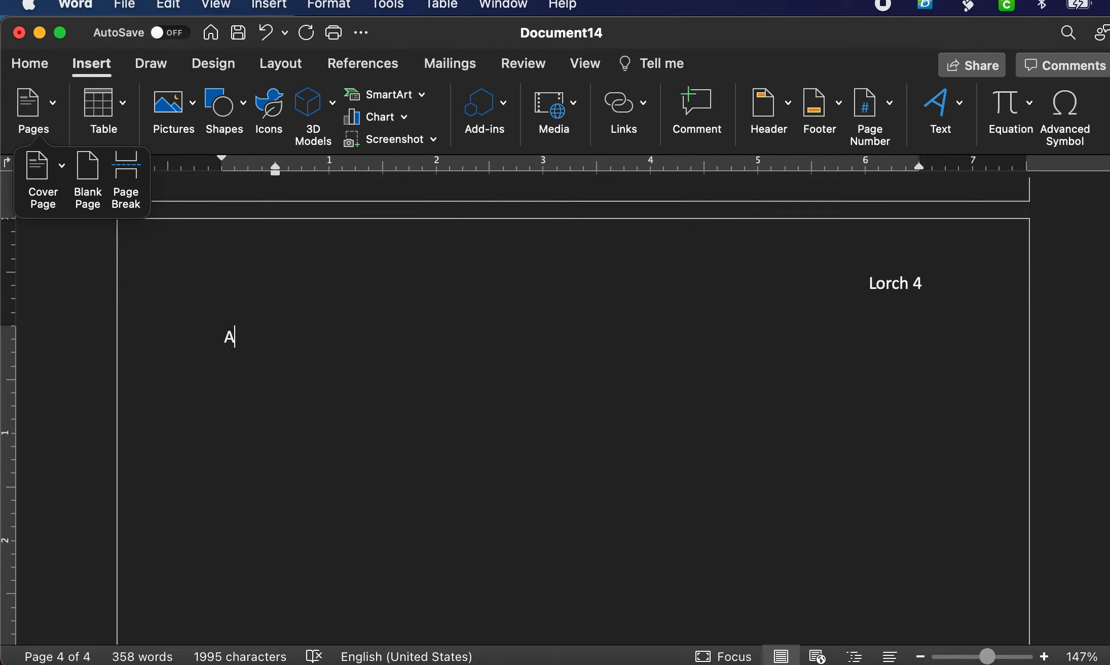
text(ppex)
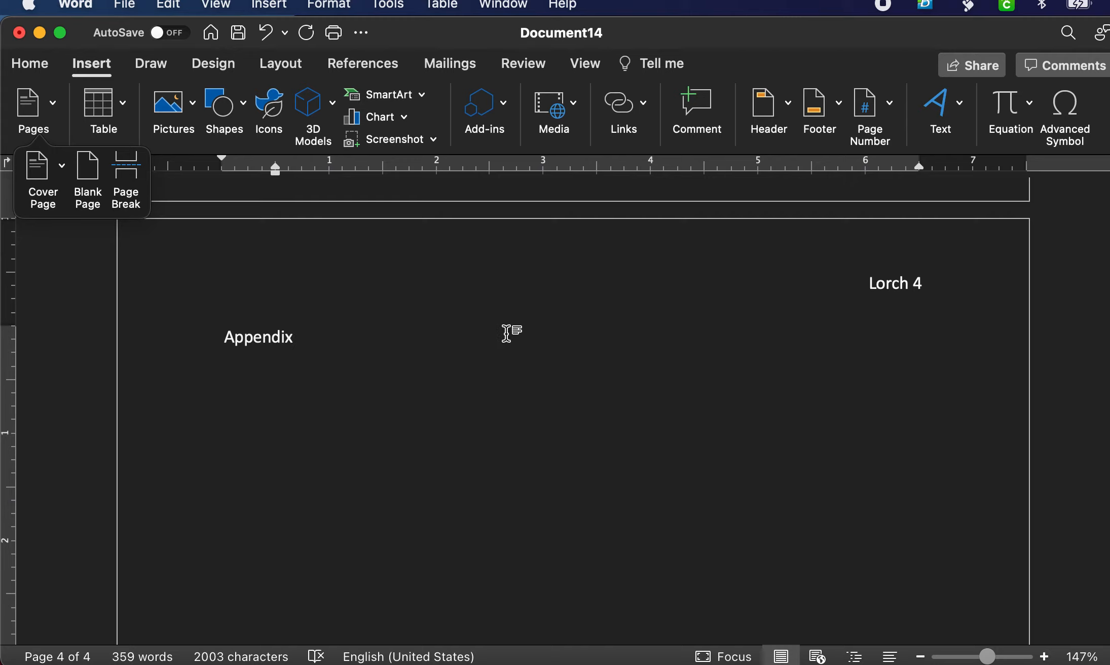
click(225, 337)
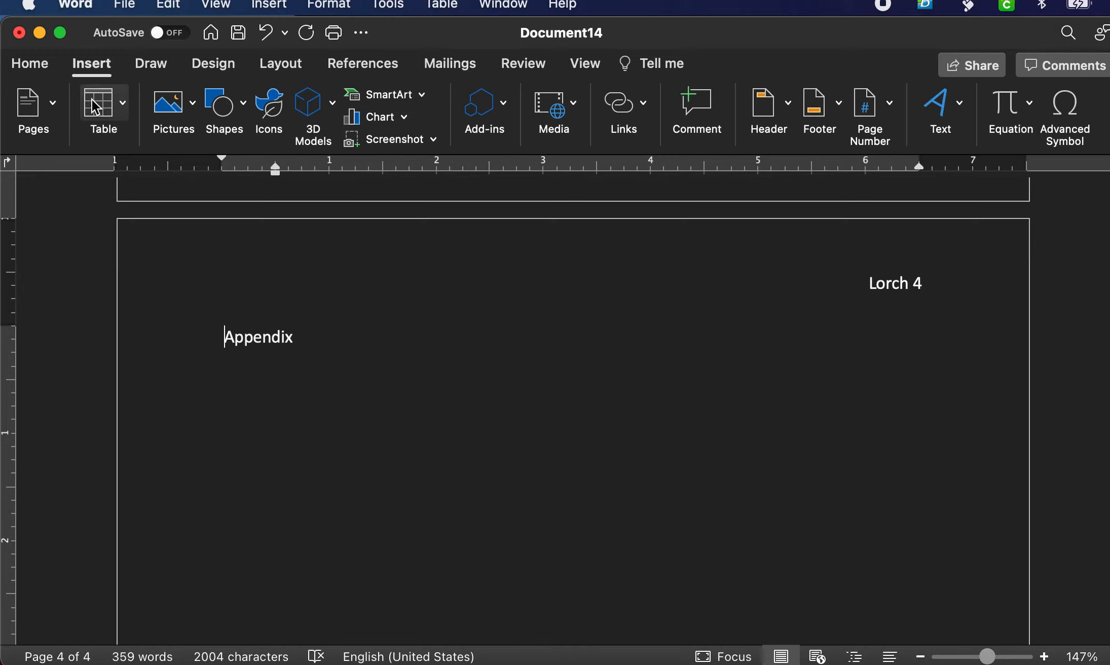
click(30, 63)
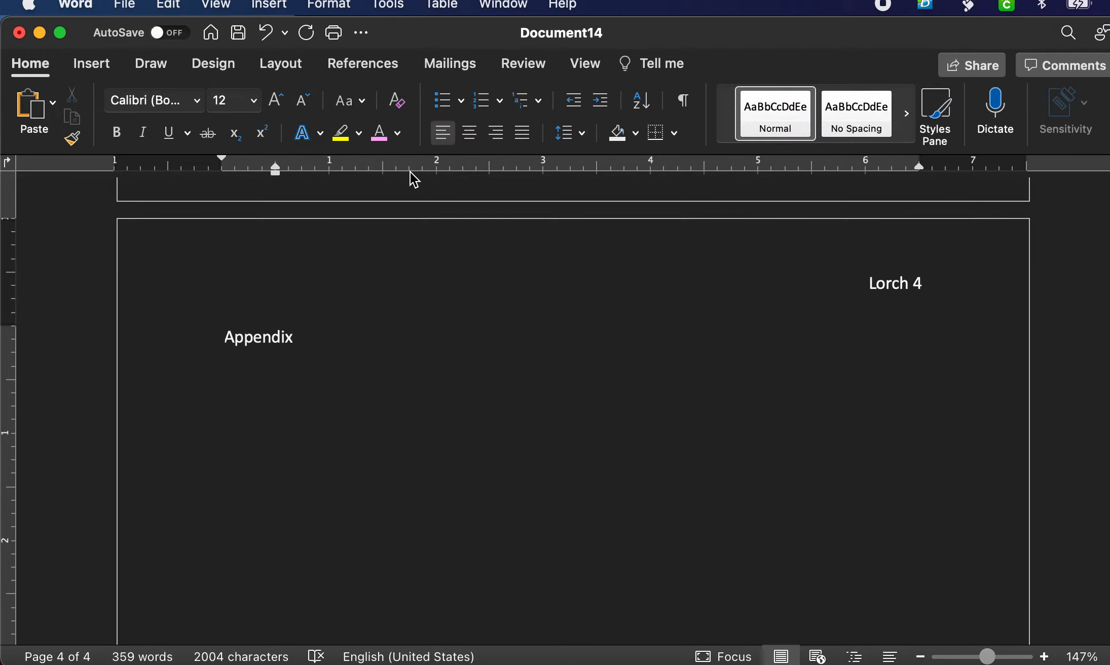
click(468, 135)
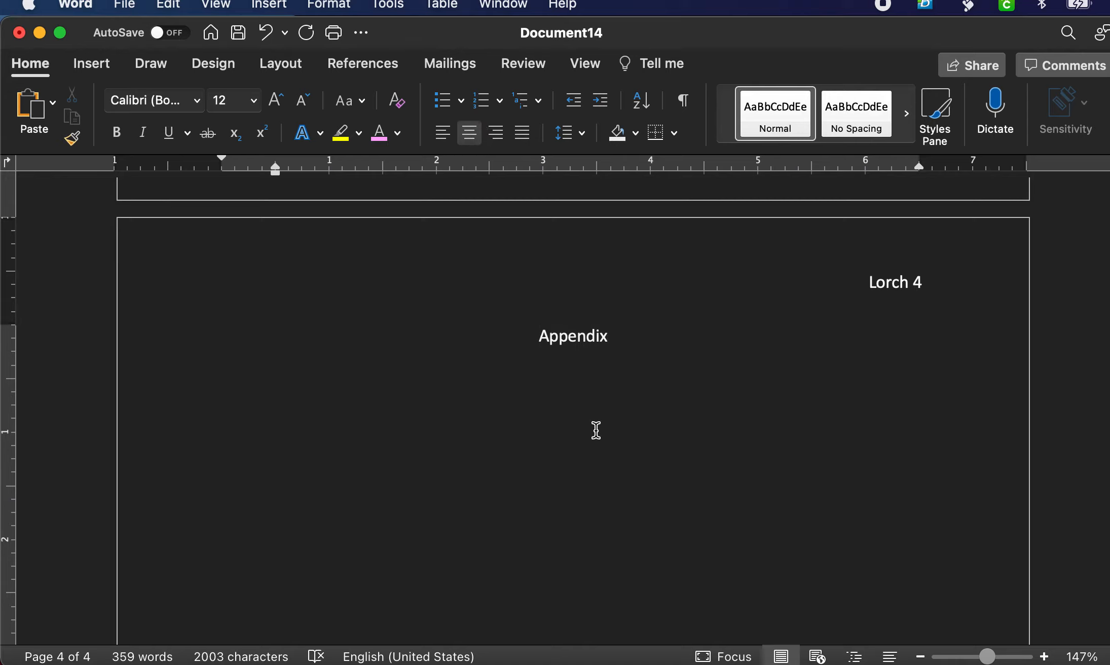
Look over the Works Cited and Appendix pages and return to the start of the paper.
scroll(557, 395, down, 5)
scroll(330, 397, up, 5)
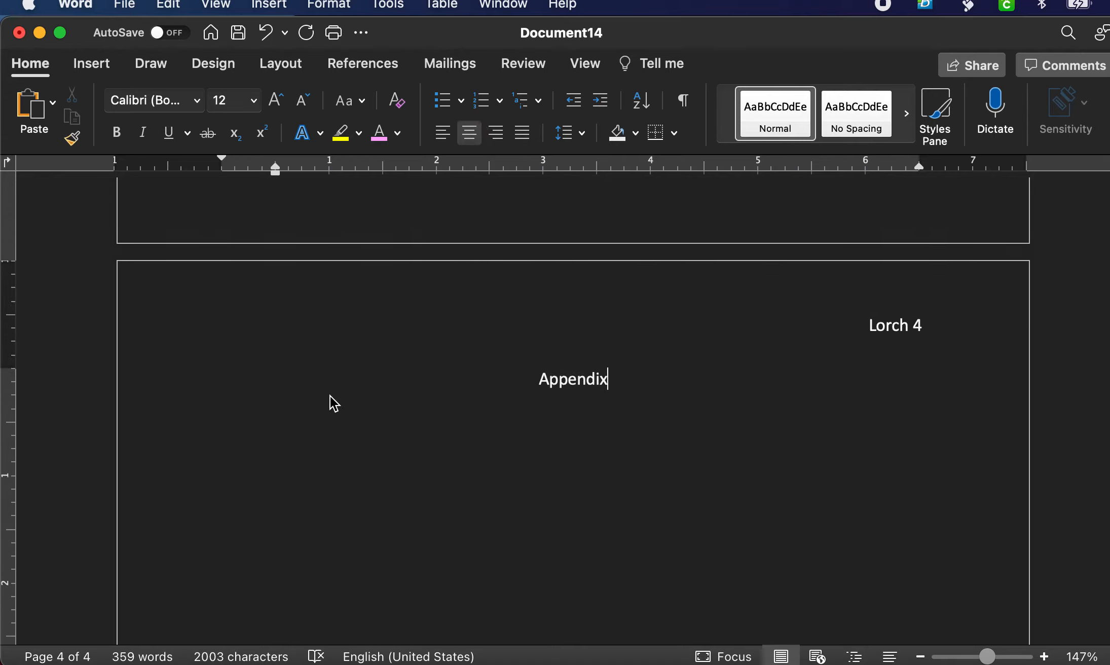
scroll(332, 401, down, 3)
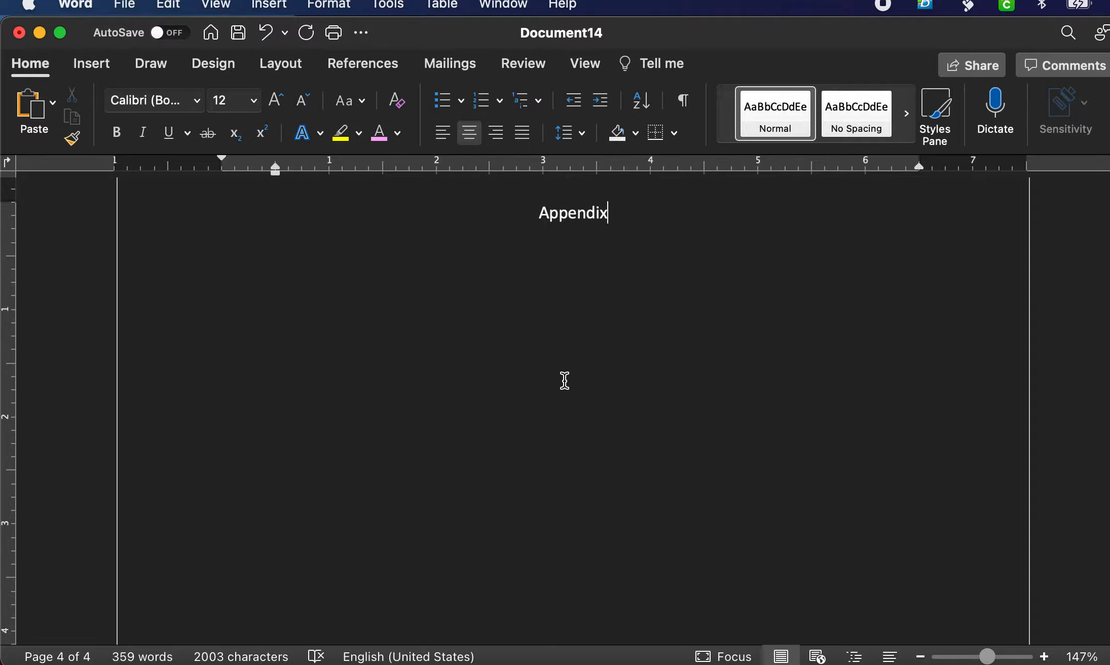
scroll(588, 502, down, 15)
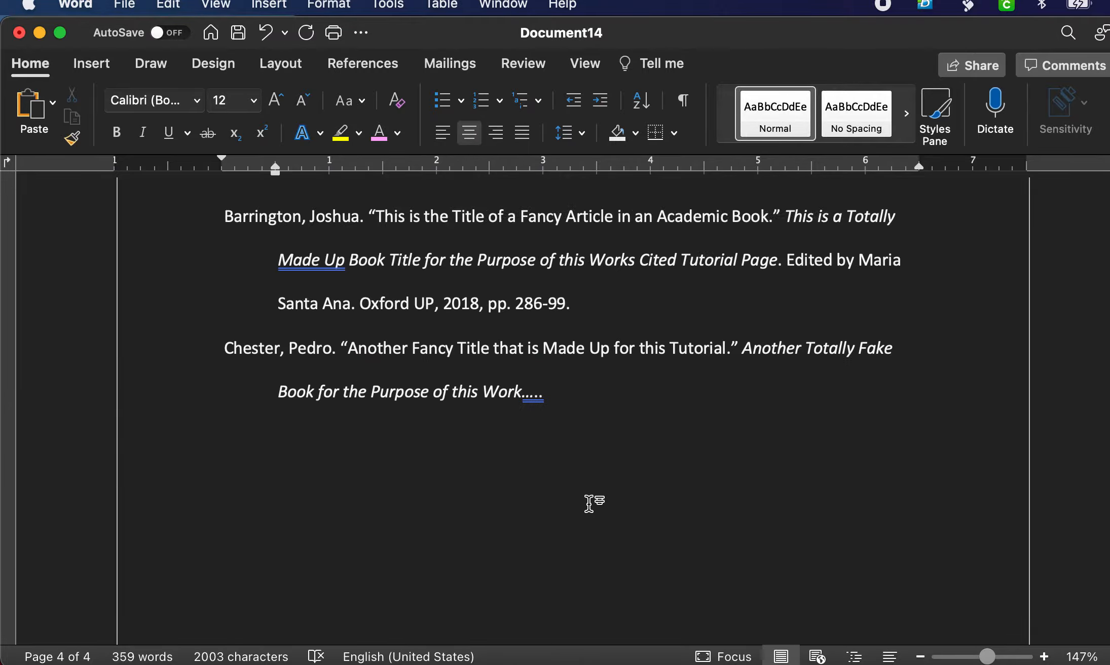
scroll(589, 503, down, 3)
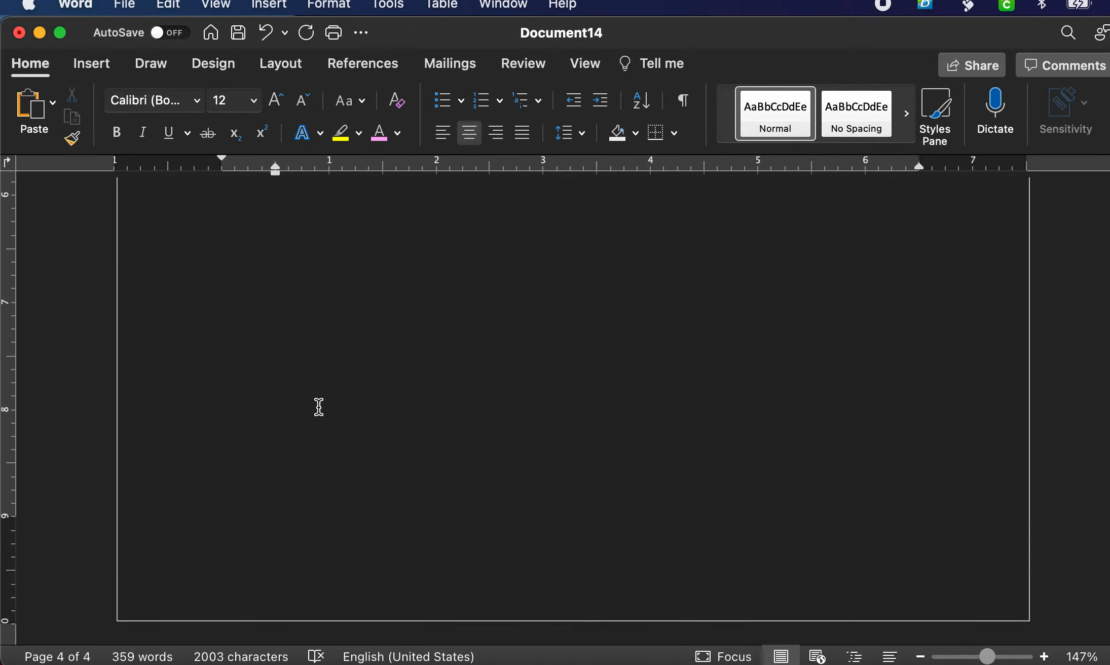
scroll(300, 414, down, 3)
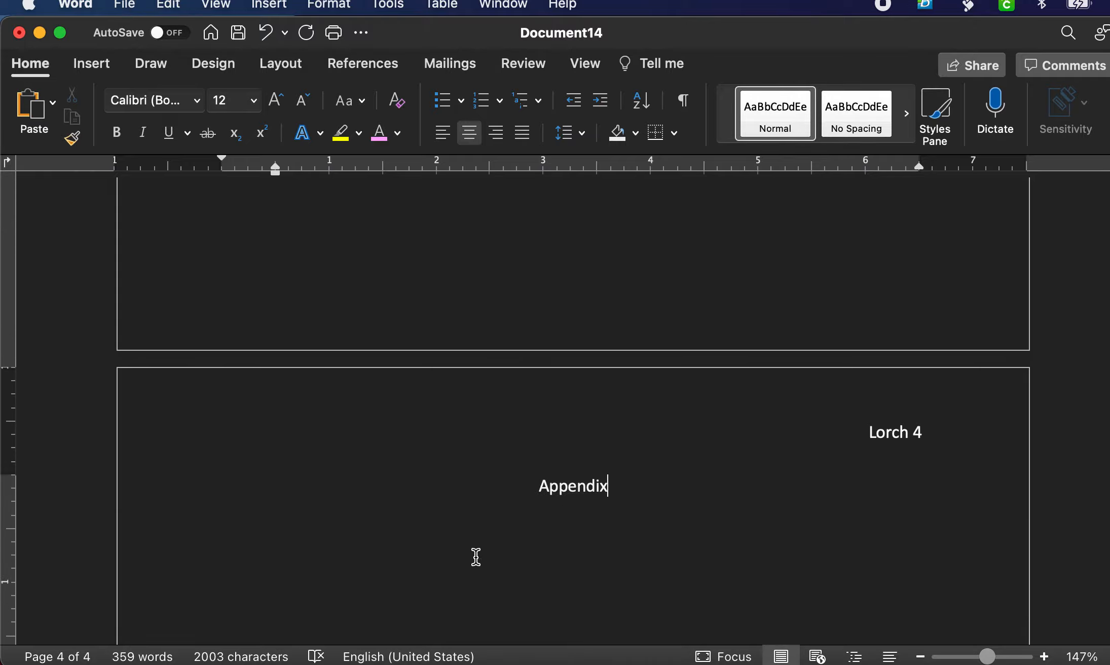
scroll(410, 492, down, 3)
scroll(410, 491, up, 20)
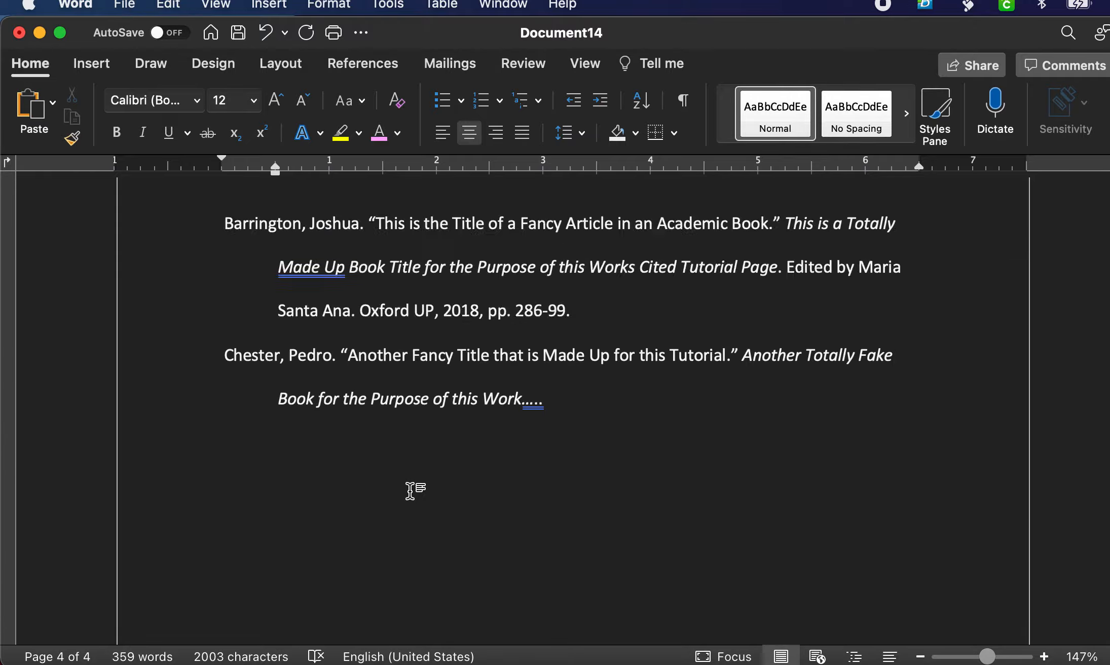
scroll(410, 492, down, 20)
scroll(410, 491, up, 20)
scroll(411, 492, down, 20)
scroll(410, 492, up, 20)
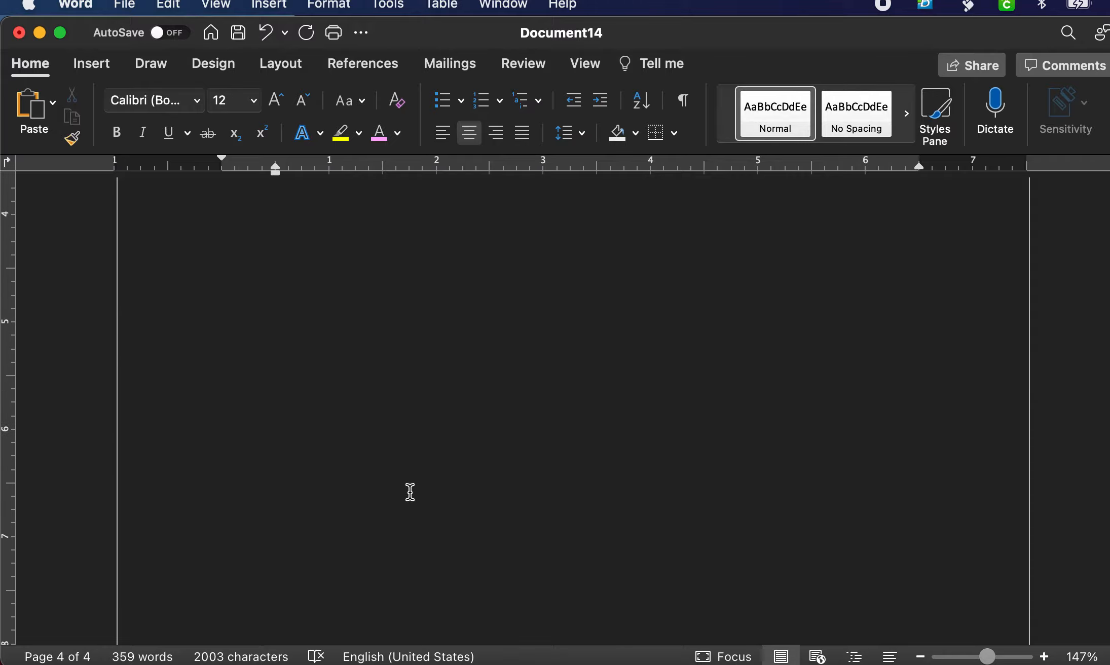
scroll(410, 492, down, 1)
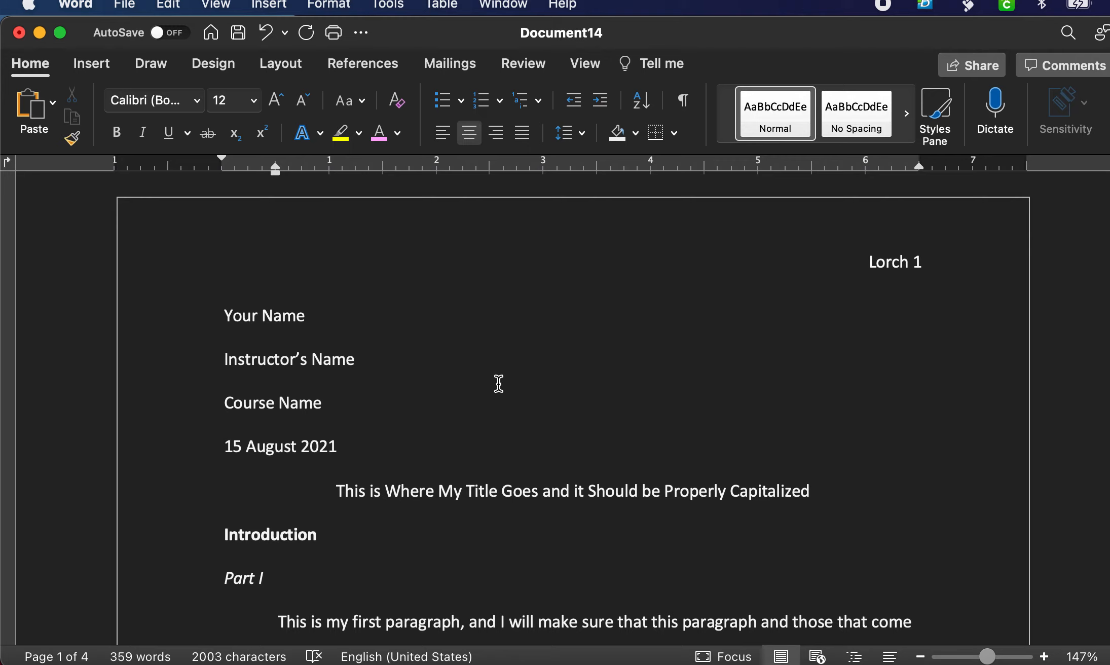
Change the font of the entire body text to Arial.
key(super+a)
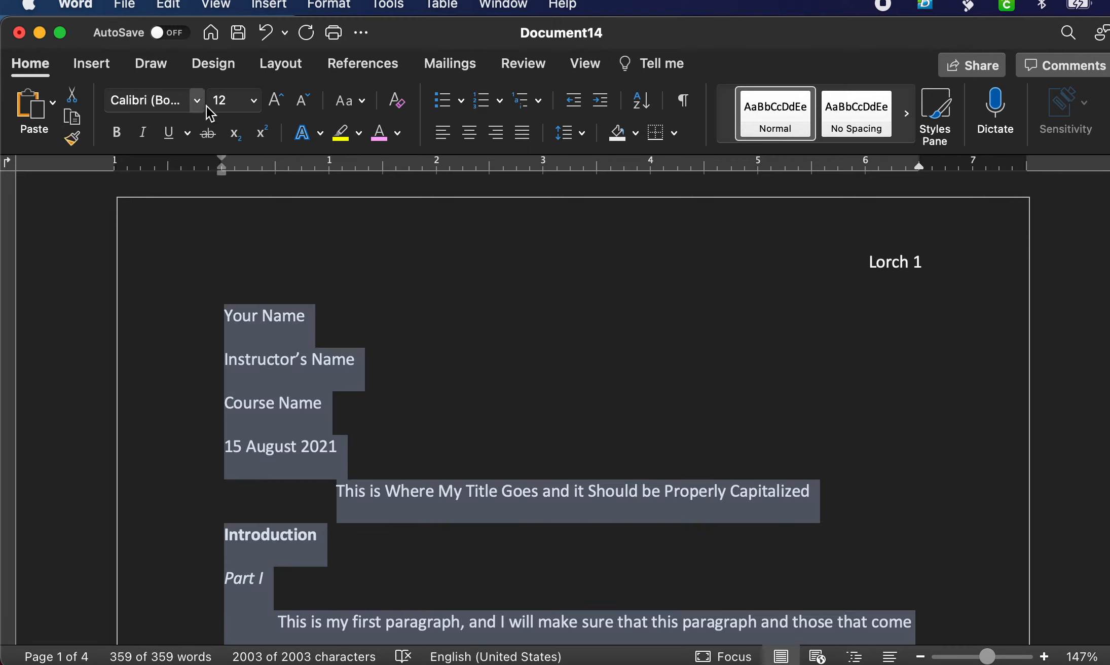
click(197, 104)
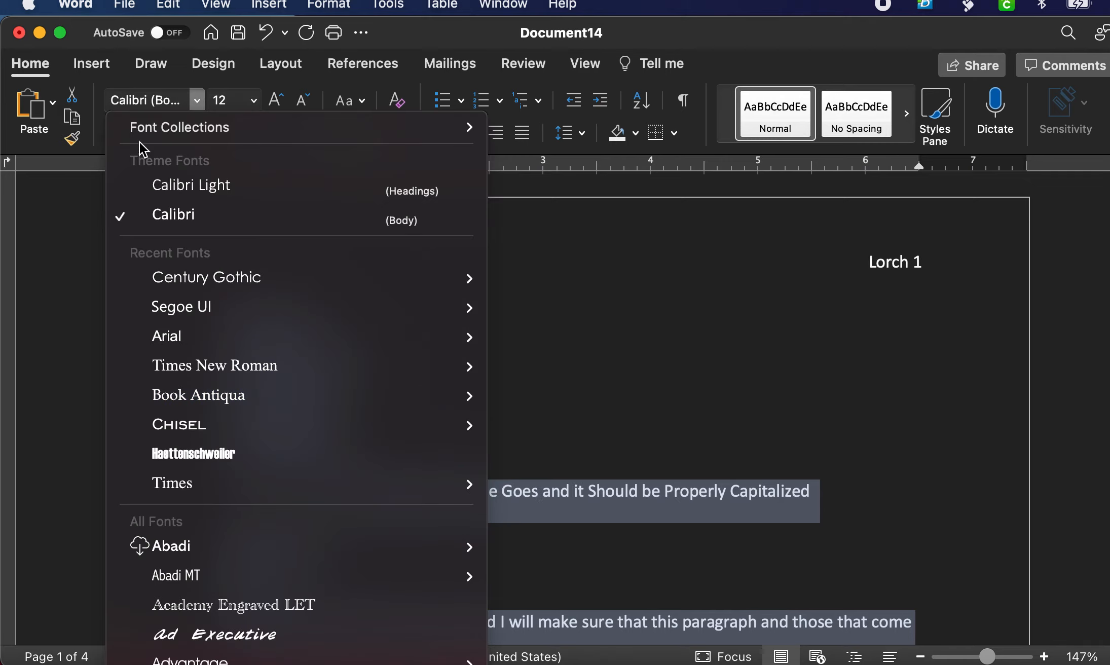
click(203, 341)
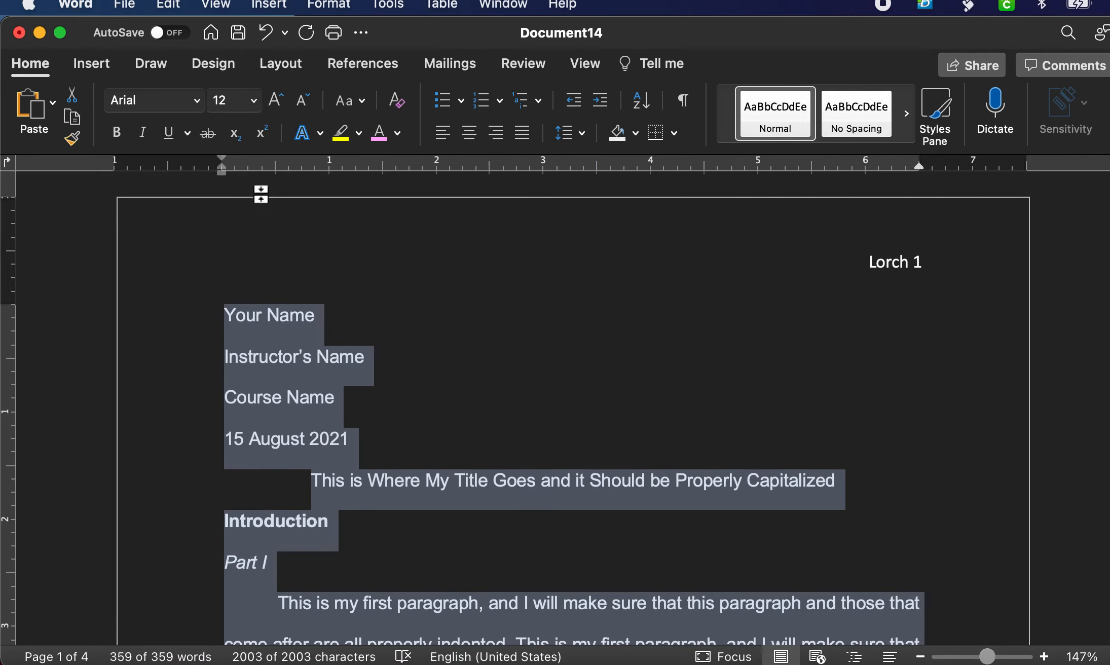
Try font size 10 on the entire body text, set it back to 12, and deselect the text.
click(253, 101)
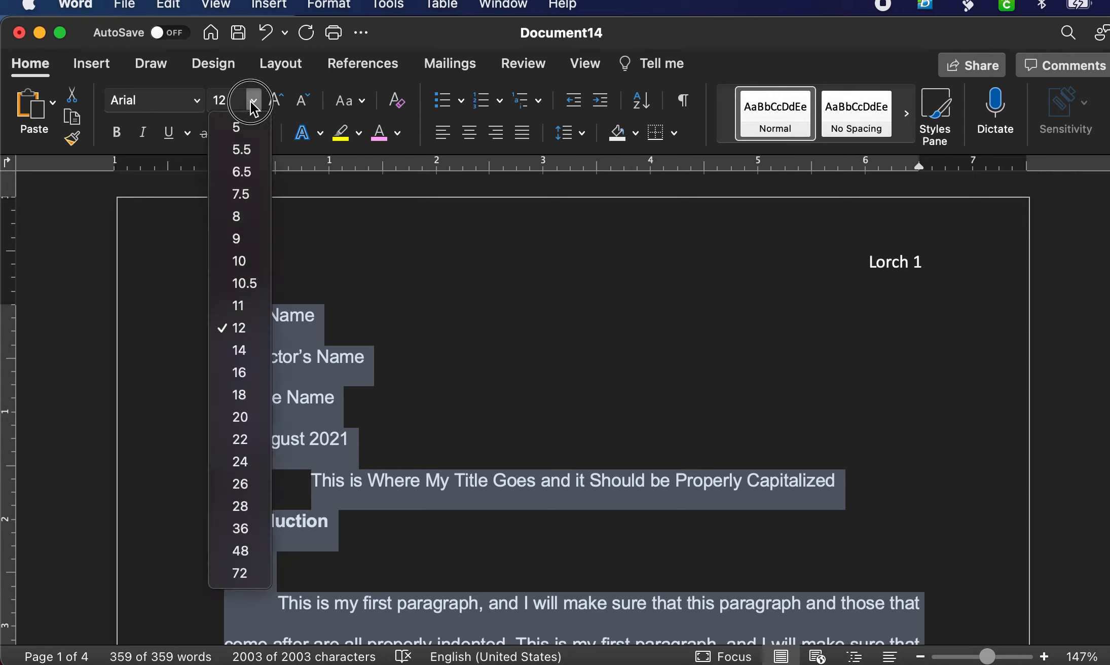
click(239, 261)
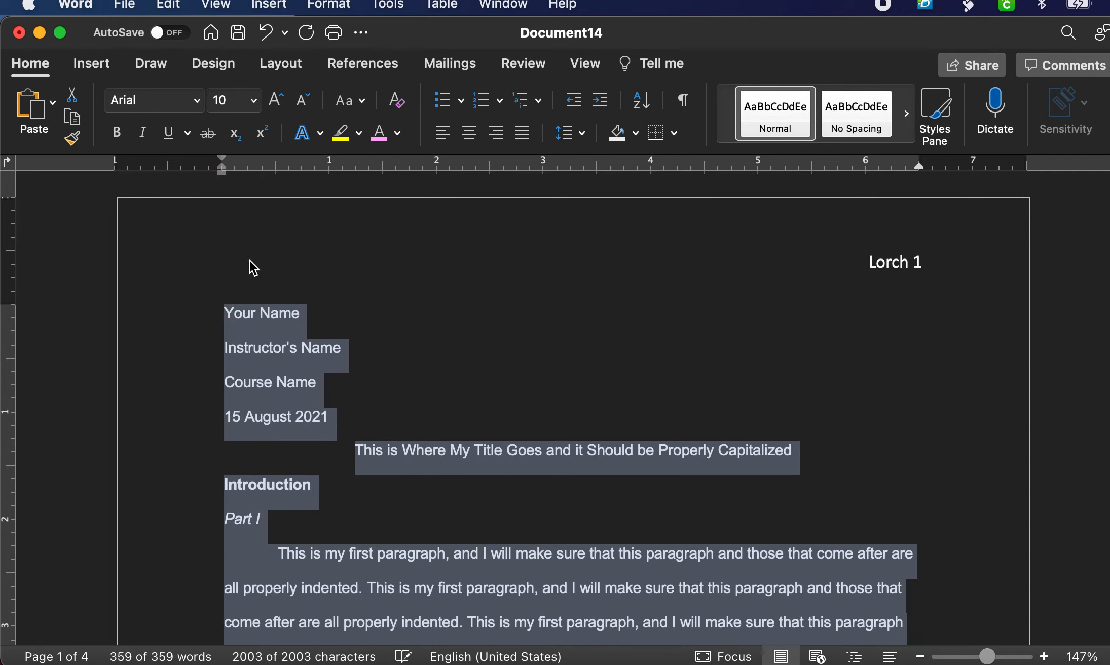
click(256, 100)
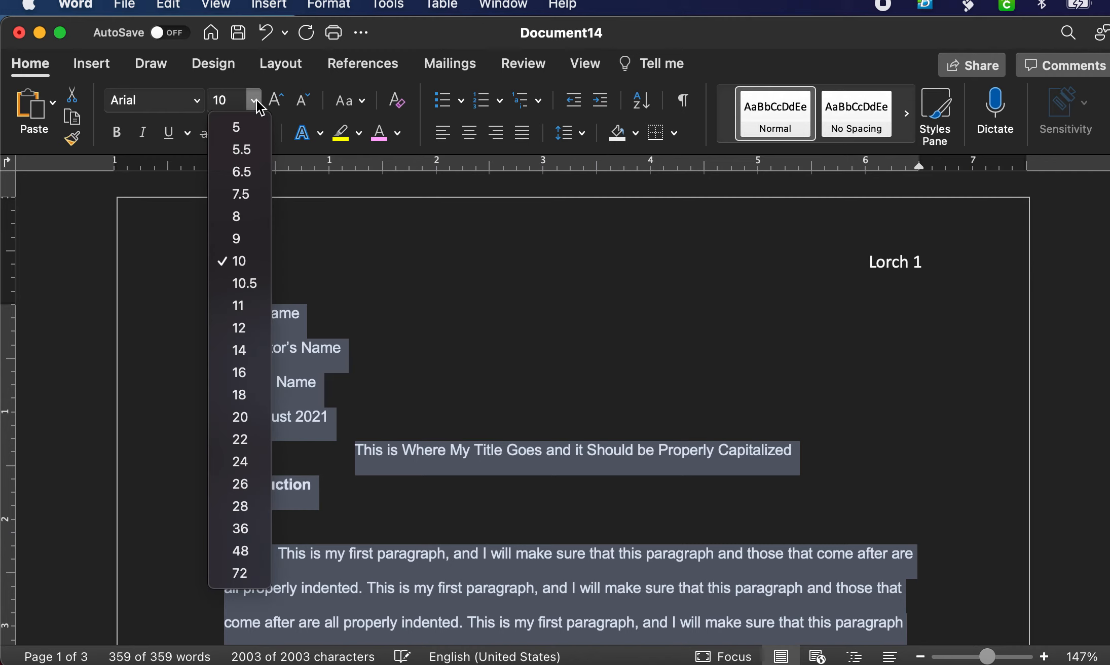
click(255, 329)
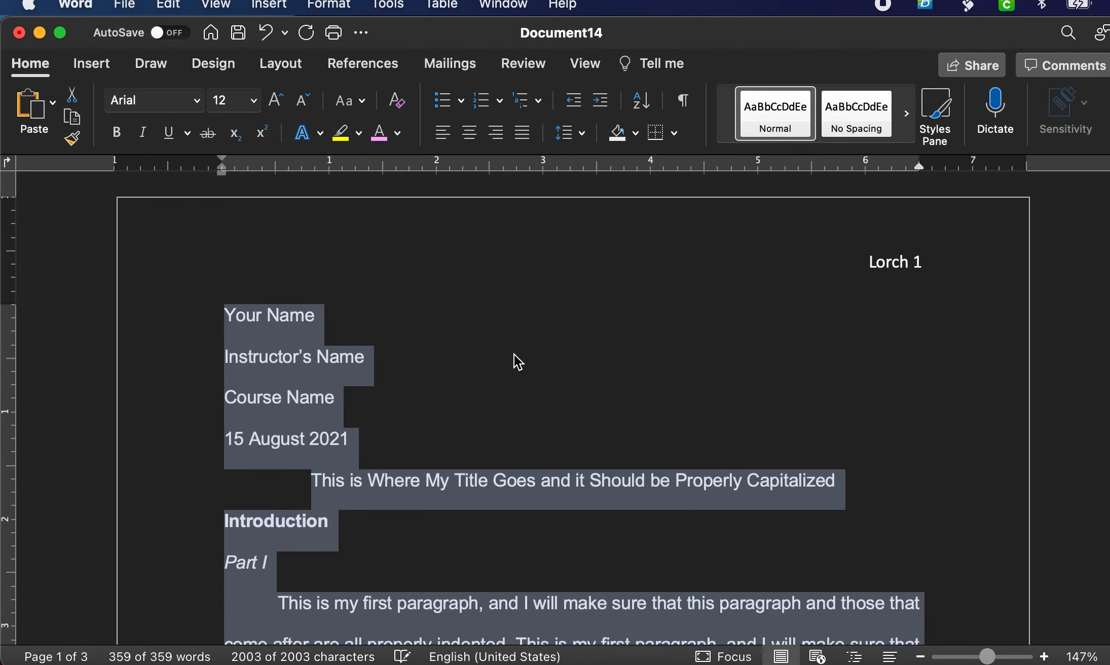
click(455, 391)
scroll(583, 431, down, 5)
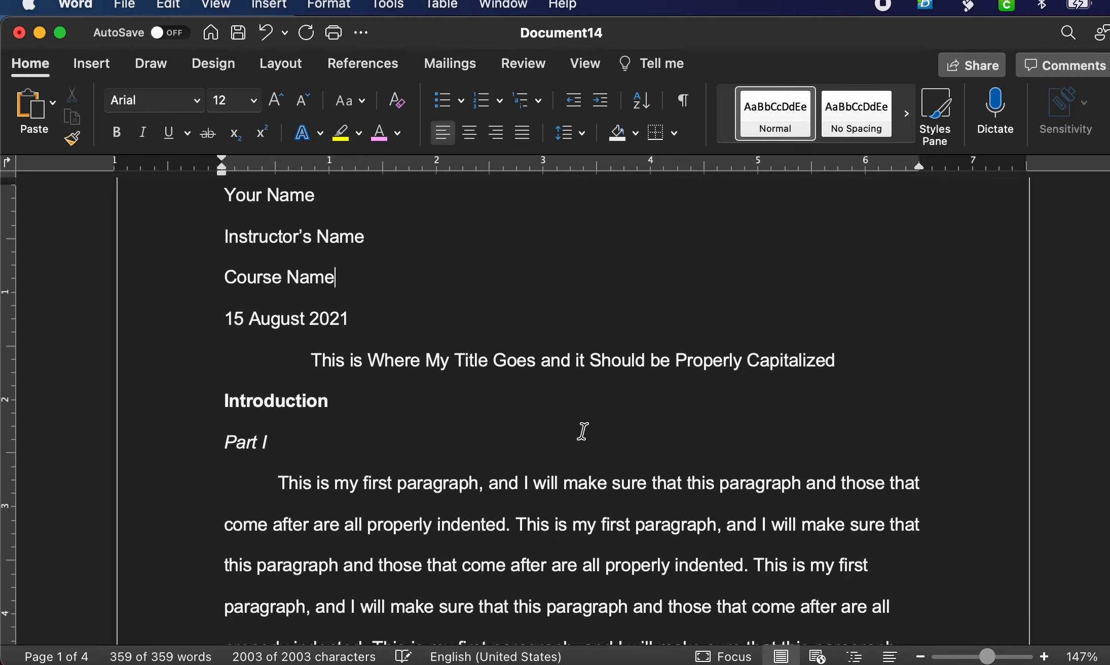
Set the header's surname and page number to Arial, size 12, and return to the body text.
scroll(420, 385, up, 5)
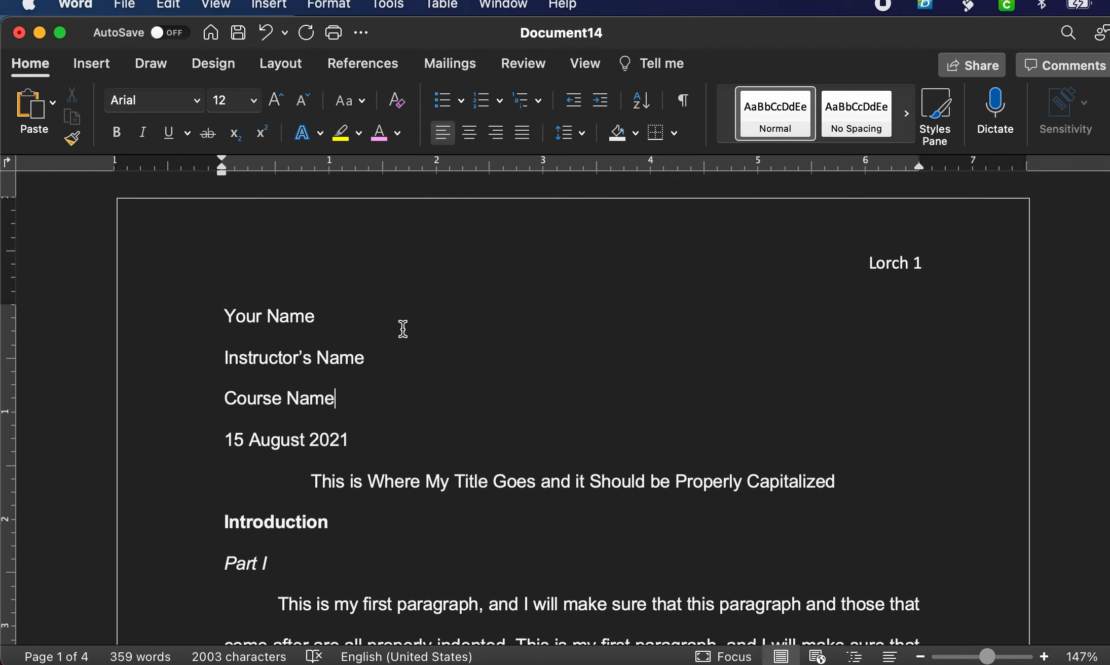
double_click(878, 257)
double_click(884, 264)
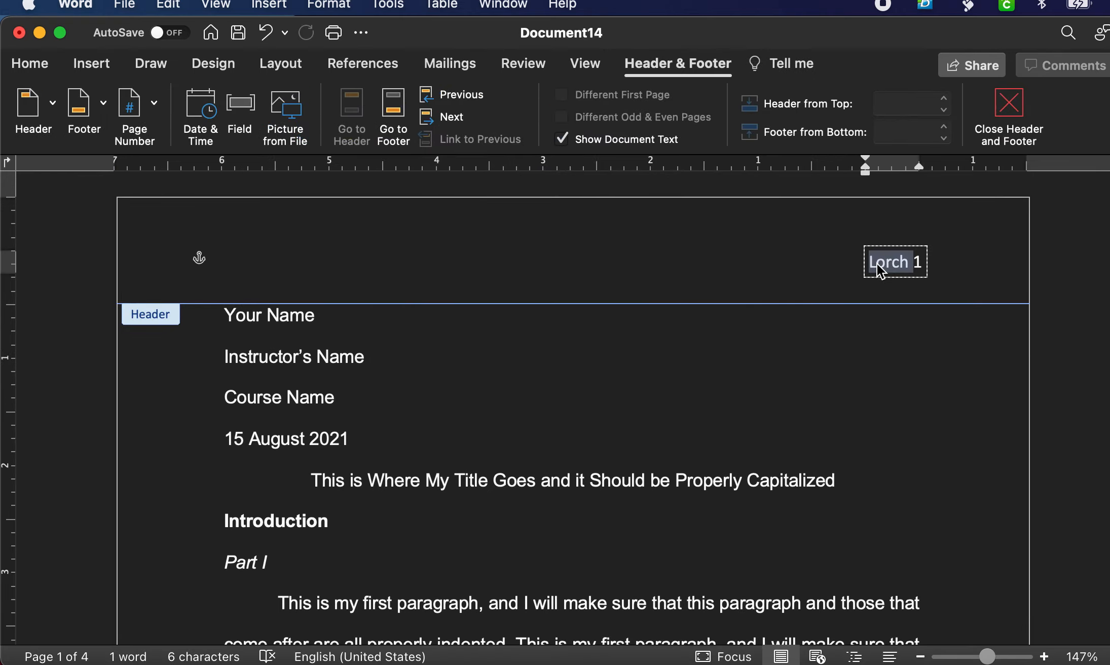
drag(871, 262, 918, 262)
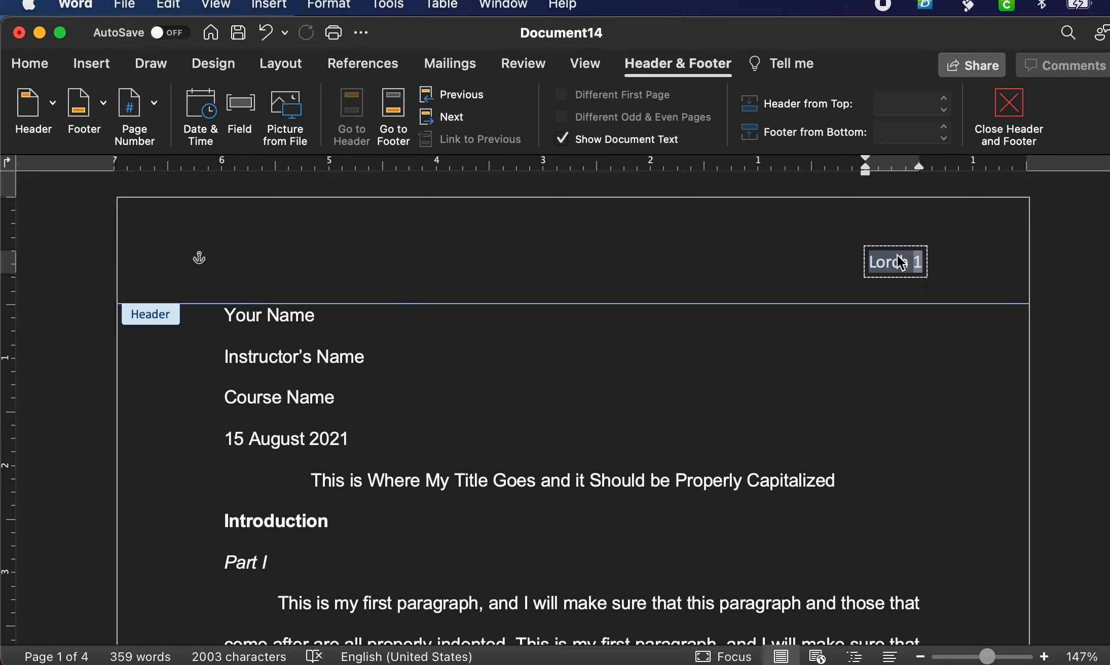
click(29, 69)
click(197, 100)
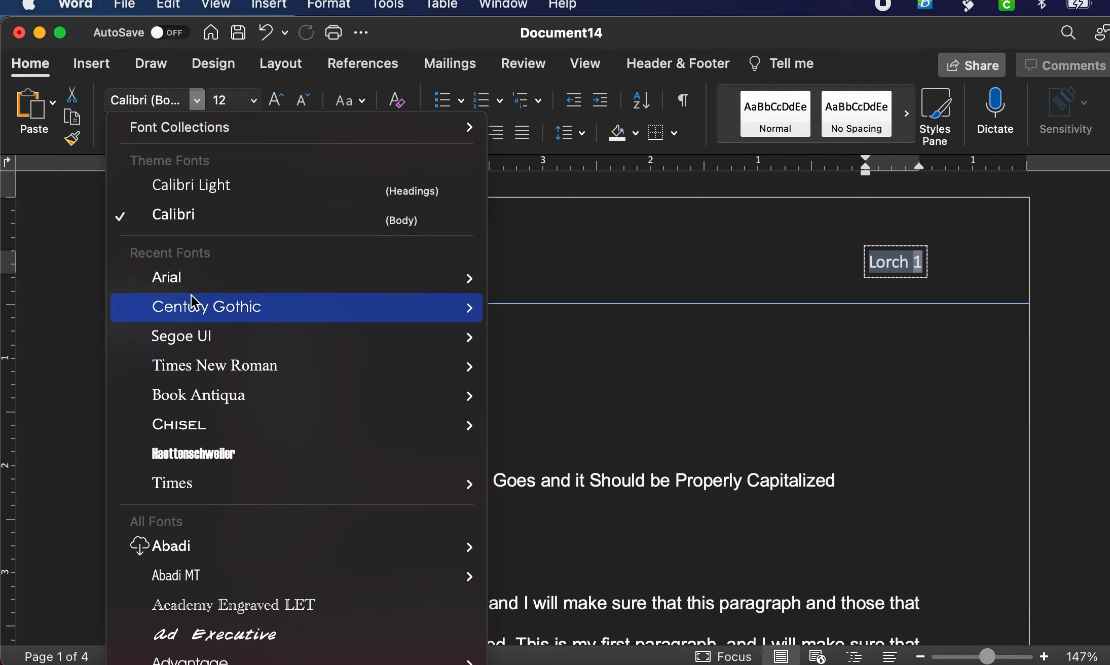
click(186, 278)
click(254, 100)
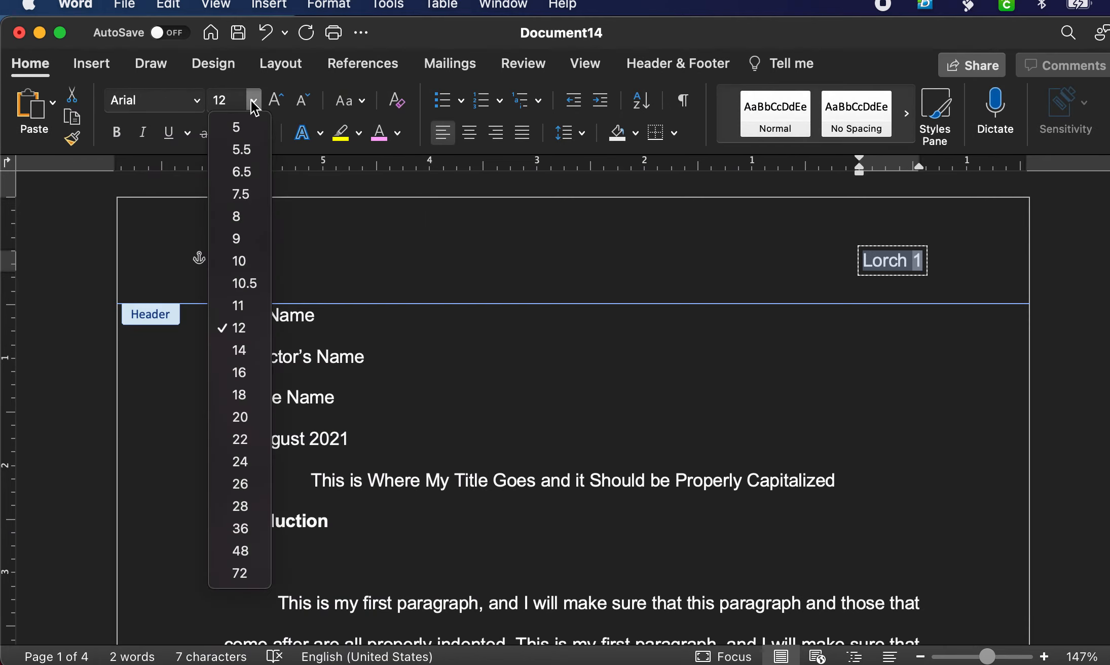
click(248, 328)
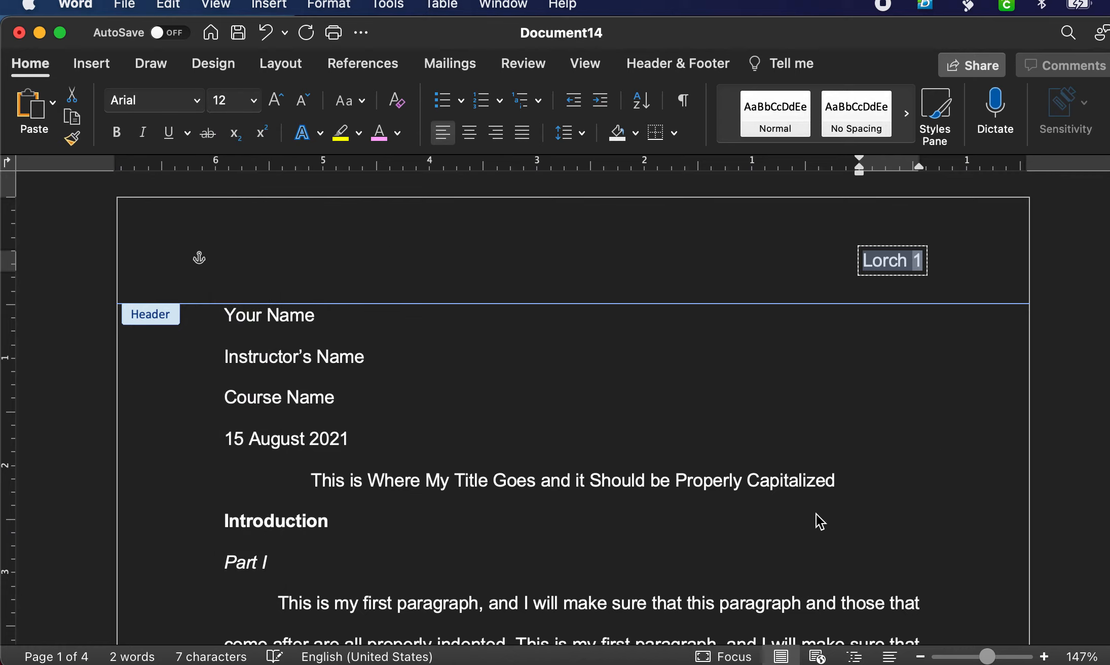
double_click(804, 400)
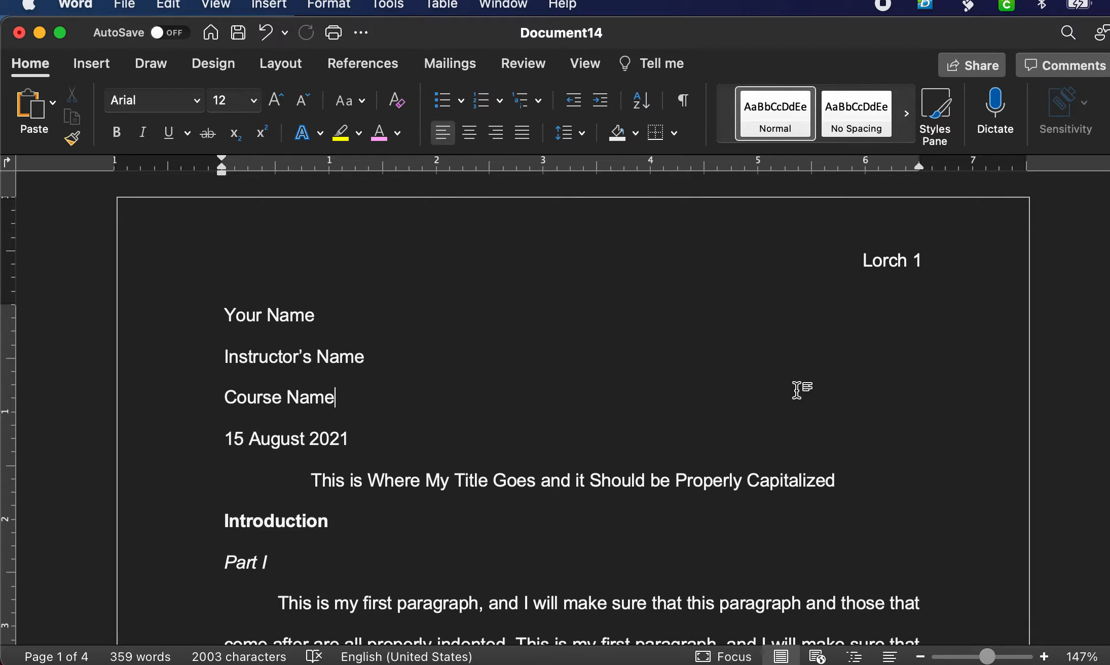
Check the file formats available for saving a copy of the document, and cancel without saving.
scroll(621, 532, down, 10)
scroll(620, 533, up, 10)
click(125, 5)
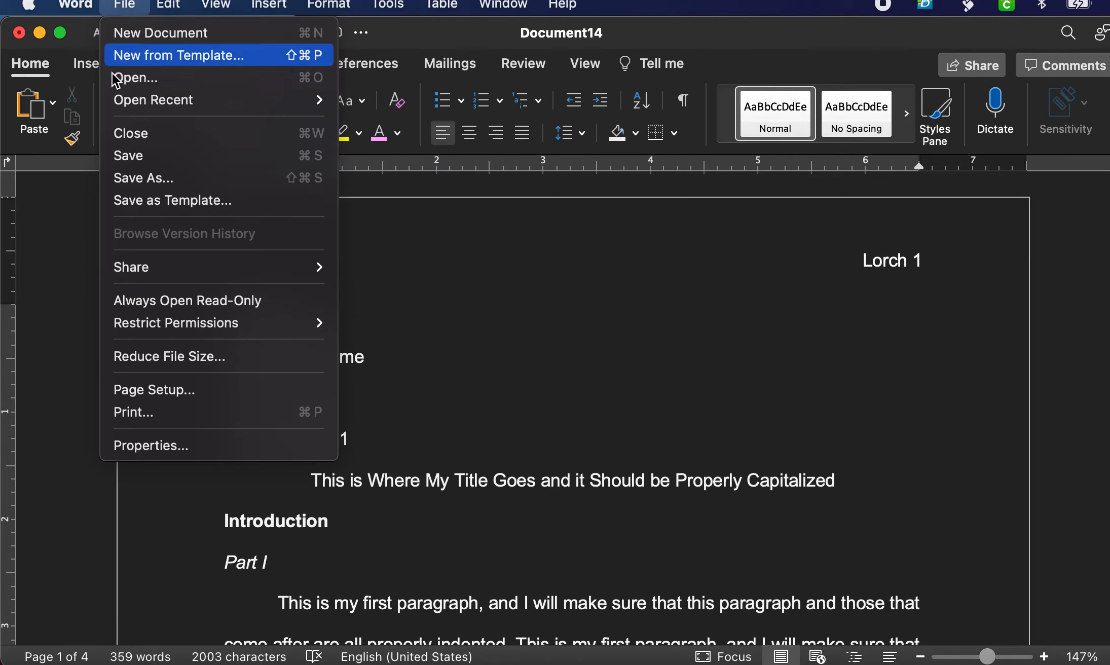
click(178, 181)
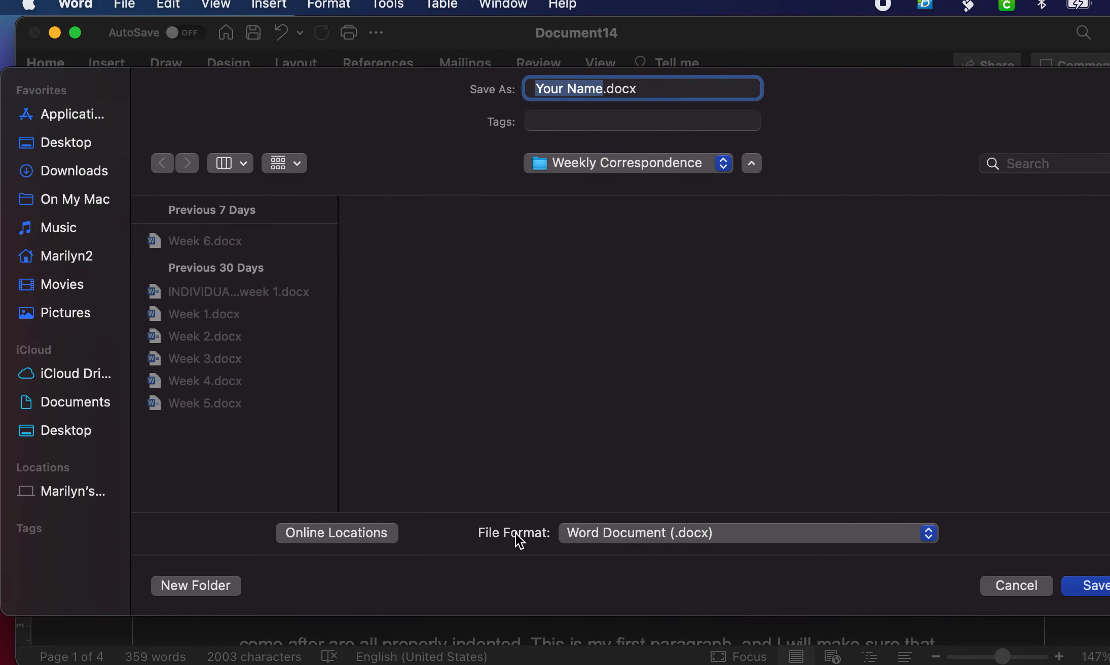
click(650, 532)
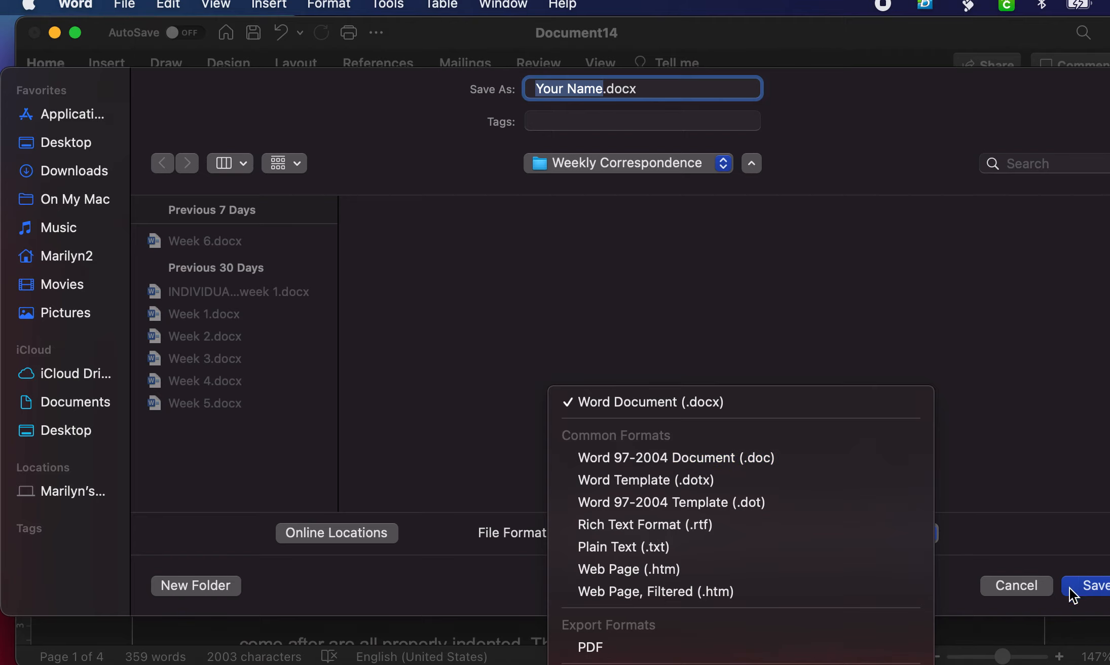
click(1015, 590)
click(1015, 589)
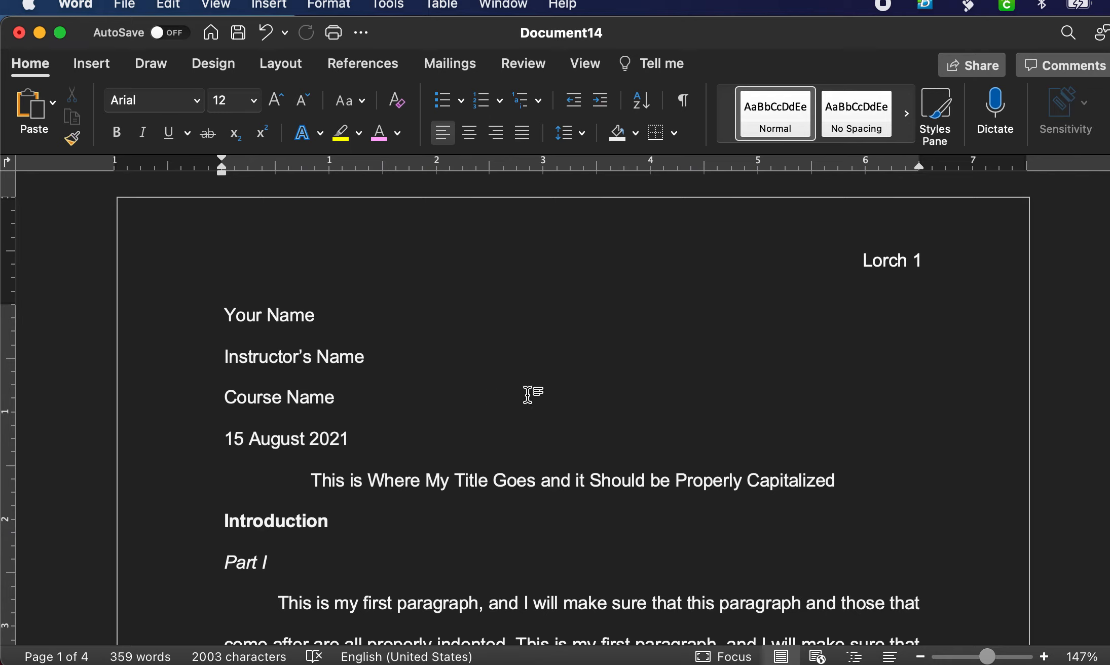
Review the paper's page headers, heading block, title, section headings, indented paragraphs and Works Cited page, and return to the first page.
scroll(490, 397, down, 3)
scroll(496, 397, up, 3)
scroll(509, 419, down, 15)
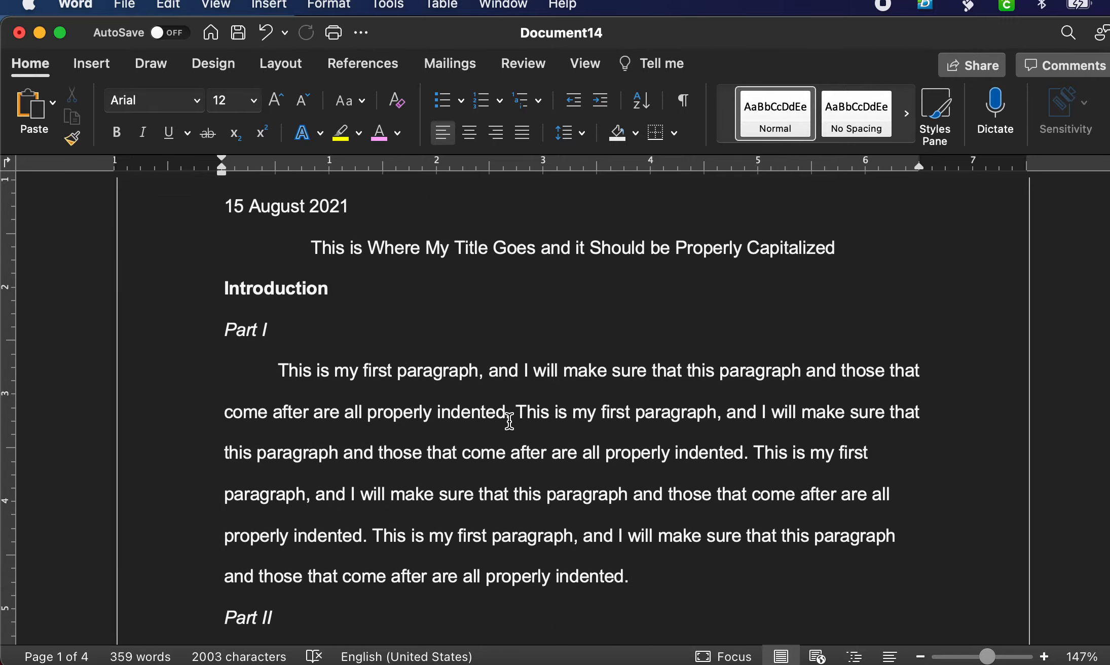
scroll(509, 420, down, 15)
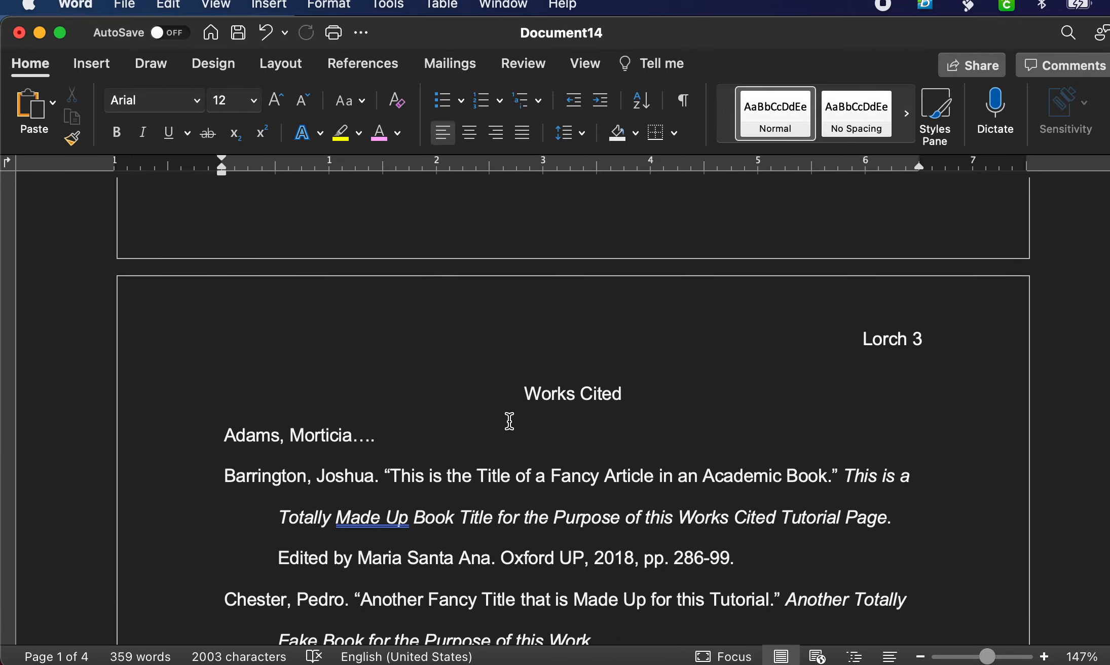
scroll(509, 421, up, 20)
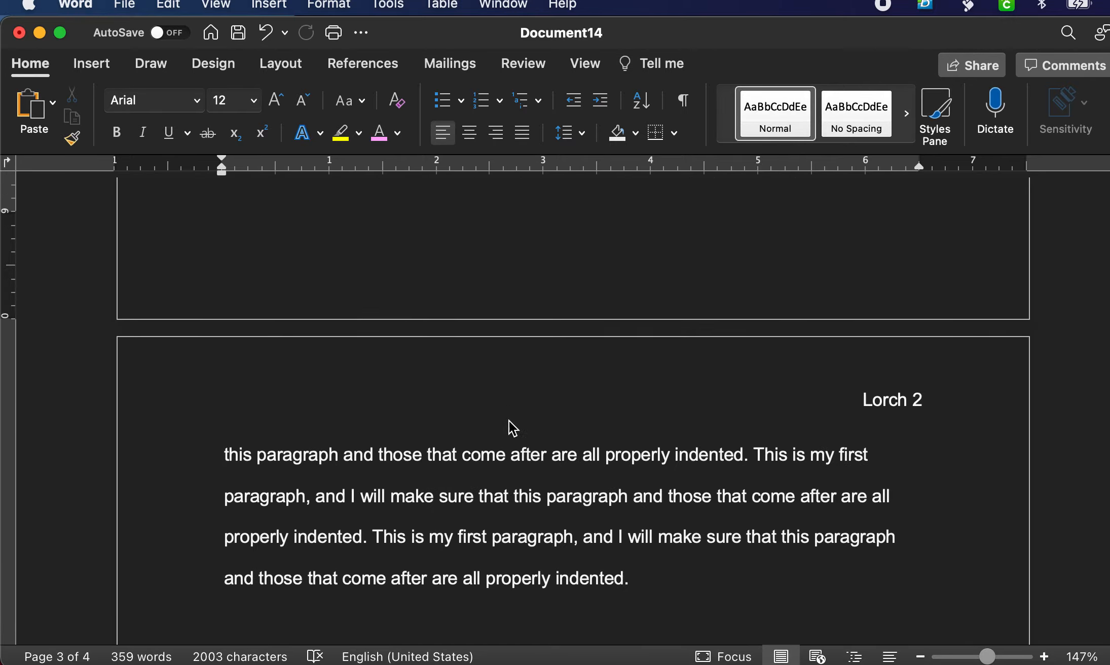
scroll(509, 421, up, 3)
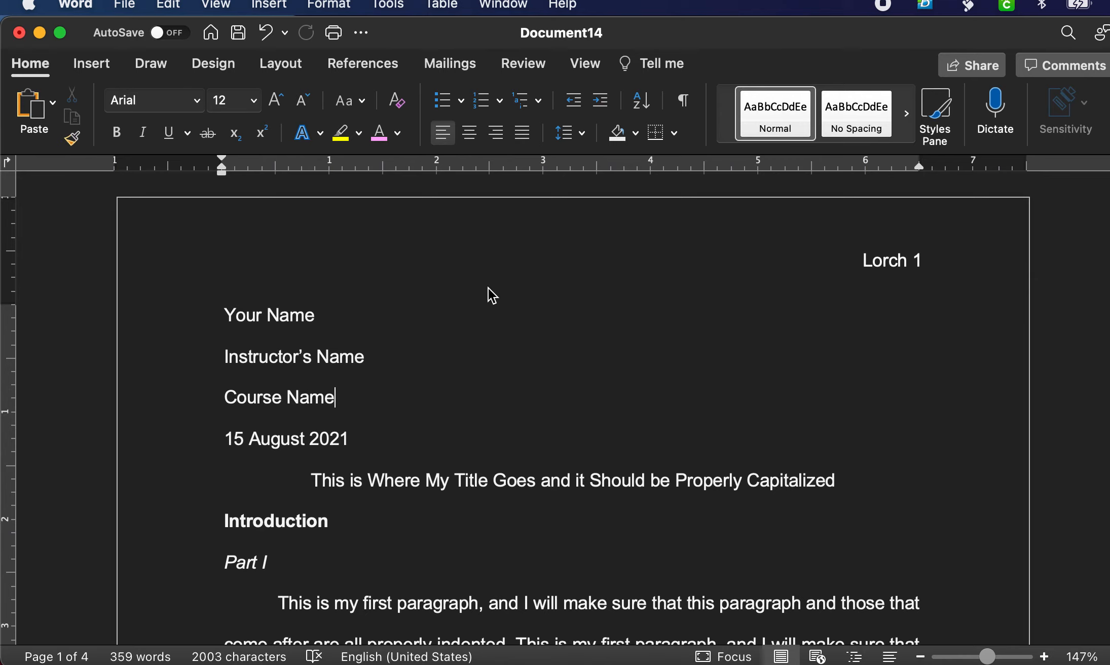
scroll(539, 487, down, 10)
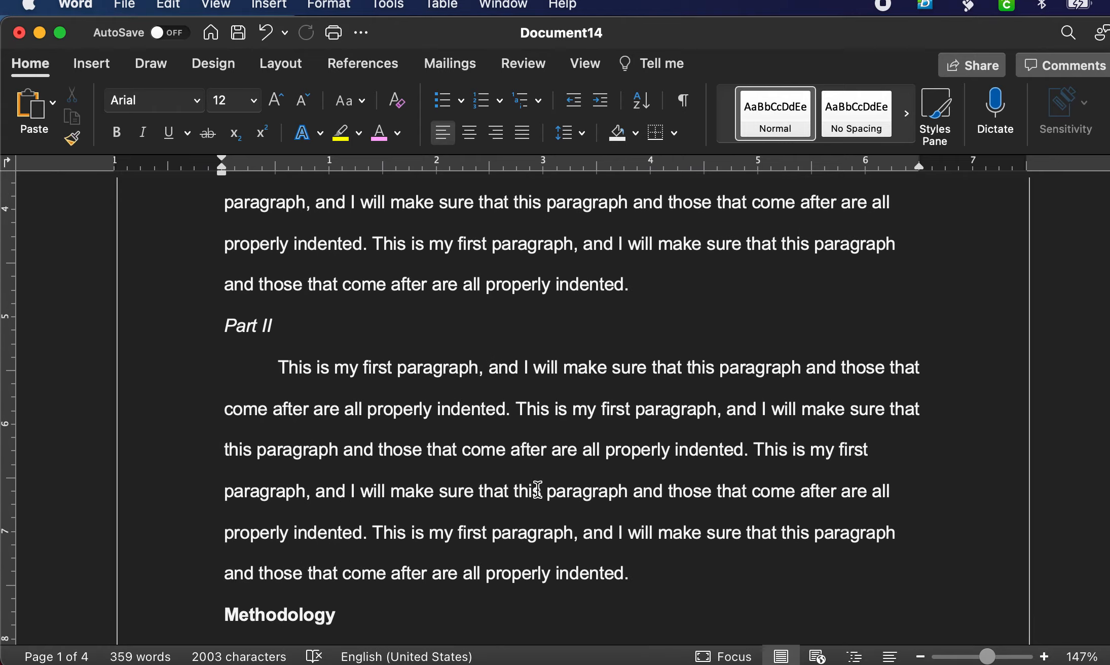
scroll(538, 489, up, 10)
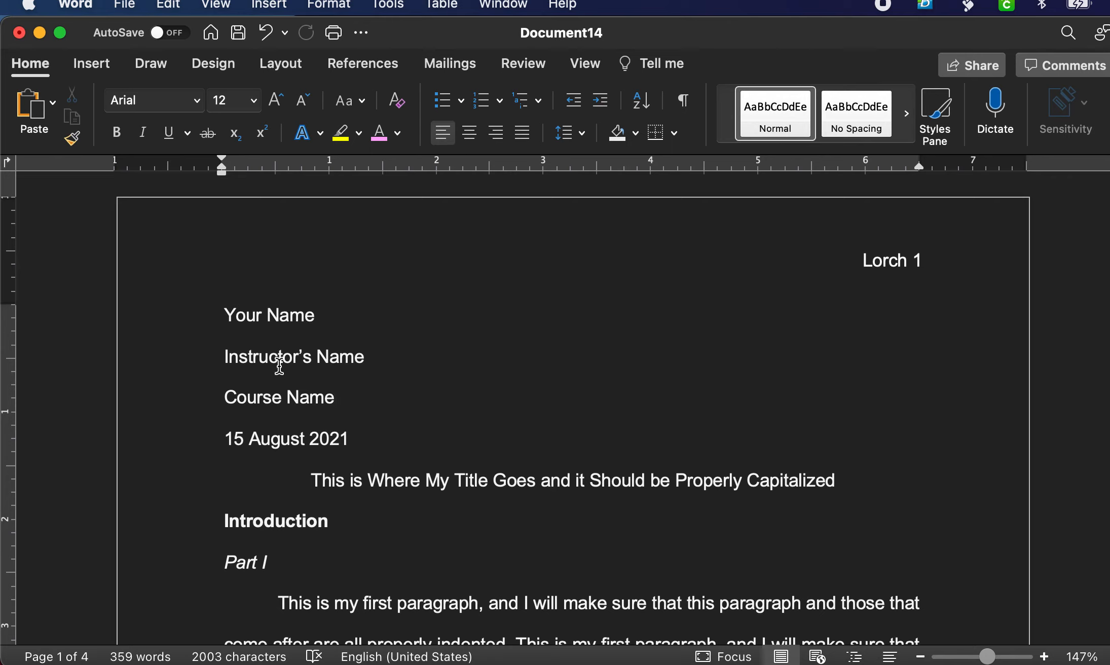
scroll(511, 496, down, 6)
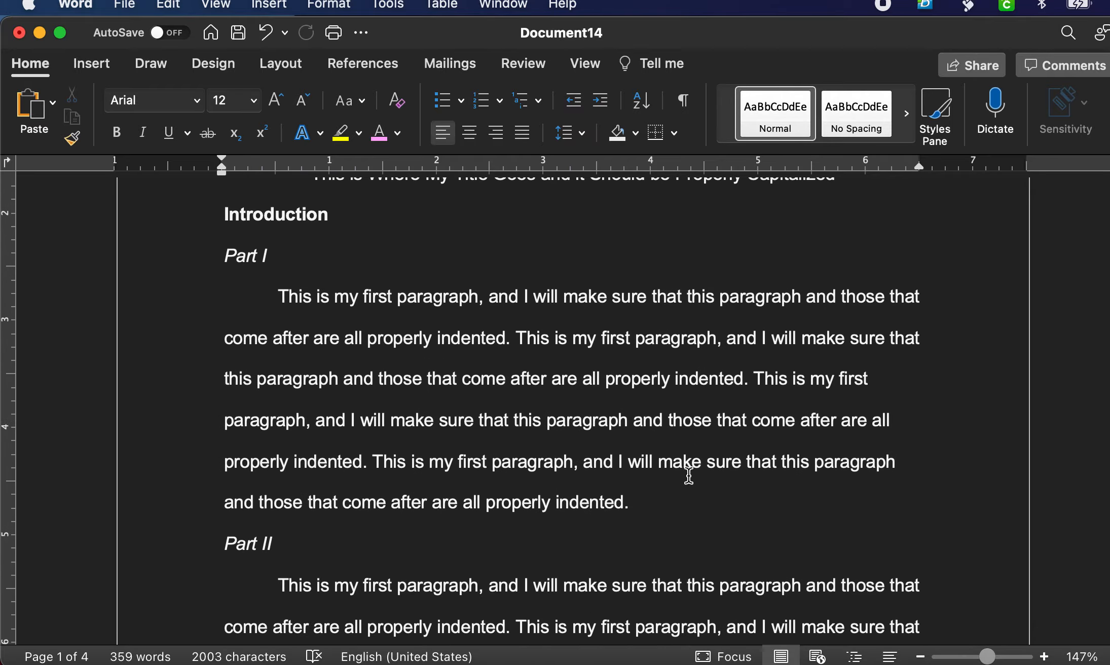
scroll(490, 307, up, 6)
scroll(490, 307, down, 20)
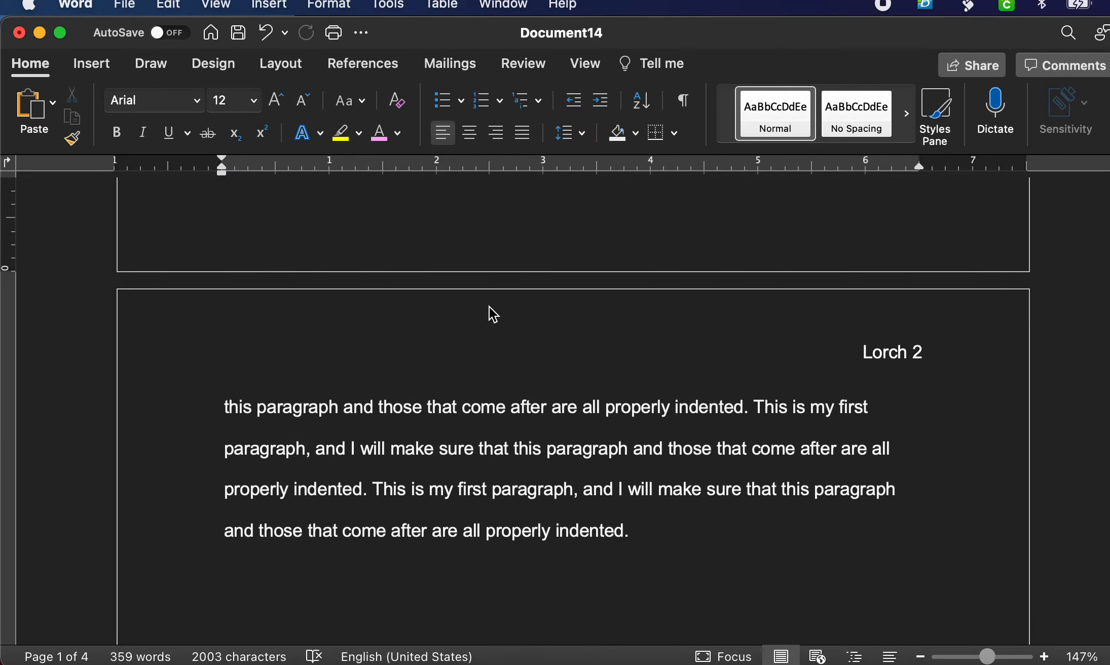
scroll(489, 306, up, 20)
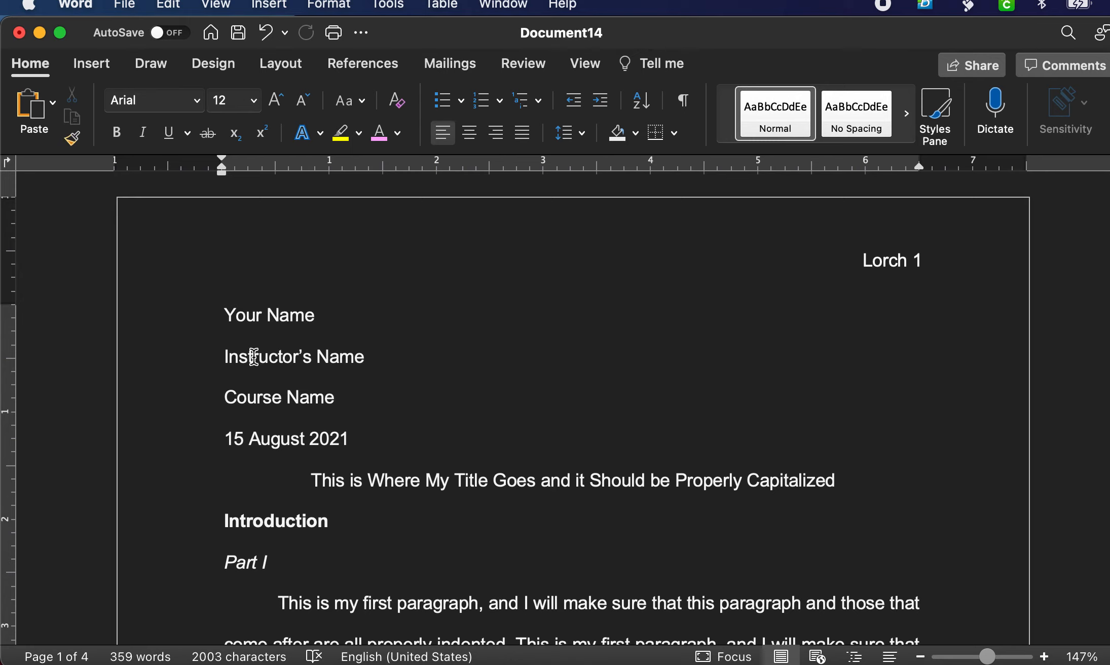
scroll(793, 415, down, 5)
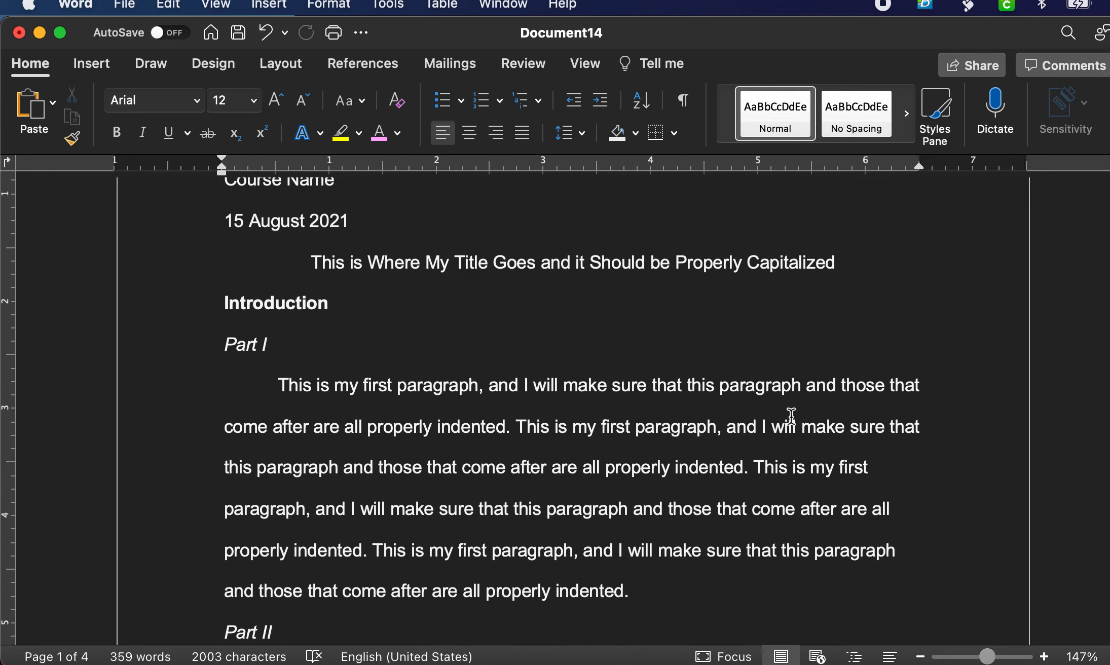
scroll(791, 415, up, 5)
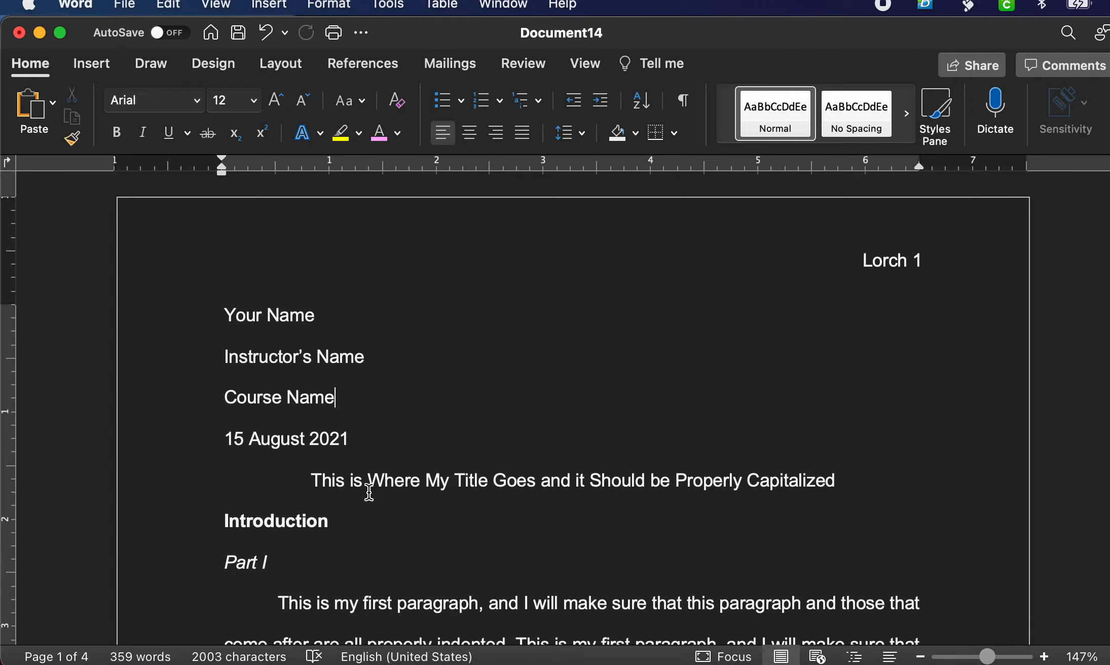
scroll(522, 393, down, 12)
scroll(521, 393, up, 12)
scroll(641, 507, down, 20)
scroll(643, 524, down, 10)
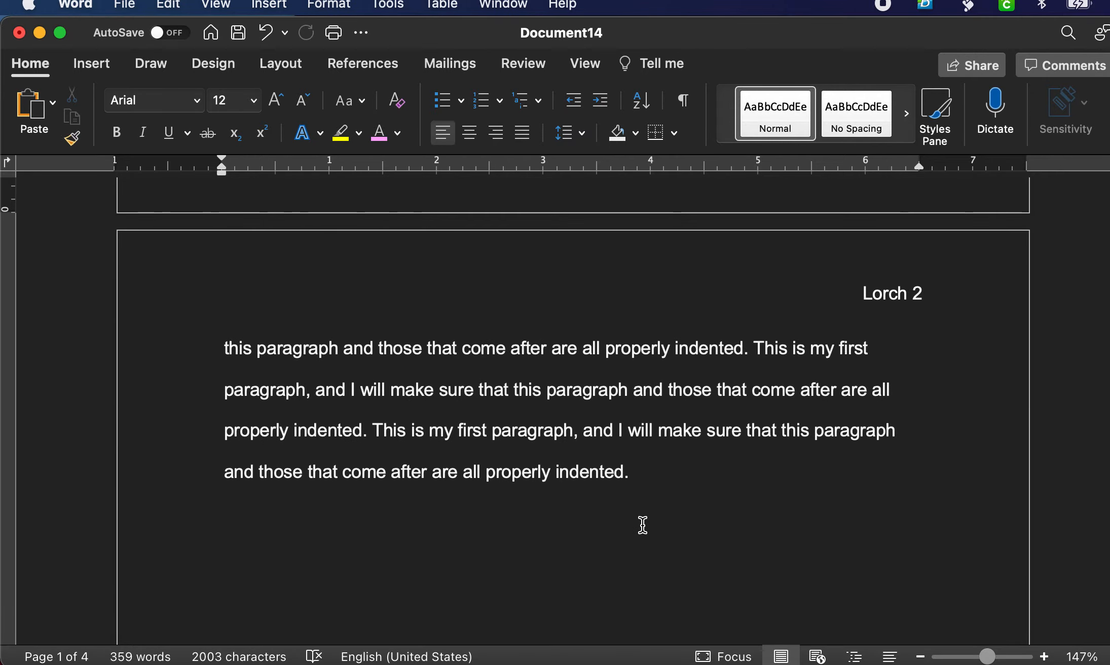
scroll(643, 525, up, 5)
scroll(643, 525, up, 20)
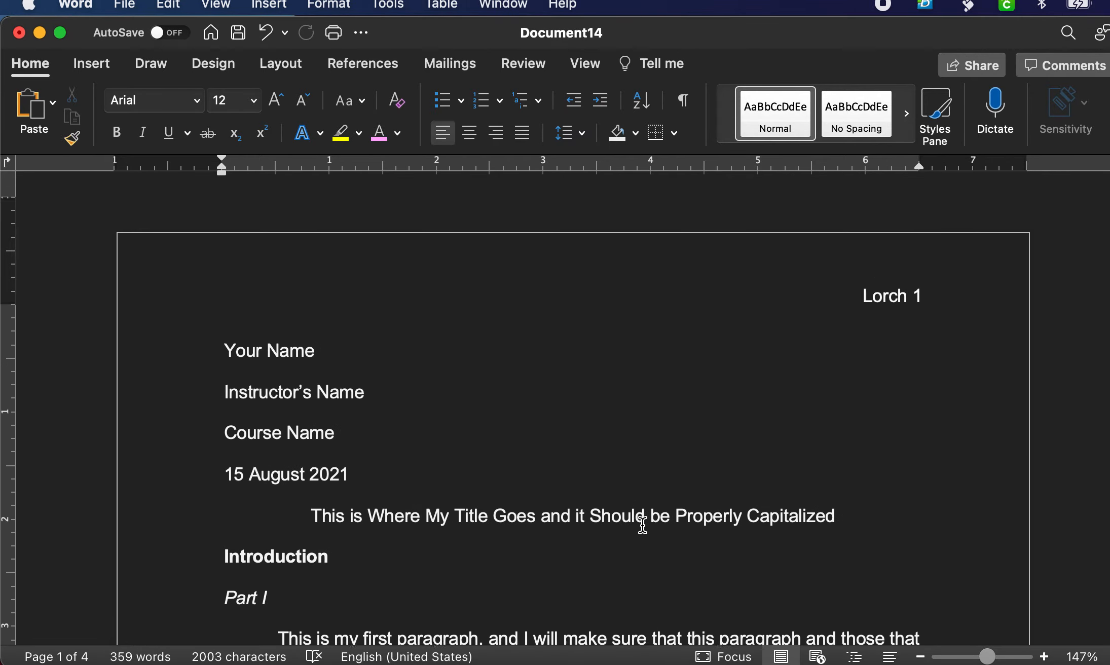